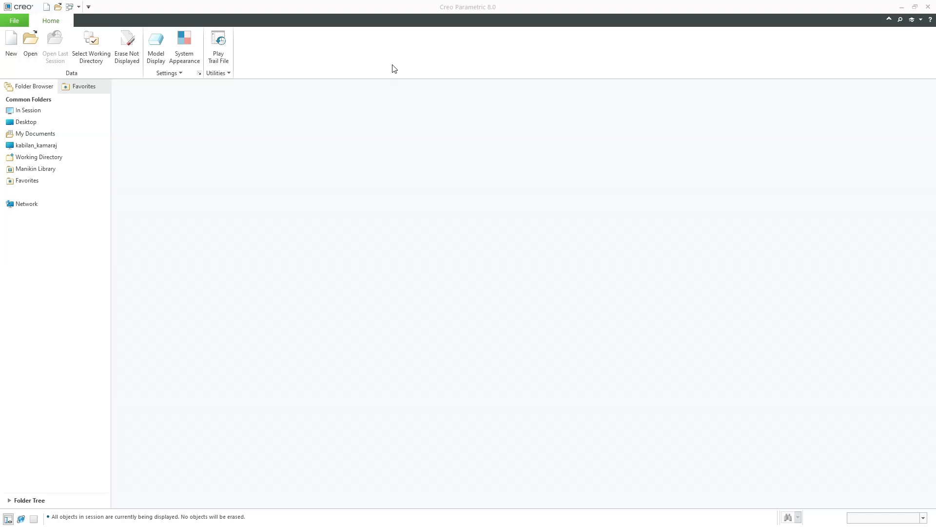
# Step: Create a new design assembly named Engine_Assembly using the default template
pyautogui.click(18, 50)
pyautogui.click(409, 230)
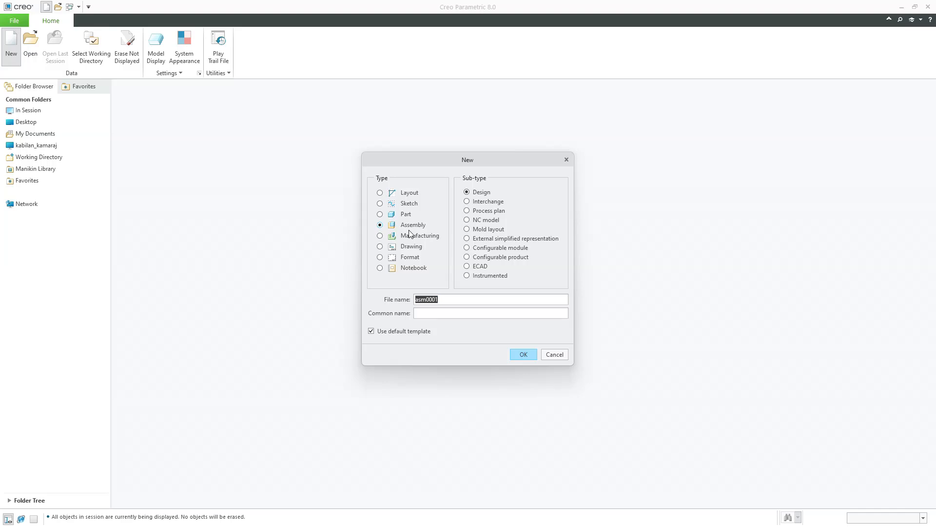
pyautogui.write('Engine_Assembly')
pyautogui.press('Return')
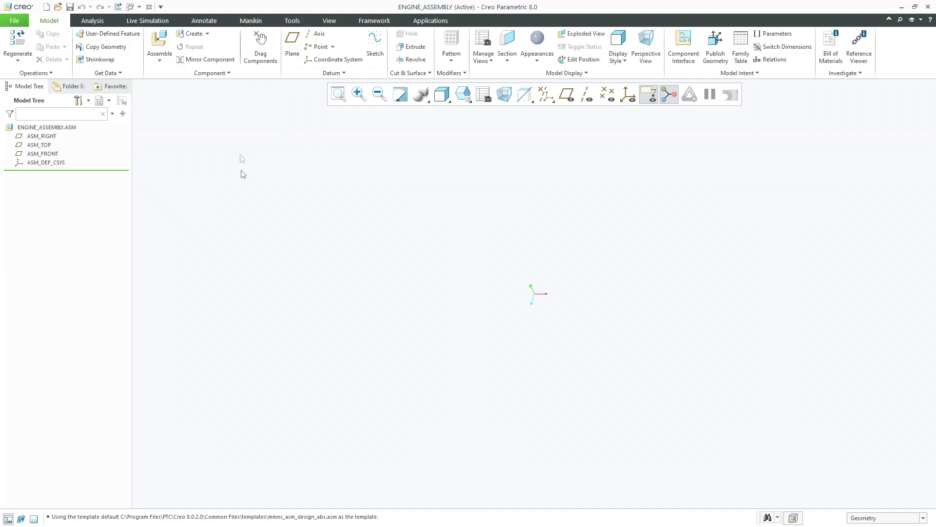
# Step: Show all datum types and create a datum axis where the ASM_RIGHT and ASM_TOP planes intersect
pyautogui.click(546, 95)
pyautogui.click(546, 111)
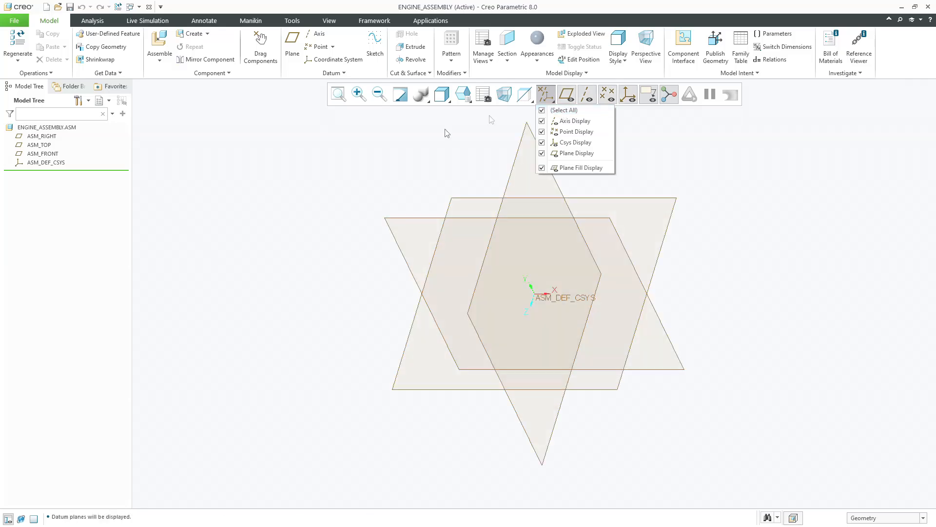
pyautogui.click(35, 136)
pyautogui.keyDown('ctrl'); pyautogui.click(39, 145); pyautogui.keyUp('ctrl')
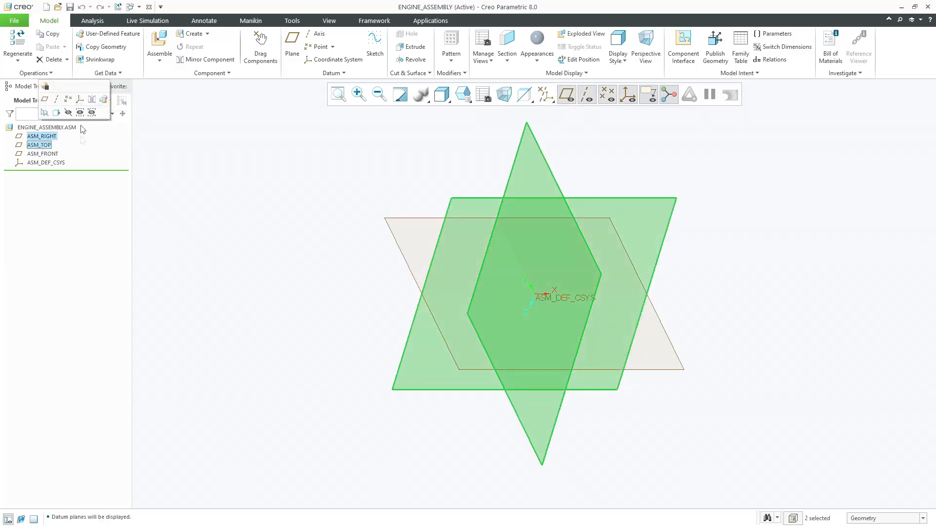
pyautogui.click(58, 99)
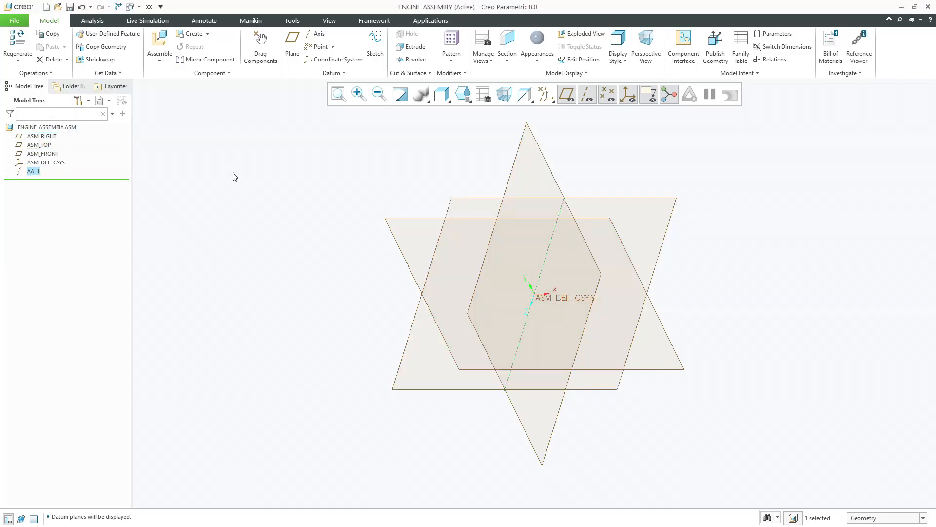
# Step: Create two datum axes, one where ASM_TOP meets ASM_FRONT and one where ASM_RIGHT meets ASM_FRONT
pyautogui.click(44, 146)
pyautogui.keyDown('ctrl'); pyautogui.click(52, 155); pyautogui.keyUp('ctrl')
pyautogui.click(74, 107)
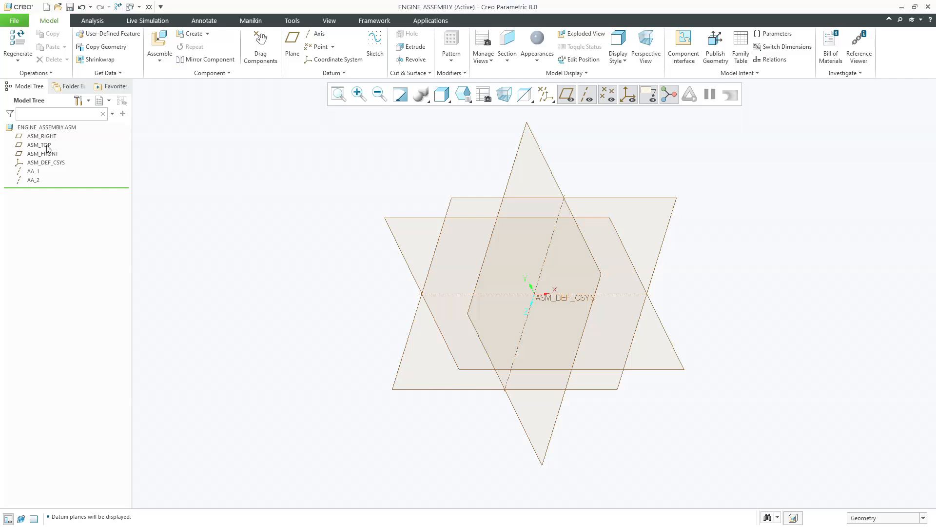
pyautogui.click(49, 136)
pyautogui.keyDown('ctrl'); pyautogui.click(52, 155); pyautogui.keyUp('ctrl')
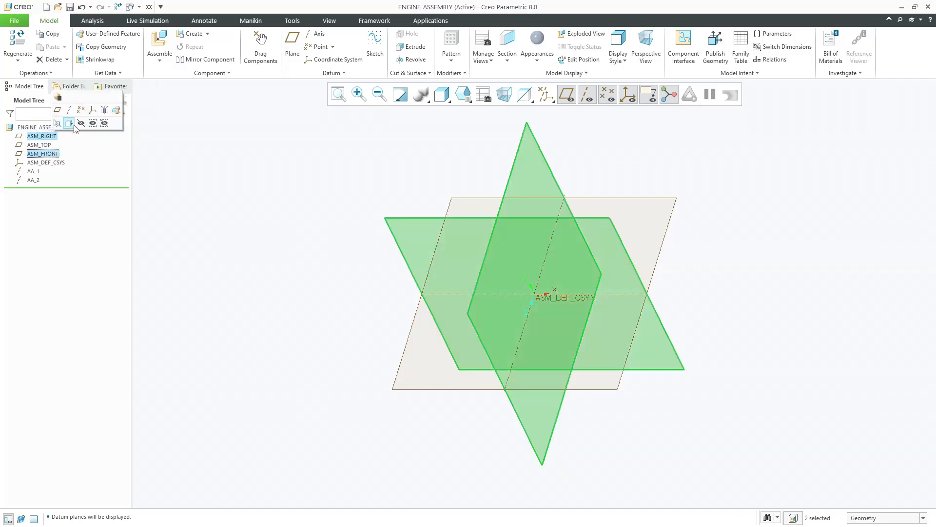
pyautogui.click(75, 109)
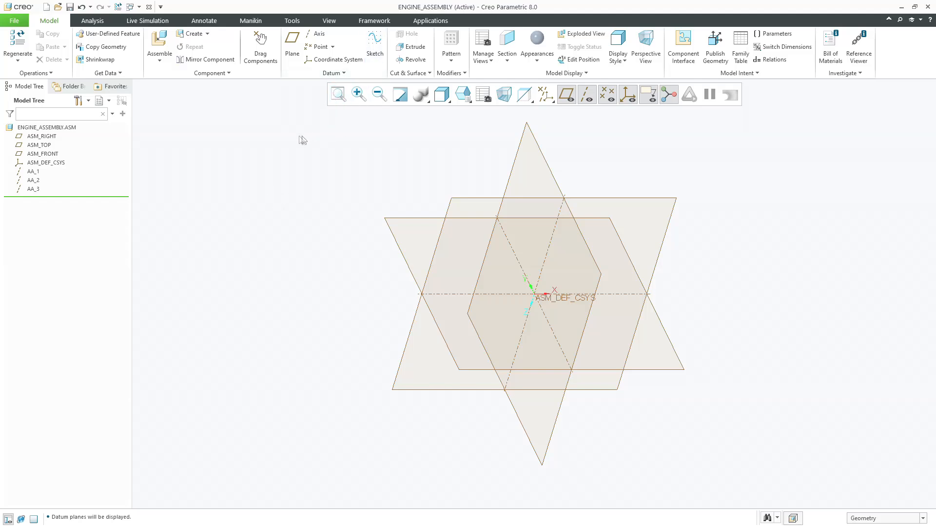
# Step: Assemble engine_block.prt into the assembly with a user-defined placement using the Default constraint
pyautogui.click(161, 39)
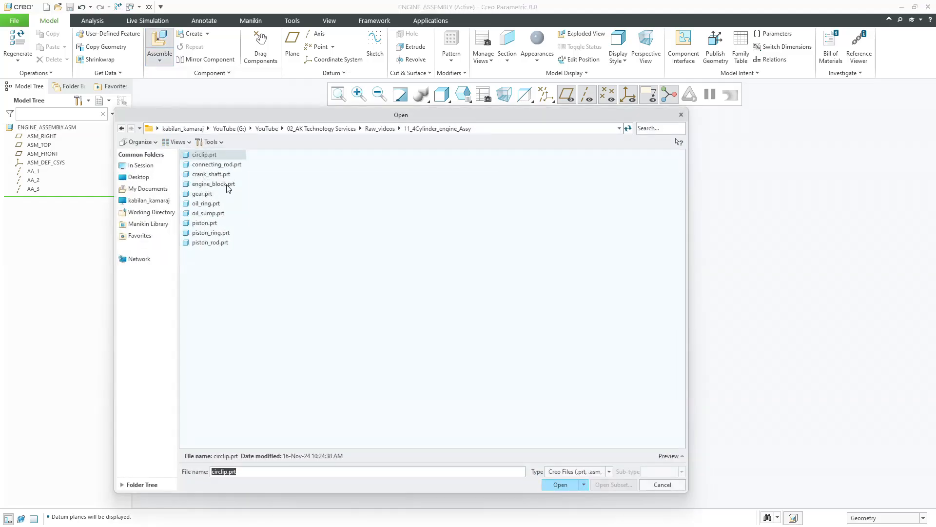
pyautogui.doubleClick(228, 185)
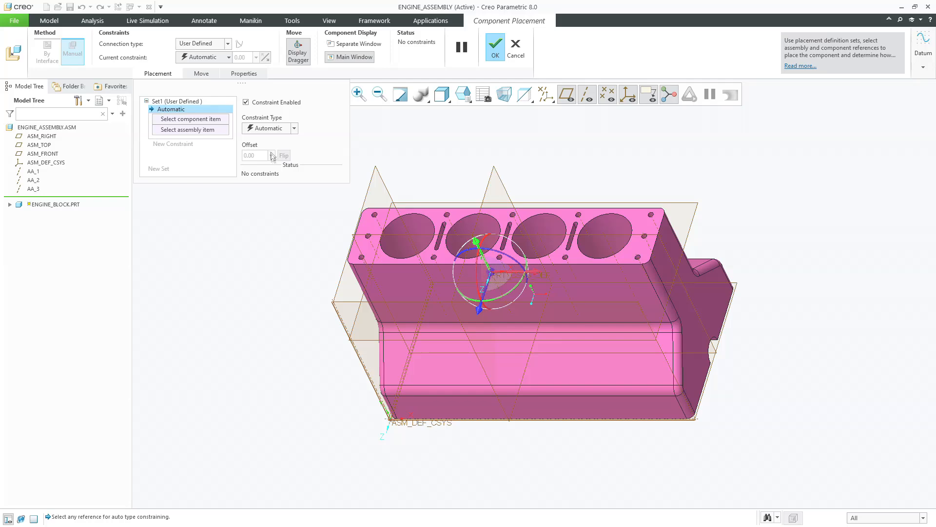
pyautogui.moveTo(314, 272); pyautogui.dragTo(299, 232, button='middle')
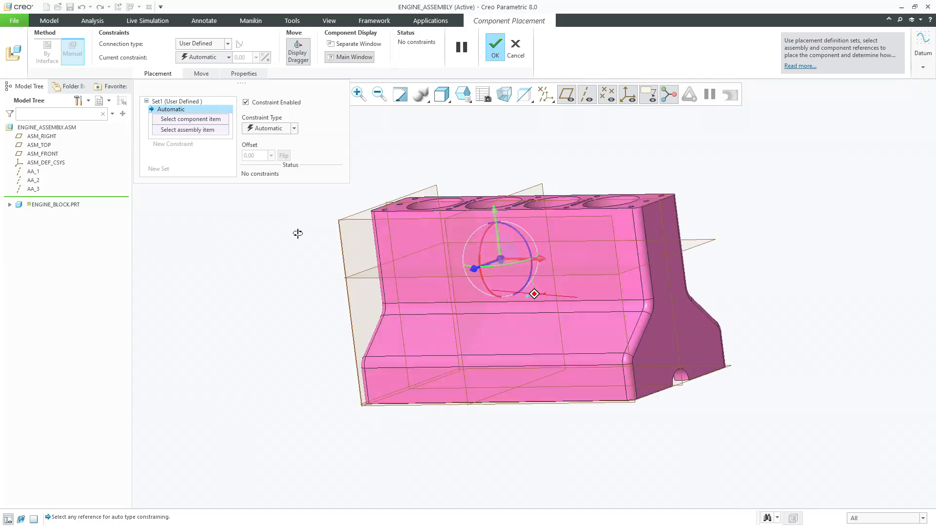
pyautogui.click(210, 44)
pyautogui.click(195, 54)
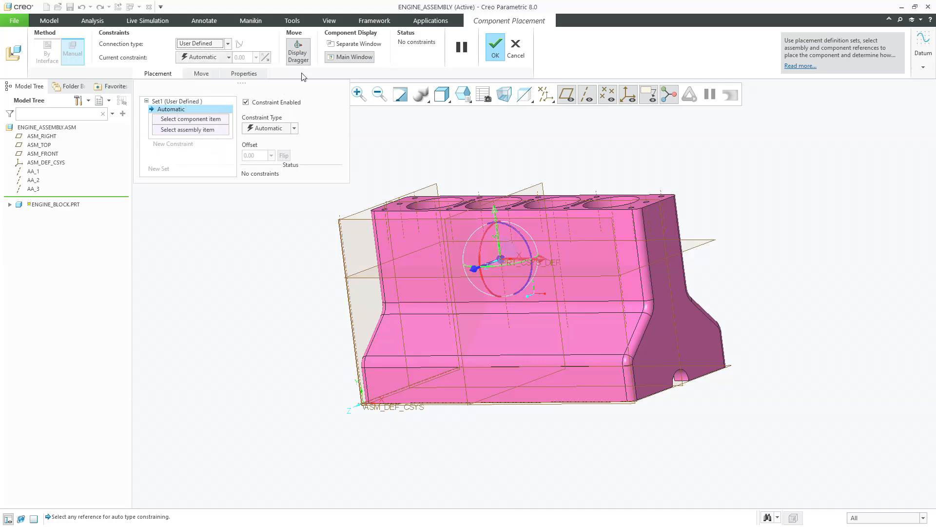
pyautogui.click(200, 58)
pyautogui.click(198, 166)
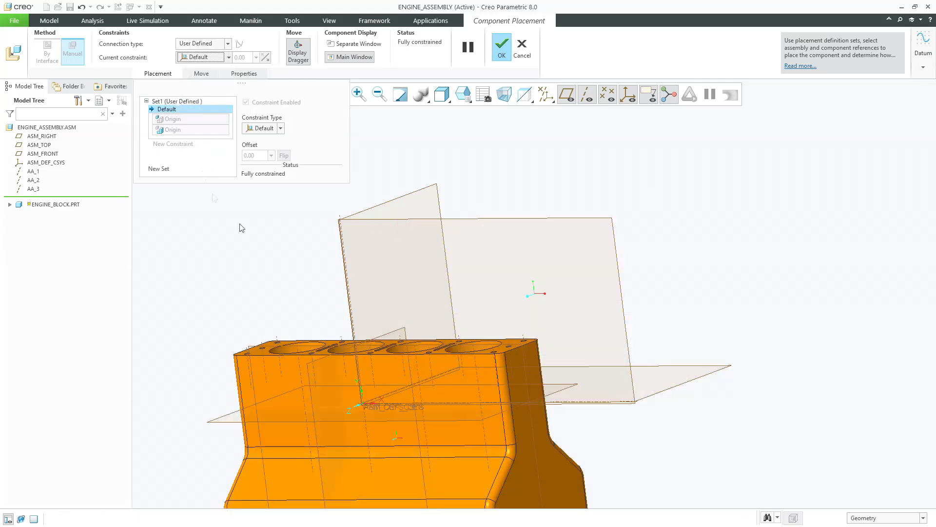
pyautogui.middleClick(283, 245)
pyautogui.scroll(2, 563, 198)
pyautogui.moveTo(550, 200); pyautogui.dragTo(561, 209, button='middle')
pyautogui.scroll(1, 562, 210)
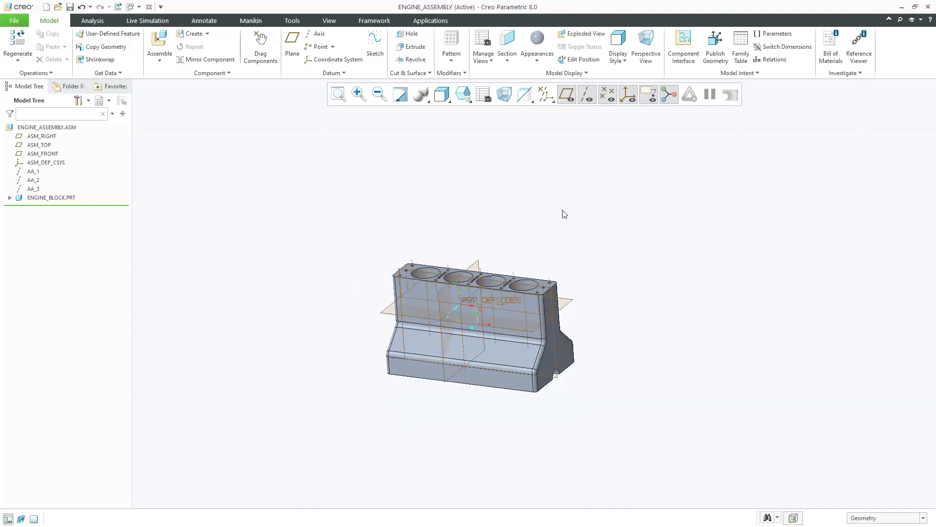
pyautogui.click(463, 94)
pyautogui.click(464, 118)
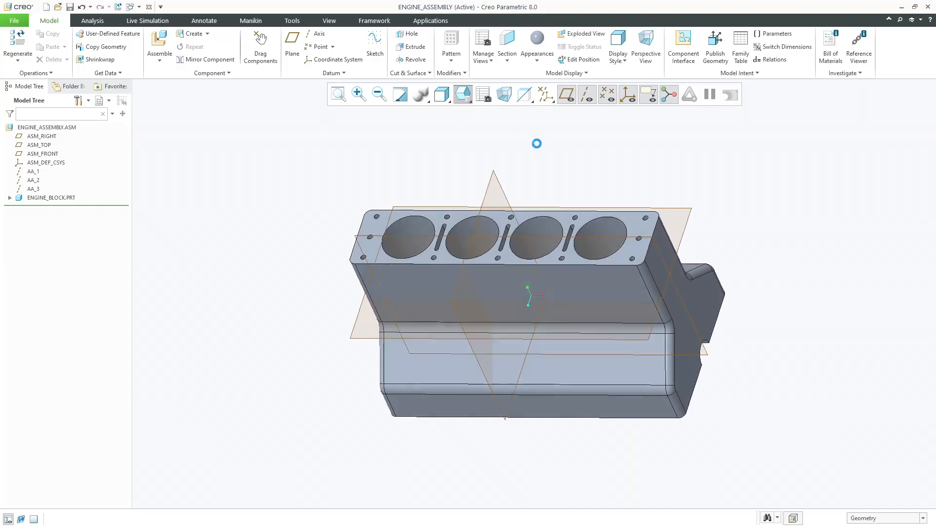
pyautogui.moveTo(539, 149)
pyautogui.mouseDown(button='middle')
pyautogui.moveTo(560, 163)
pyautogui.moveTo(557, 104)
pyautogui.moveTo(505, 100)
pyautogui.moveTo(556, 107)
pyautogui.moveTo(525, 136)
pyautogui.moveTo(536, 135)
pyautogui.moveTo(544, 164)
pyautogui.moveTo(571, 164)
pyautogui.moveTo(565, 137)
pyautogui.moveTo(554, 142)
pyautogui.mouseUp(button='middle')
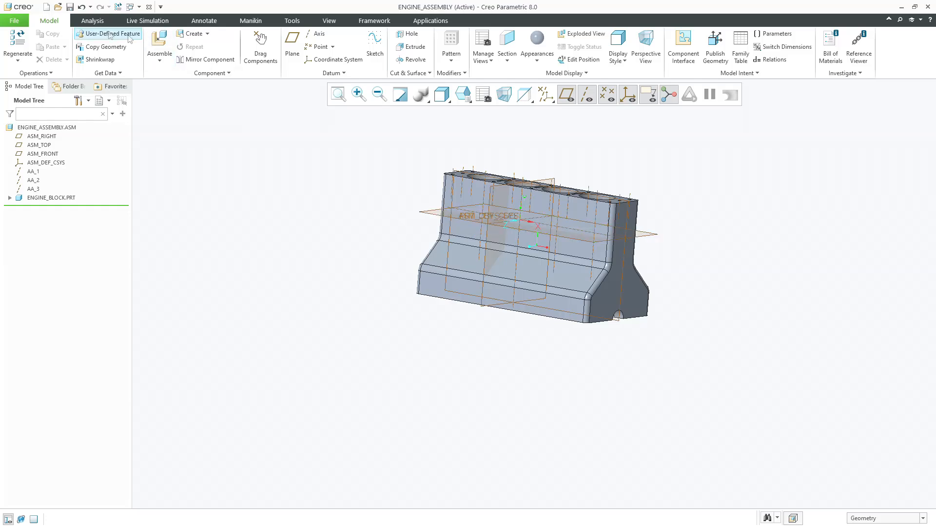
# Step: Measure the distance from the ASM_TOP plane to the half-round crankshaft bore in the engine block's end
pyautogui.click(98, 26)
pyautogui.click(283, 46)
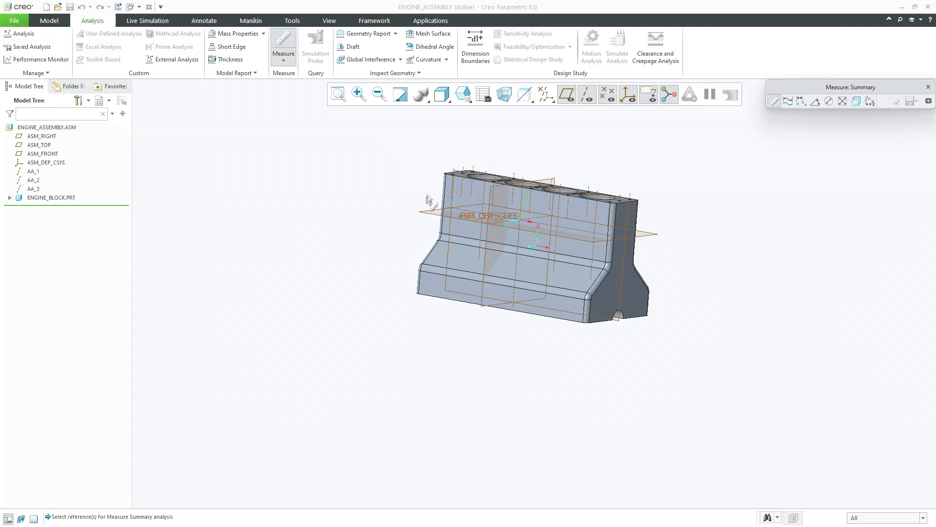
pyautogui.click(426, 212)
pyautogui.scroll(-8, 618, 314)
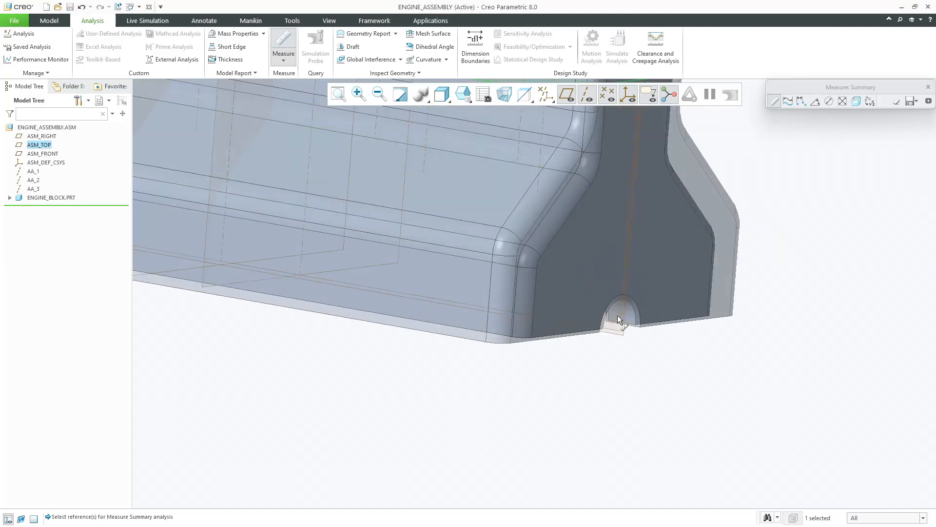
pyautogui.click(619, 307)
pyautogui.scroll(8, 613, 323)
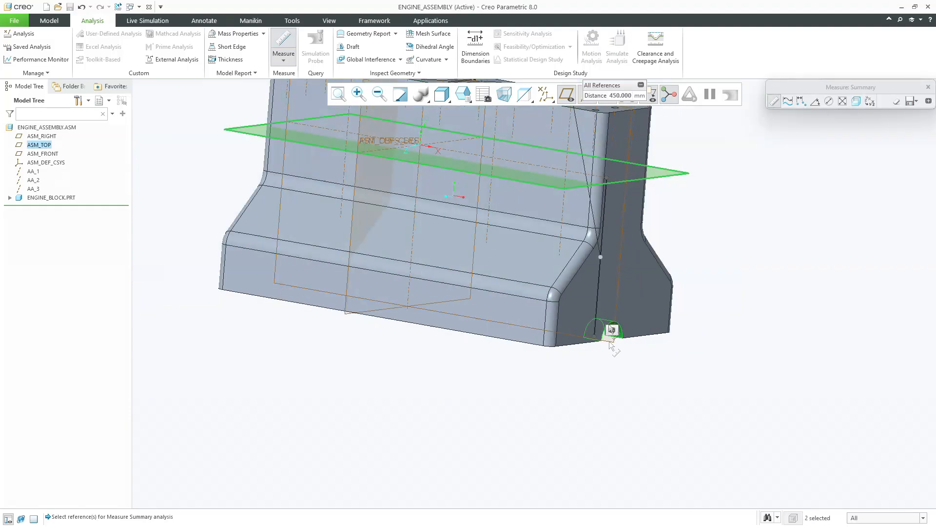
pyautogui.moveTo(605, 98); pyautogui.dragTo(711, 222)
pyautogui.middleClick(717, 250)
pyautogui.scroll(5, 445, 203)
pyautogui.moveTo(299, 182); pyautogui.dragTo(291, 186, button='middle')
# Step: Create a datum plane offset from ASM_TOP at the engine block's bottom face
pyautogui.click(49, 21)
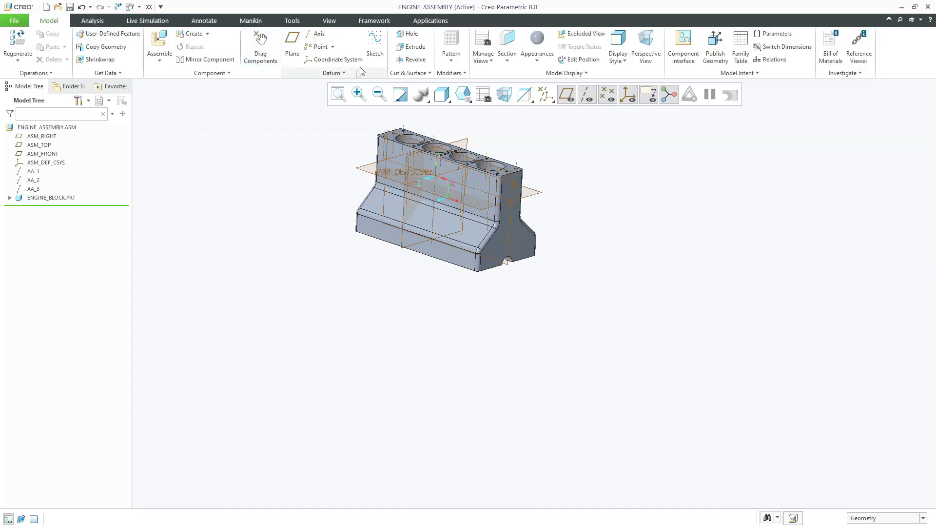
pyautogui.click(364, 170)
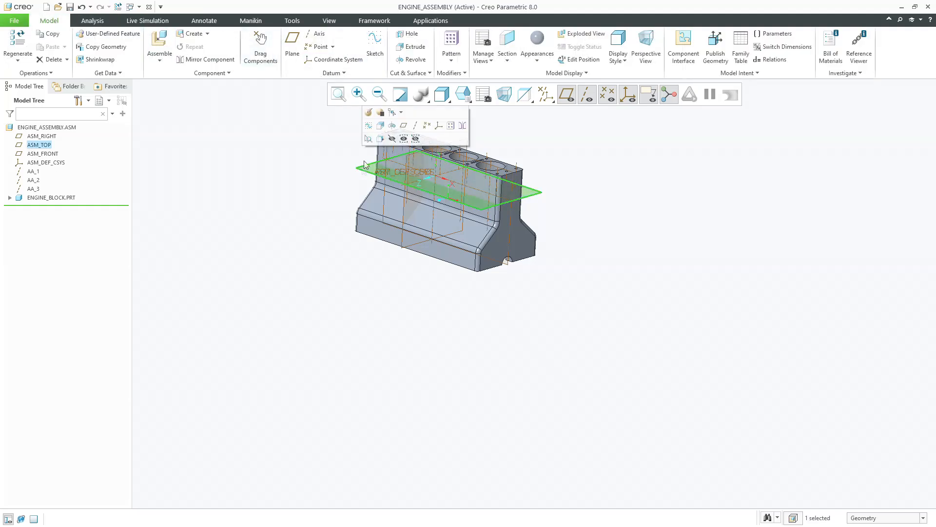
pyautogui.click(401, 126)
pyautogui.moveTo(585, 247)
pyautogui.mouseDown(button='middle')
pyautogui.moveTo(614, 224)
pyautogui.moveTo(624, 232)
pyautogui.moveTo(584, 241)
pyautogui.mouseUp(button='middle')
pyautogui.middleClick(624, 232)
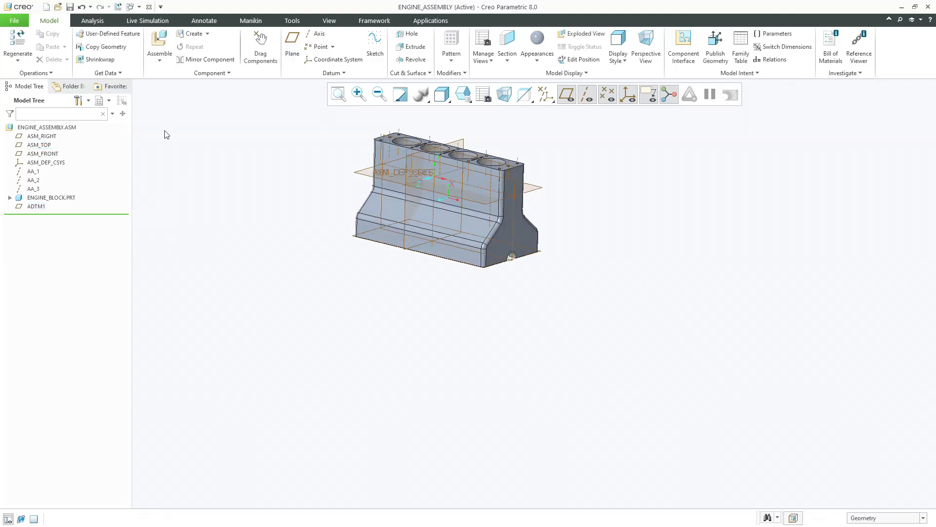
# Step: Create a datum axis through the intersection of ASM_FRONT and the ADTM1 plane at the block's bottom
pyautogui.click(316, 34)
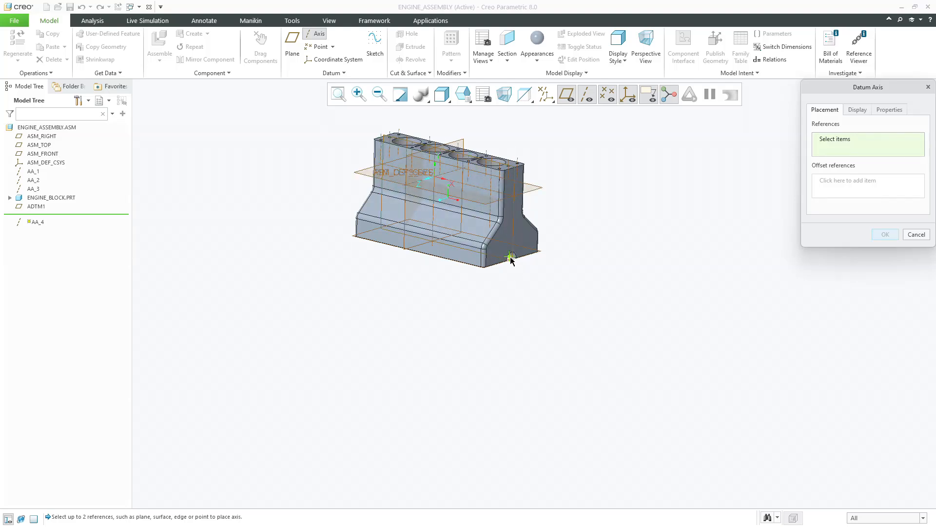
pyautogui.scroll(3, 513, 260)
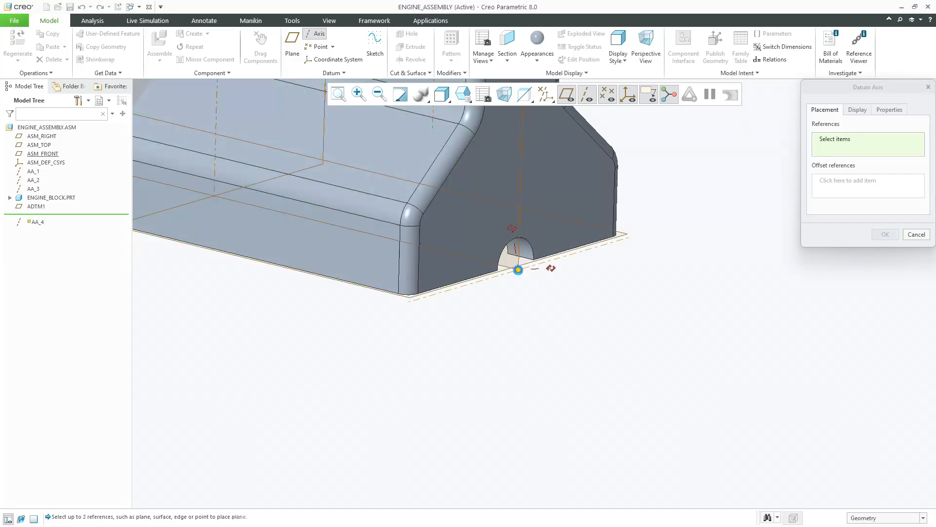
pyautogui.click(502, 272)
pyautogui.keyDown('ctrl'); pyautogui.click(503, 274); pyautogui.keyUp('ctrl')
pyautogui.hotkey('ctrl', 'z')
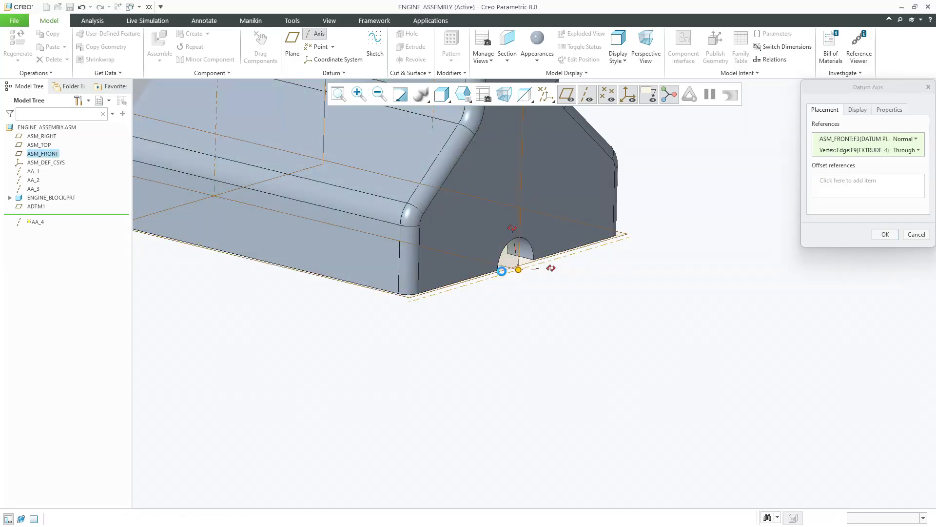
pyautogui.scroll(-3, 502, 271)
pyautogui.keyDown('ctrl'); pyautogui.click(499, 277); pyautogui.keyUp('ctrl')
pyautogui.scroll(5, 500, 277)
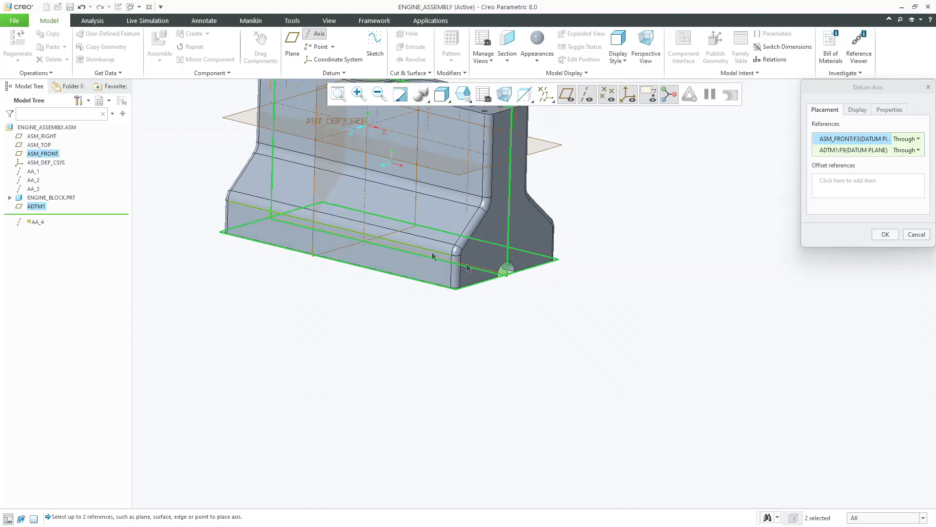
pyautogui.middleClick(578, 328)
pyautogui.moveTo(510, 328)
pyautogui.mouseDown(button='middle')
pyautogui.moveTo(519, 332)
pyautogui.moveTo(505, 339)
pyautogui.mouseUp(button='middle')
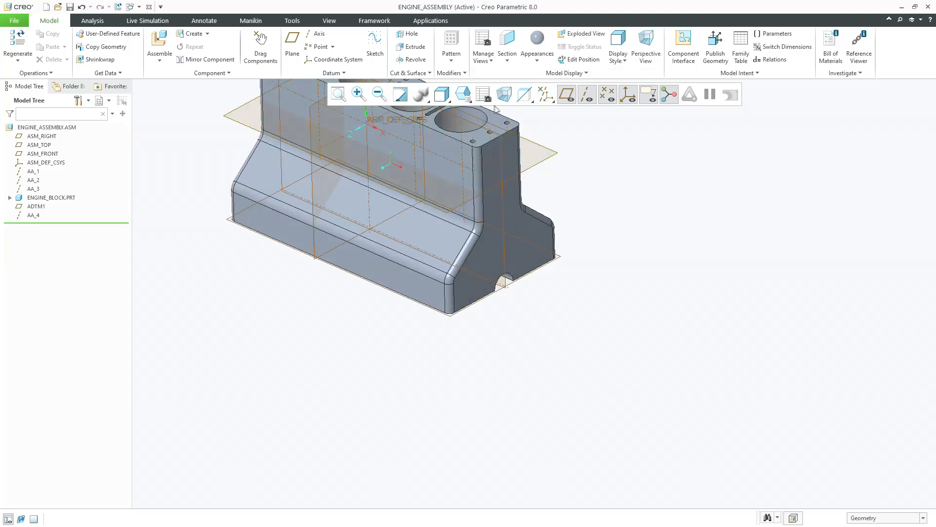
# Step: Hide the datum points and coordinate systems, keeping the planes and axes displayed
pyautogui.click(607, 94)
pyautogui.click(628, 94)
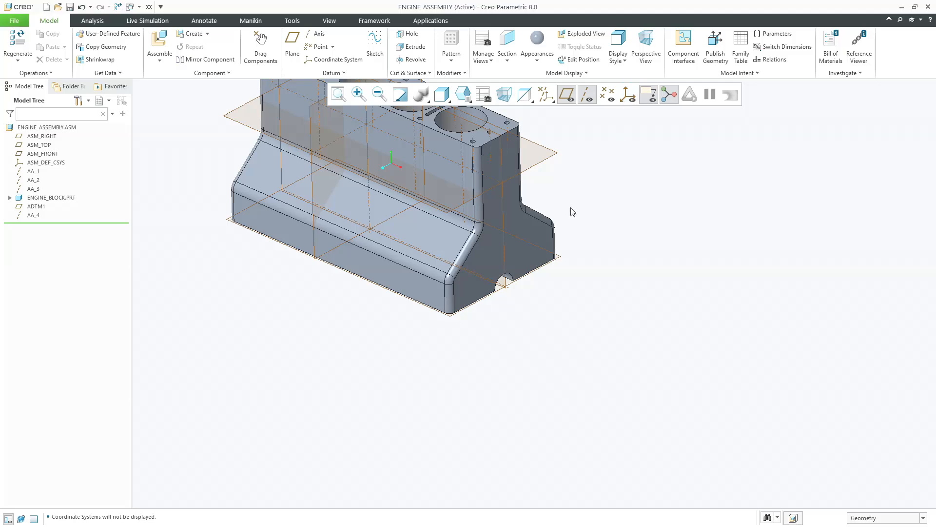
pyautogui.hotkey('ctrl', 'd')
pyautogui.moveTo(645, 273); pyautogui.dragTo(644, 285, button='middle')
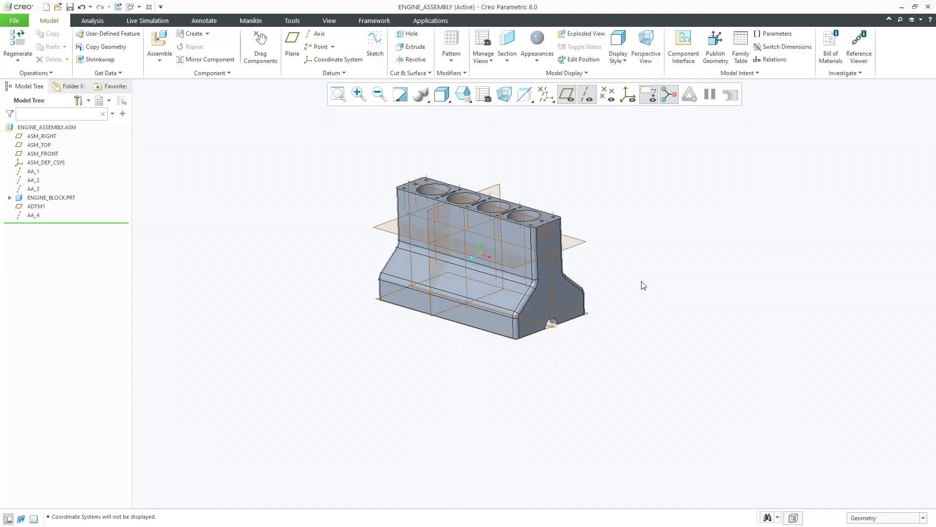
# Step: Bring crank_shaft.prt into the assembly and set its connection type to Pin
pyautogui.click(161, 42)
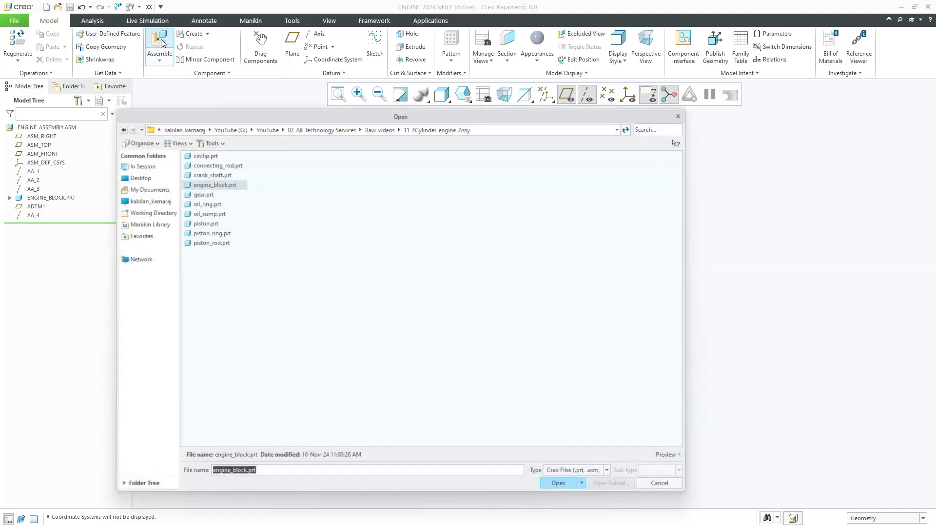
pyautogui.doubleClick(212, 175)
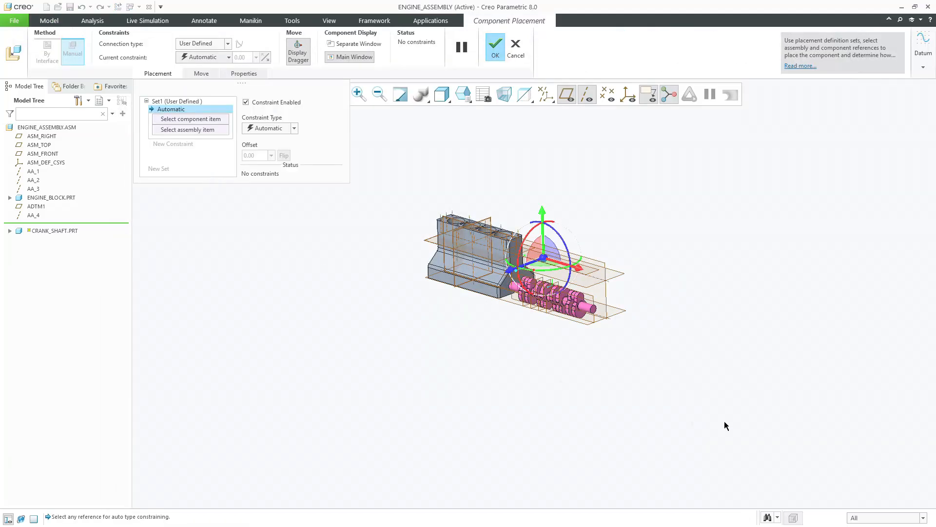
pyautogui.scroll(-3, 714, 337)
pyautogui.scroll(2, 690, 353)
pyautogui.scroll(-1, 492, 175)
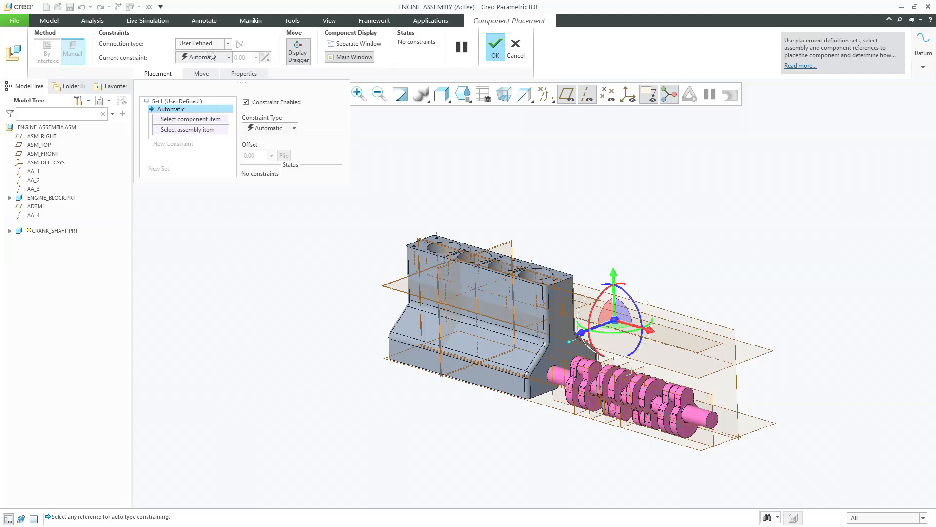
pyautogui.click(186, 45)
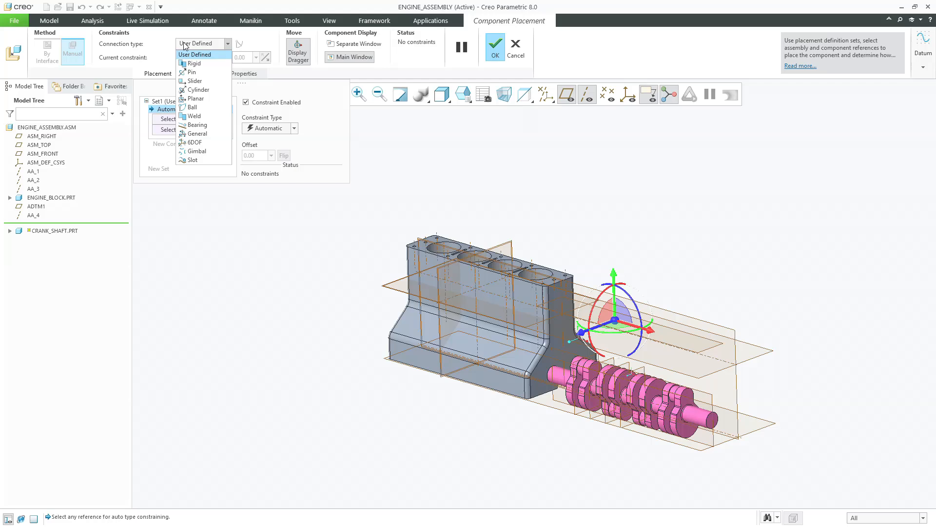
pyautogui.click(186, 73)
pyautogui.scroll(2, 709, 443)
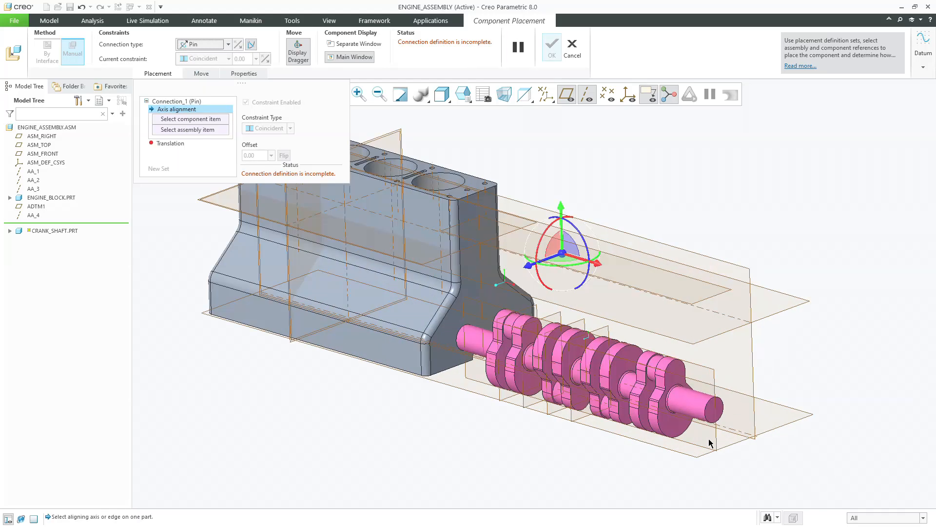
pyautogui.scroll(-2, 675, 424)
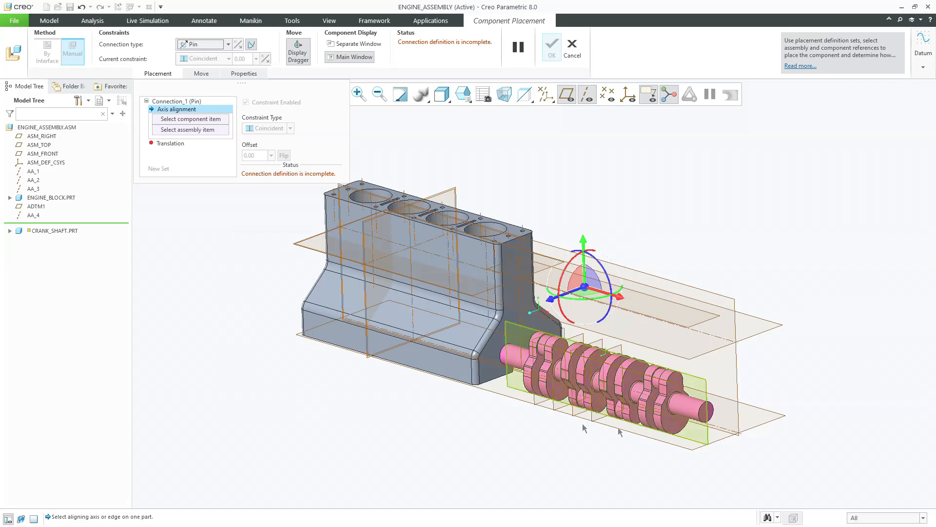
# Step: Align the crankshaft's main axis with a long edge on the engine block's lower side
pyautogui.moveTo(574, 424)
pyautogui.mouseDown(button='middle')
pyautogui.moveTo(615, 423)
pyautogui.moveTo(589, 422)
pyautogui.mouseUp(button='middle')
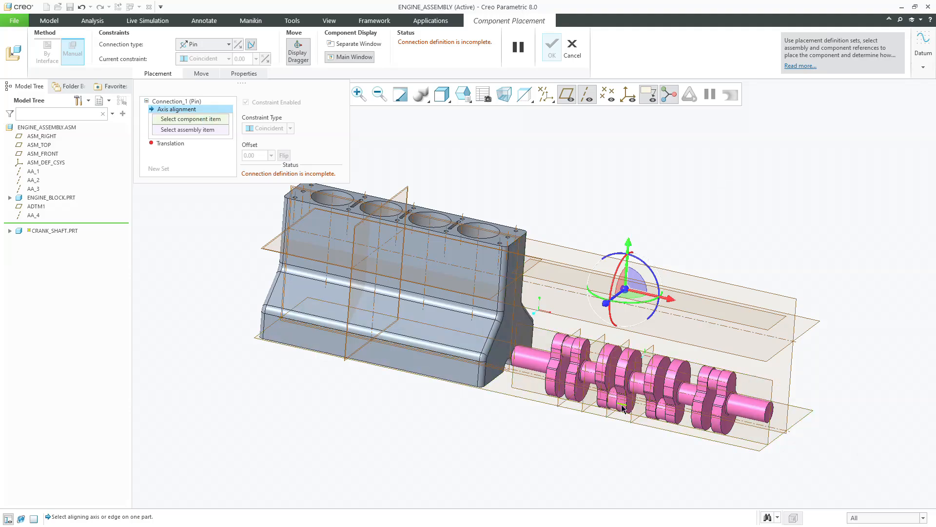
pyautogui.scroll(5, 655, 366)
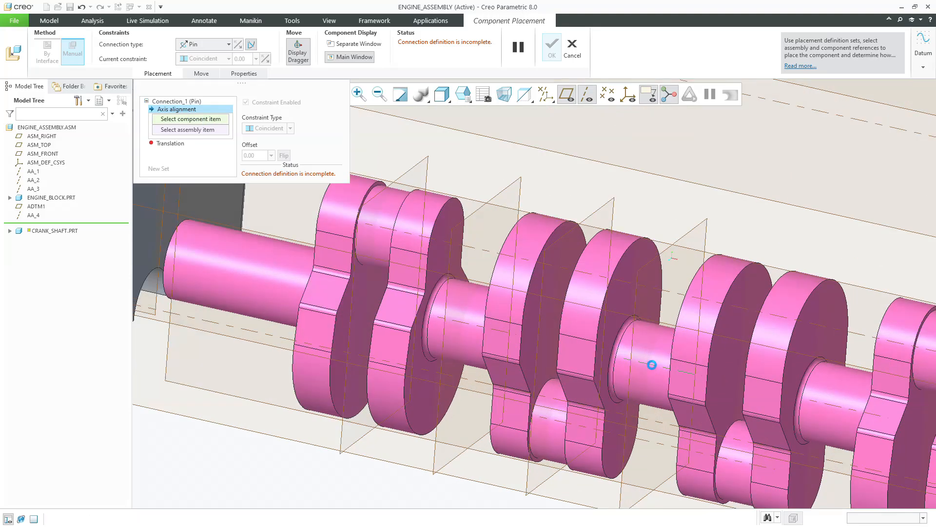
pyautogui.click(652, 364)
pyautogui.scroll(-5, 652, 365)
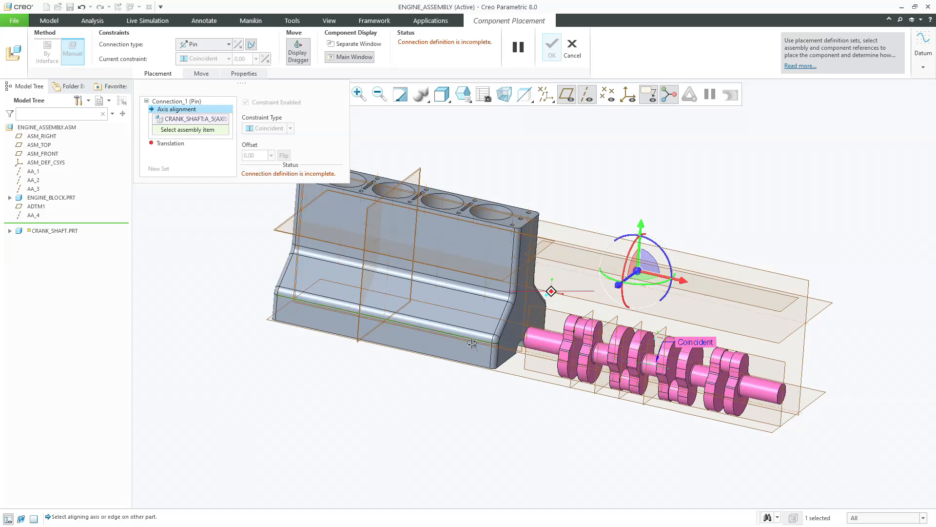
pyautogui.moveTo(473, 345); pyautogui.dragTo(468, 347, button='middle')
pyautogui.scroll(4, 463, 328)
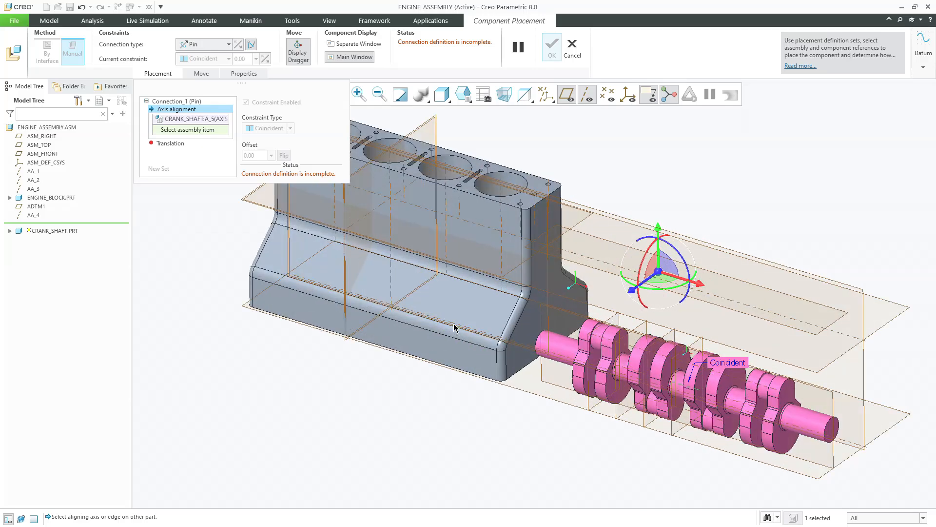
pyautogui.click(451, 323)
pyautogui.scroll(-5, 453, 328)
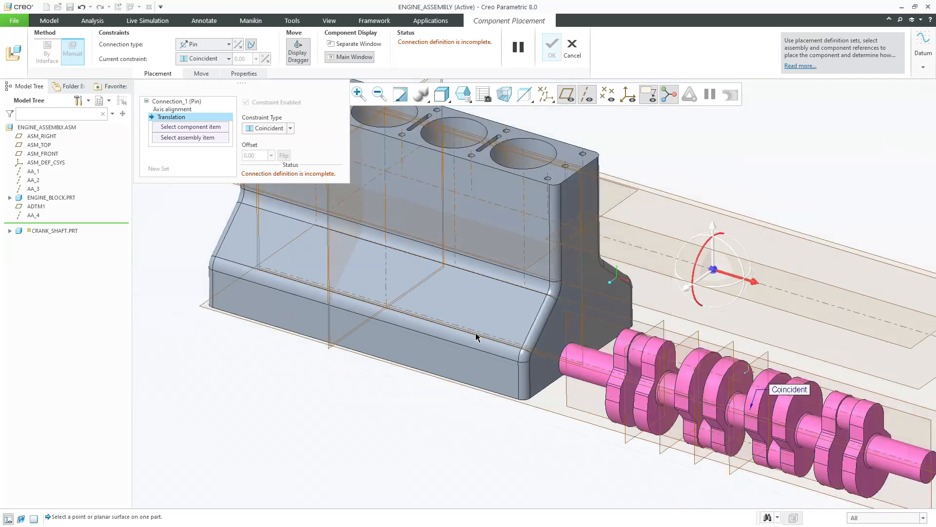
# Step: Make the crankshaft's RIGHT plane coincident with the assembly plane crossing the middle of the block, accept the placement and regenerate the assembly
pyautogui.moveTo(505, 355); pyautogui.dragTo(548, 338, button='middle')
pyautogui.scroll(-3, 548, 335)
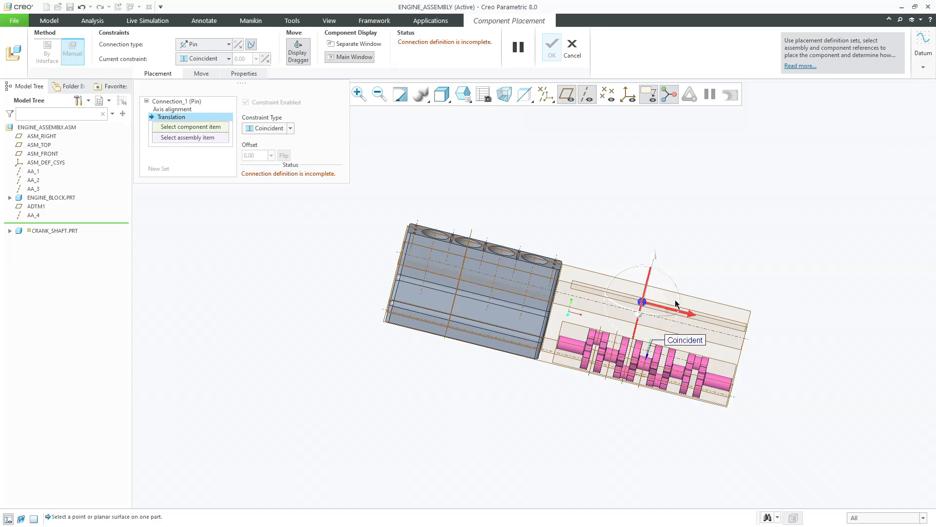
pyautogui.scroll(3, 613, 349)
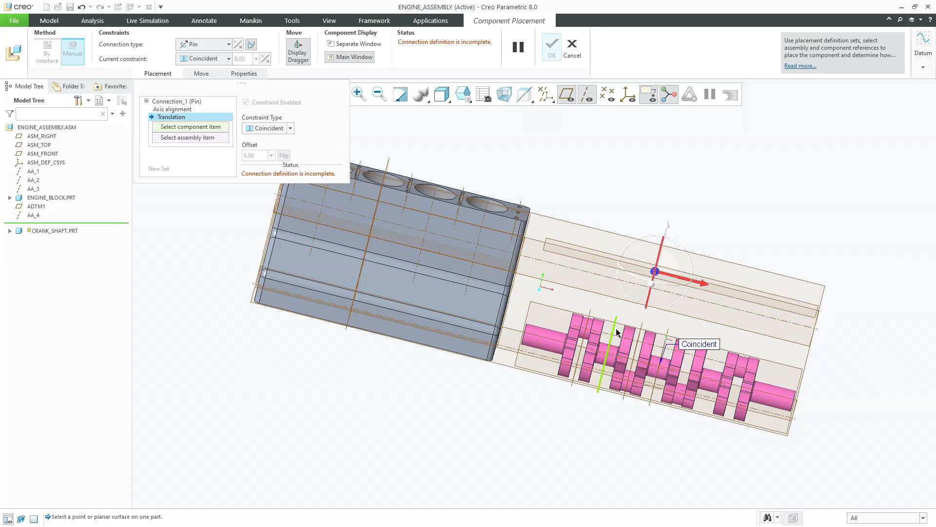
pyautogui.scroll(-2, 640, 336)
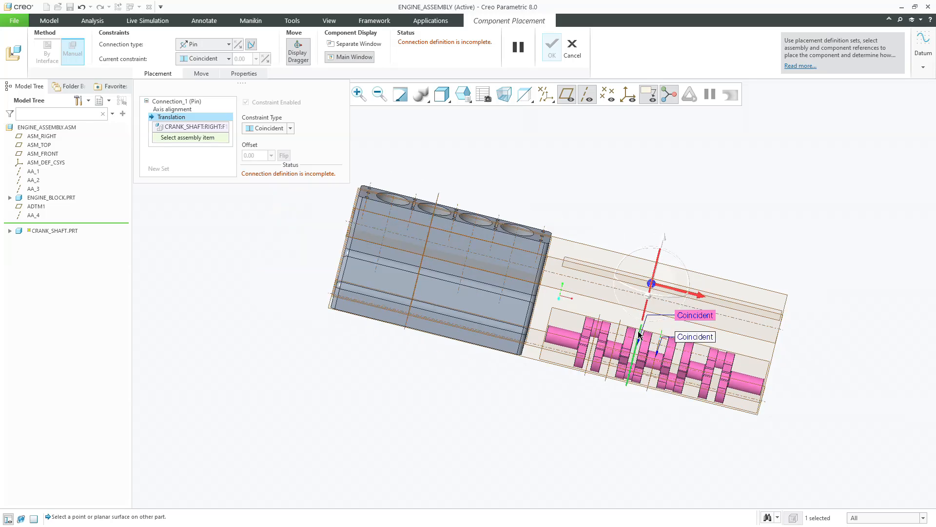
pyautogui.click(413, 297)
pyautogui.moveTo(499, 392)
pyautogui.mouseDown(button='middle')
pyautogui.moveTo(435, 374)
pyautogui.moveTo(437, 387)
pyautogui.moveTo(426, 381)
pyautogui.moveTo(498, 388)
pyautogui.moveTo(508, 400)
pyautogui.moveTo(524, 385)
pyautogui.mouseUp(button='middle')
pyautogui.middleClick(438, 385)
pyautogui.click(24, 42)
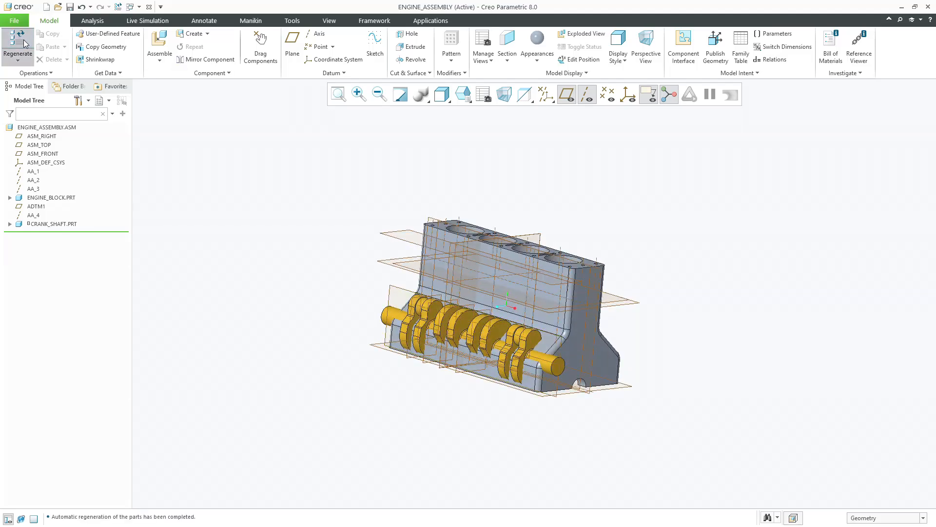
# Step: Examine where the ADTM1 plane and the AA_4 axis lie relative to the misplaced crankshaft
pyautogui.moveTo(369, 400)
pyautogui.mouseDown(button='middle')
pyautogui.moveTo(541, 318)
pyautogui.moveTo(454, 359)
pyautogui.mouseUp(button='middle')
pyautogui.click(30, 207)
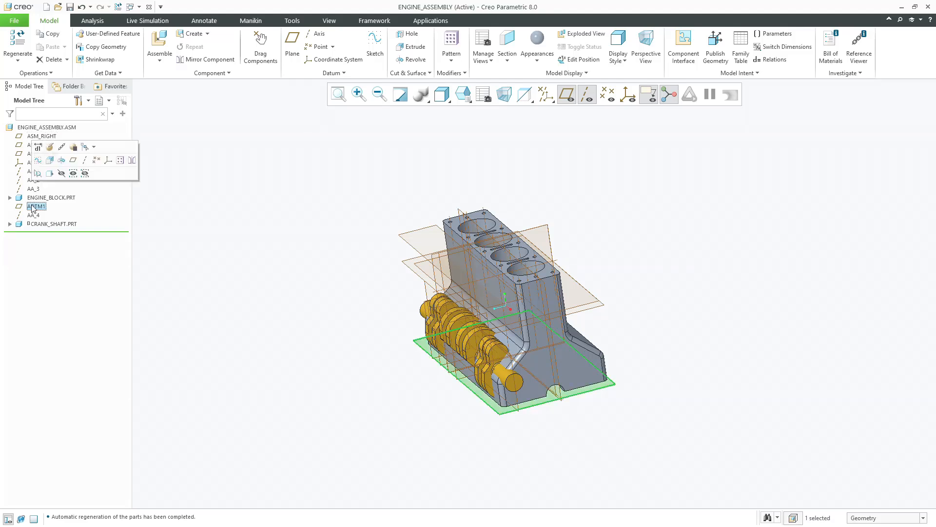
pyautogui.moveTo(225, 286)
pyautogui.mouseDown(button='middle')
pyautogui.moveTo(230, 276)
pyautogui.moveTo(218, 273)
pyautogui.moveTo(231, 286)
pyautogui.mouseUp(button='middle')
pyautogui.click(230, 282)
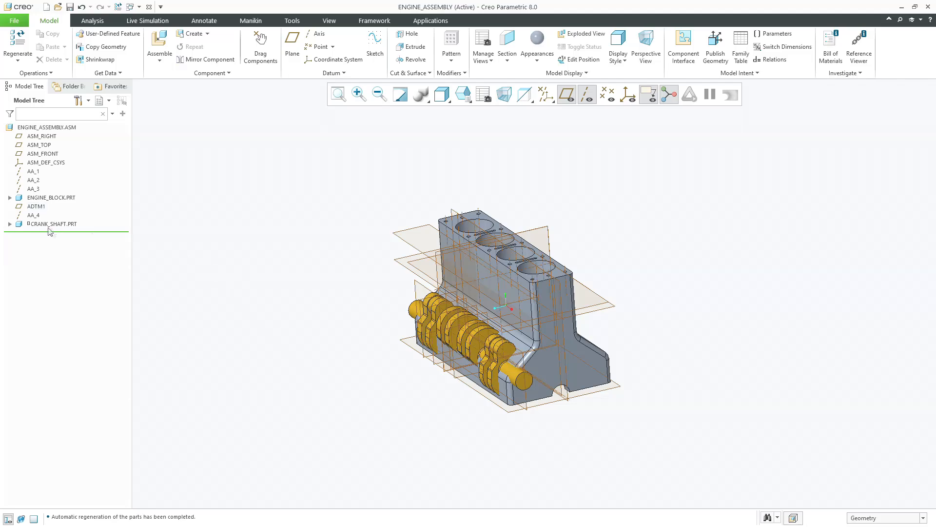
pyautogui.click(33, 215)
pyautogui.moveTo(335, 316)
pyautogui.mouseDown(button='middle')
pyautogui.moveTo(320, 296)
pyautogui.moveTo(316, 304)
pyautogui.moveTo(242, 287)
pyautogui.mouseUp(button='middle')
pyautogui.click(243, 287)
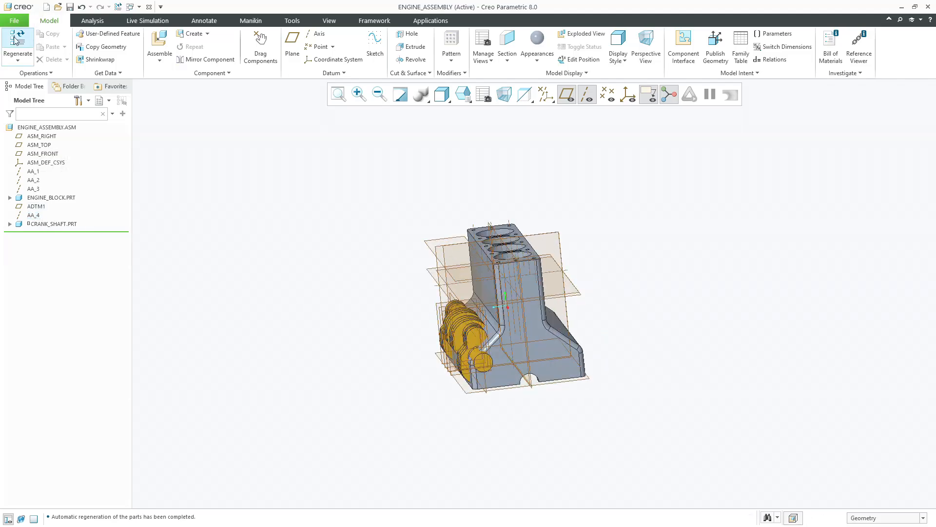
# Step: Redefine the crankshaft's Pin connection, replacing the engine block edge in the axis alignment with the AA_4 axis
pyautogui.click(53, 224)
pyautogui.click(78, 182)
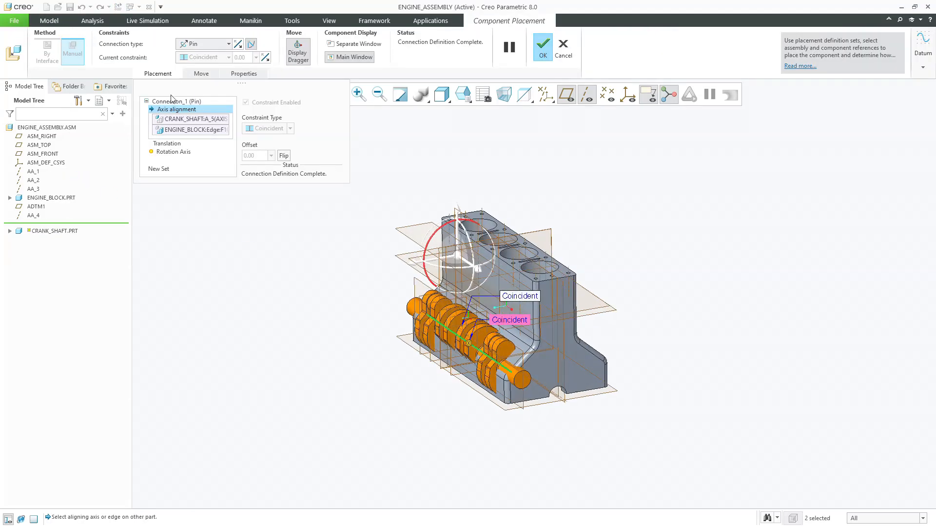
pyautogui.rightClick(177, 134)
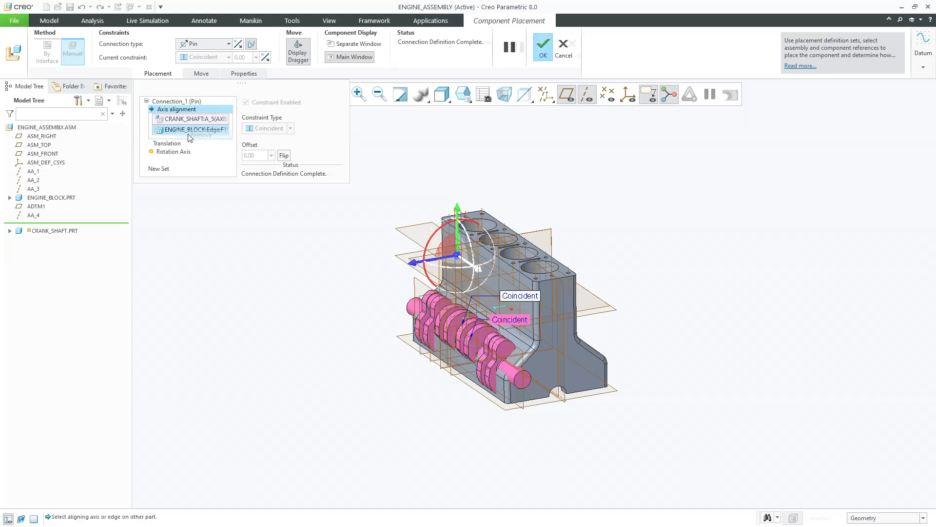
pyautogui.click(190, 141)
pyautogui.scroll(8, 609, 443)
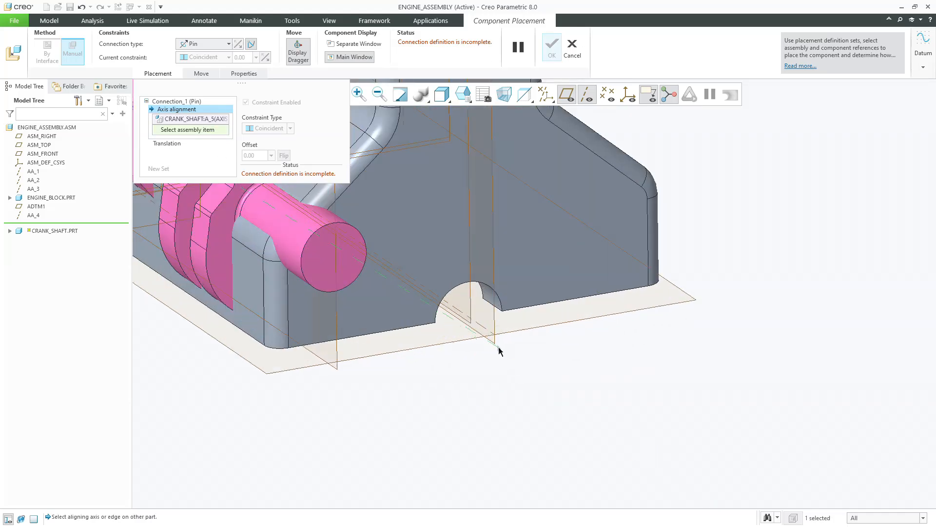
pyautogui.click(485, 331)
pyautogui.scroll(-1, 559, 411)
pyautogui.middleClick(558, 411)
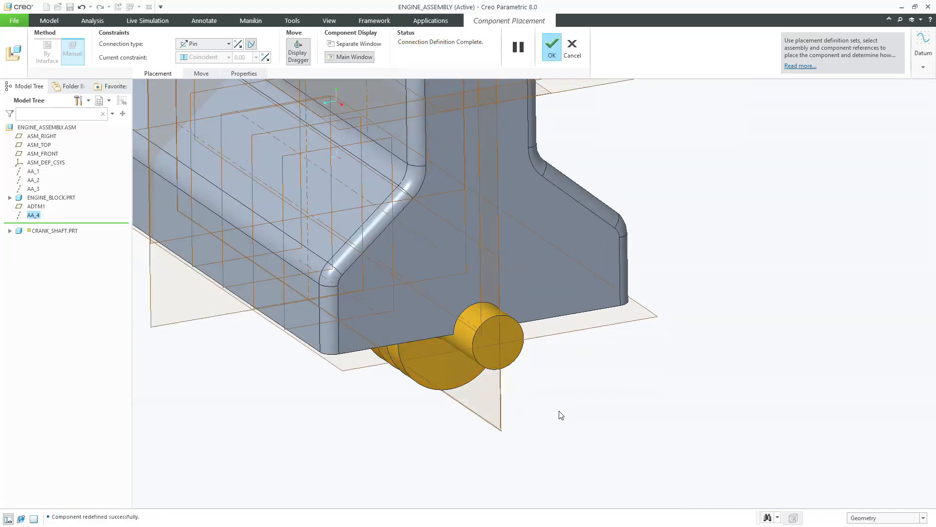
# Step: Hide the datum axes and datum planes
pyautogui.scroll(-6, 559, 412)
pyautogui.moveTo(561, 415)
pyautogui.mouseDown(button='middle')
pyautogui.moveTo(541, 325)
pyautogui.moveTo(572, 358)
pyautogui.moveTo(566, 420)
pyautogui.moveTo(553, 425)
pyautogui.mouseUp(button='middle')
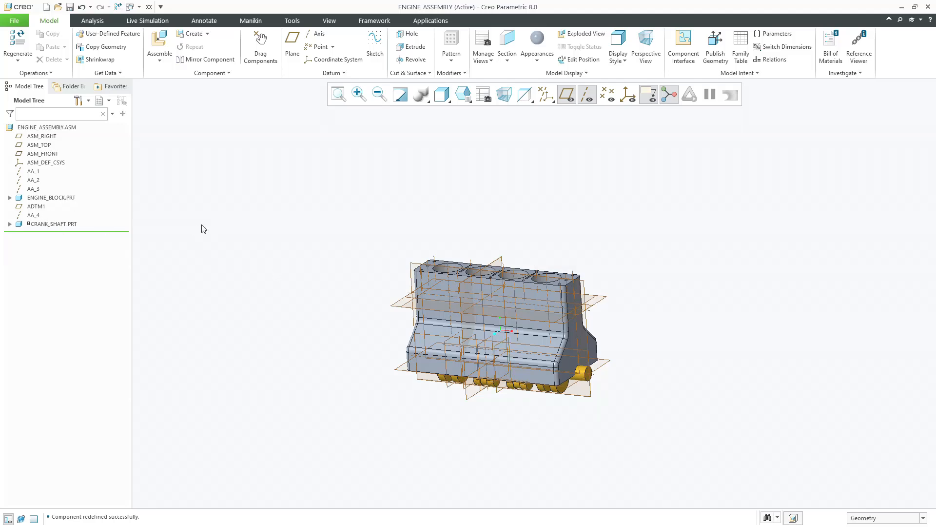
pyautogui.moveTo(243, 282)
pyautogui.mouseDown(button='middle')
pyautogui.moveTo(217, 267)
pyautogui.moveTo(245, 289)
pyautogui.mouseUp(button='middle')
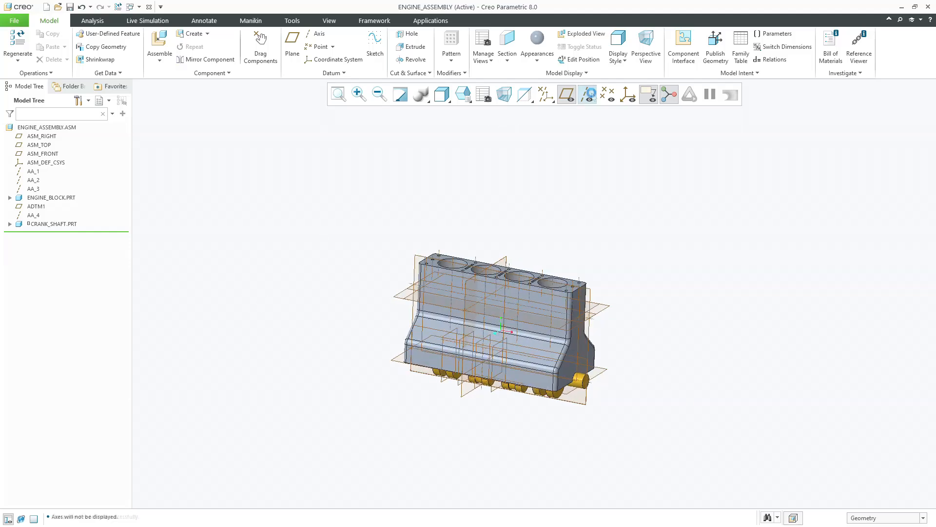
pyautogui.moveTo(548, 211); pyautogui.dragTo(545, 221, button='middle')
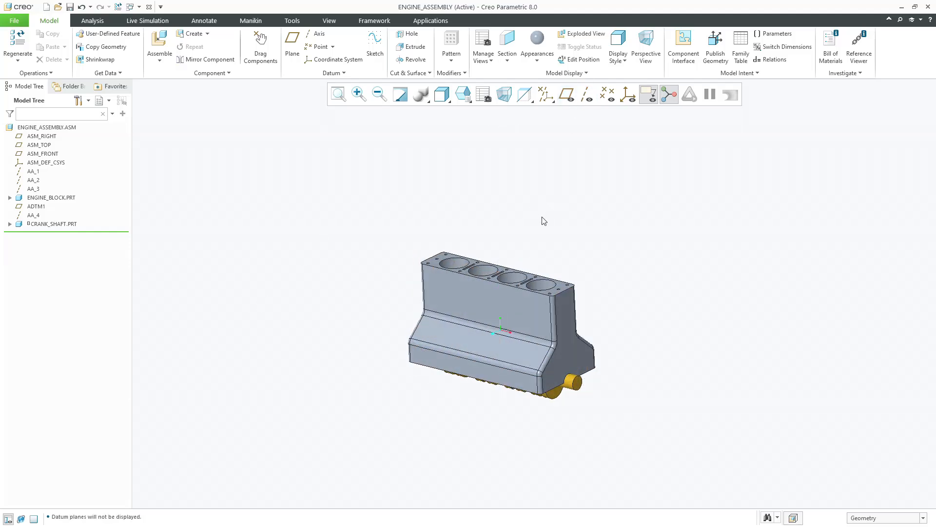
# Step: Apply a transparent appearance to ENGINE_BLOCK.PRT so the crankshaft can be seen inside it
pyautogui.click(326, 23)
pyautogui.click(103, 57)
pyautogui.click(178, 116)
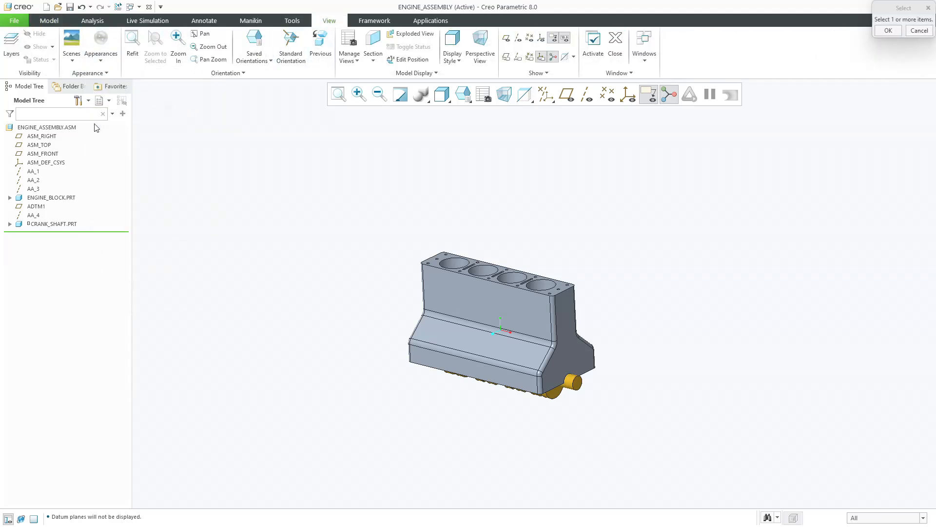
pyautogui.click(43, 199)
pyautogui.middleClick(234, 178)
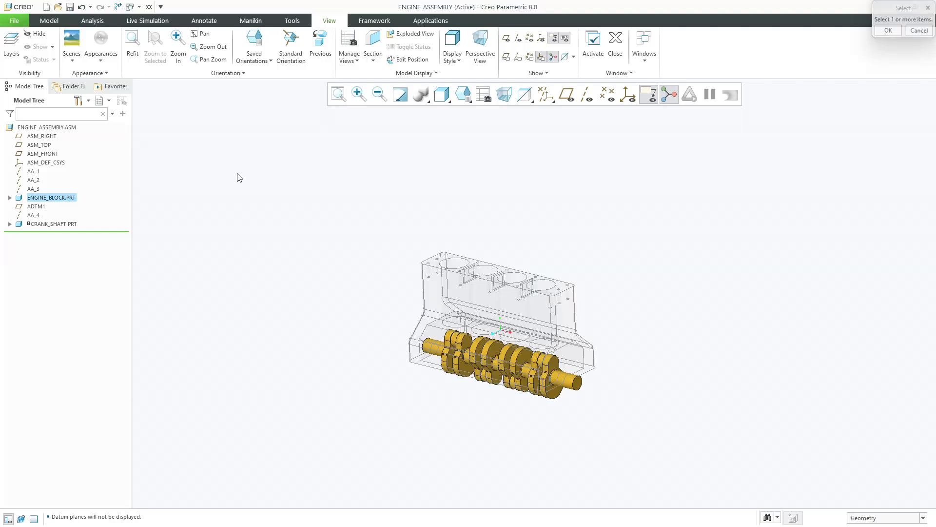
pyautogui.moveTo(341, 248); pyautogui.dragTo(346, 242, button='middle')
pyautogui.scroll(-4, 684, 387)
pyautogui.scroll(5, 719, 390)
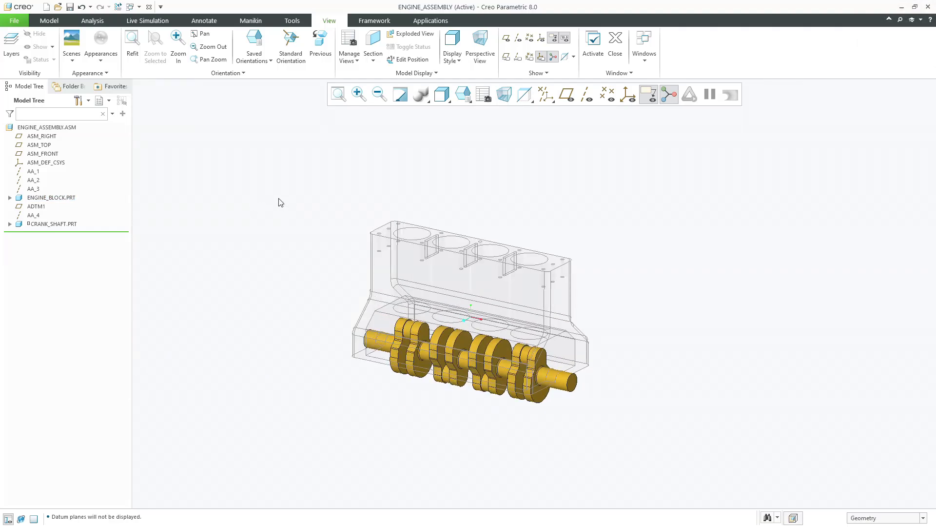
# Step: Bring connecting_rod.prt into the assembly and set its connection type to Pin
pyautogui.click(51, 22)
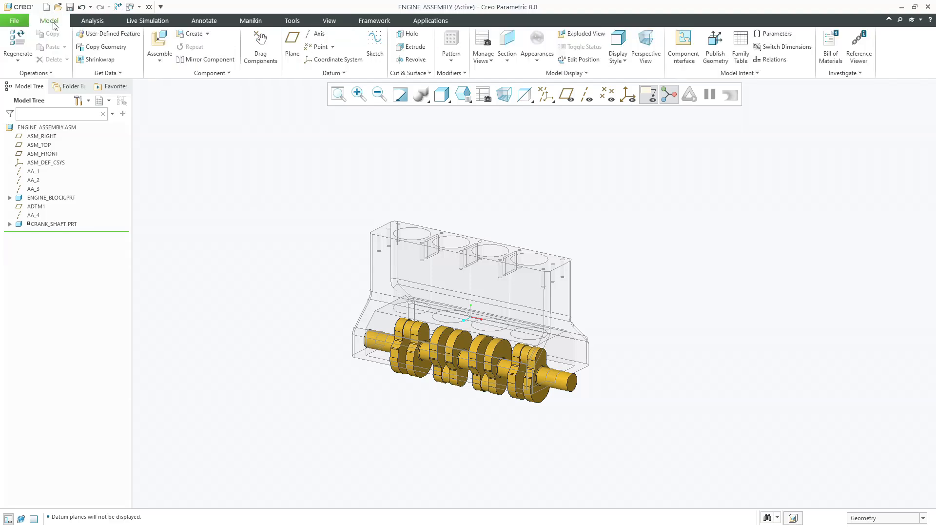
pyautogui.click(156, 44)
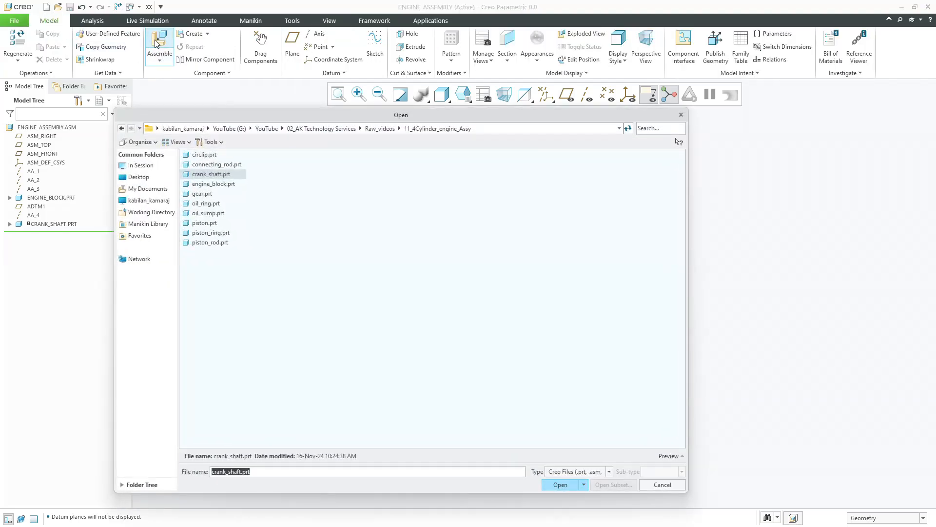
pyautogui.doubleClick(203, 164)
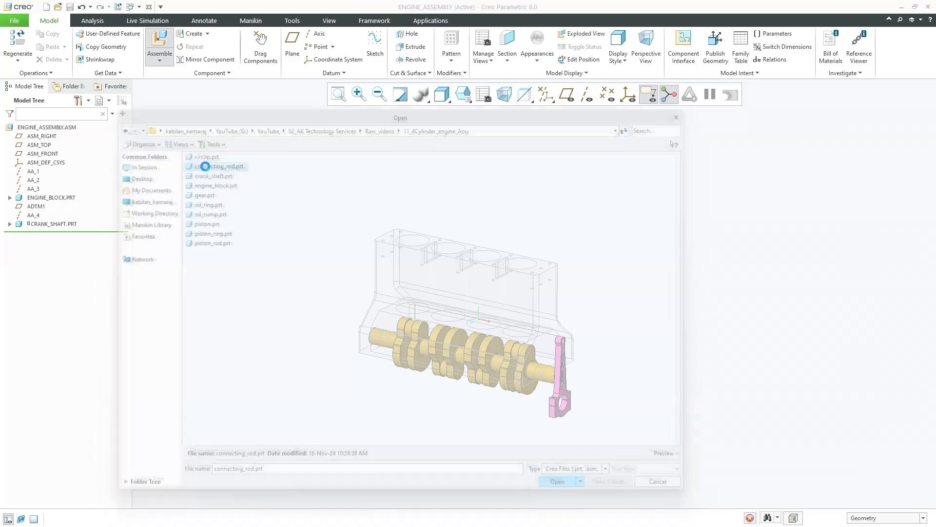
pyautogui.scroll(3, 574, 409)
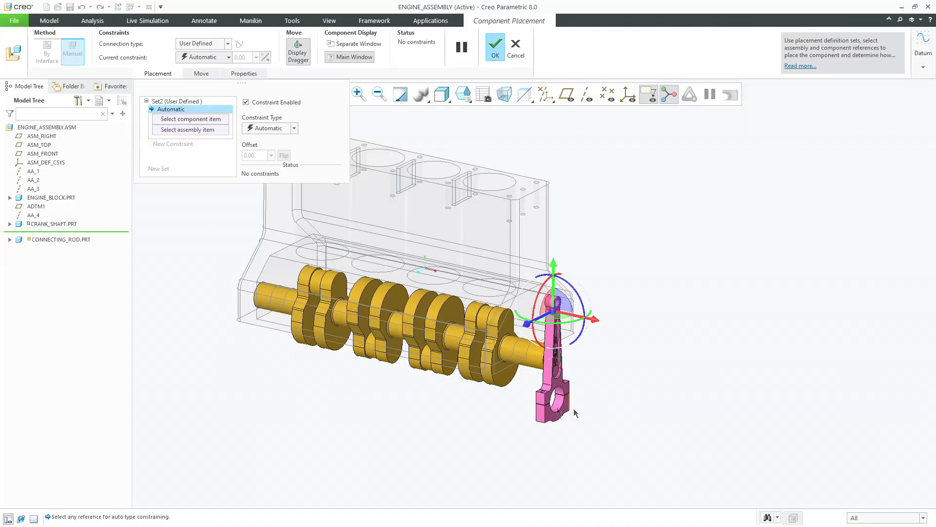
pyautogui.click(201, 43)
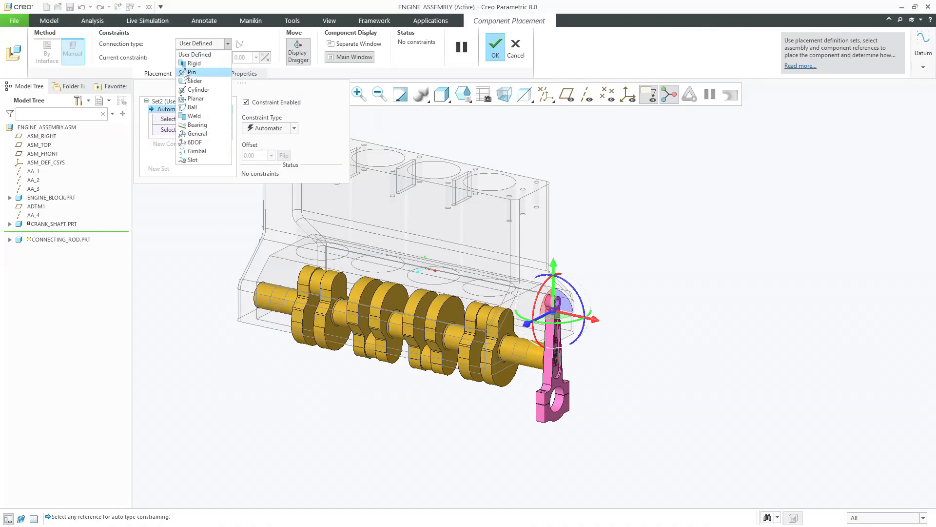
pyautogui.click(193, 69)
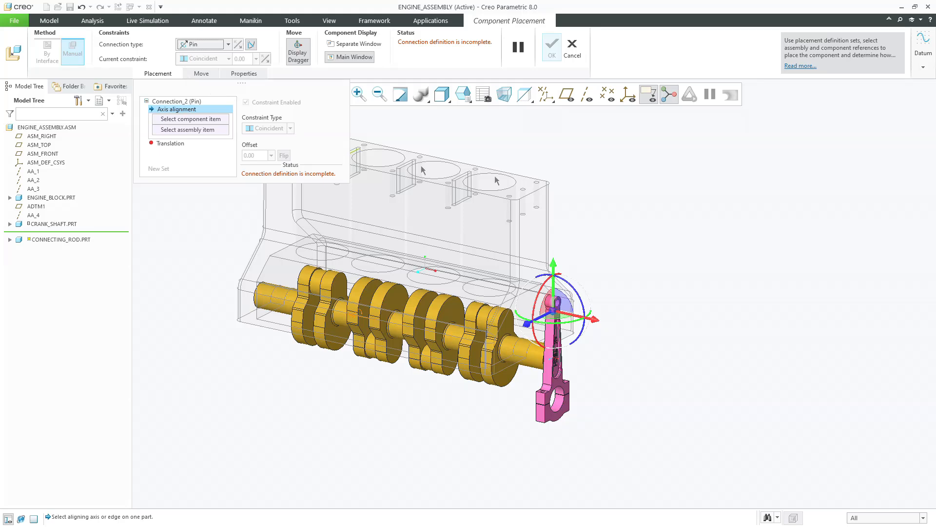
# Step: Align the bore in the connecting rod's big end with the crankshaft's first crankpin
pyautogui.scroll(4, 549, 423)
pyautogui.click(554, 407)
pyautogui.scroll(-4, 699, 397)
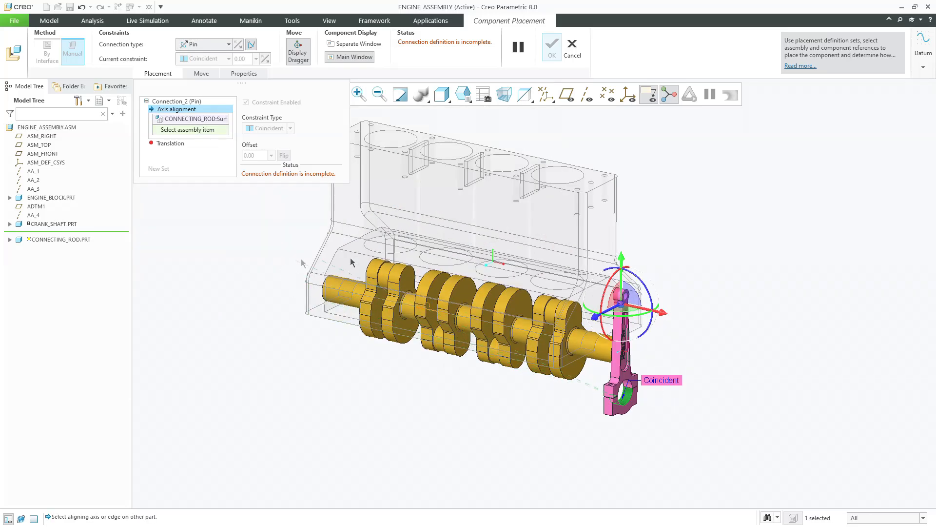
pyautogui.scroll(5, 405, 294)
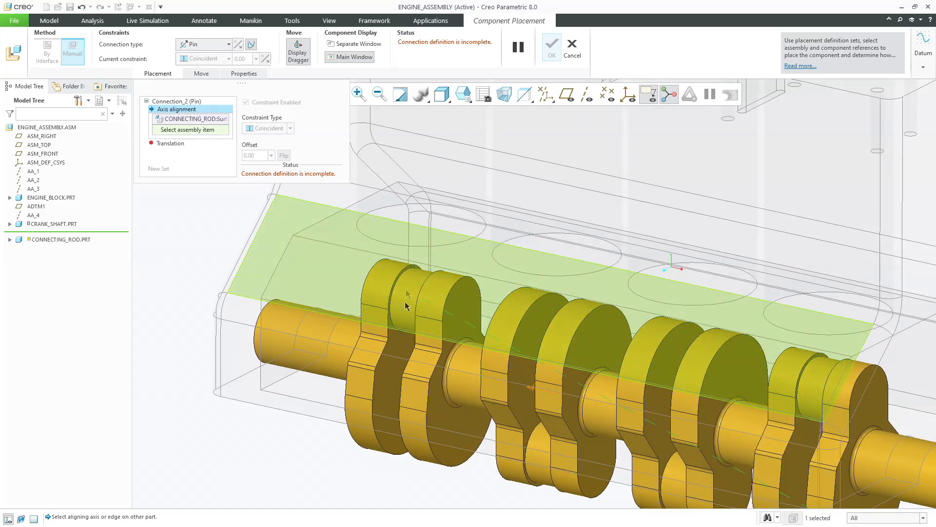
pyautogui.moveTo(403, 306); pyautogui.dragTo(399, 333, button='middle')
pyautogui.click(407, 402)
pyautogui.scroll(-5, 407, 402)
pyautogui.moveTo(407, 402)
pyautogui.mouseDown(button='middle')
pyautogui.moveTo(423, 403)
pyautogui.moveTo(406, 384)
pyautogui.mouseUp(button='middle')
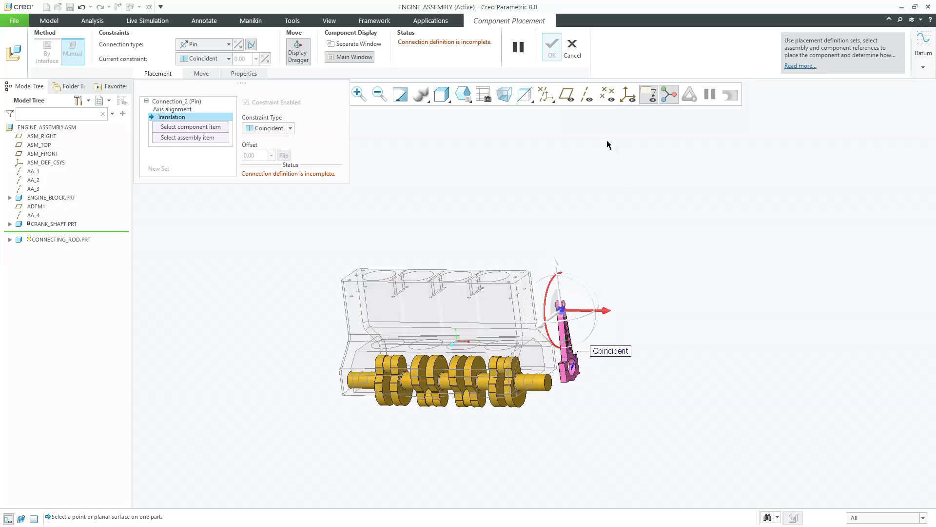
# Step: Show the datum planes and complete the rod's Pin connection by making its mid-plane coincident with crankshaft plane DTM2 at the first crankpin
pyautogui.click(567, 95)
pyautogui.moveTo(526, 188); pyautogui.dragTo(550, 188, button='middle')
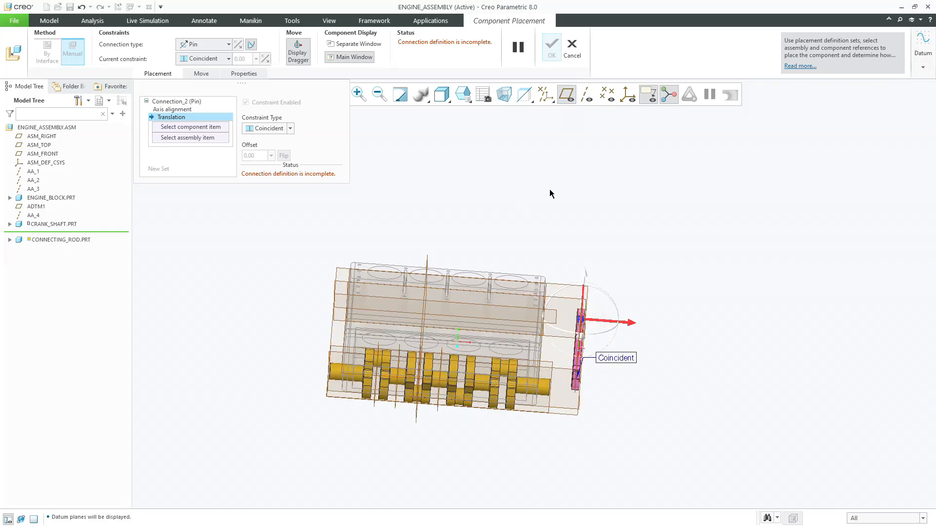
pyautogui.scroll(3, 597, 405)
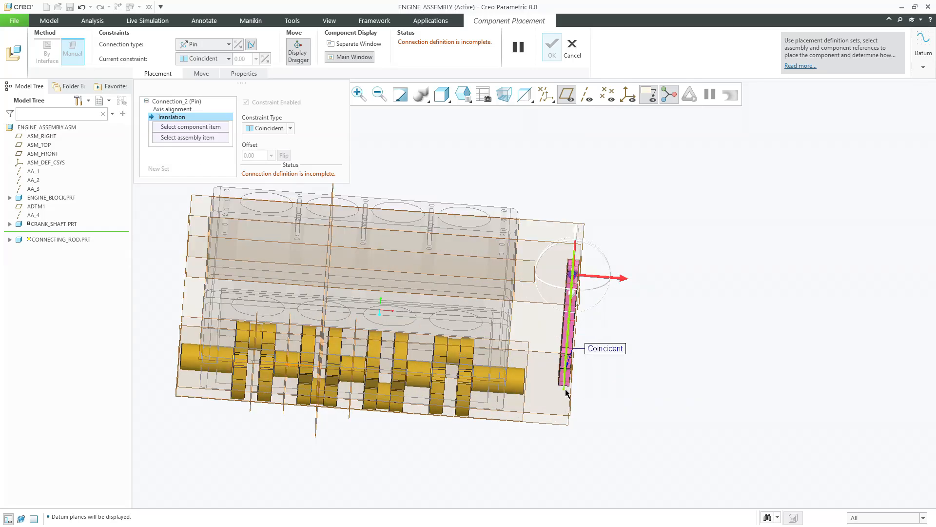
pyautogui.click(565, 390)
pyautogui.scroll(-2, 640, 403)
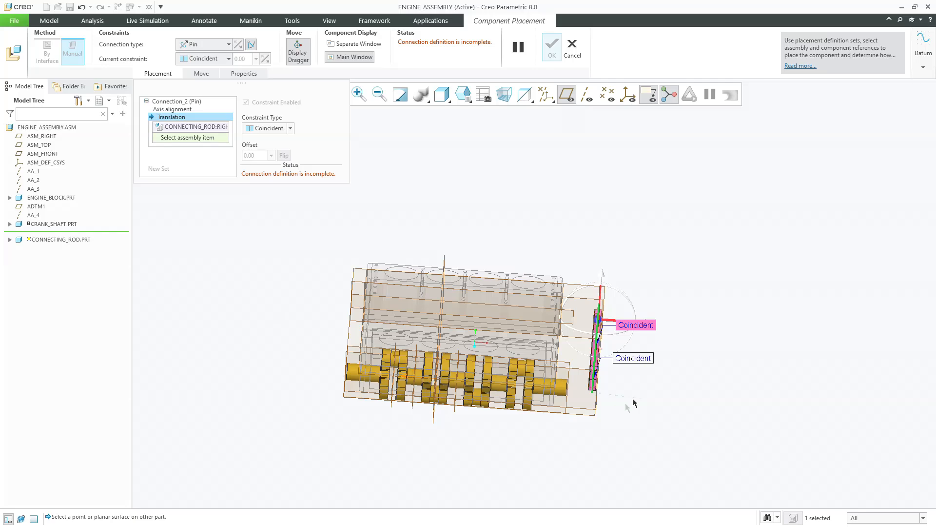
pyautogui.scroll(2, 387, 386)
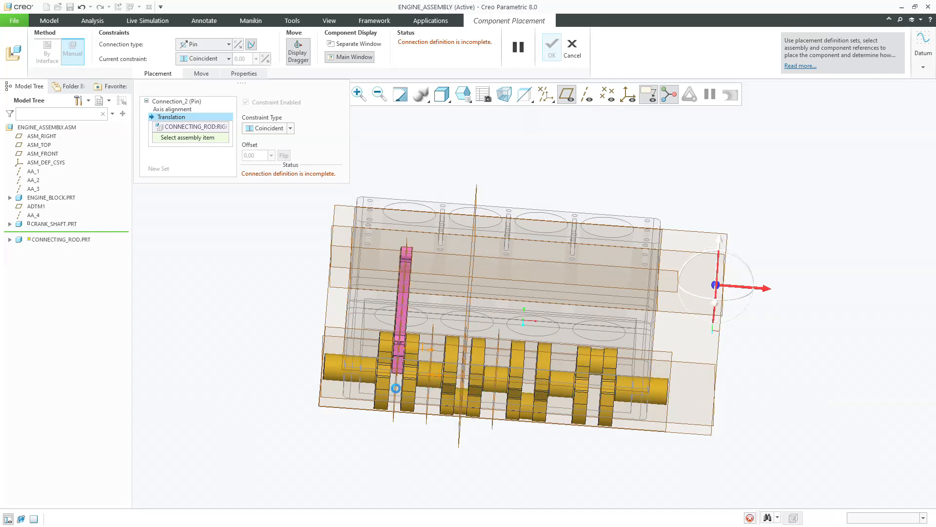
pyautogui.click(397, 391)
pyautogui.moveTo(384, 430); pyautogui.dragTo(351, 426, button='middle')
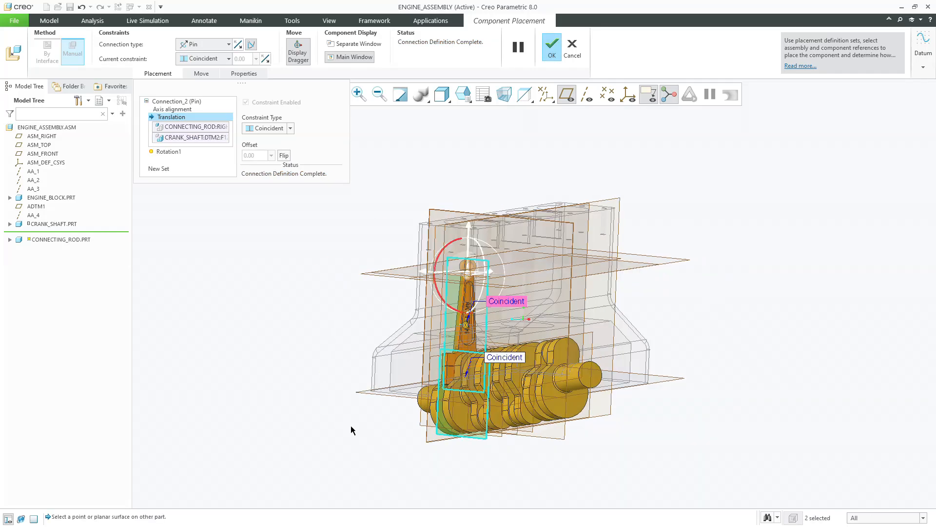
pyautogui.middleClick(351, 426)
# Step: Bring a second connecting_rod.prt into the assembly and set its connection type to Pin
pyautogui.moveTo(375, 427); pyautogui.dragTo(396, 291, button='middle')
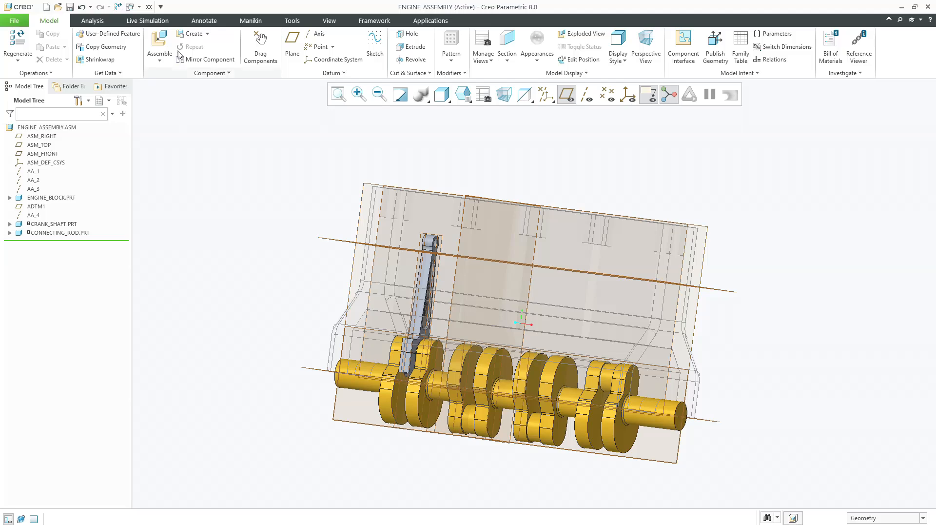
pyautogui.click(467, 118)
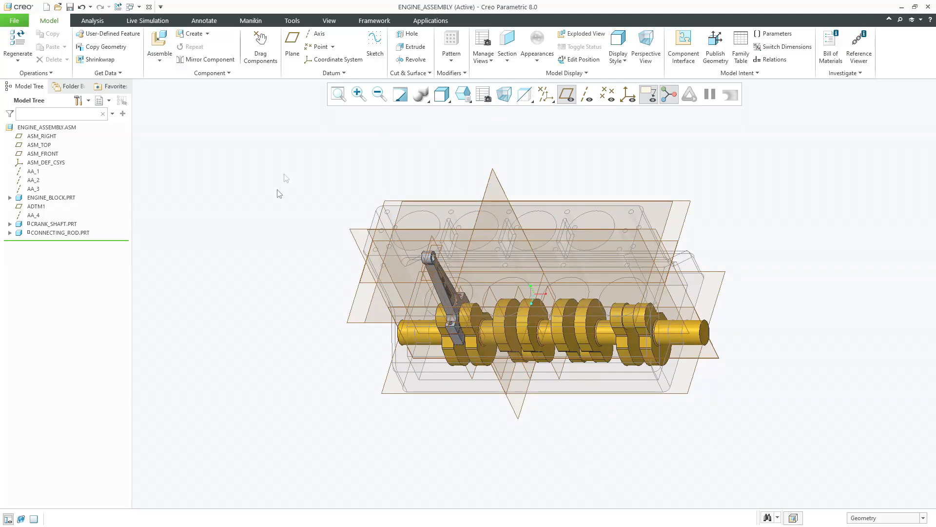
pyautogui.click(160, 40)
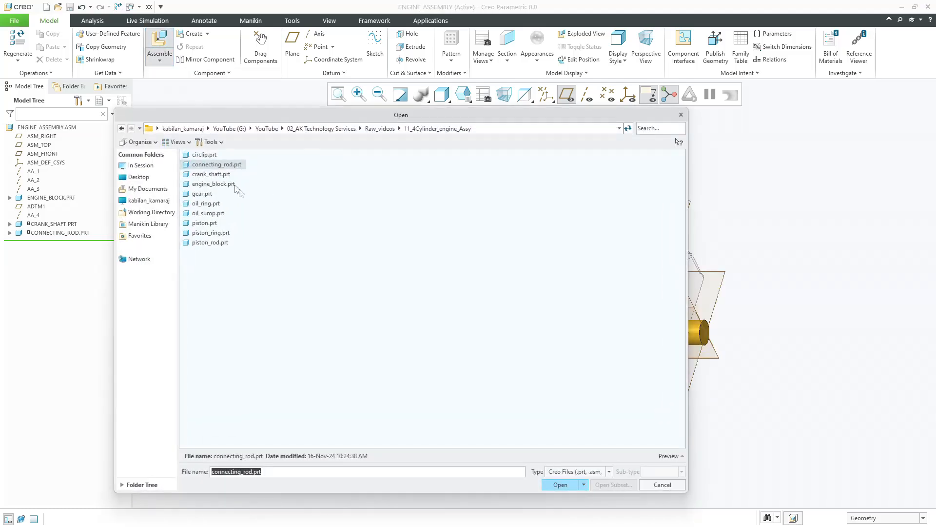
pyautogui.doubleClick(217, 164)
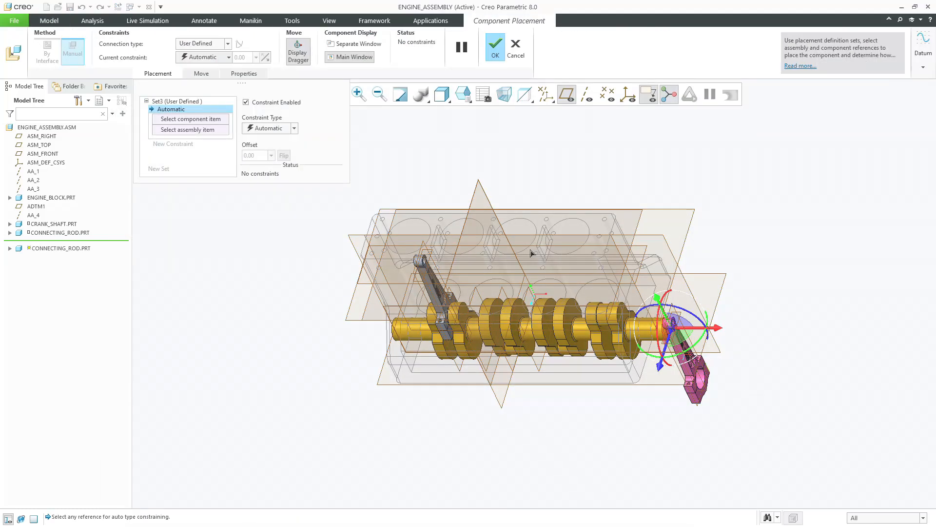
pyautogui.click(194, 44)
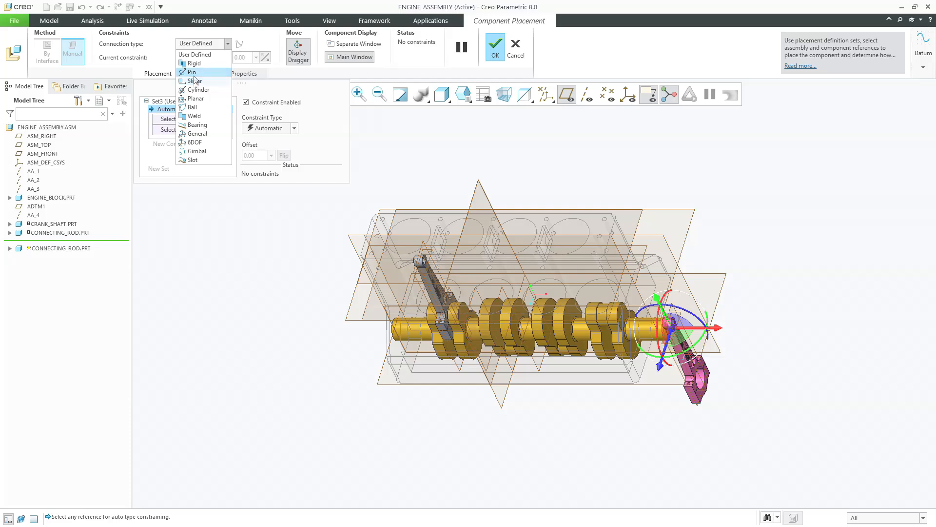
pyautogui.click(192, 72)
# Step: Align the big-end bore of the second connecting rod with the crankshaft's second crankpin
pyautogui.scroll(-10, 721, 373)
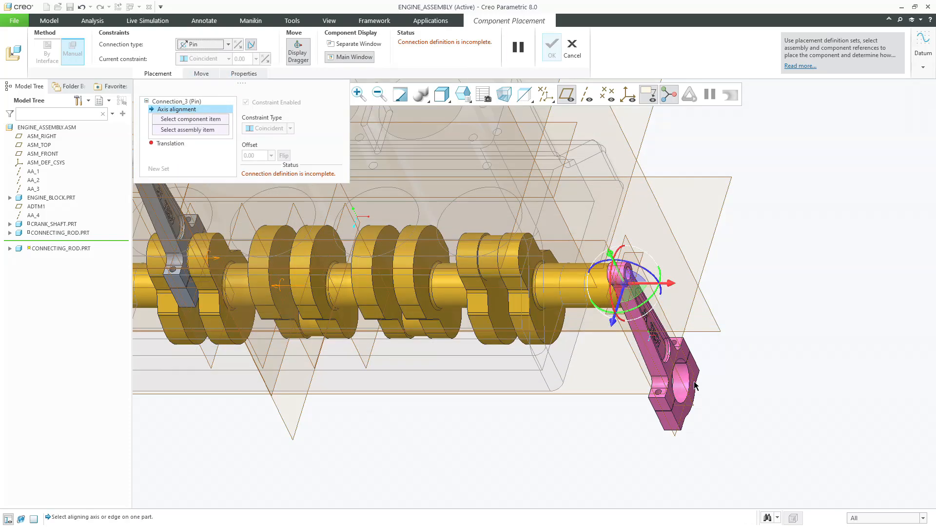
pyautogui.click(606, 377)
pyautogui.scroll(10, 605, 383)
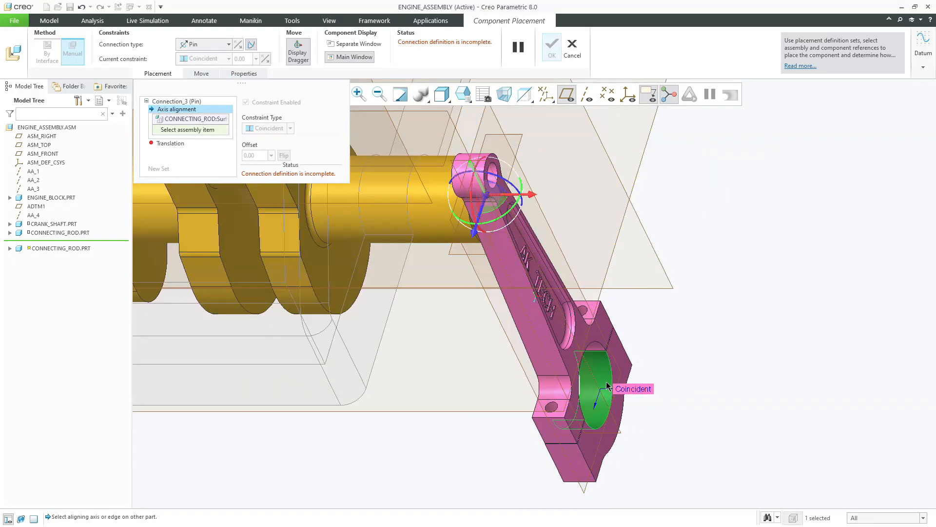
pyautogui.moveTo(293, 273); pyautogui.dragTo(283, 358, button='middle')
pyautogui.click(283, 361)
# Step: Make the second rod's mid-plane coincident with the crankshaft datum plane through the second crankpin and accept the placement
pyautogui.scroll(5, 363, 380)
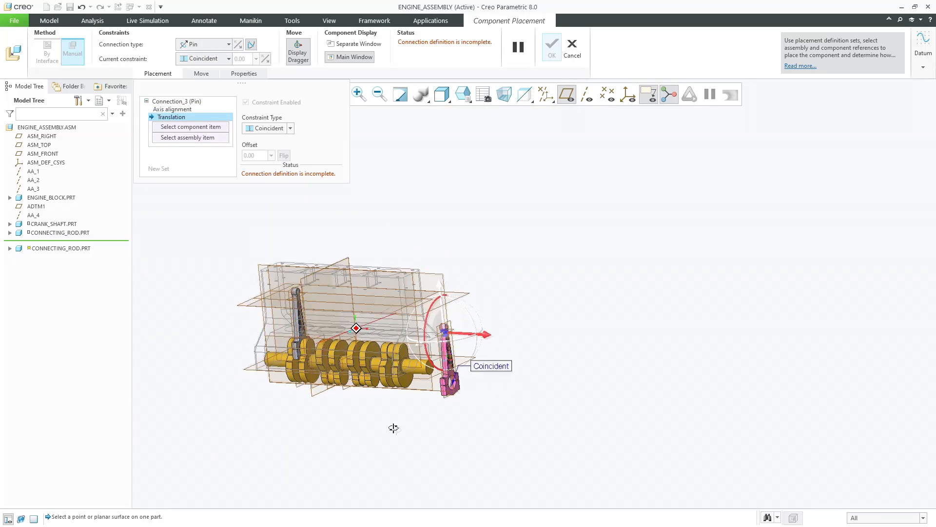
pyautogui.scroll(-4, 444, 430)
pyautogui.click(444, 430)
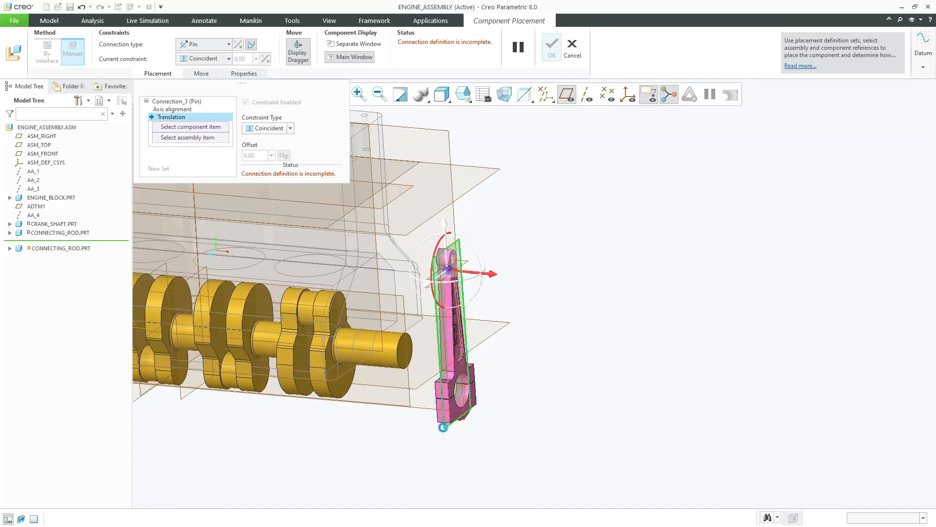
pyautogui.scroll(4, 443, 427)
pyautogui.scroll(-4, 278, 415)
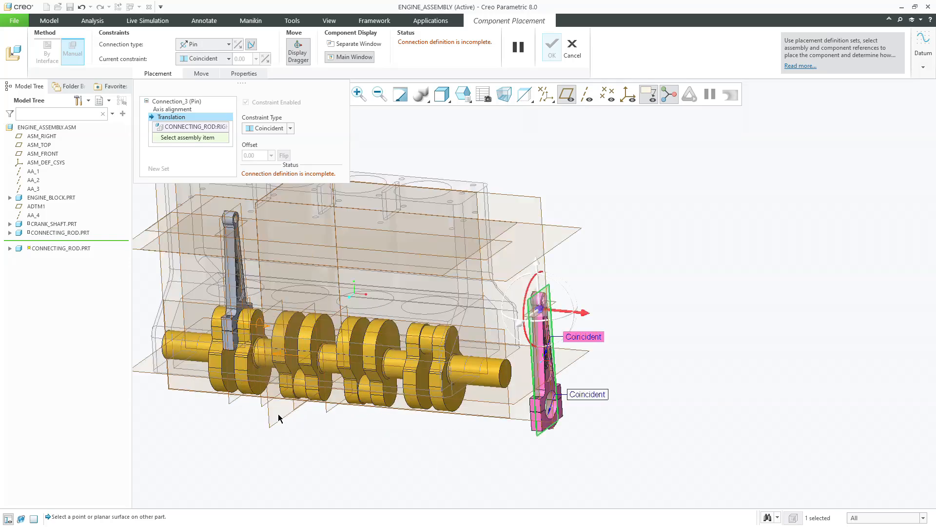
pyautogui.click(295, 401)
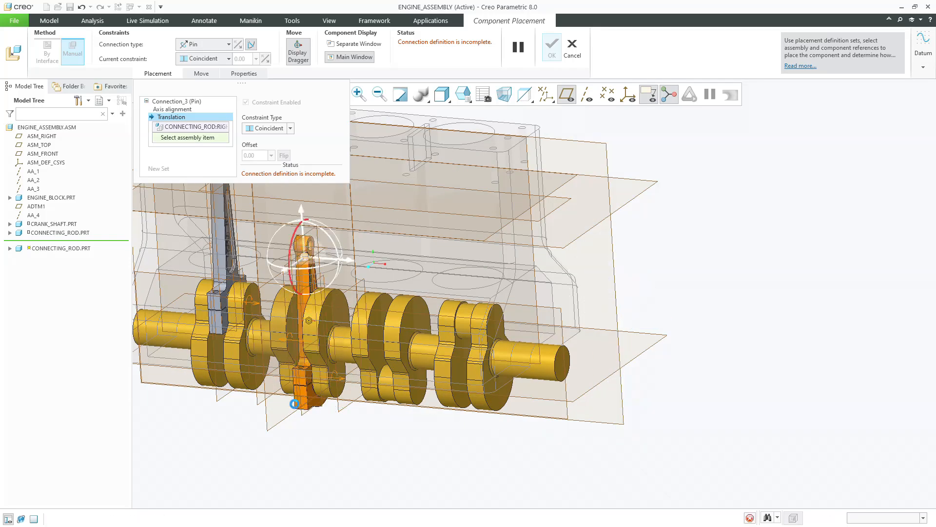
pyautogui.scroll(4, 337, 437)
pyautogui.middleClick(345, 440)
# Step: Hide ENGINE_BLOCK.PRT to expose the crankshaft and connecting rods
pyautogui.moveTo(345, 440)
pyautogui.mouseDown(button='middle')
pyautogui.moveTo(370, 428)
pyautogui.moveTo(323, 432)
pyautogui.mouseUp(button='middle')
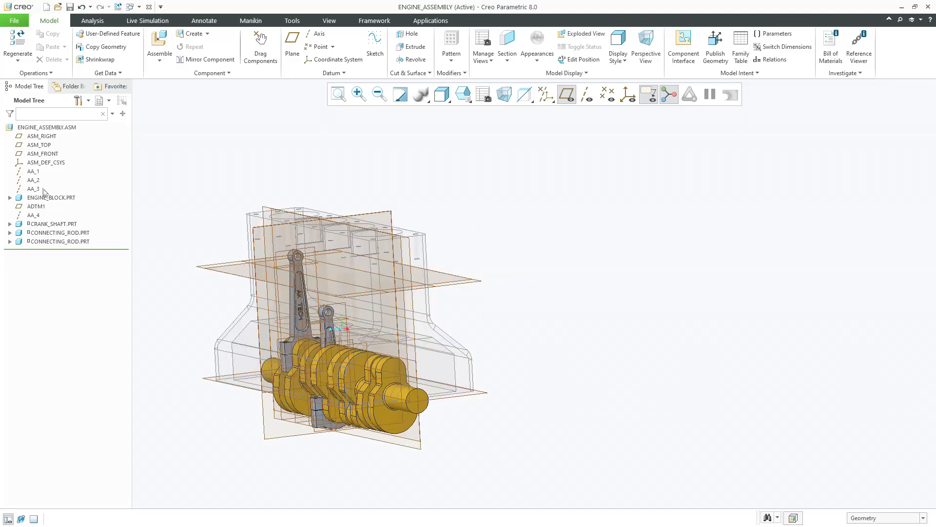
pyautogui.click(54, 200)
pyautogui.click(72, 170)
pyautogui.moveTo(602, 234); pyautogui.dragTo(646, 237, button='middle')
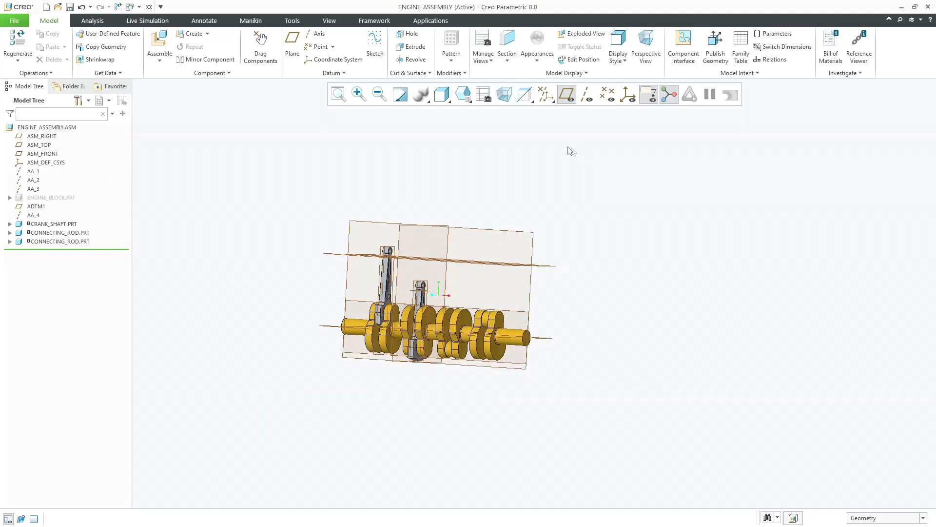
# Step: Bring a third connecting_rod.prt into the assembly and set its connection type to Pin
pyautogui.click(160, 43)
pyautogui.click(217, 157)
pyautogui.doubleClick(221, 166)
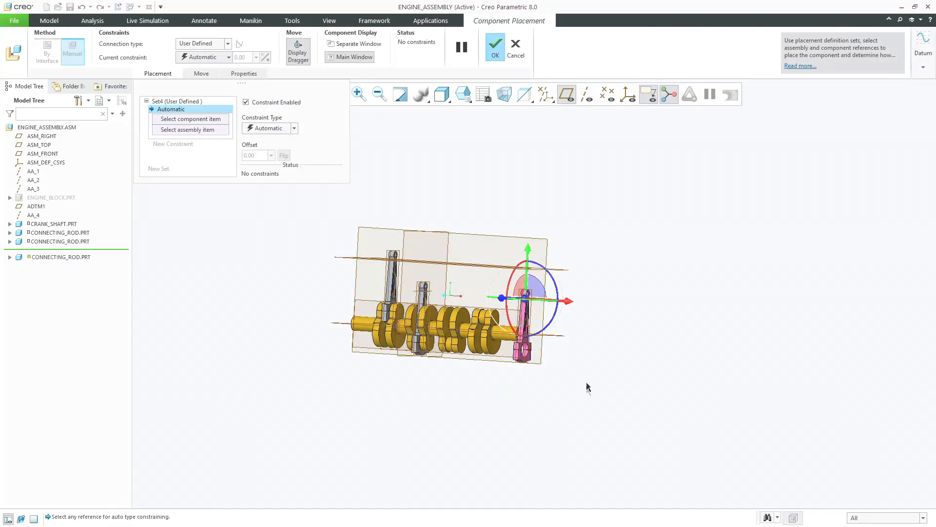
pyautogui.scroll(5, 505, 353)
pyautogui.click(193, 44)
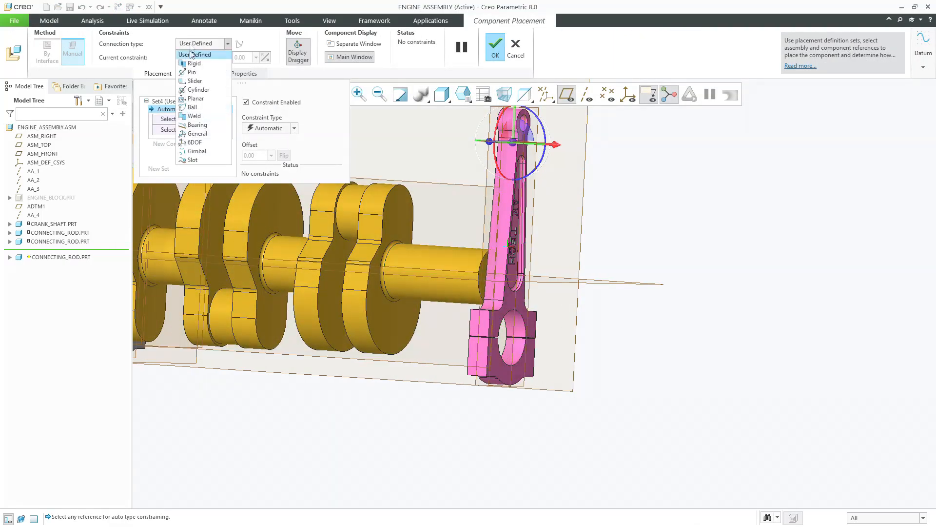
pyautogui.click(193, 73)
# Step: Align the big-end bore of the third connecting rod with the crankshaft's third crankpin
pyautogui.scroll(3, 562, 332)
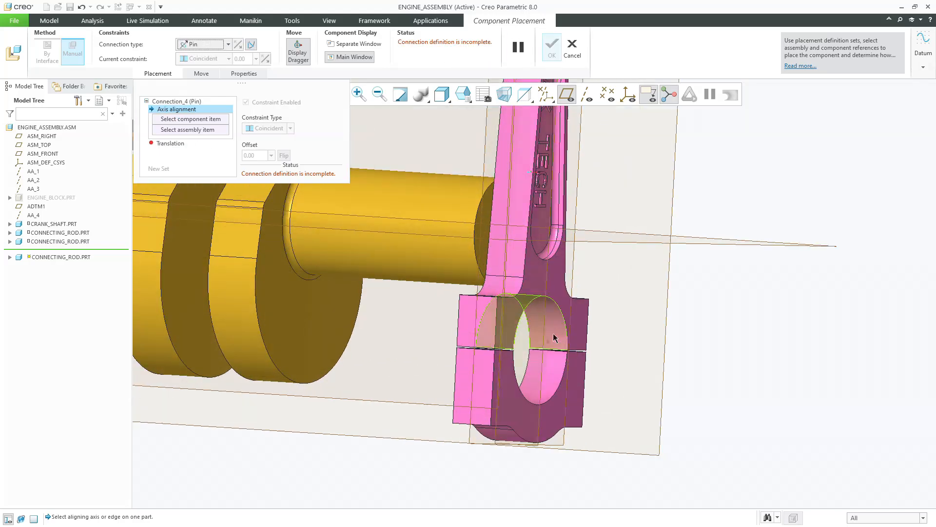
pyautogui.click(562, 333)
pyautogui.scroll(-5, 562, 332)
pyautogui.scroll(2, 475, 345)
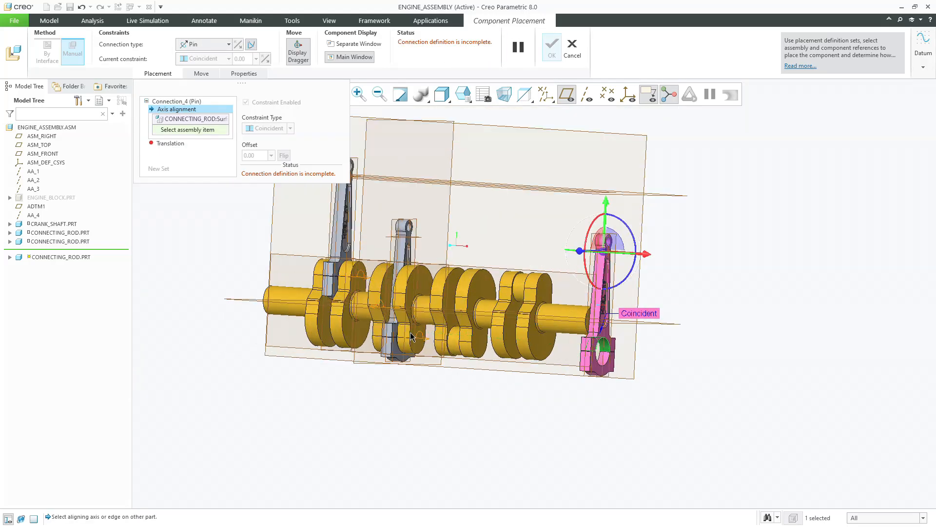
pyautogui.click(467, 341)
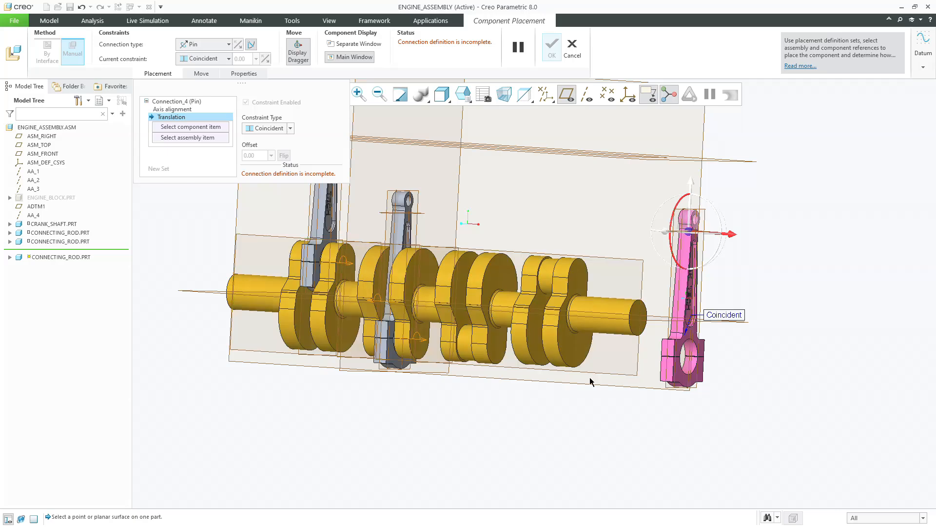
# Step: Try to locate the third rod by making its mid-plane coincident with crankshaft plane DTM3
pyautogui.click(665, 385)
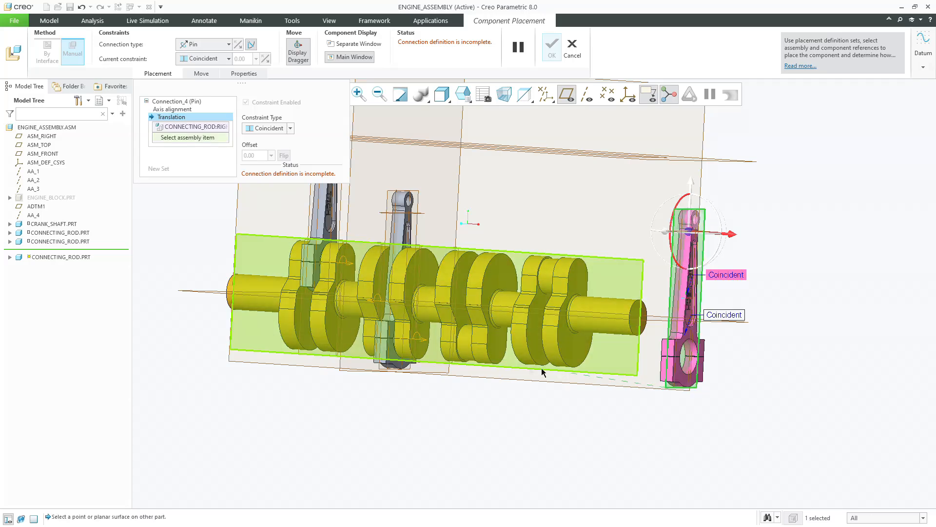
pyautogui.moveTo(458, 348); pyautogui.dragTo(429, 358, button='middle')
pyautogui.click(424, 358)
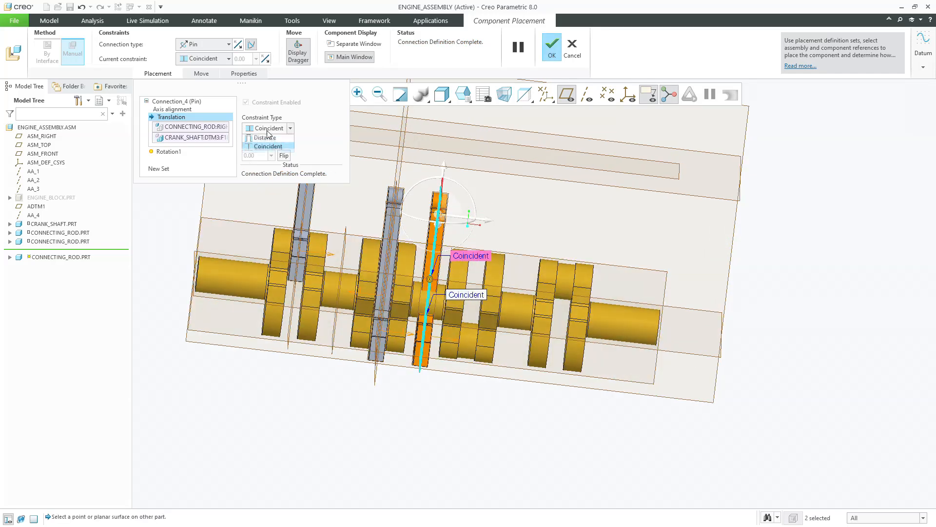
# Step: Change the third rod's translation constraint to Distance and move the rod between the third crankpin's webs, at an offset of about 123.60
pyautogui.click(267, 147)
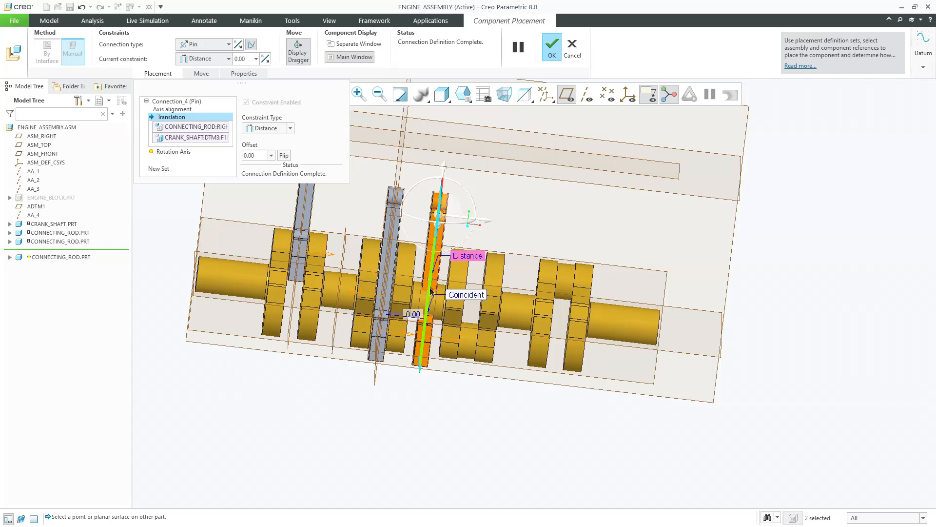
pyautogui.moveTo(431, 281); pyautogui.dragTo(475, 290)
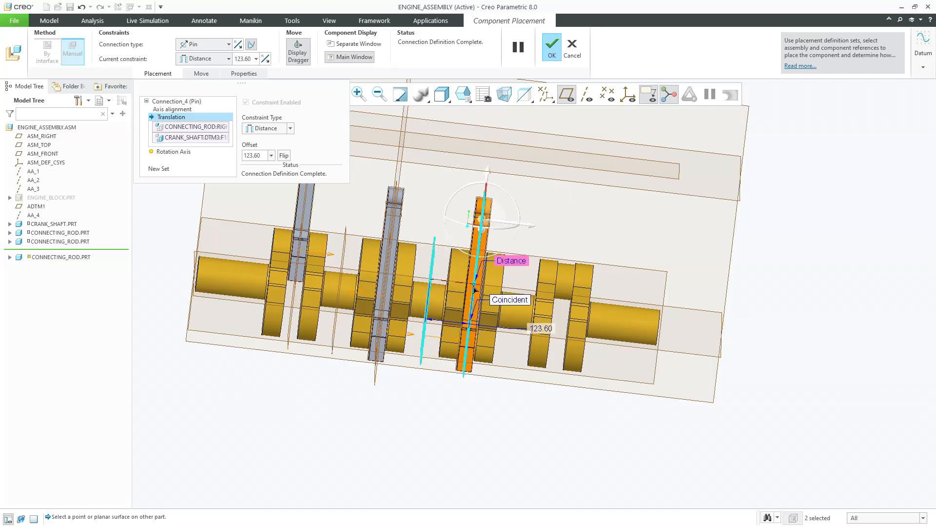
pyautogui.moveTo(478, 352); pyautogui.dragTo(454, 348, button='middle')
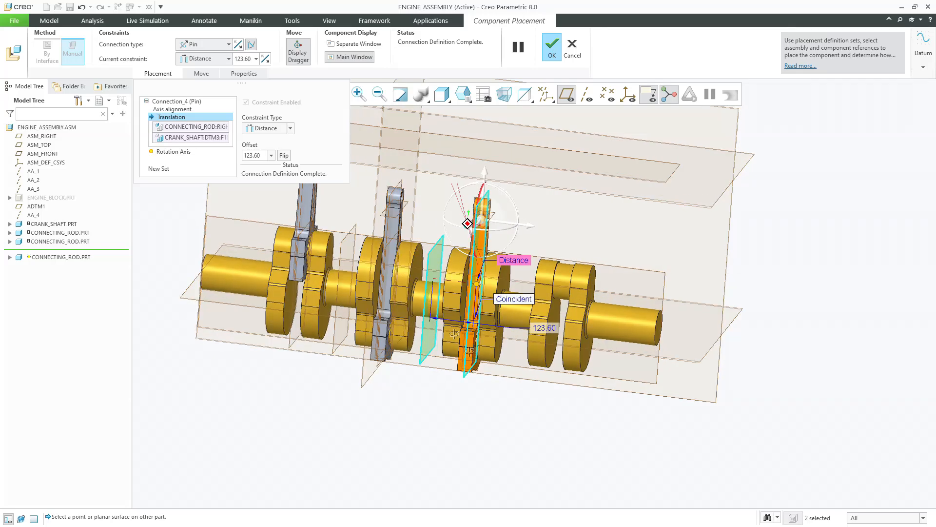
# Step: Remove the connecting rod and crankshaft plane references from the third rod's translation constraint
pyautogui.click(189, 134)
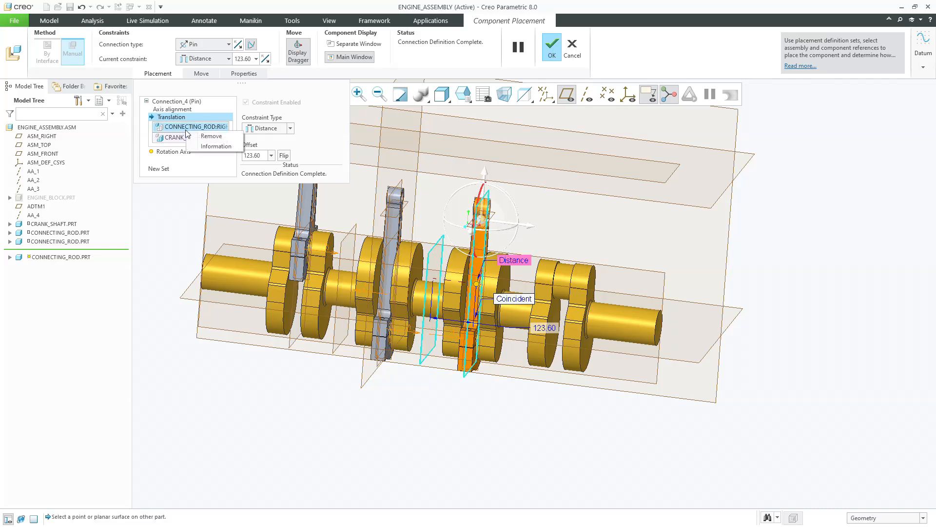
pyautogui.rightClick(203, 139)
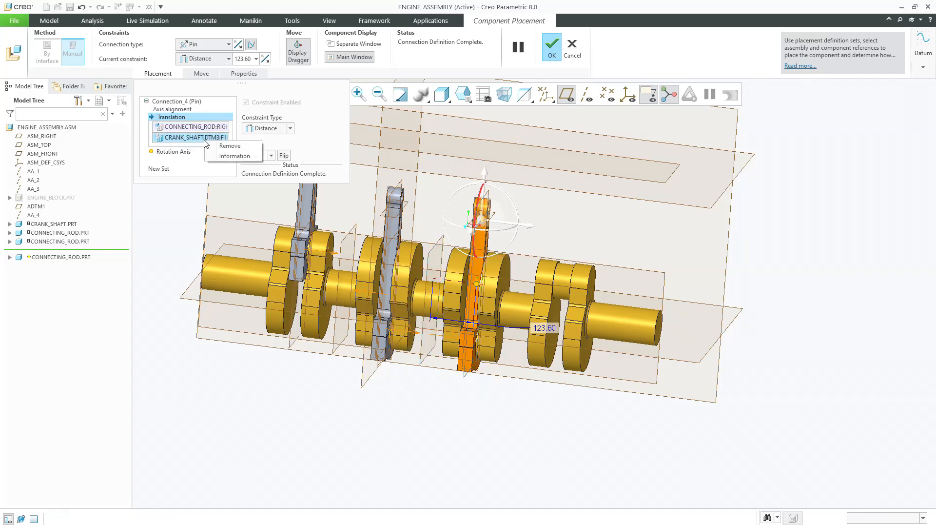
pyautogui.click(215, 145)
pyautogui.rightClick(203, 130)
pyautogui.click(215, 136)
# Step: Set the third rod's translation between its big-end side face and the facing crankshaft web surface, with an offset of 5
pyautogui.moveTo(374, 279); pyautogui.dragTo(385, 278, button='middle')
pyautogui.scroll(5, 444, 341)
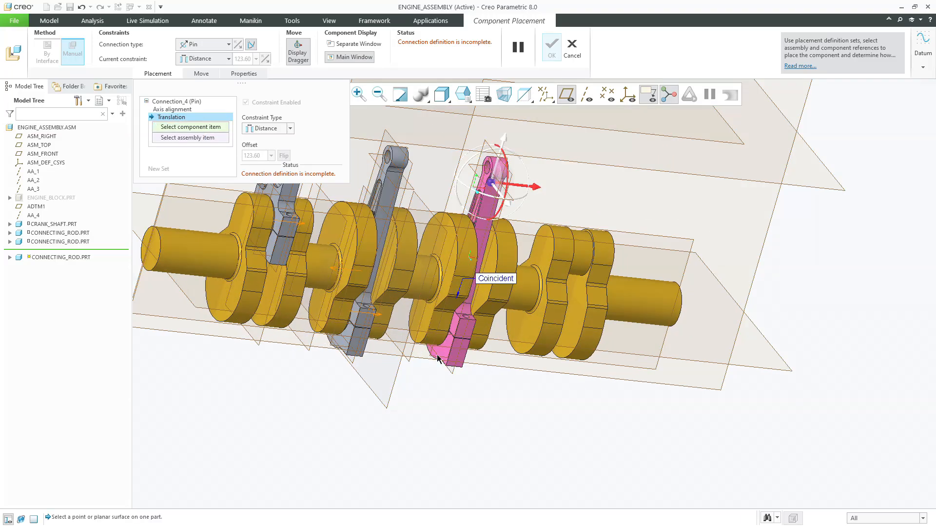
pyautogui.click(458, 326)
pyautogui.scroll(-5, 488, 273)
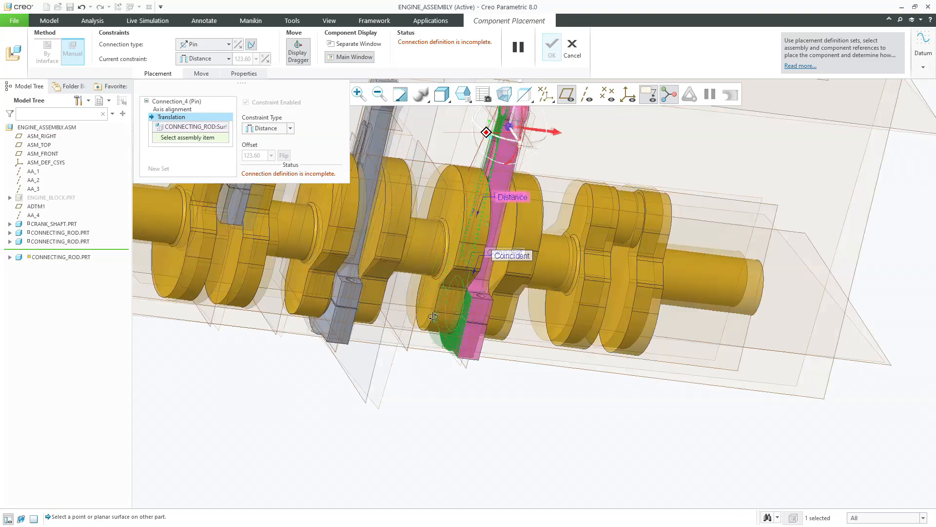
pyautogui.click(505, 247)
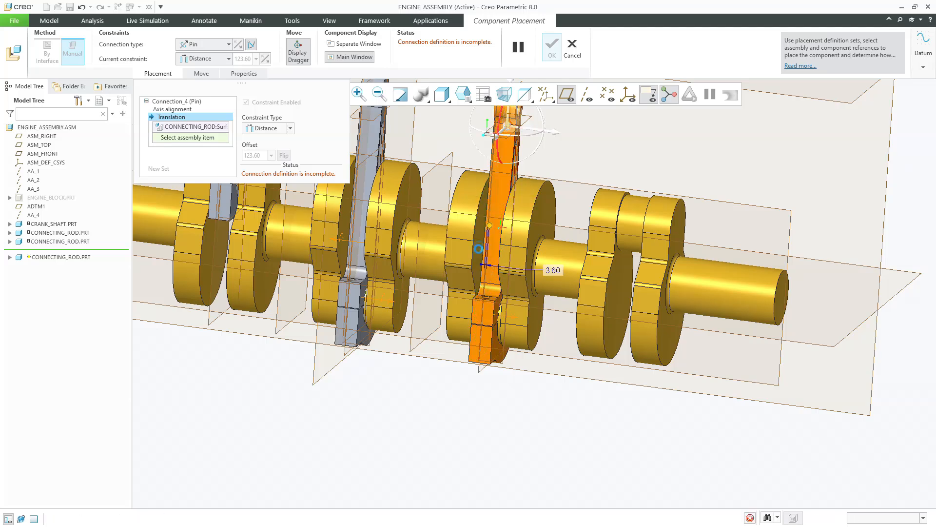
pyautogui.write('5')
pyautogui.press('Return')
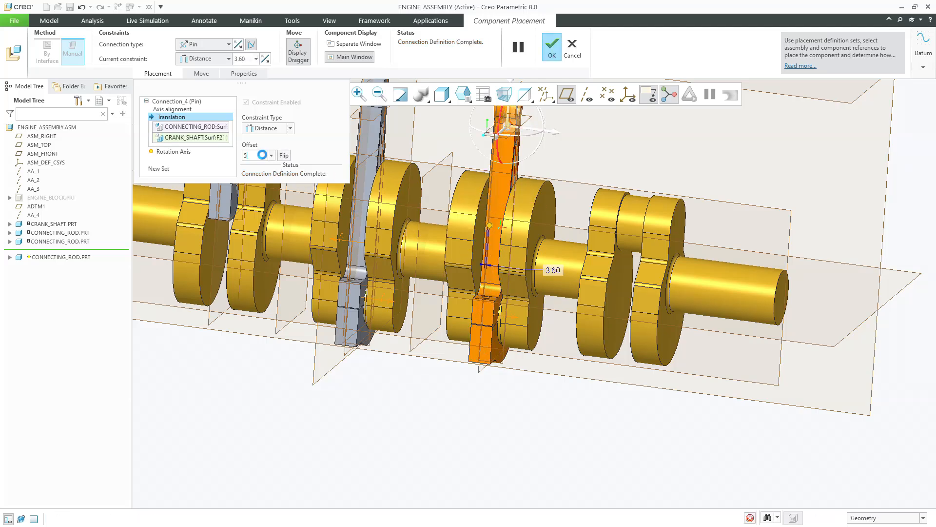
pyautogui.scroll(-3, 505, 245)
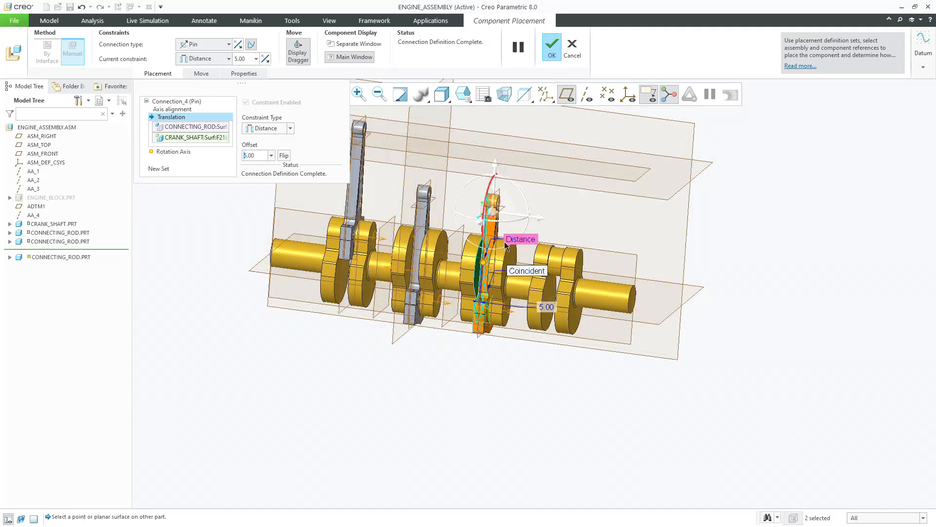
# Step: Hide the datum planes, accept the third rod's placement and check its position between the crank webs in the FRONT view
pyautogui.click(571, 99)
pyautogui.middleClick(545, 193)
pyautogui.click(472, 96)
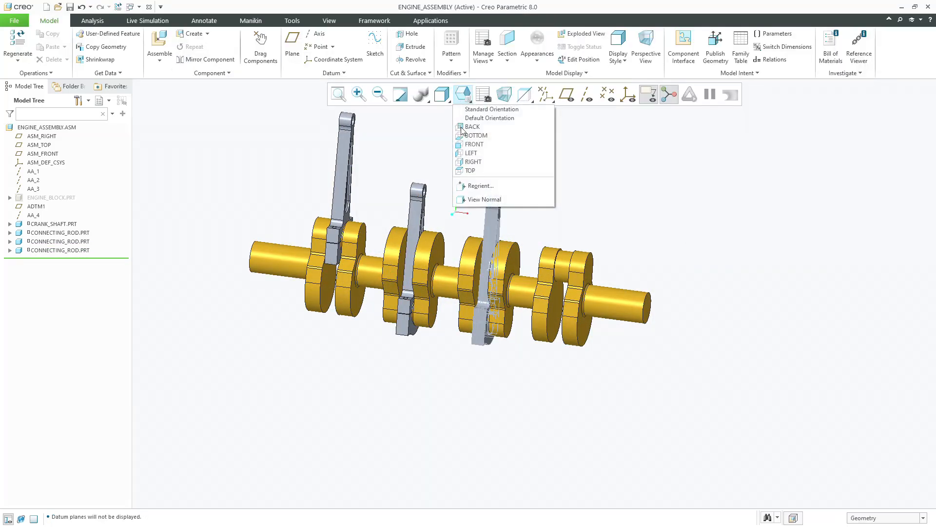
pyautogui.click(481, 146)
pyautogui.scroll(5, 584, 398)
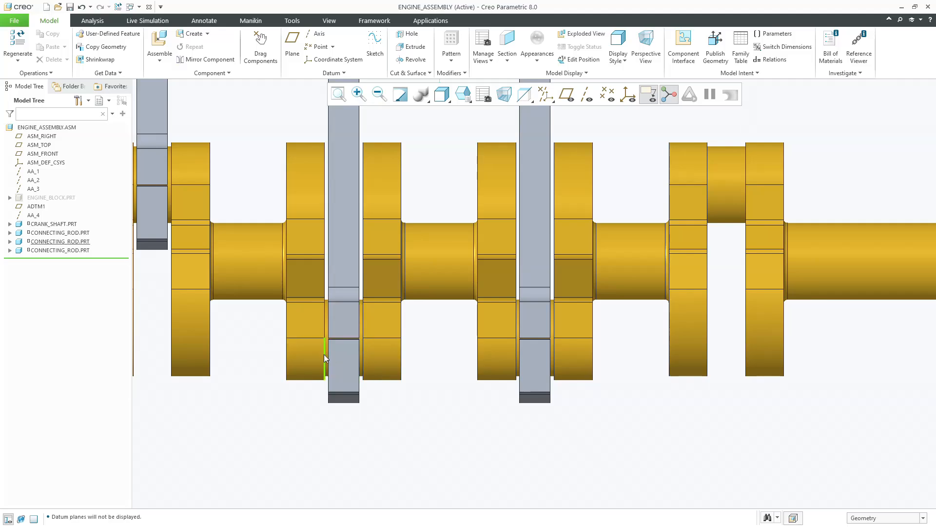
pyautogui.scroll(-5, 550, 350)
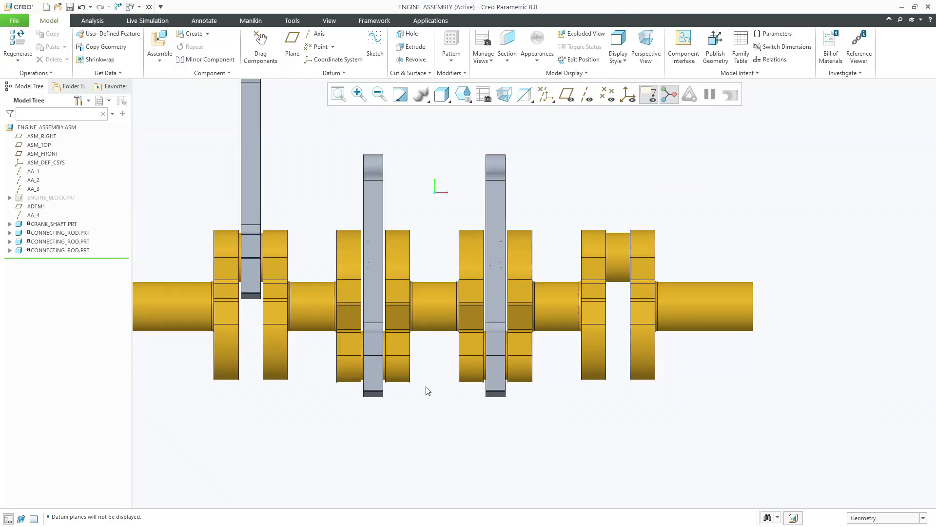
pyautogui.moveTo(422, 393); pyautogui.dragTo(378, 373, button='middle')
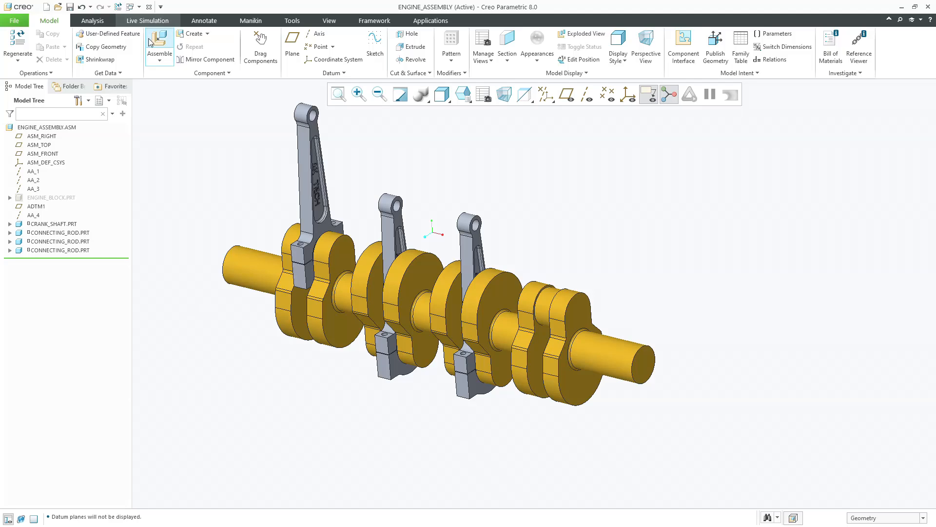
# Step: Insert a fourth connecting_rod.prt with a Pin connection, aligning its big-end bore with the fourth crankpin
pyautogui.click(157, 44)
pyautogui.doubleClick(216, 168)
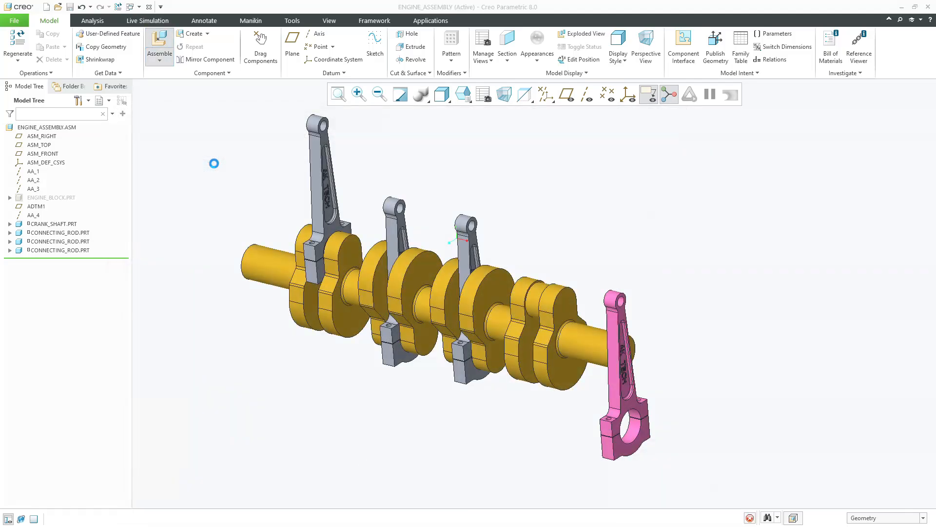
pyautogui.scroll(3, 678, 464)
pyautogui.click(198, 44)
pyautogui.click(195, 72)
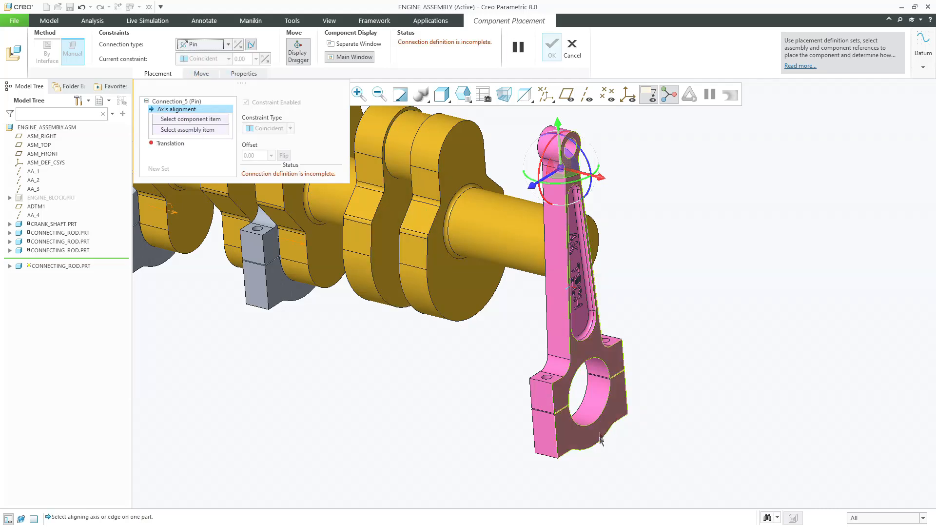
pyautogui.click(595, 407)
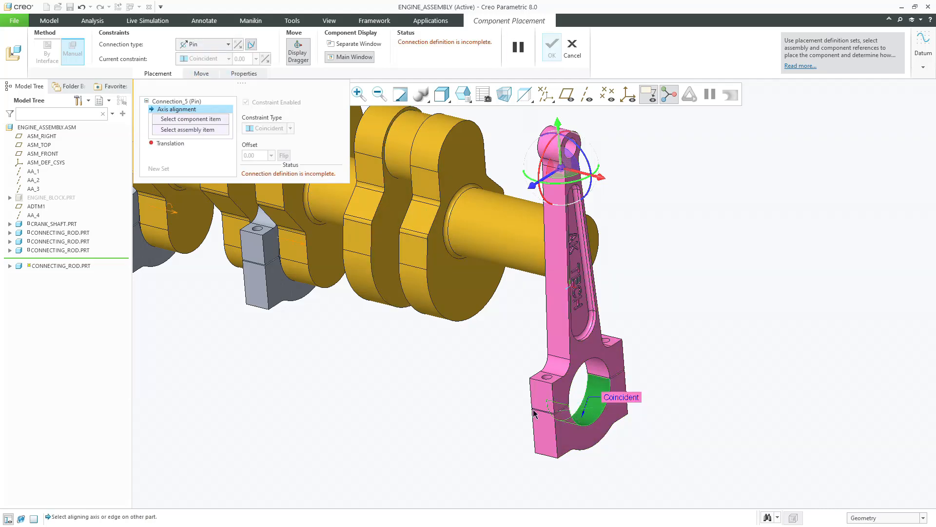
pyautogui.click(391, 125)
# Step: Set the fourth rod's translation to Distance between its big-end side face and the facing crankshaft web, with offset 5, and accept the placement
pyautogui.moveTo(403, 129); pyautogui.dragTo(734, 260, button='middle')
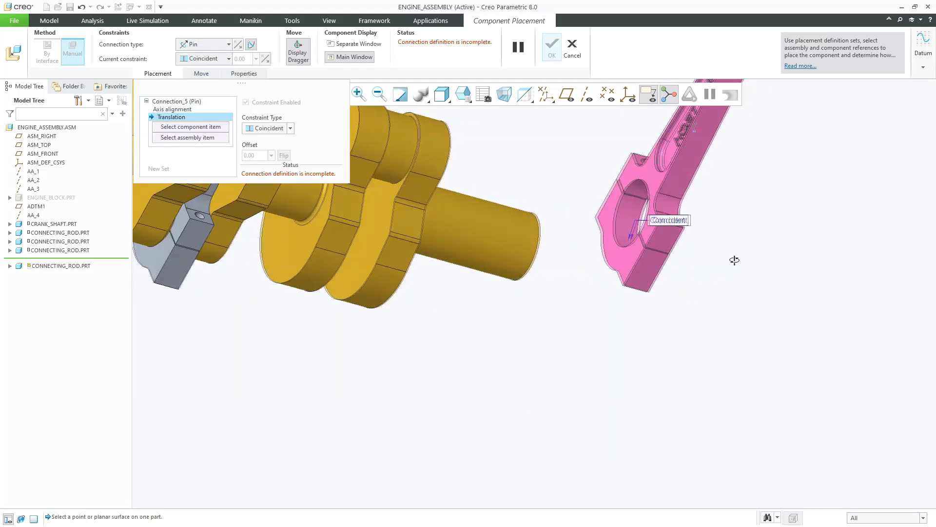
pyautogui.click(635, 260)
pyautogui.moveTo(522, 294); pyautogui.dragTo(456, 272, button='middle')
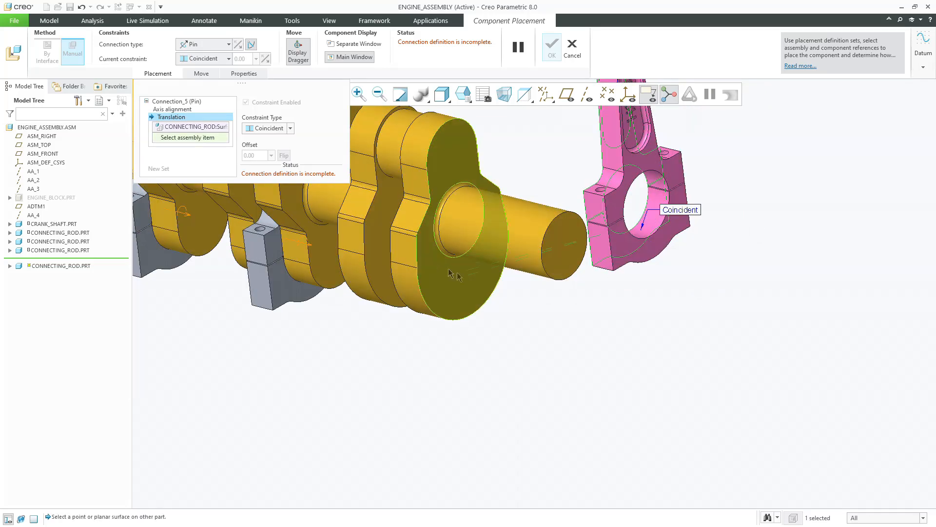
pyautogui.click(383, 239)
pyautogui.scroll(-3, 485, 347)
pyautogui.moveTo(486, 347); pyautogui.dragTo(526, 326, button='middle')
pyautogui.click(267, 141)
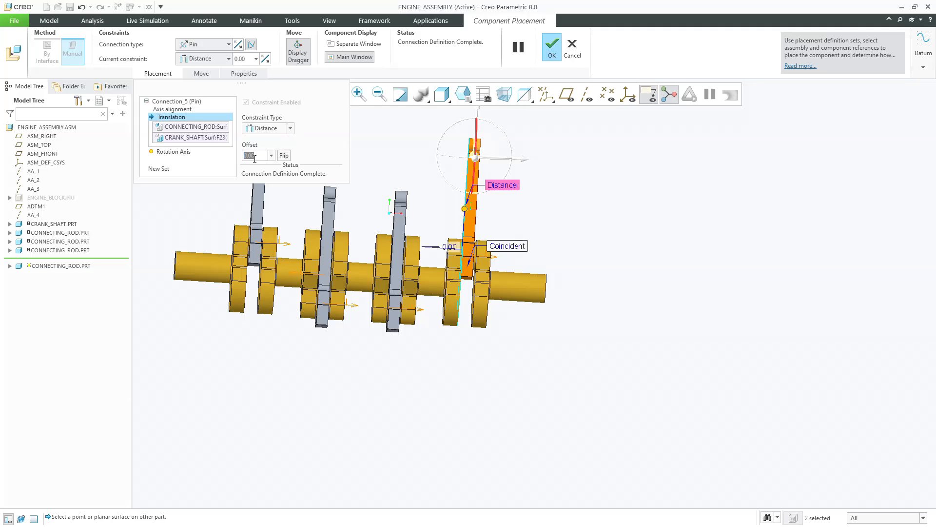
pyautogui.middleClick(585, 192)
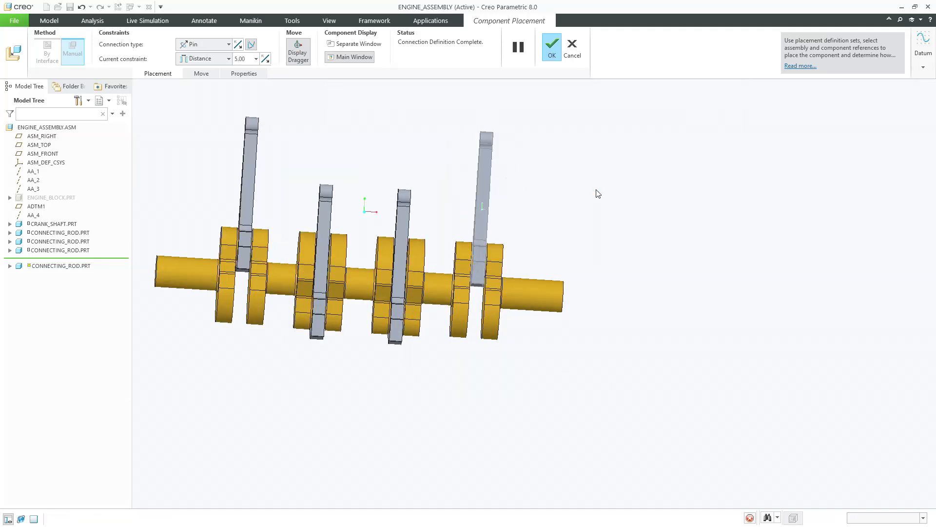
pyautogui.scroll(-3, 590, 244)
pyautogui.moveTo(587, 257); pyautogui.dragTo(559, 283, button='middle')
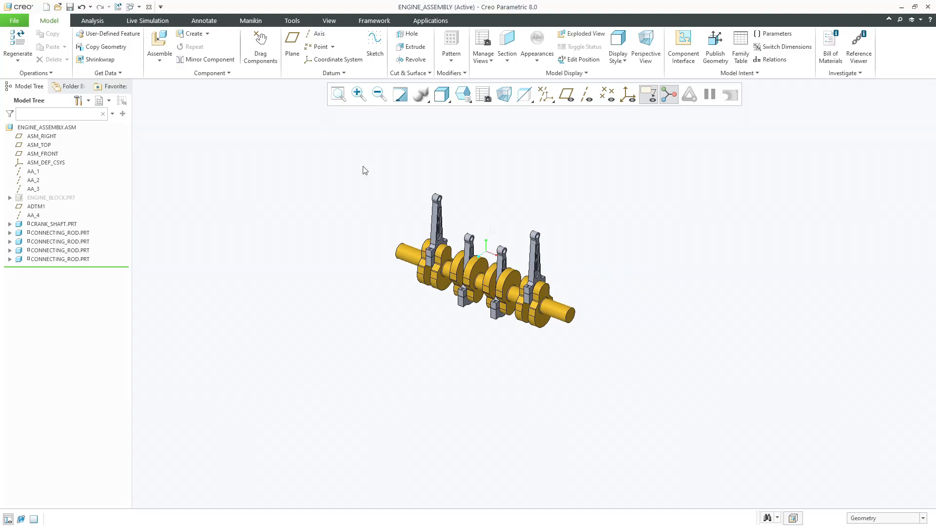
# Step: Insert piston_rod.prt into the assembly and set its connection type to Pin
pyautogui.click(154, 47)
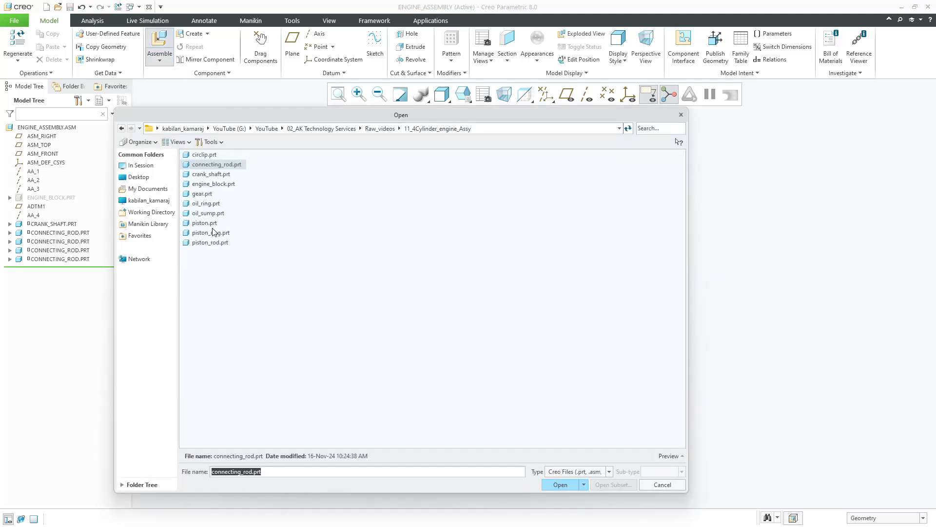
pyautogui.click(217, 246)
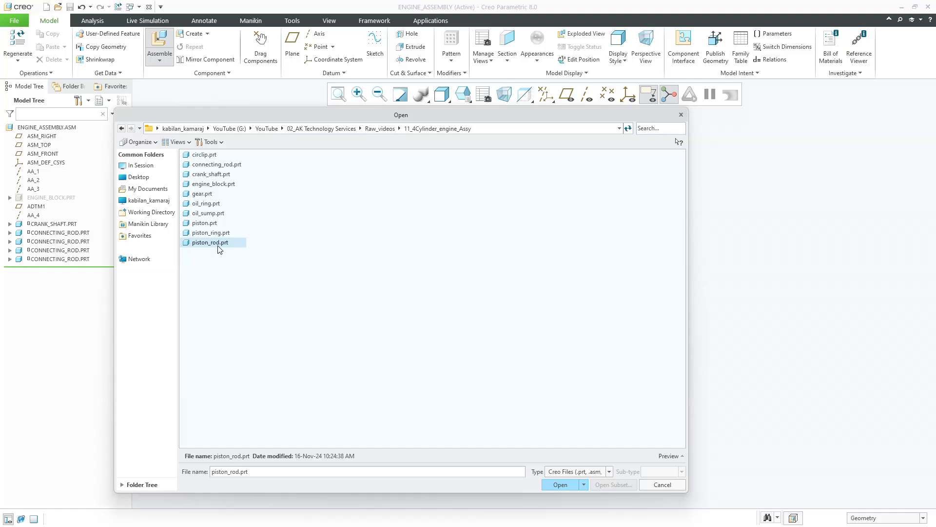
pyautogui.doubleClick(219, 250)
pyautogui.scroll(-5, 551, 363)
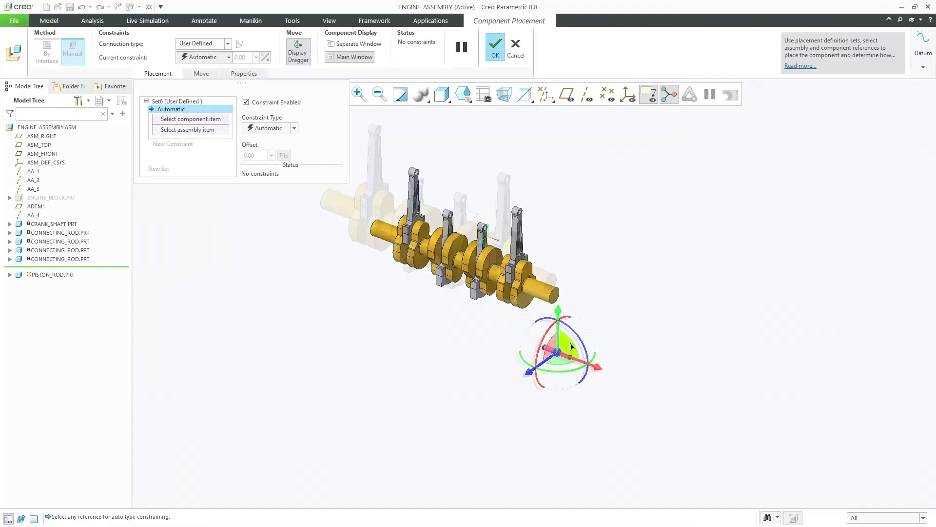
pyautogui.scroll(-5, 550, 363)
pyautogui.scroll(3, 655, 268)
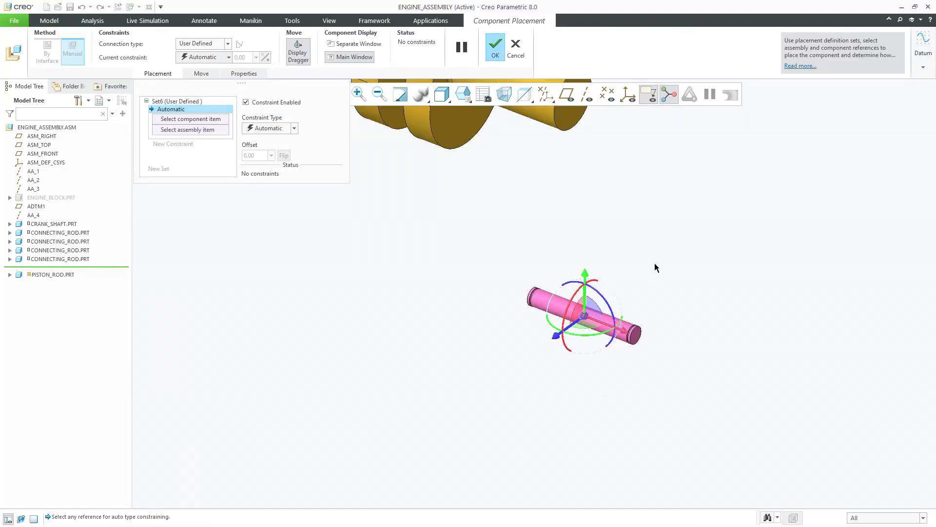
pyautogui.click(207, 45)
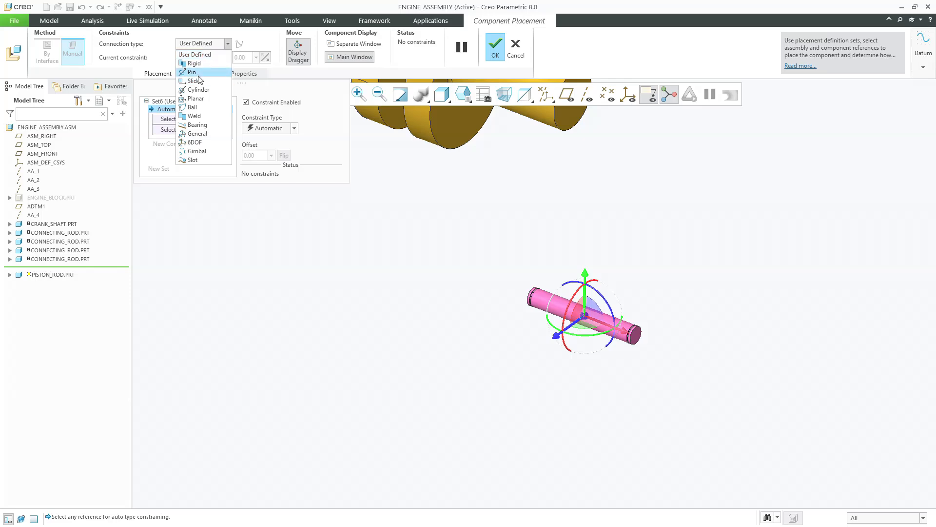
pyautogui.click(193, 73)
# Step: Align the piston rod's cylindrical surface with the small-end bore of the first connecting rod
pyautogui.scroll(-3, 592, 340)
pyautogui.click(627, 292)
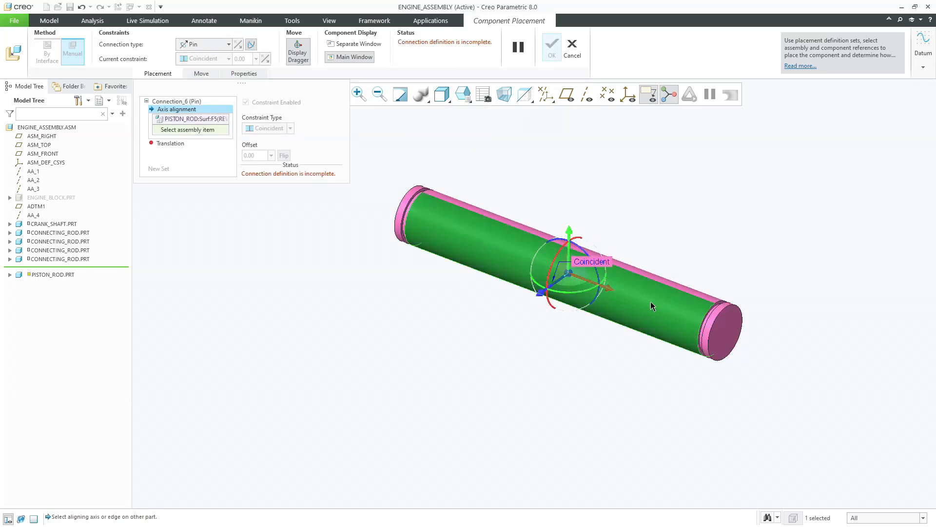
pyautogui.scroll(5, 631, 324)
pyautogui.scroll(-8, 505, 283)
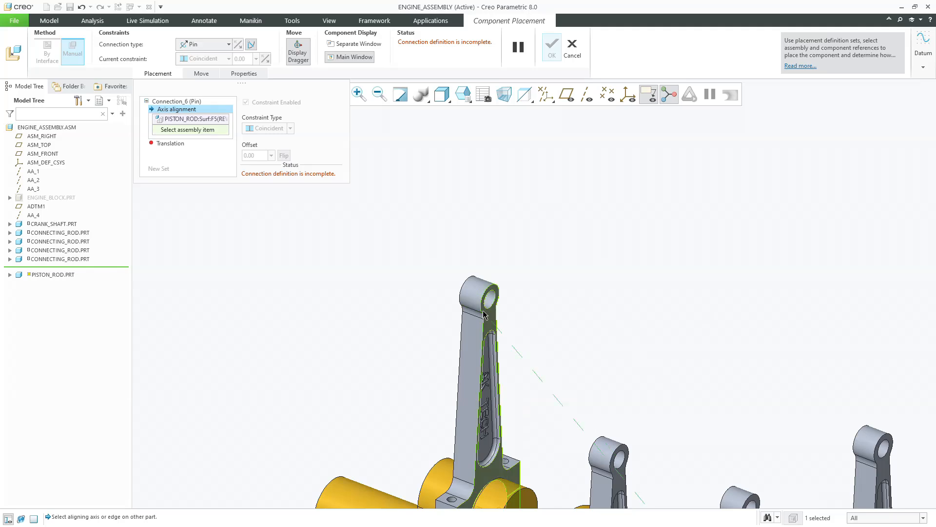
pyautogui.click(505, 283)
# Step: Show the datum planes, make the piston rod's RIGHT plane coincident with the first connecting rod's RIGHT plane, and accept the placement
pyautogui.scroll(8, 505, 283)
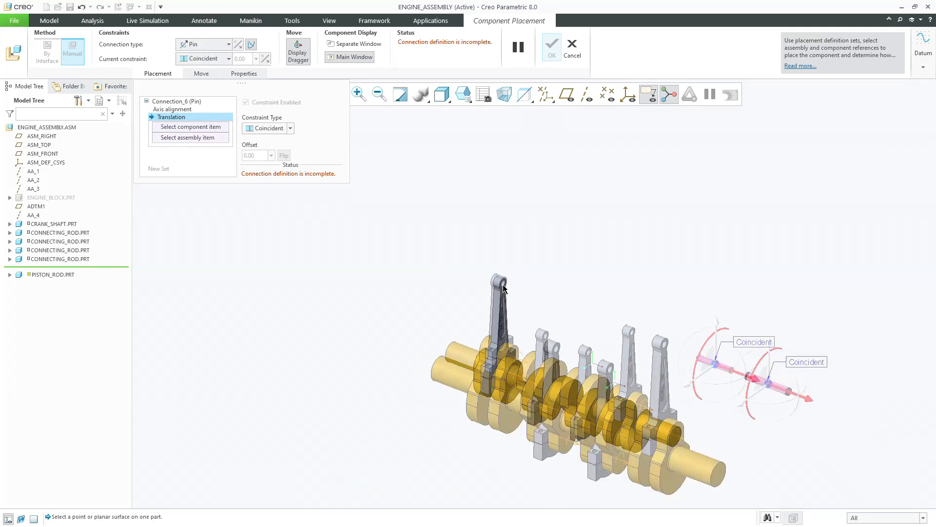
pyautogui.click(567, 95)
pyautogui.scroll(-6, 713, 365)
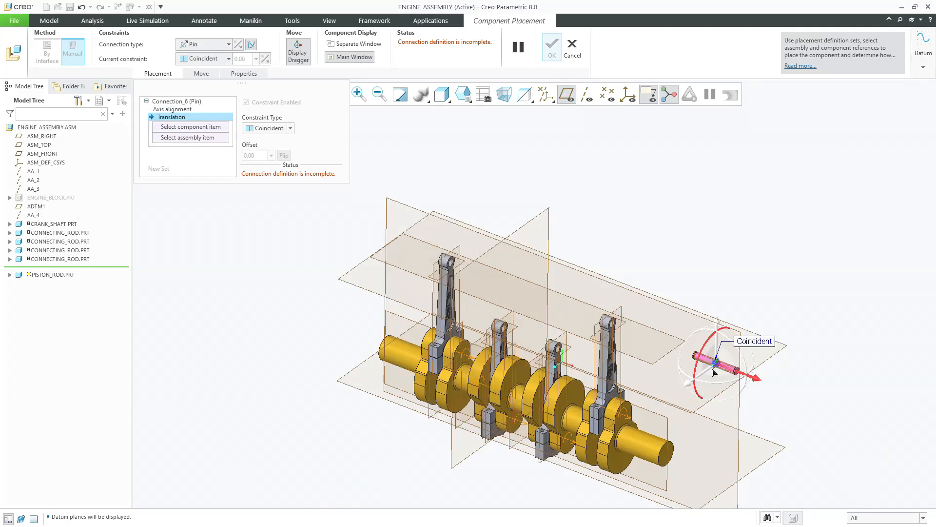
pyautogui.scroll(-2, 712, 364)
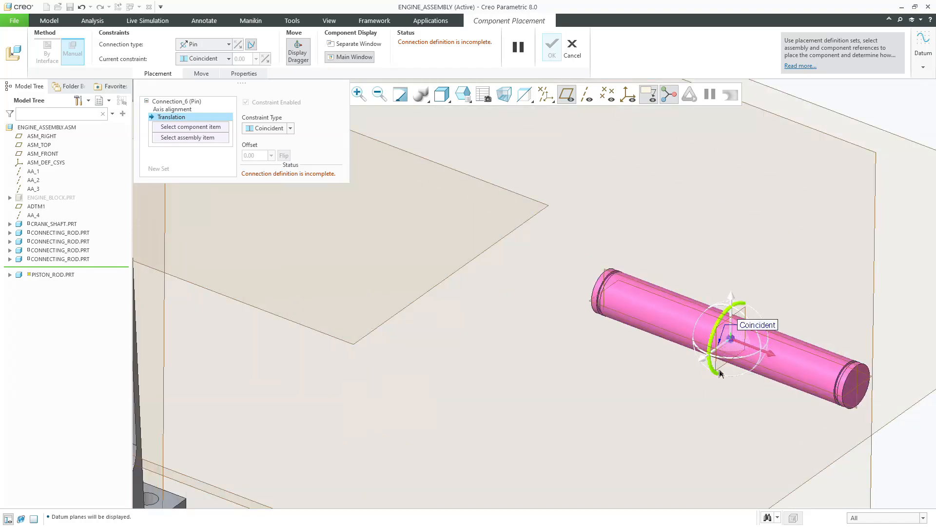
pyautogui.click(718, 370)
pyautogui.scroll(6, 718, 370)
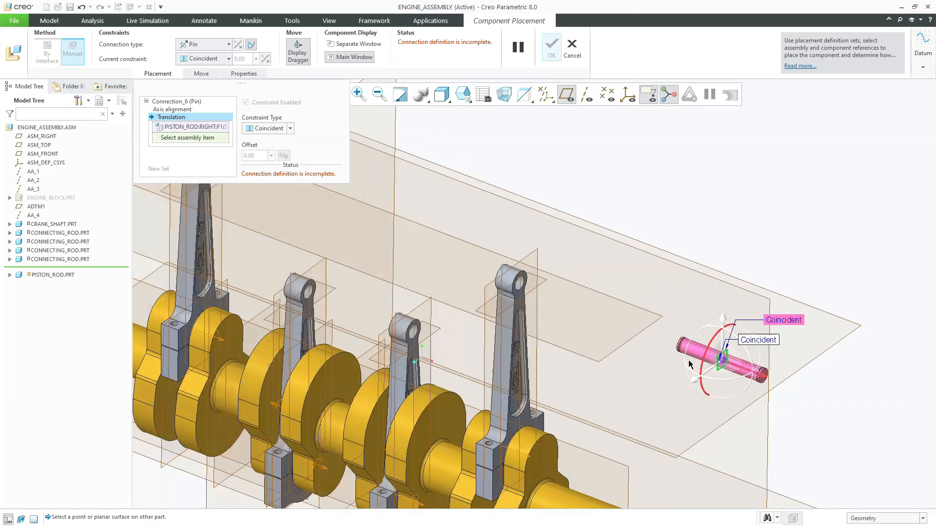
pyautogui.scroll(-2, 290, 191)
pyautogui.click(275, 219)
pyautogui.scroll(5, 565, 273)
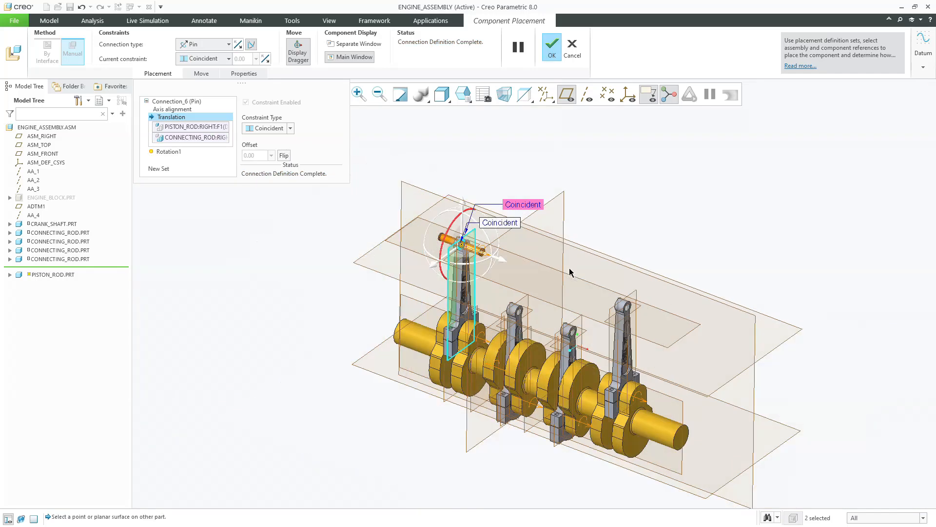
pyautogui.middleClick(565, 272)
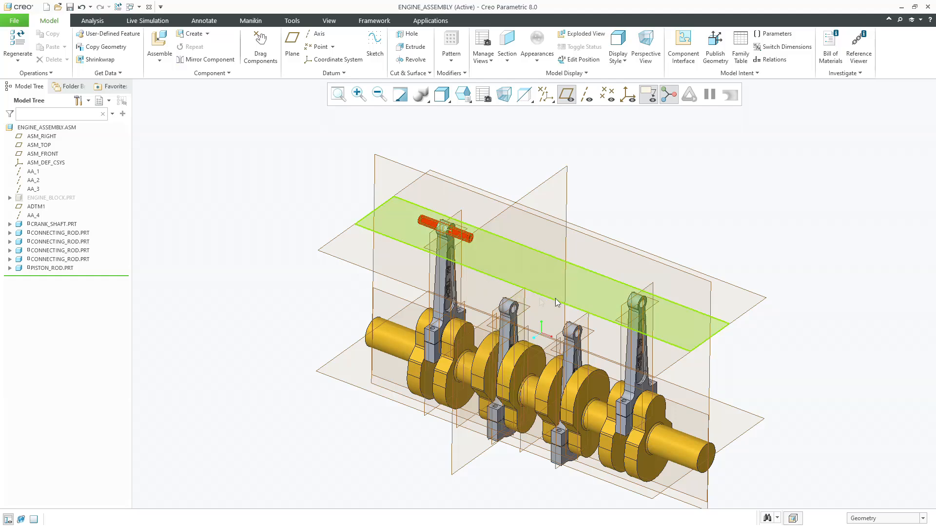
# Step: Insert a second piston_rod.prt and set its connection type to Pin
pyautogui.click(157, 45)
pyautogui.doubleClick(219, 245)
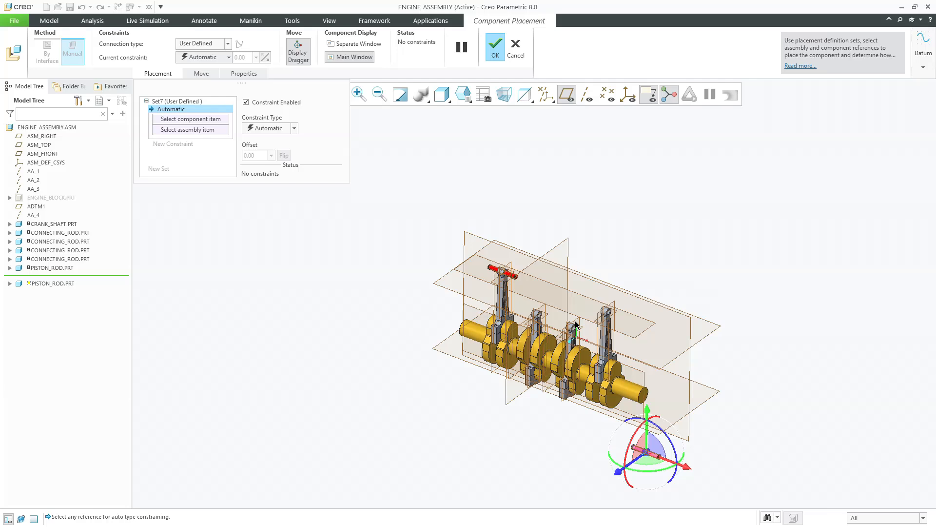
pyautogui.click(185, 44)
pyautogui.click(192, 72)
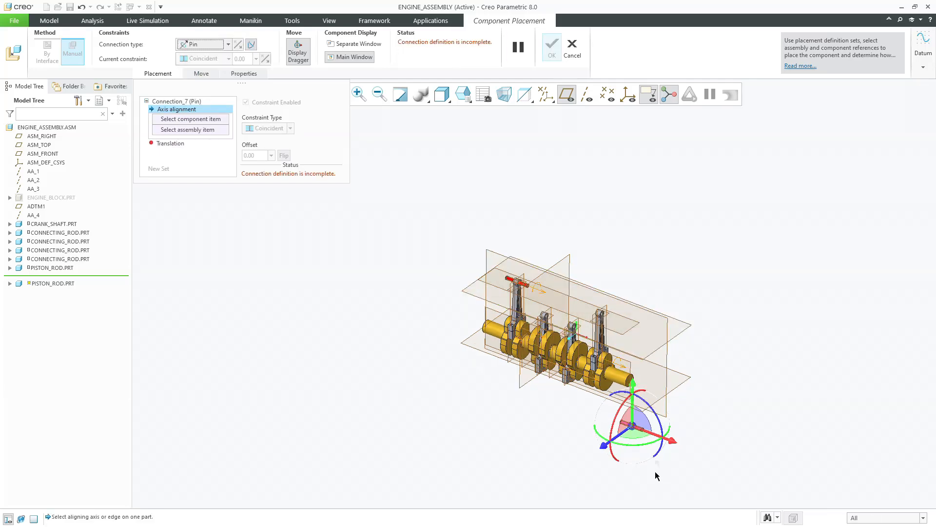
# Step: Align the second piston rod's cylindrical surface with the small-end bore of the second connecting rod
pyautogui.scroll(-5, 603, 407)
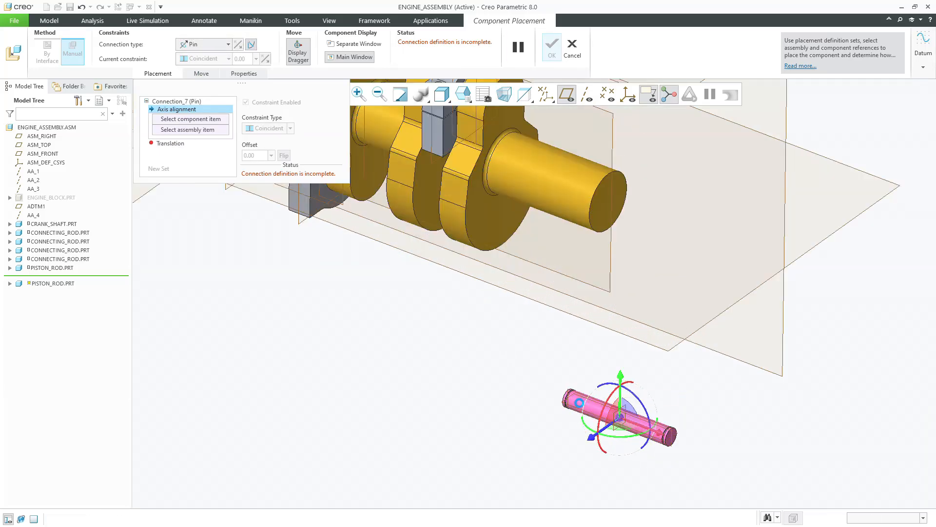
pyautogui.click(580, 402)
pyautogui.scroll(5, 579, 402)
pyautogui.scroll(-5, 461, 254)
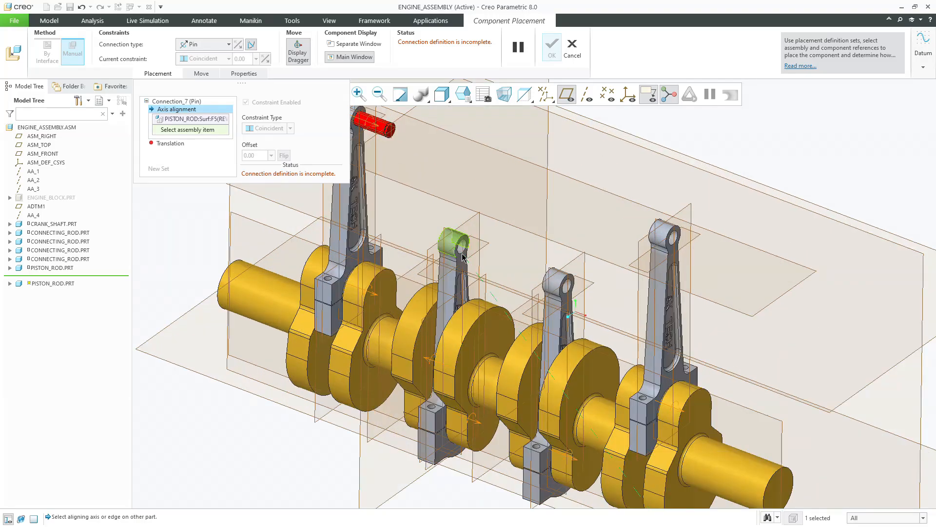
pyautogui.scroll(-5, 463, 256)
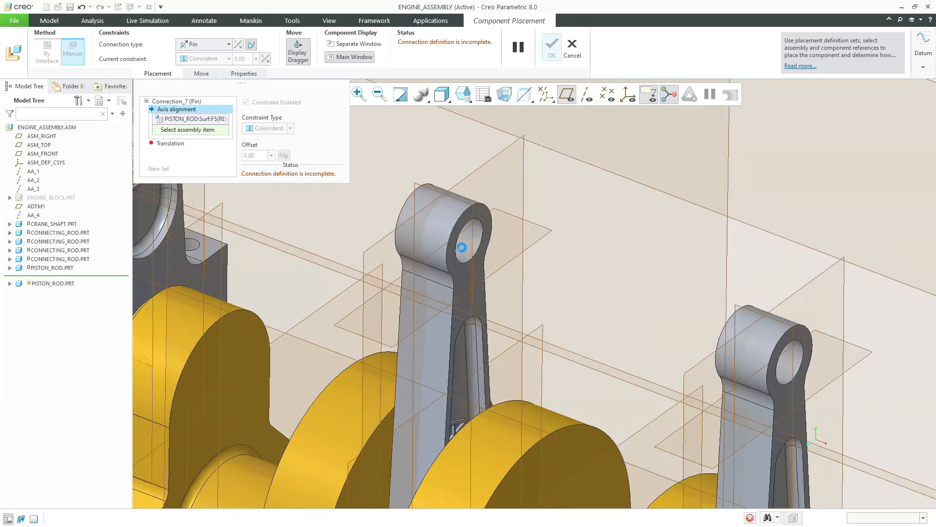
pyautogui.click(463, 252)
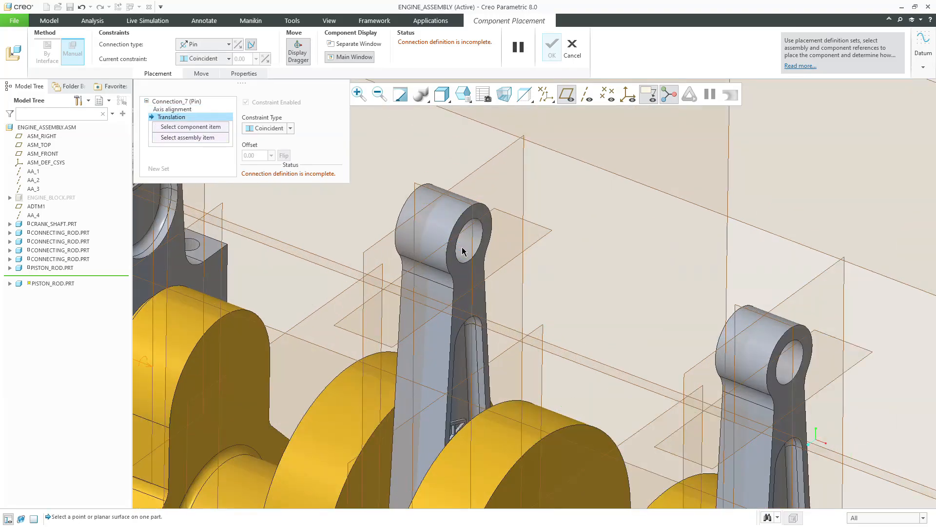
# Step: Make the second piston rod's RIGHT plane coincident with the second connecting rod's RIGHT plane and accept the placement
pyautogui.scroll(8, 463, 252)
pyautogui.scroll(-6, 602, 298)
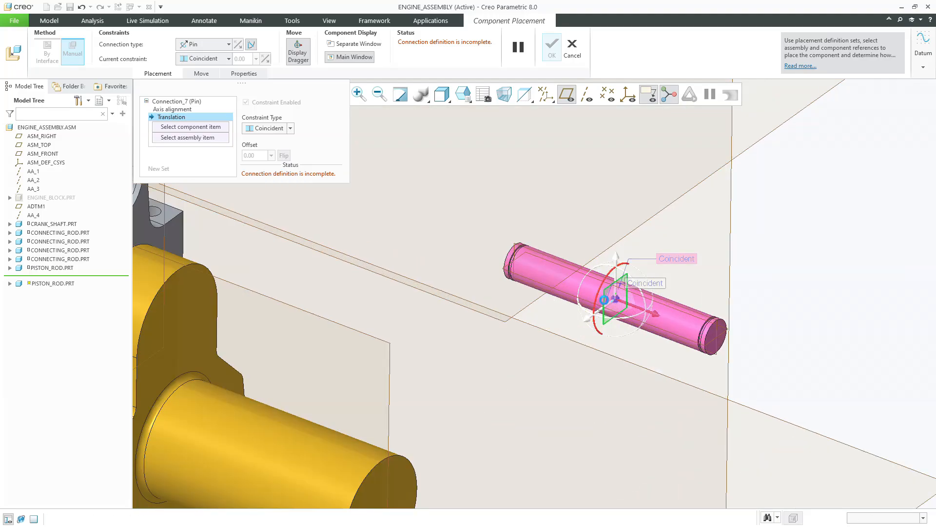
pyautogui.click(605, 298)
pyautogui.scroll(8, 604, 298)
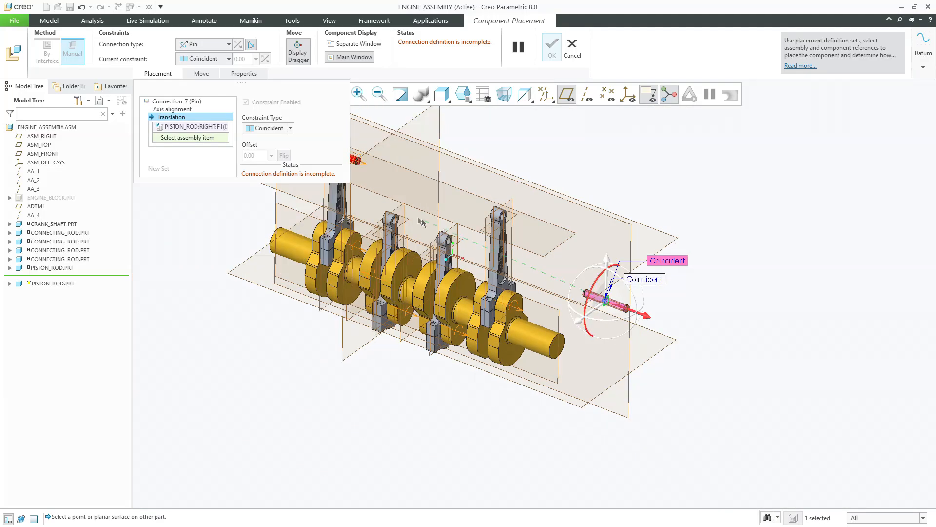
pyautogui.click(404, 214)
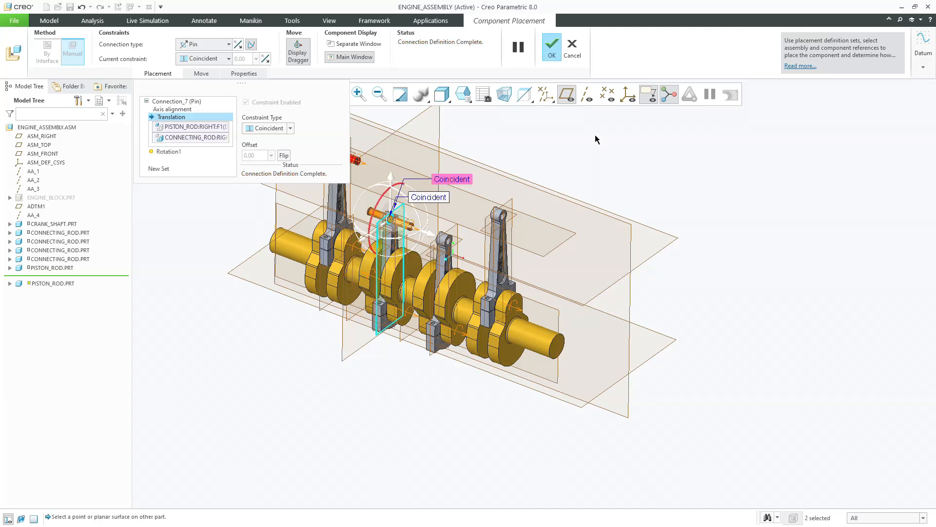
pyautogui.click(550, 55)
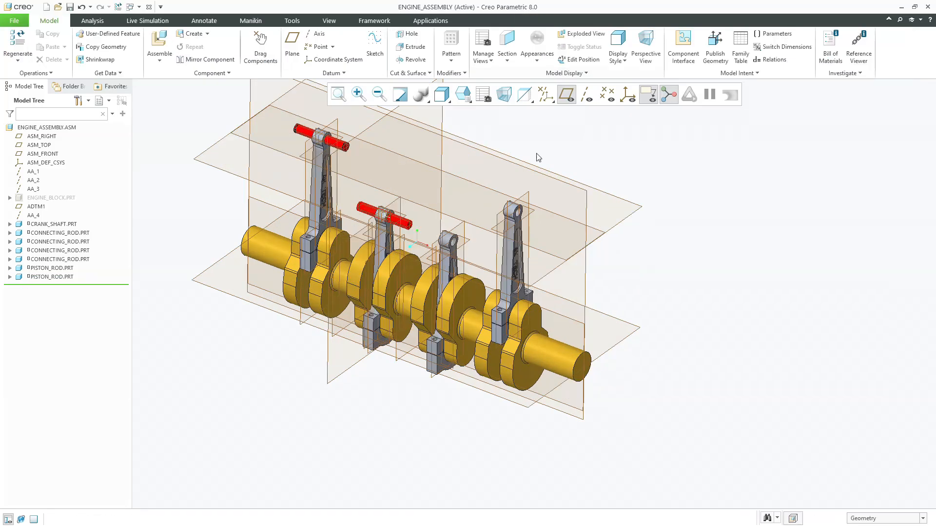
# Step: Insert a third piston_rod.prt and set its connection type to Pin
pyautogui.click(167, 40)
pyautogui.doubleClick(209, 243)
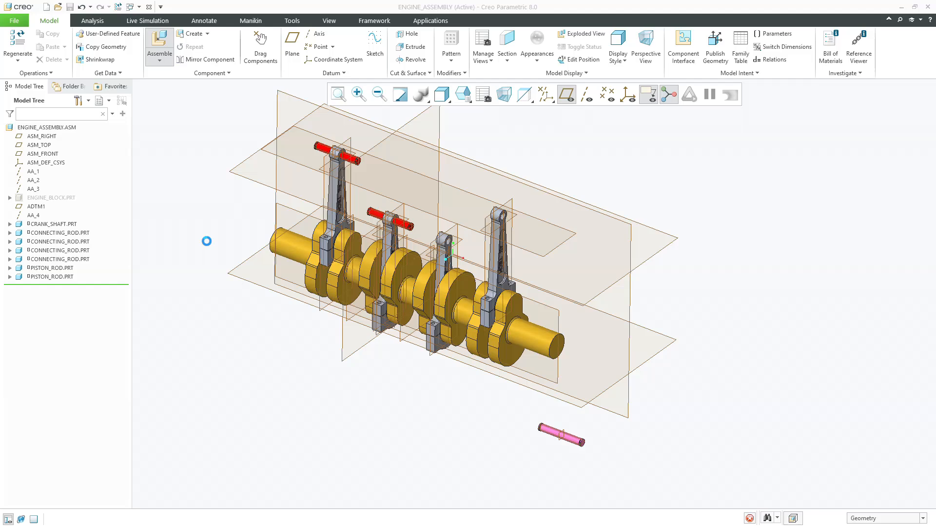
pyautogui.click(227, 43)
pyautogui.click(195, 71)
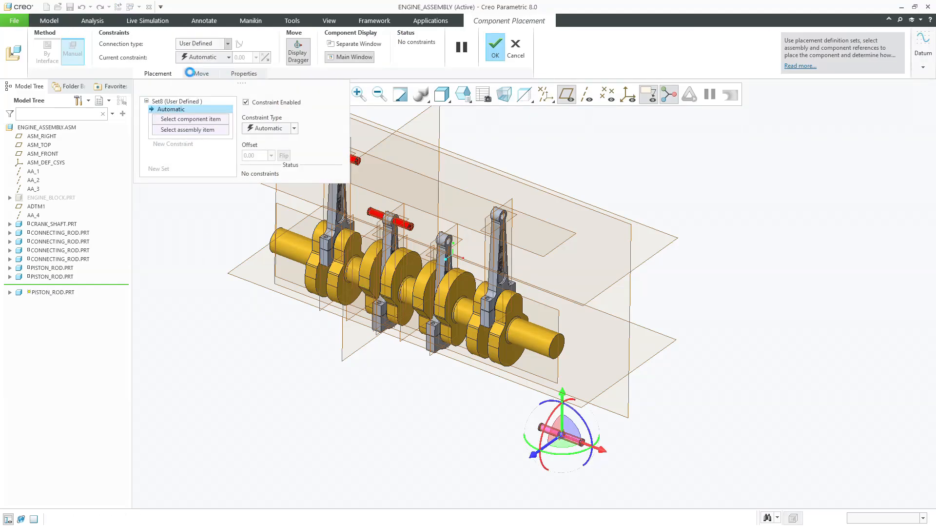
# Step: Align the third piston rod's cylindrical surface with the small-end bore of the third connecting rod
pyautogui.scroll(3, 590, 442)
pyautogui.scroll(4, 502, 425)
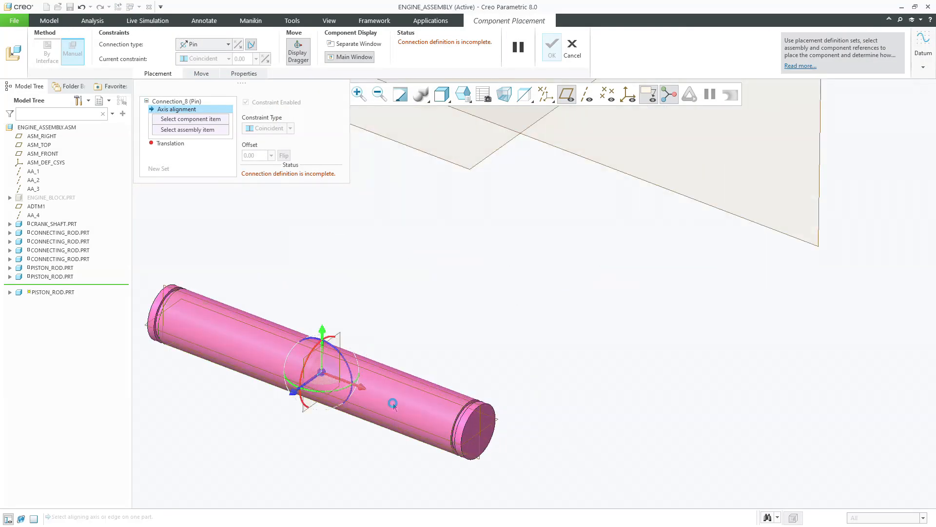
pyautogui.click(394, 406)
pyautogui.scroll(-6, 414, 410)
pyautogui.scroll(10, 362, 262)
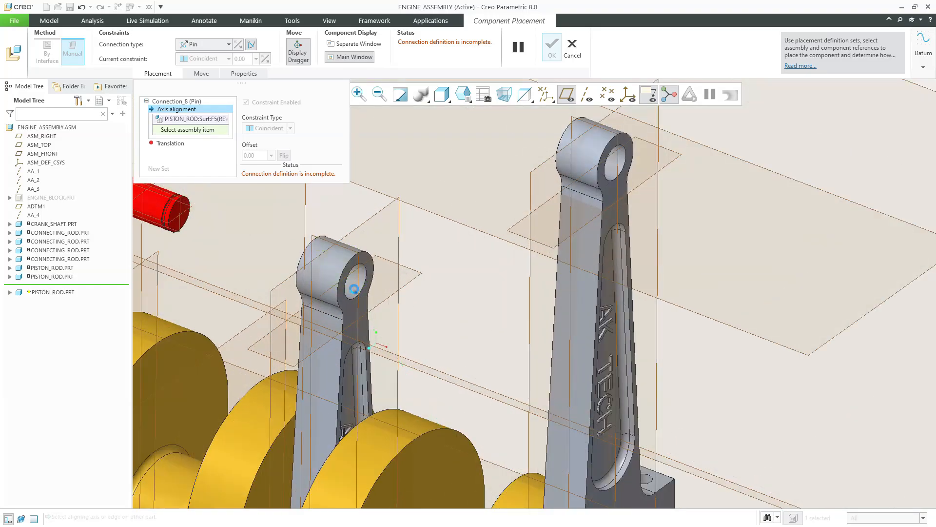
pyautogui.click(354, 291)
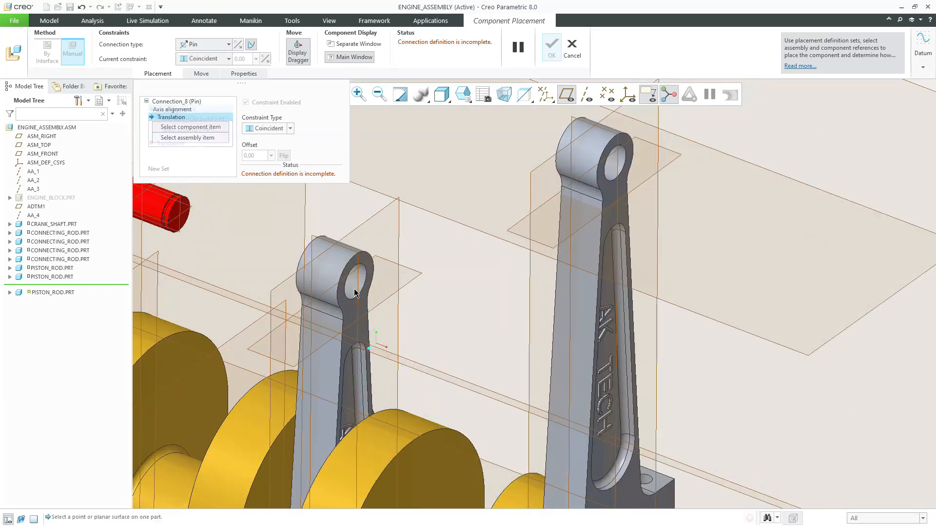
# Step: Make the third piston rod's RIGHT plane coincident with the third connecting rod's RIGHT plane and accept the placement
pyautogui.scroll(-7, 355, 292)
pyautogui.scroll(4, 468, 327)
pyautogui.scroll(5, 488, 350)
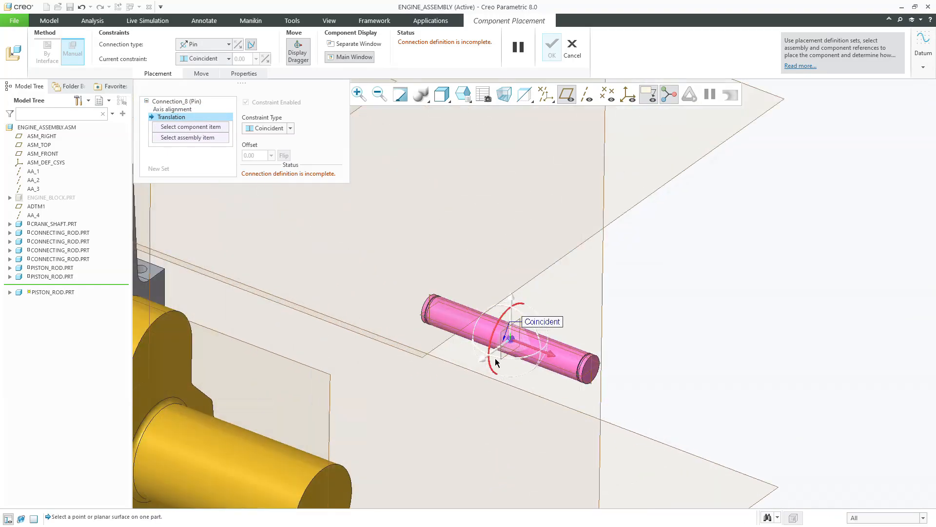
pyautogui.click(508, 352)
pyautogui.scroll(-7, 507, 352)
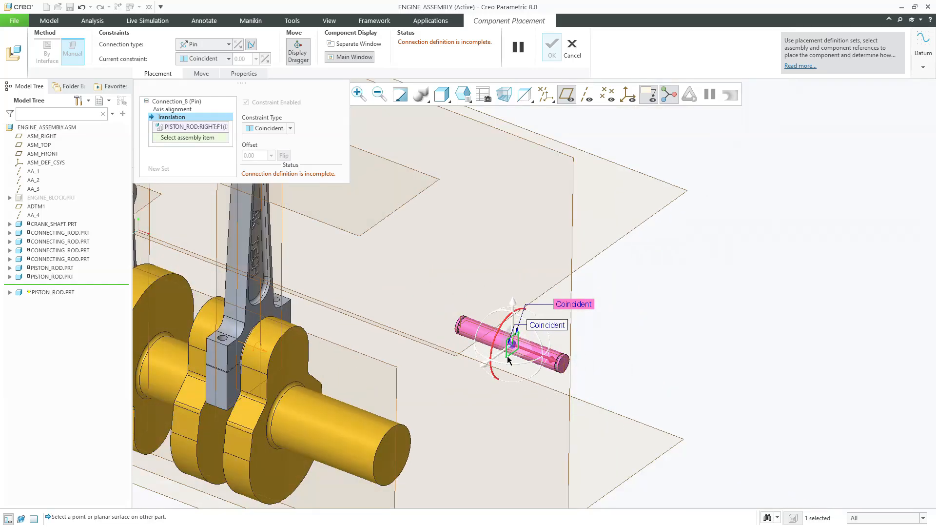
pyautogui.click(204, 226)
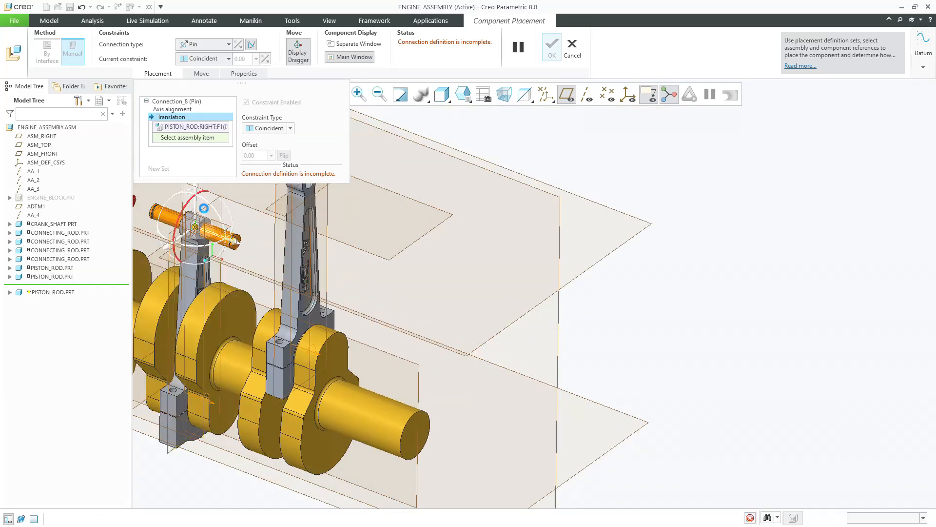
pyautogui.scroll(-3, 507, 292)
pyautogui.middleClick(509, 293)
pyautogui.scroll(-3, 509, 293)
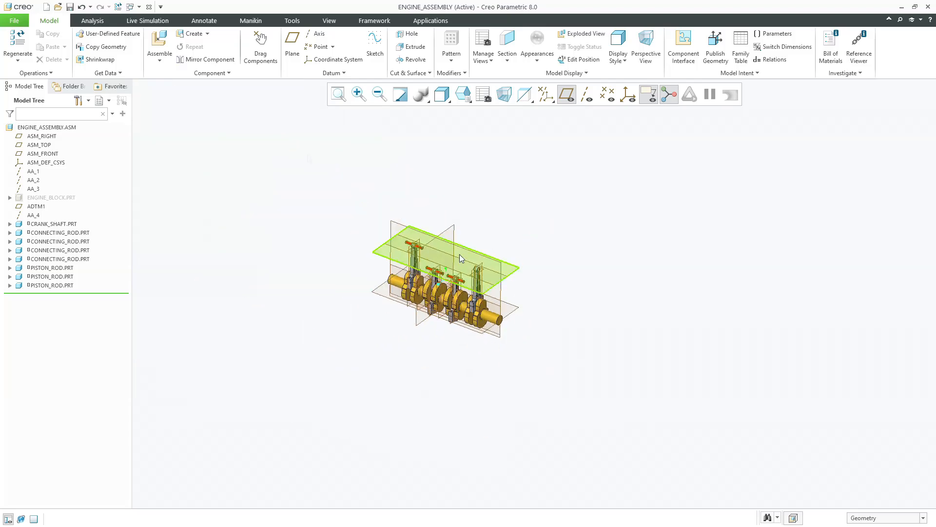
# Step: Insert a fourth piston_rod.prt and set its connection type to Pin
pyautogui.click(159, 41)
pyautogui.doubleClick(214, 244)
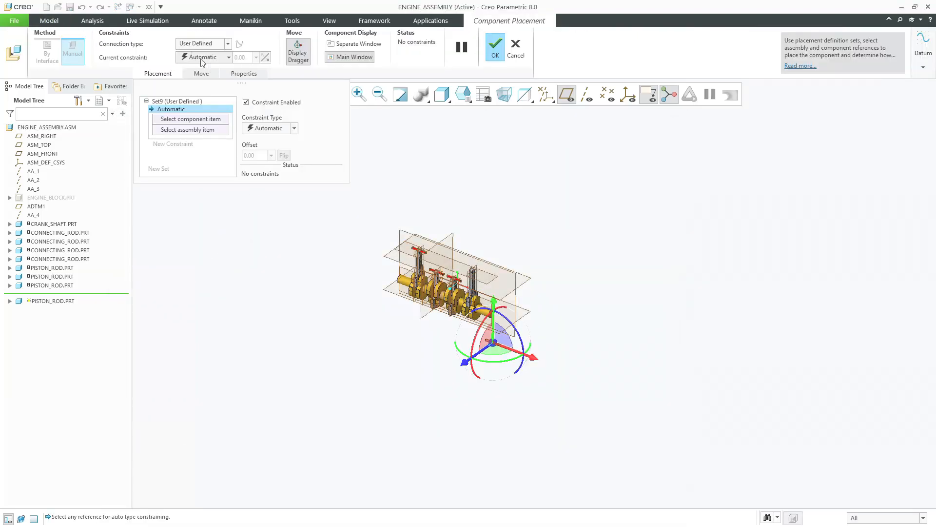
pyautogui.click(185, 49)
pyautogui.click(193, 71)
# Step: Align the fourth piston rod's cylindrical surface with the small-end bore of the fourth connecting rod
pyautogui.scroll(3, 554, 359)
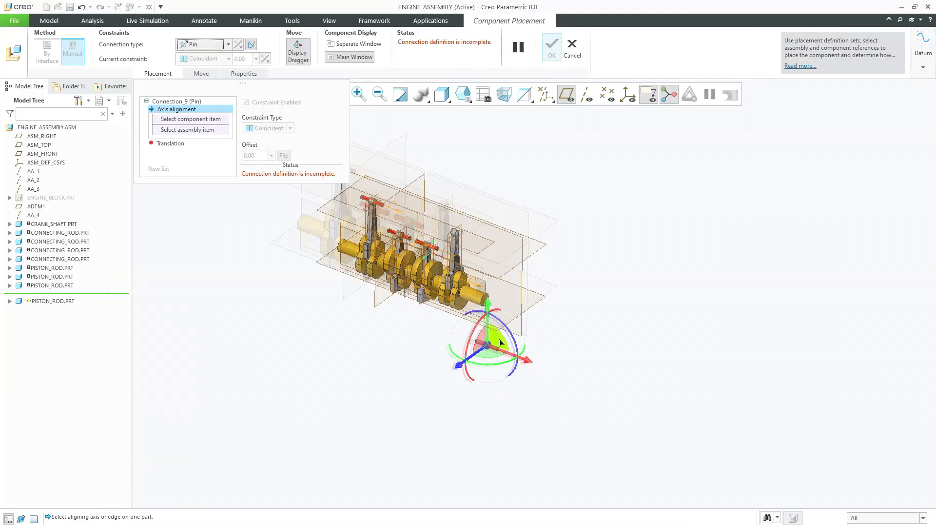
pyautogui.scroll(2, 463, 281)
pyautogui.scroll(2, 492, 404)
pyautogui.click(481, 349)
pyautogui.scroll(-5, 512, 424)
pyautogui.scroll(6, 448, 189)
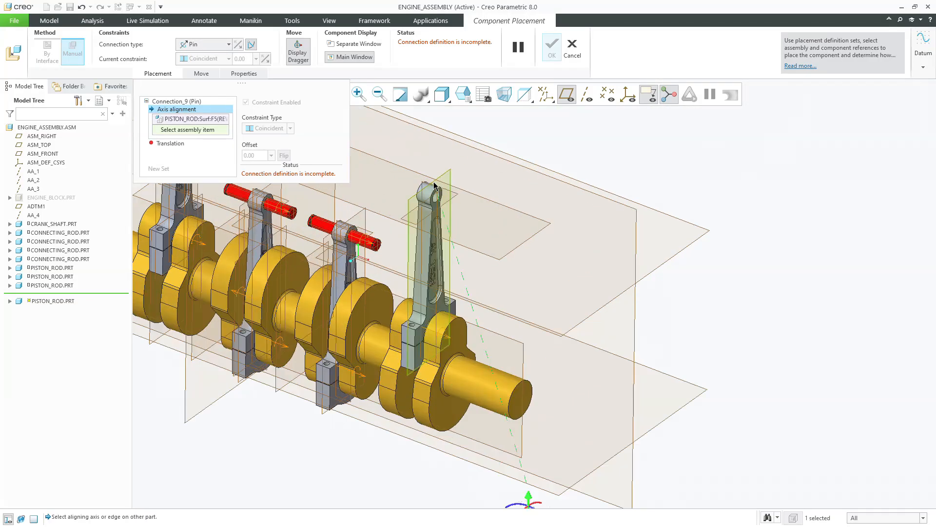
pyautogui.scroll(2, 444, 217)
pyautogui.click(445, 218)
# Step: Make the fourth piston rod's RIGHT plane coincident with the fourth connecting rod's RIGHT plane and accept the placement
pyautogui.scroll(-5, 667, 326)
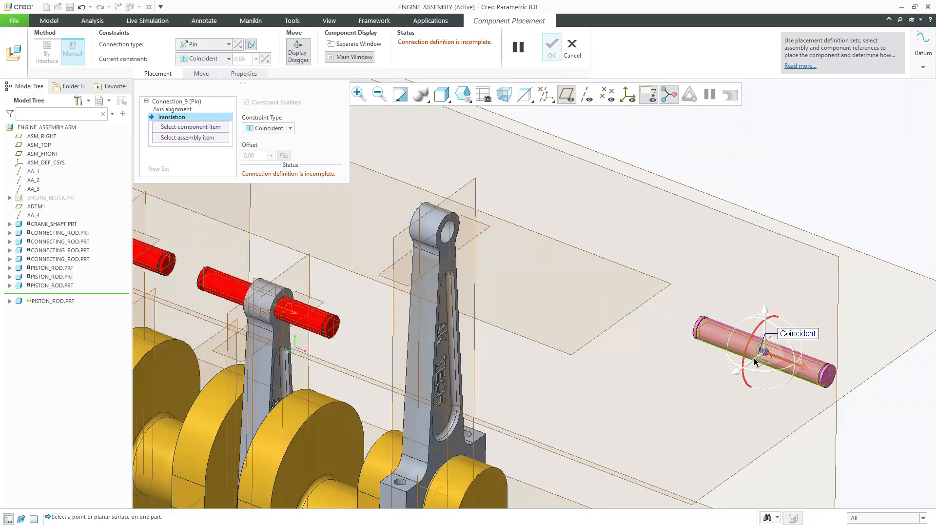
pyautogui.scroll(4, 755, 359)
pyautogui.click(763, 385)
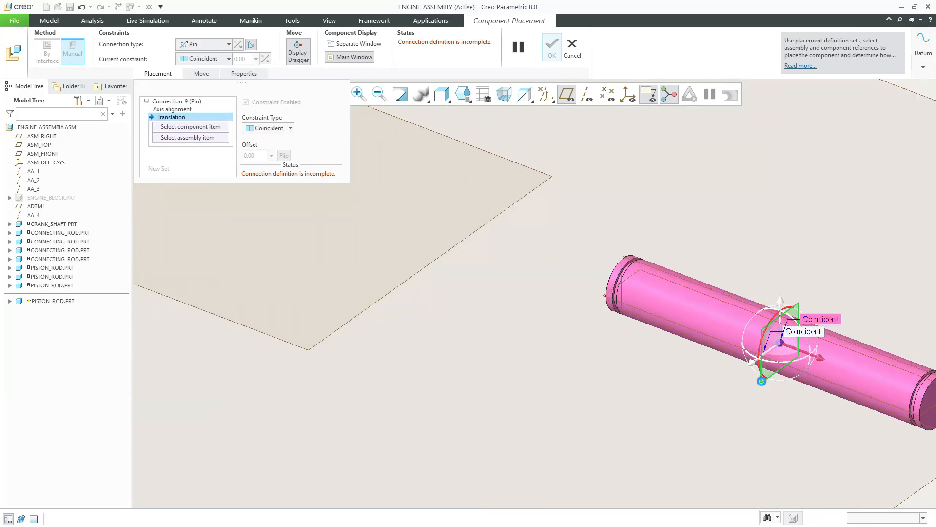
pyautogui.scroll(-5, 763, 385)
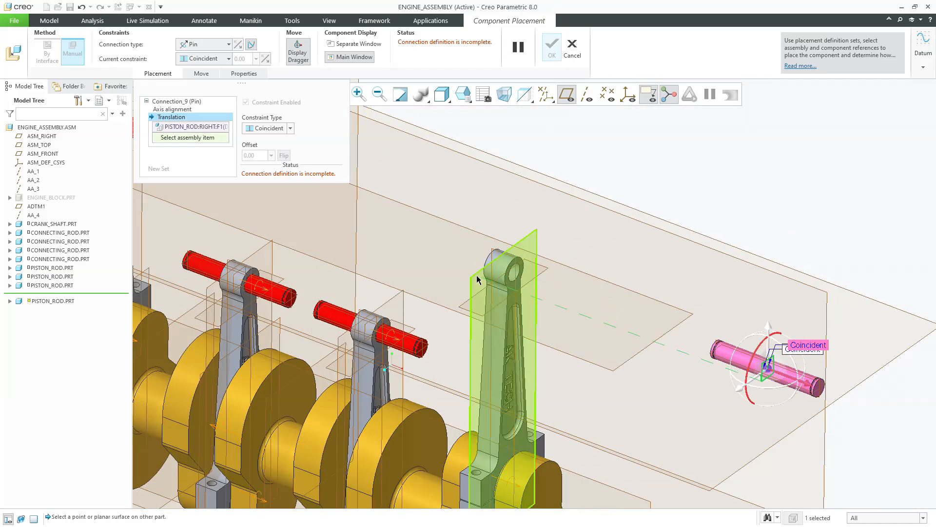
pyautogui.click(479, 278)
pyautogui.scroll(3, 557, 281)
pyautogui.scroll(-5, 557, 281)
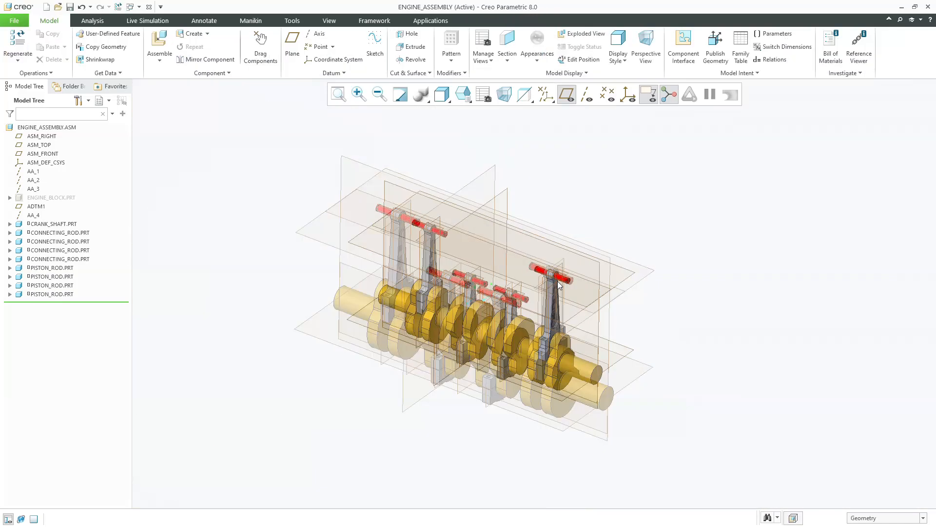
# Step: Insert piston.prt into the assembly and set its connection type to Pin
pyautogui.moveTo(572, 218); pyautogui.dragTo(596, 227, button='middle')
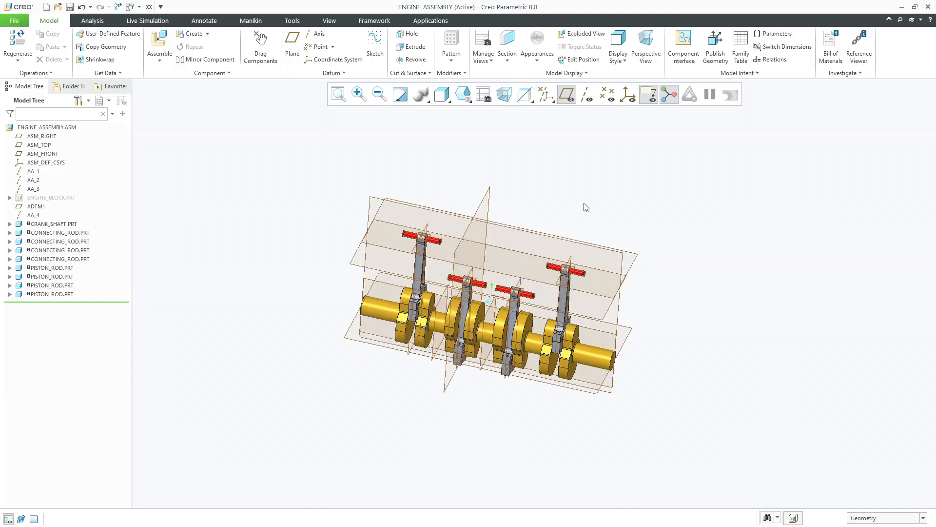
pyautogui.click(160, 43)
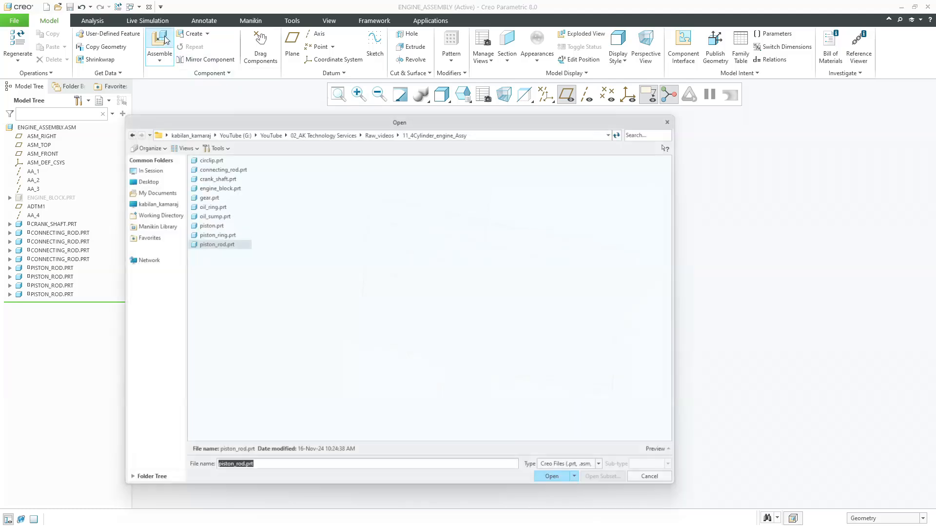
pyautogui.doubleClick(207, 223)
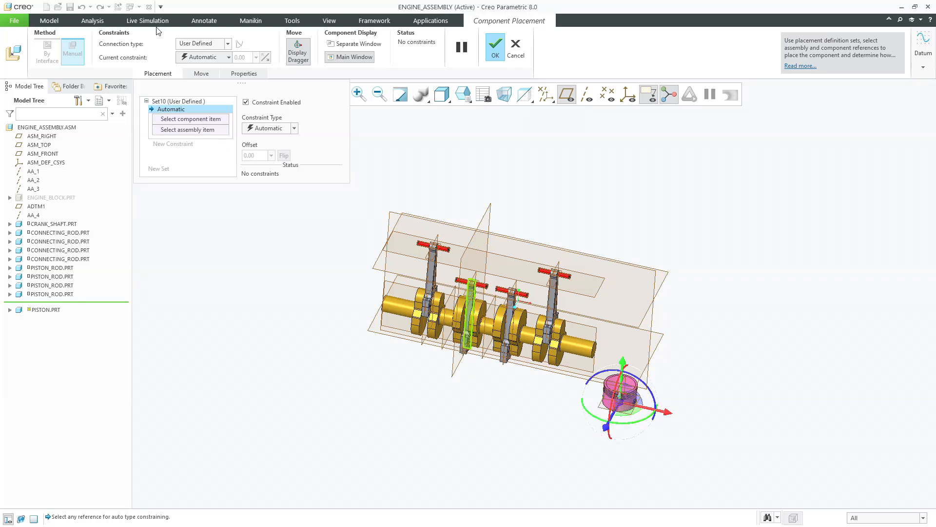
pyautogui.click(212, 43)
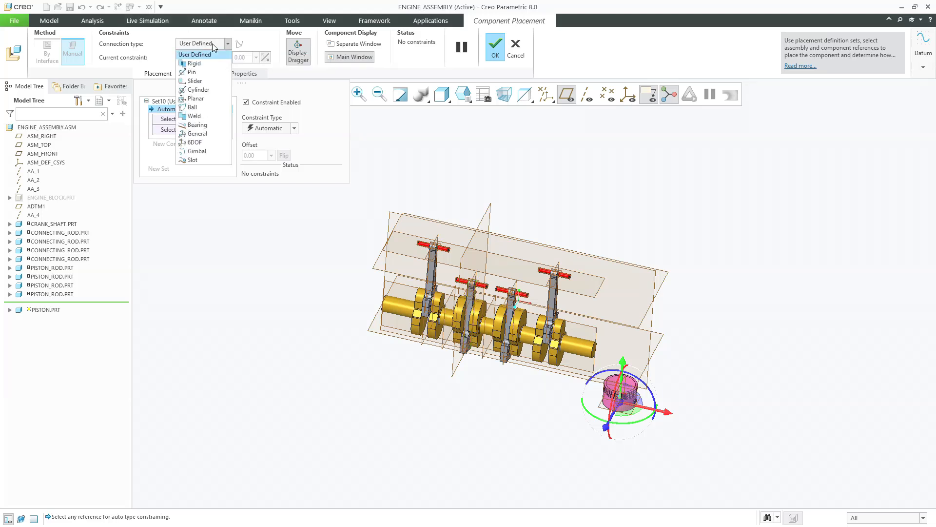
pyautogui.click(192, 72)
# Step: Show the datum axes and align the piston's A_2 axis with the first piston rod
pyautogui.scroll(5, 668, 439)
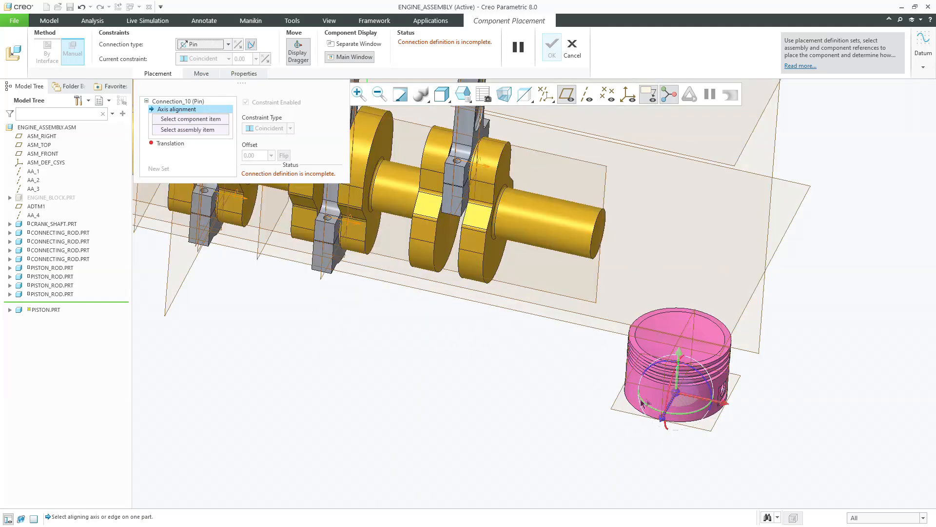
pyautogui.scroll(5, 629, 405)
pyautogui.click(588, 97)
pyautogui.moveTo(632, 333); pyautogui.dragTo(666, 224, button='middle')
pyautogui.click(667, 226)
pyautogui.scroll(-5, 673, 230)
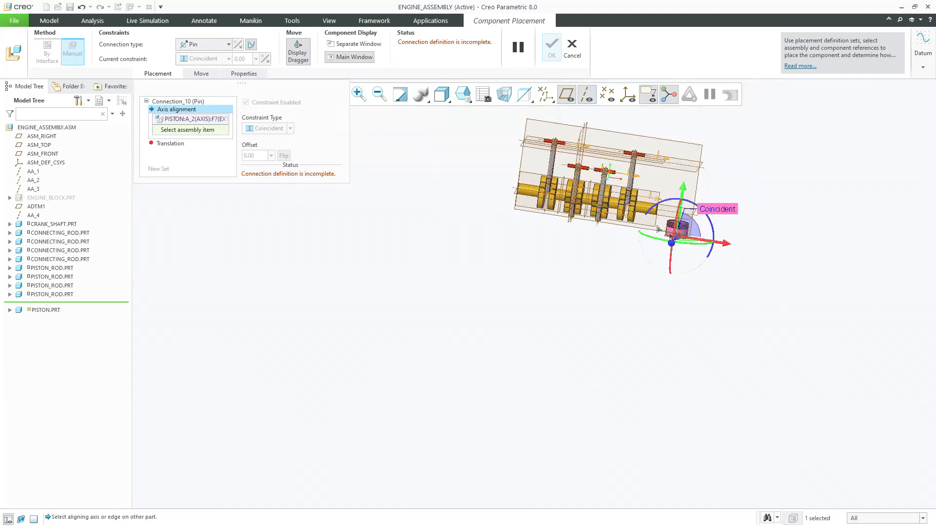
pyautogui.scroll(5, 550, 129)
pyautogui.scroll(4, 551, 160)
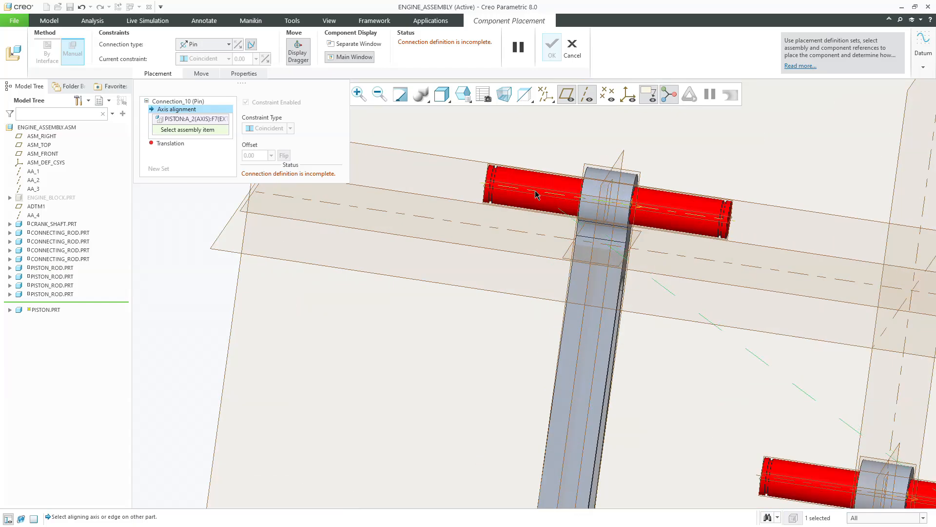
pyautogui.click(534, 192)
# Step: Make the piston's RIGHT plane coincident with the first piston rod's RIGHT plane and accept the placement
pyautogui.scroll(-6, 480, 202)
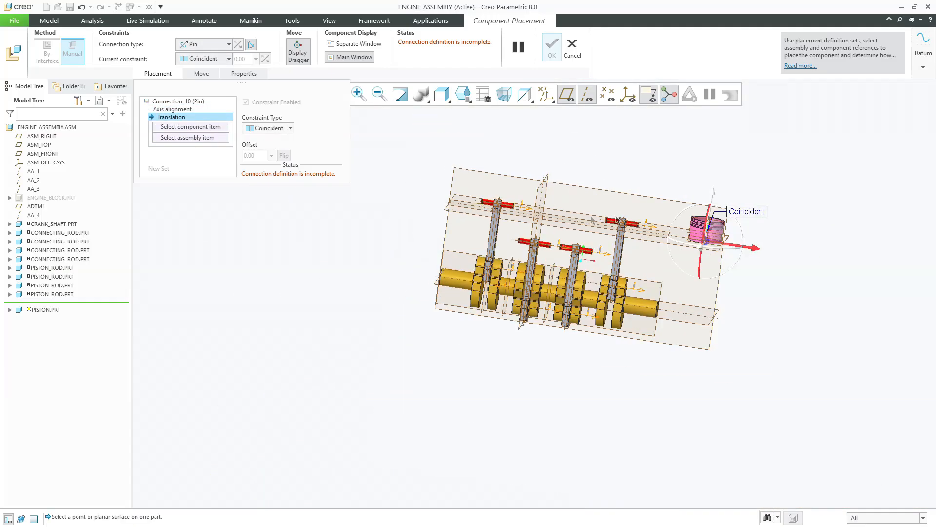
pyautogui.scroll(8, 697, 234)
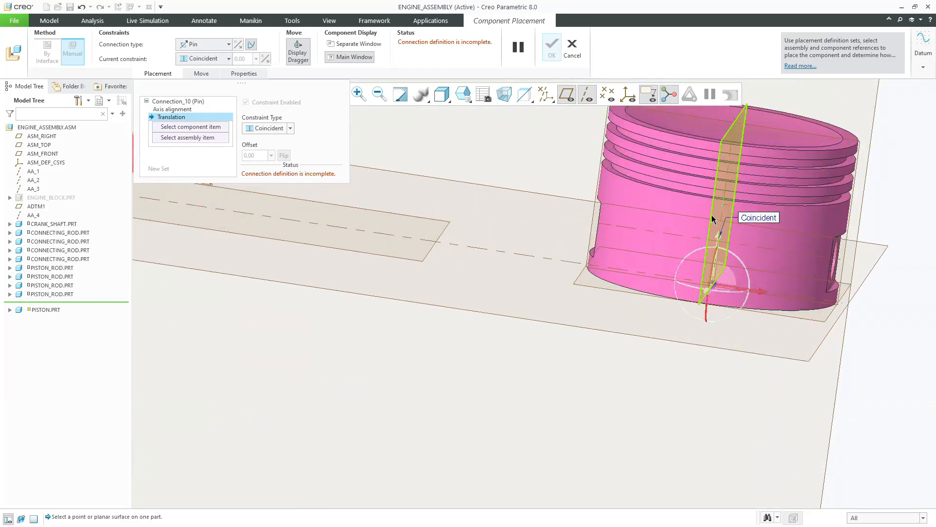
pyautogui.click(712, 215)
pyautogui.scroll(-7, 711, 216)
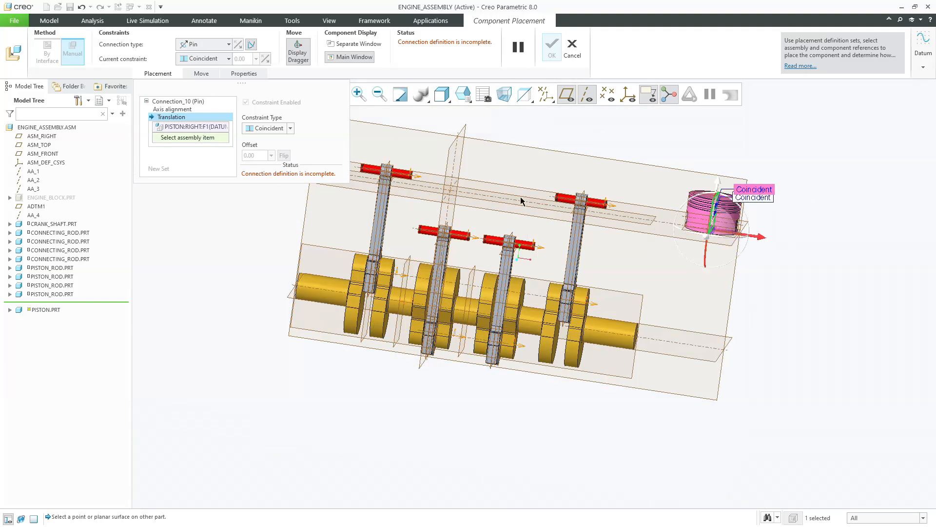
pyautogui.scroll(8, 384, 165)
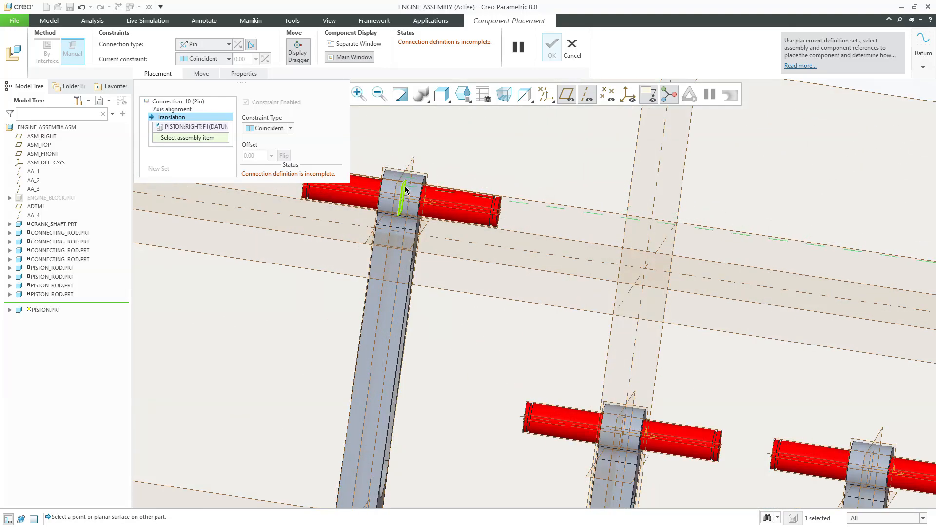
pyautogui.click(405, 189)
pyautogui.scroll(-5, 520, 132)
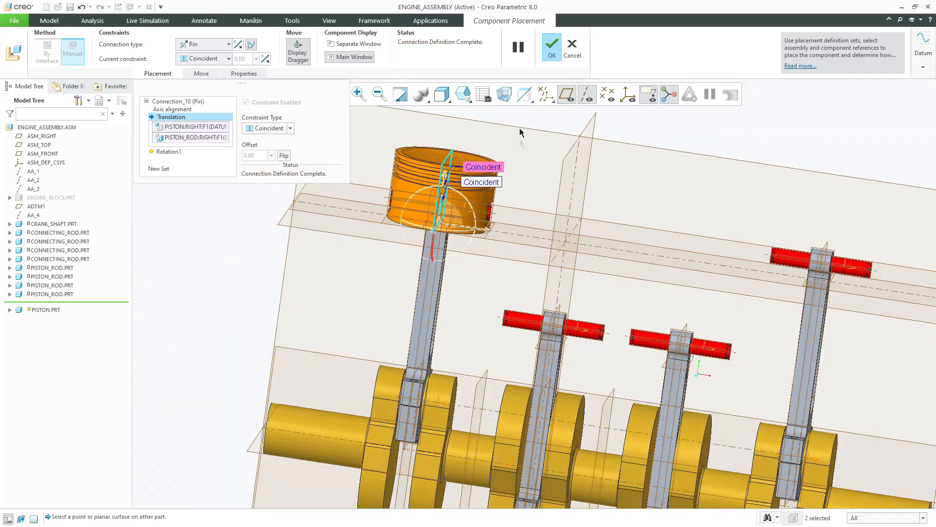
pyautogui.scroll(-5, 520, 132)
pyautogui.middleClick(253, 148)
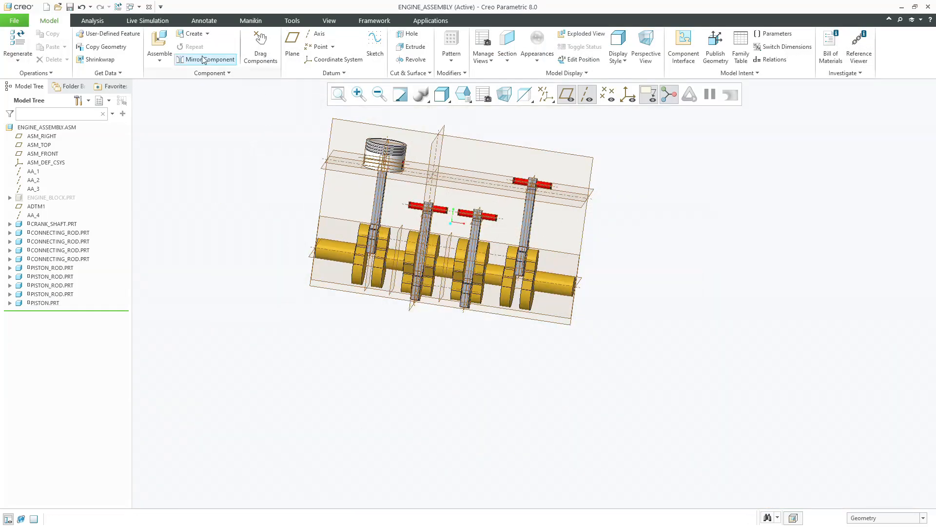
# Step: Insert a second piston.prt and set its connection type to Pin
pyautogui.click(168, 43)
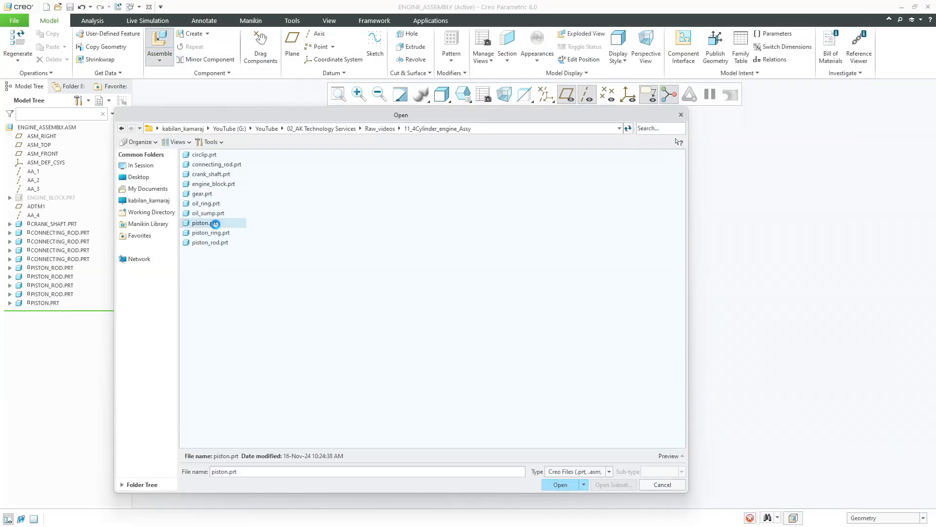
pyautogui.click(202, 43)
pyautogui.click(200, 70)
# Step: Align the second piston's A_2 axis with the second piston rod
pyautogui.scroll(2, 571, 314)
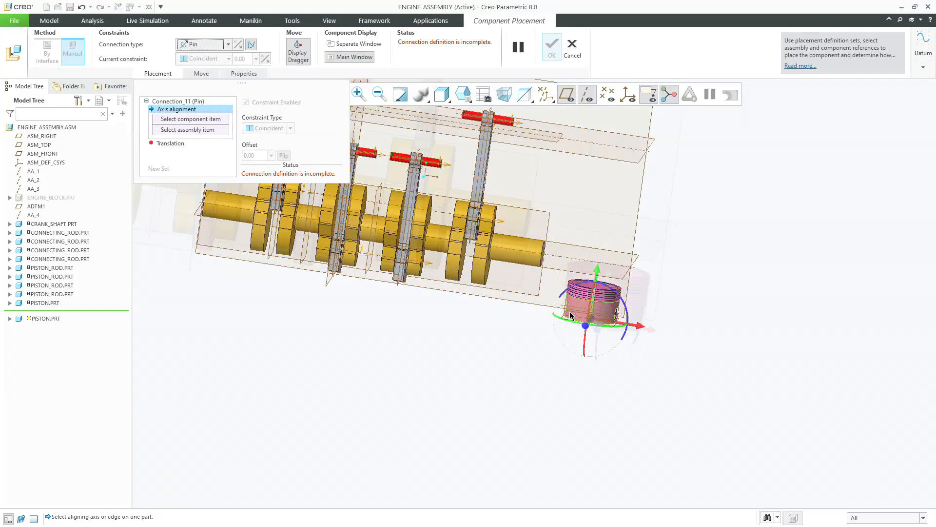
pyautogui.scroll(4, 571, 315)
pyautogui.click(602, 317)
pyautogui.scroll(-3, 603, 318)
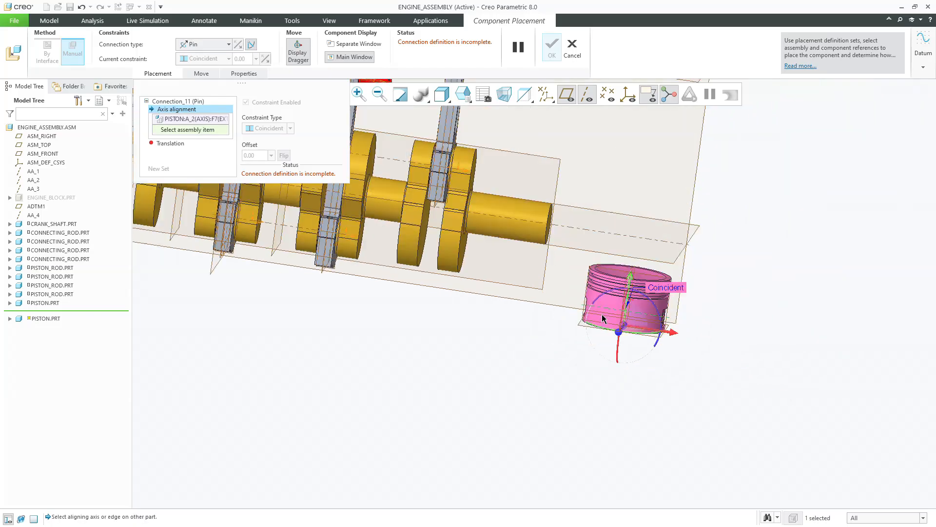
pyautogui.scroll(6, 407, 190)
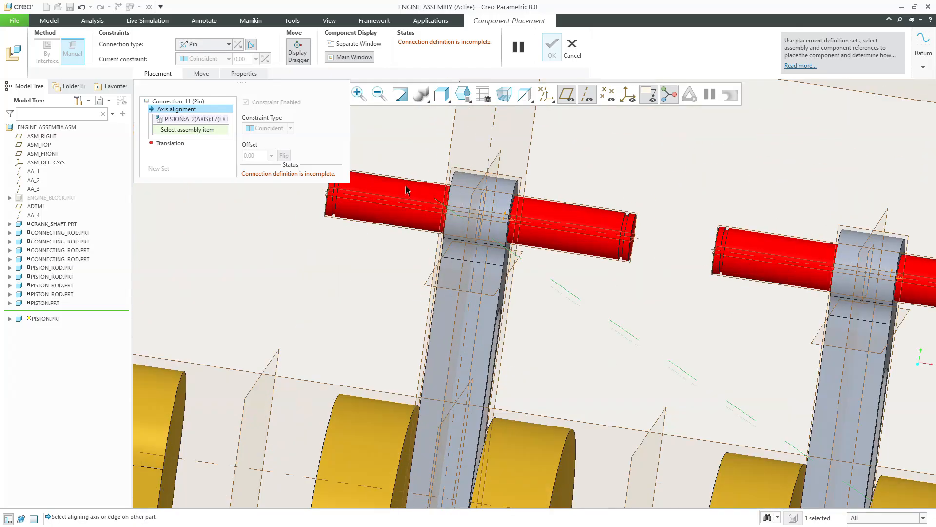
# Step: Make the second piston's RIGHT plane coincident with the second piston rod's RIGHT plane and accept the placement
pyautogui.scroll(-5, 414, 213)
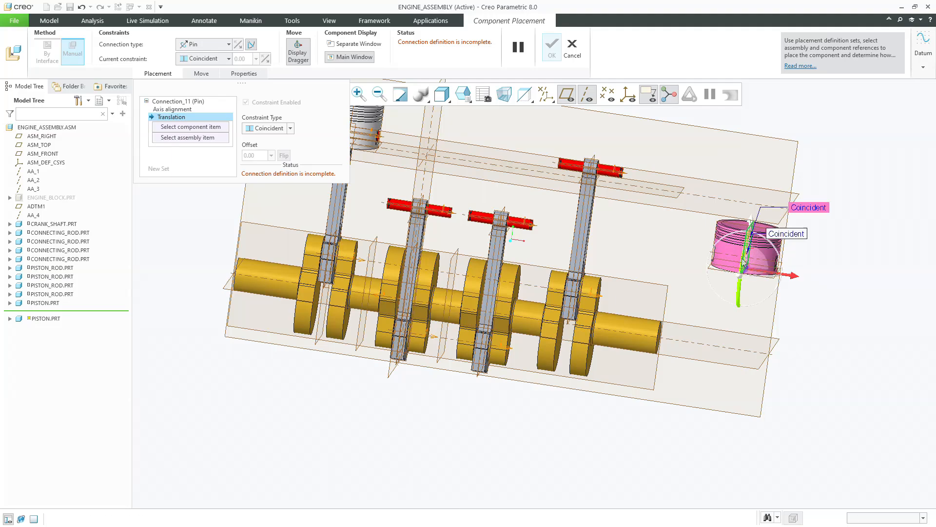
pyautogui.scroll(5, 487, 218)
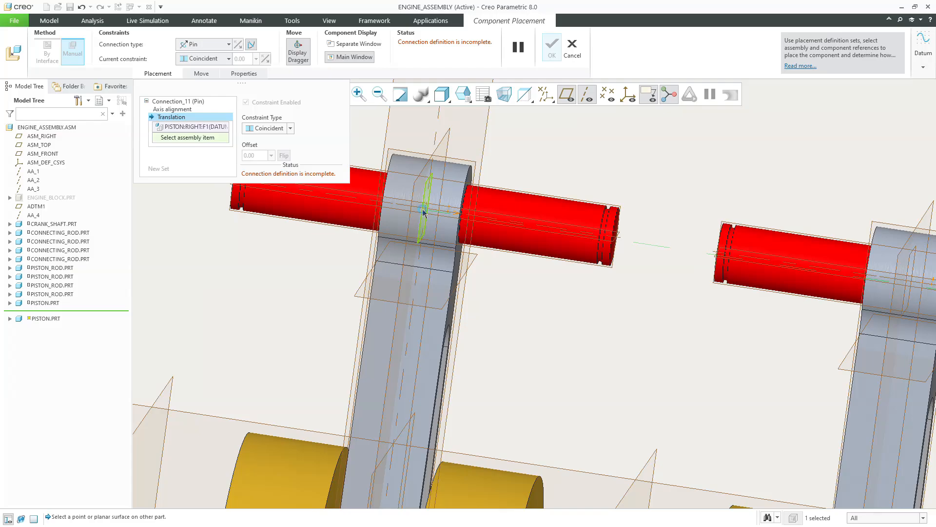
pyautogui.click(423, 213)
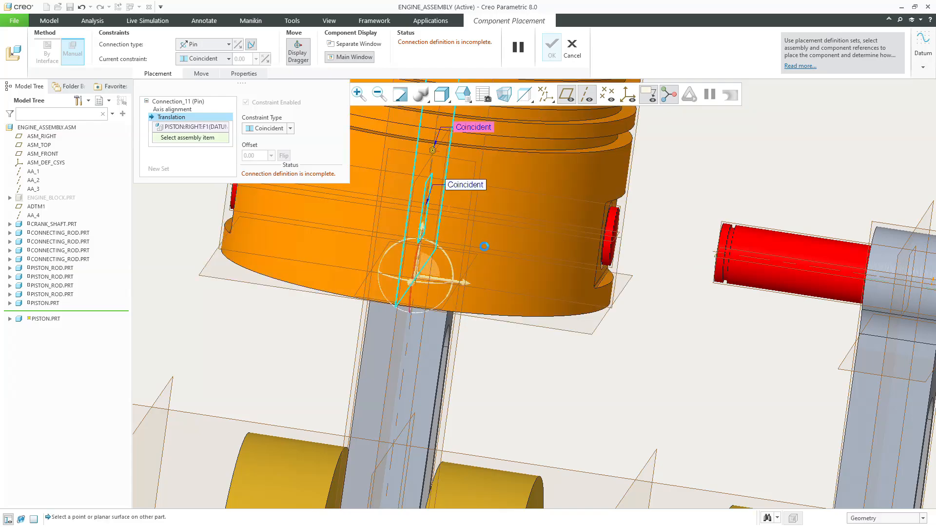
pyautogui.middleClick(485, 247)
pyautogui.scroll(-5, 484, 247)
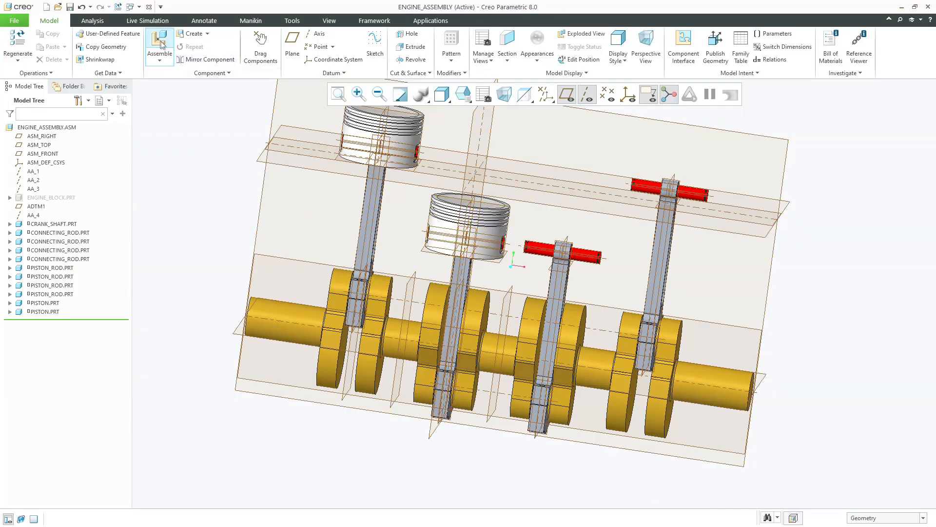
# Step: Insert a third piston.prt and set its connection type to Pin
pyautogui.click(163, 47)
pyautogui.doubleClick(224, 223)
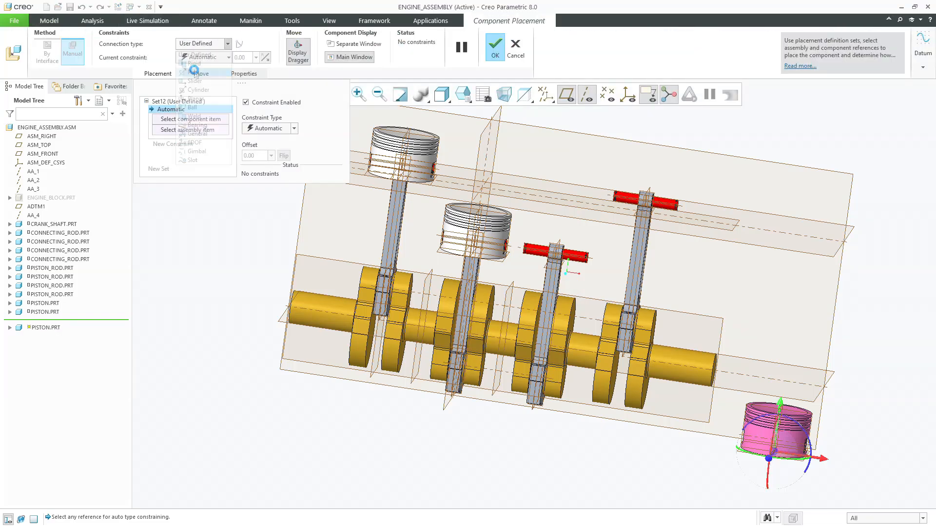
pyautogui.click(195, 64)
# Step: Align the third piston's A_2 axis with the third piston rod
pyautogui.scroll(3, 756, 432)
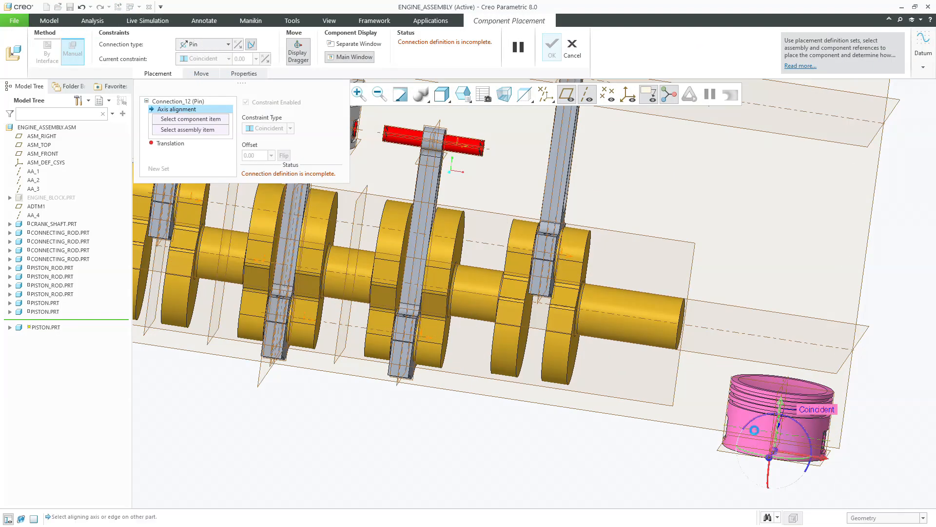
pyautogui.click(755, 431)
pyautogui.scroll(-3, 756, 431)
pyautogui.scroll(3, 556, 252)
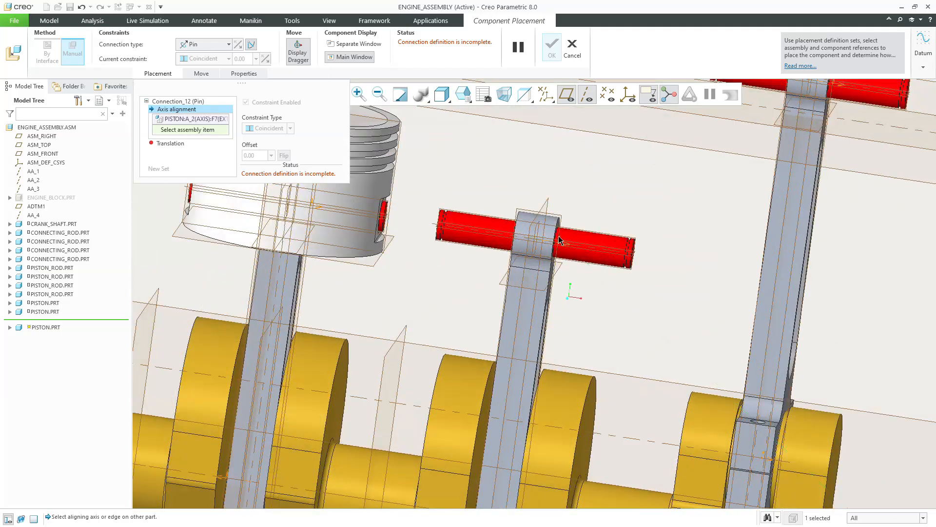
pyautogui.click(583, 247)
# Step: Make the third piston's RIGHT plane coincident with the third piston rod's RIGHT plane and accept the placement
pyautogui.scroll(-3, 583, 246)
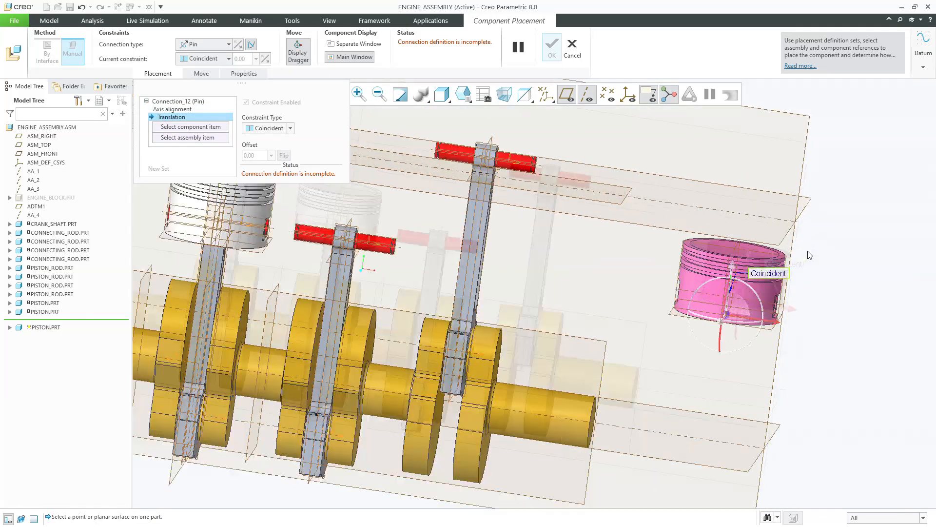
pyautogui.scroll(2, 809, 255)
pyautogui.click(696, 242)
pyautogui.scroll(-4, 695, 254)
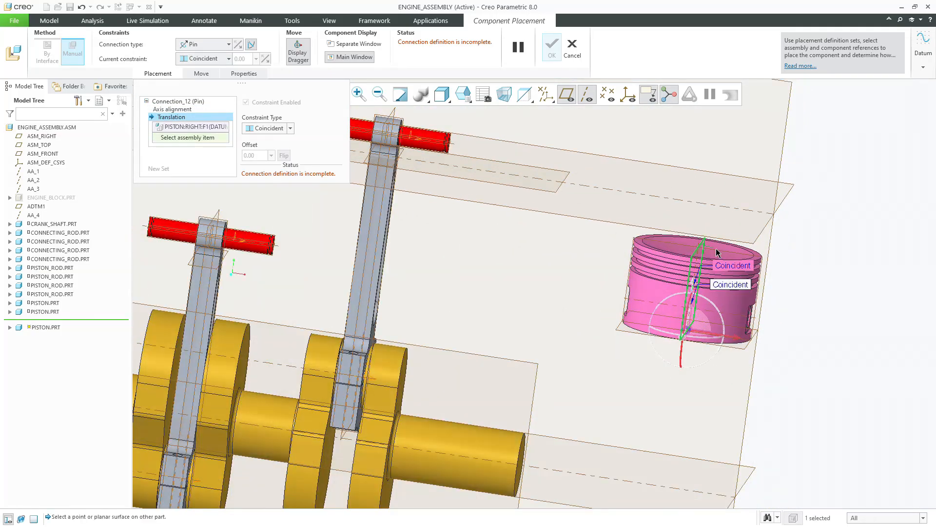
pyautogui.scroll(4, 519, 261)
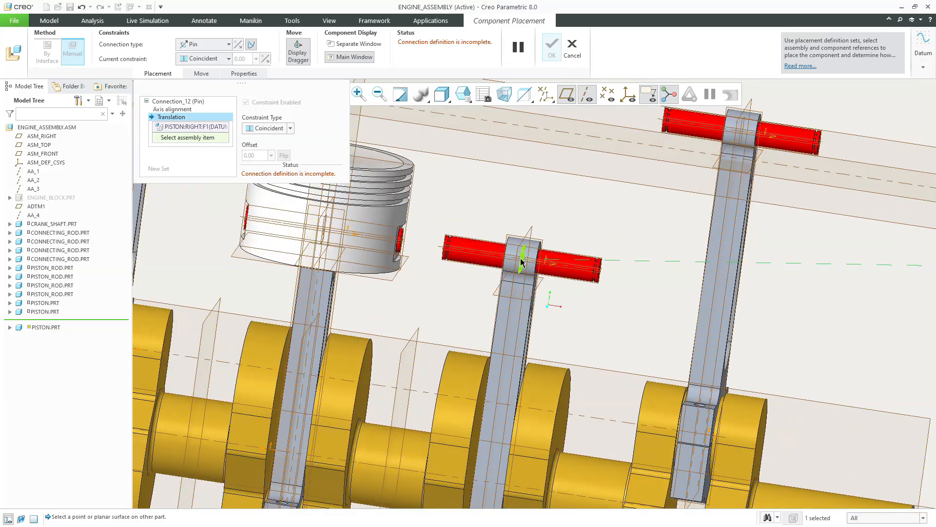
pyautogui.click(520, 262)
pyautogui.middleClick(649, 280)
# Step: Insert a fourth piston.prt and set its connection type to Pin
pyautogui.scroll(-3, 649, 281)
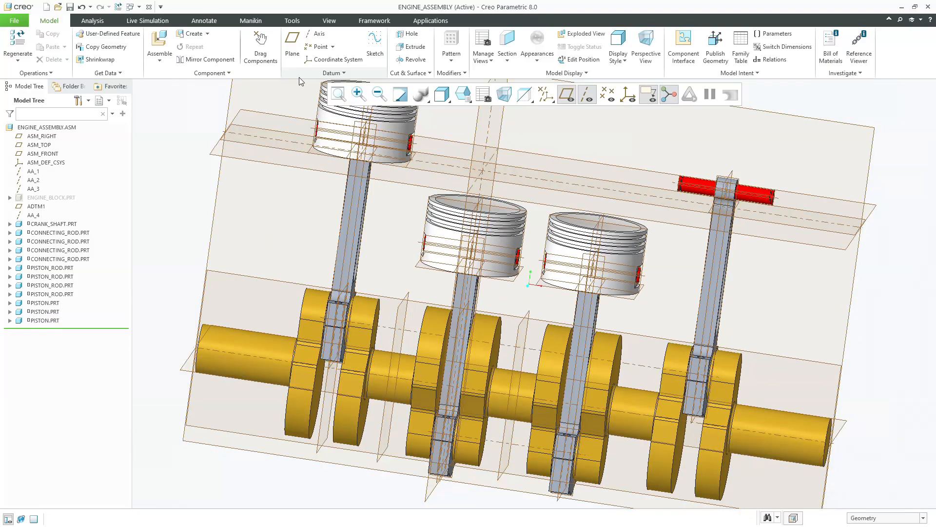
pyautogui.click(150, 35)
pyautogui.doubleClick(210, 225)
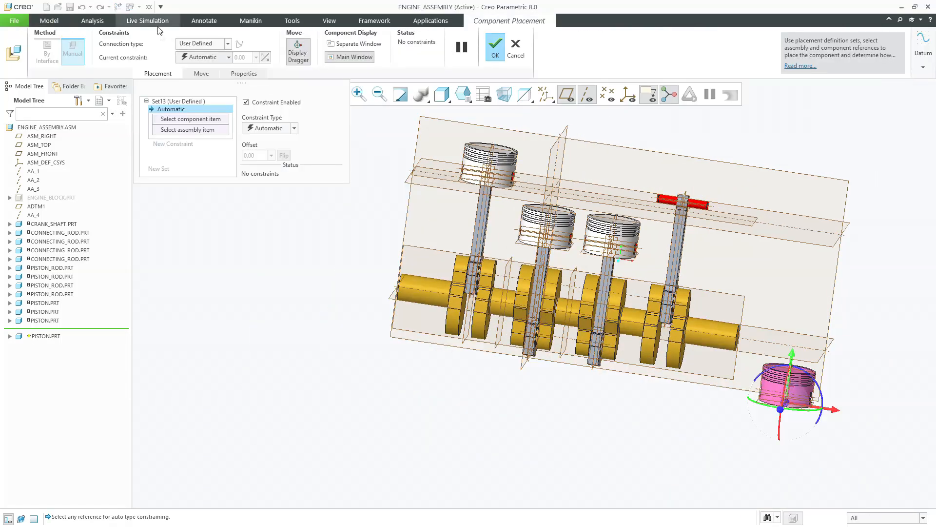
pyautogui.click(202, 43)
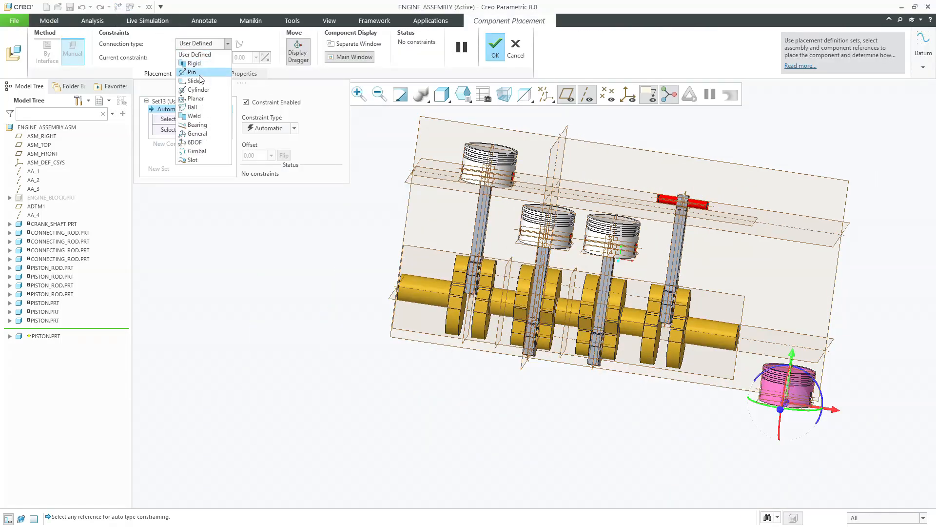
pyautogui.click(200, 74)
# Step: Align the fourth piston's A_2 axis with the fourth piston rod
pyautogui.scroll(3, 800, 400)
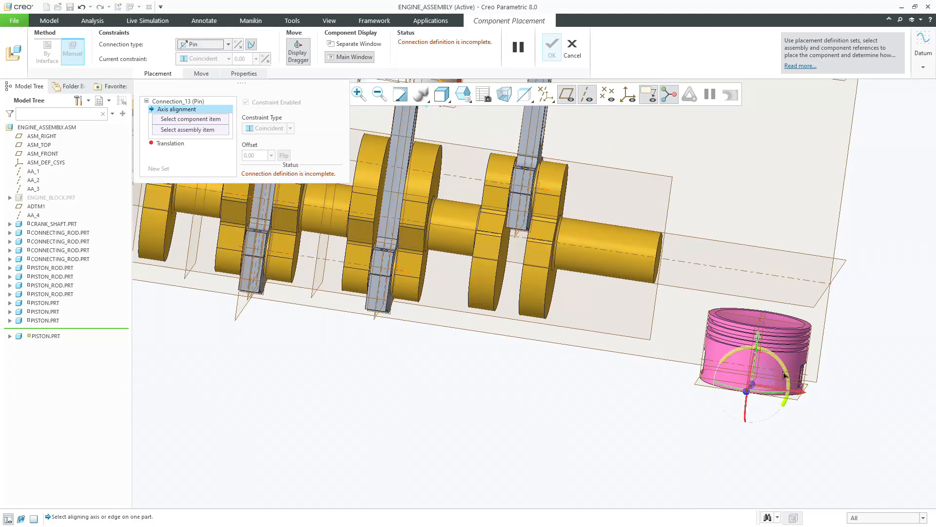
pyautogui.click(780, 383)
pyautogui.scroll(-3, 780, 385)
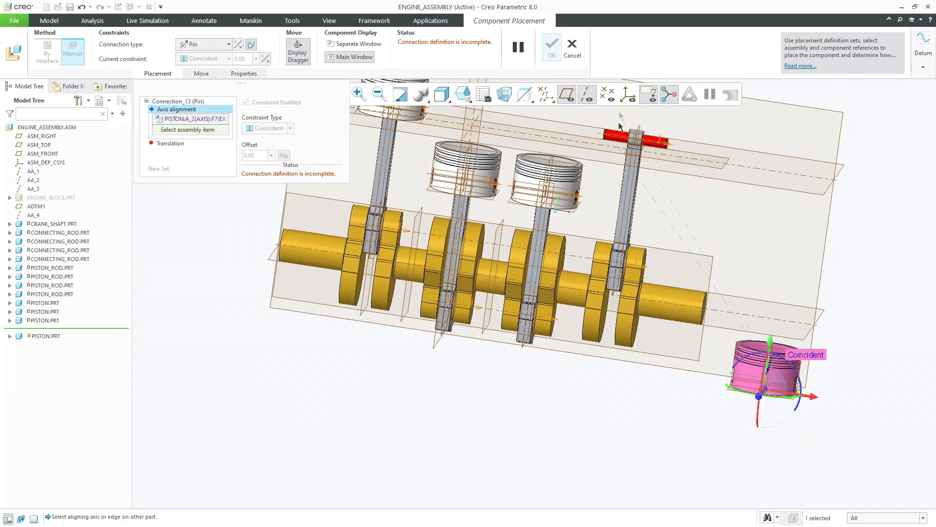
pyautogui.scroll(5, 617, 168)
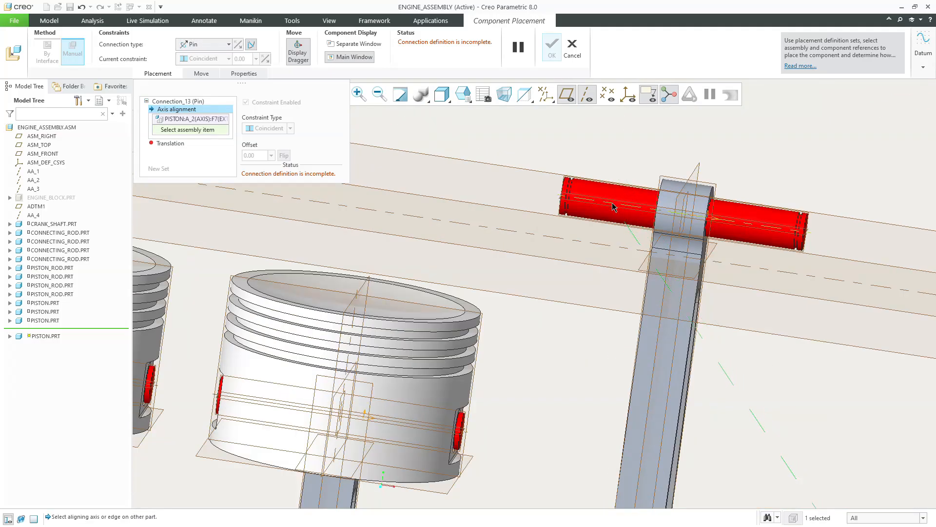
pyautogui.click(610, 204)
# Step: Make the fourth piston's RIGHT plane coincident with the fourth piston rod's RIGHT plane and accept the placement
pyautogui.scroll(-4, 611, 203)
pyautogui.scroll(4, 780, 254)
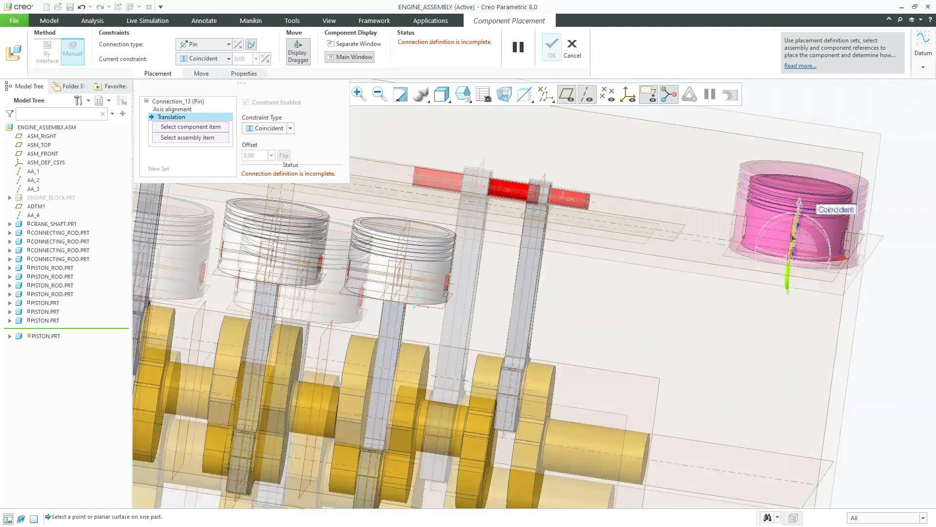
pyautogui.click(817, 147)
pyautogui.scroll(-3, 458, 161)
pyautogui.scroll(5, 458, 160)
pyautogui.click(490, 168)
pyautogui.scroll(-4, 566, 254)
pyautogui.middleClick(567, 258)
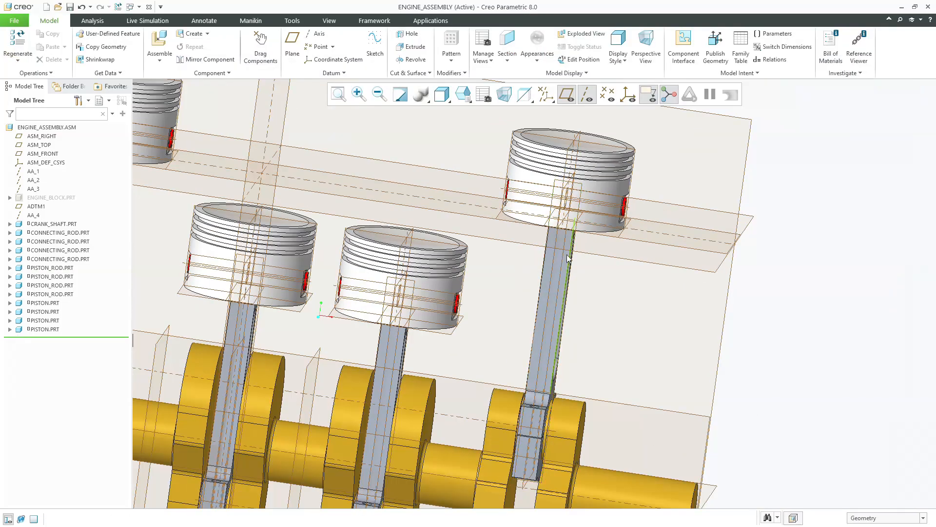
pyautogui.scroll(-5, 571, 273)
# Step: Hide the datum planes in the engine assembly
pyautogui.moveTo(587, 288); pyautogui.dragTo(483, 325, button='middle')
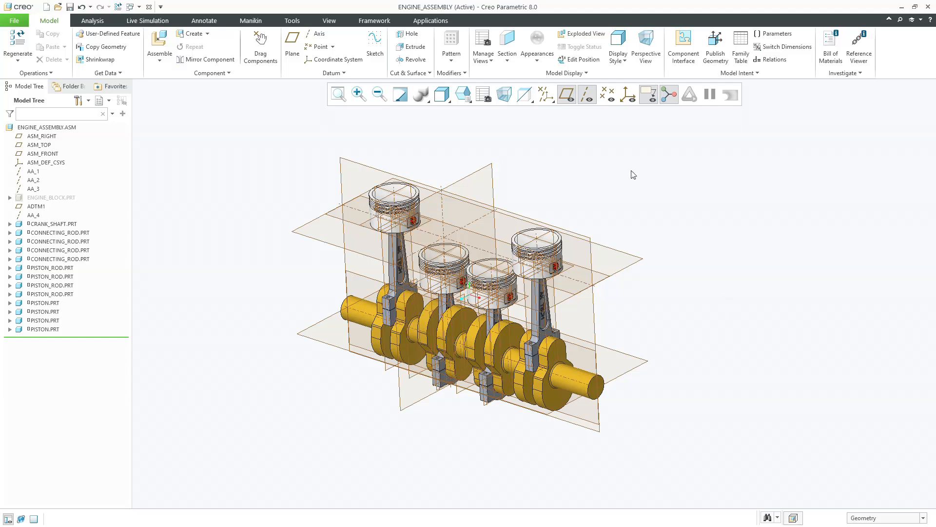
pyautogui.click(567, 95)
pyautogui.moveTo(577, 183)
pyautogui.mouseDown(button='middle')
pyautogui.moveTo(596, 157)
pyautogui.moveTo(580, 169)
pyautogui.moveTo(590, 172)
pyautogui.mouseUp(button='middle')
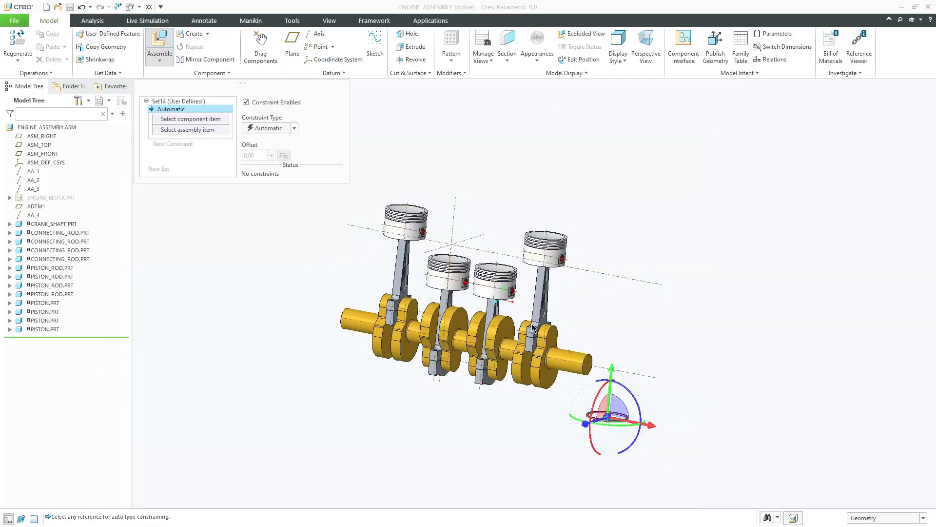
# Step: Give the inserted piston ring a Pin connection and align its cylindrical surface with the first piston's cylindrical surface
pyautogui.scroll(-5, 614, 438)
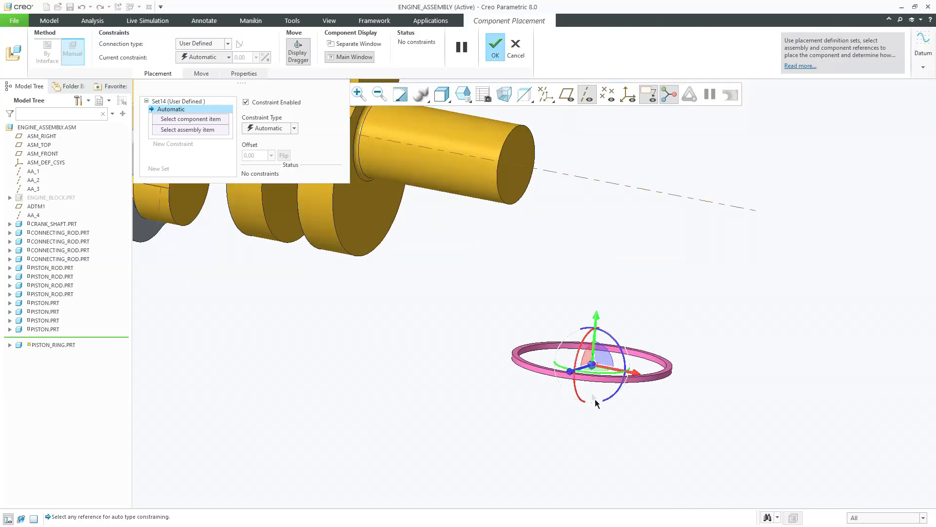
pyautogui.click(203, 45)
pyautogui.click(193, 72)
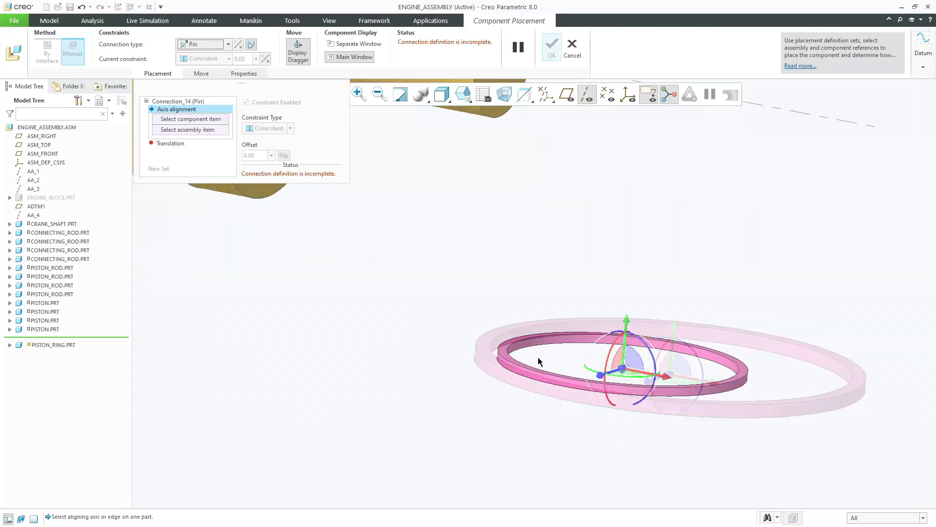
pyautogui.click(573, 361)
pyautogui.scroll(2, 573, 361)
pyautogui.scroll(4, 495, 317)
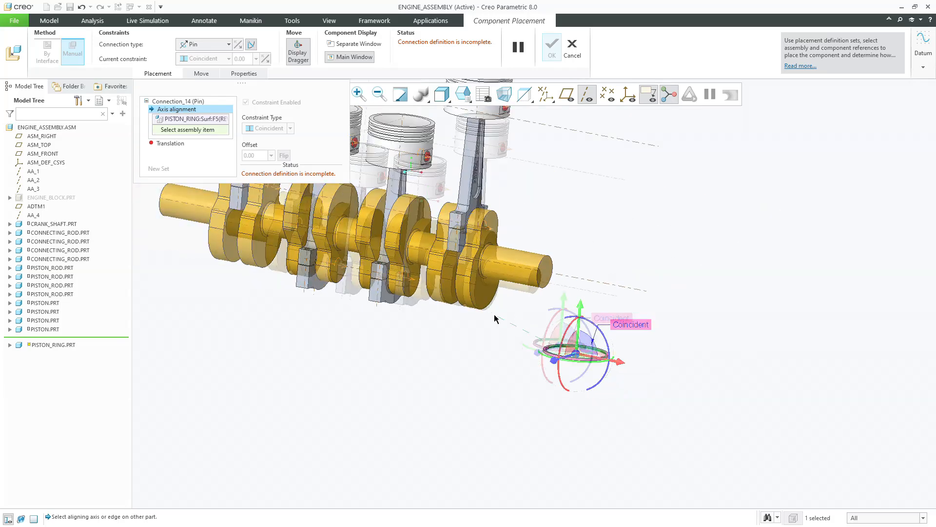
pyautogui.scroll(-3, 406, 198)
pyautogui.scroll(-5, 366, 200)
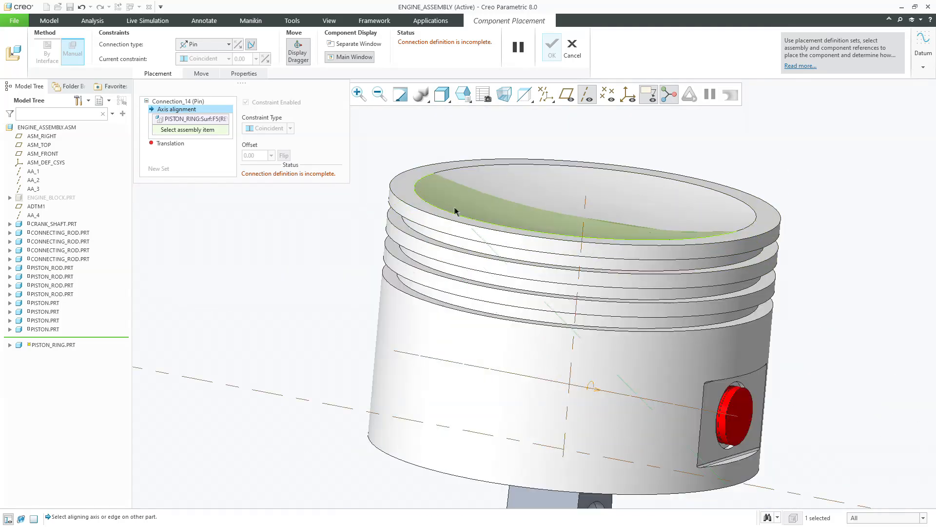
pyautogui.click(462, 239)
# Step: Make the piston ring's flat face coincident with the side face of the first piston's uppermost ring groove
pyautogui.scroll(4, 461, 244)
pyautogui.scroll(-2, 450, 252)
pyautogui.scroll(2, 450, 252)
pyautogui.scroll(-5, 446, 406)
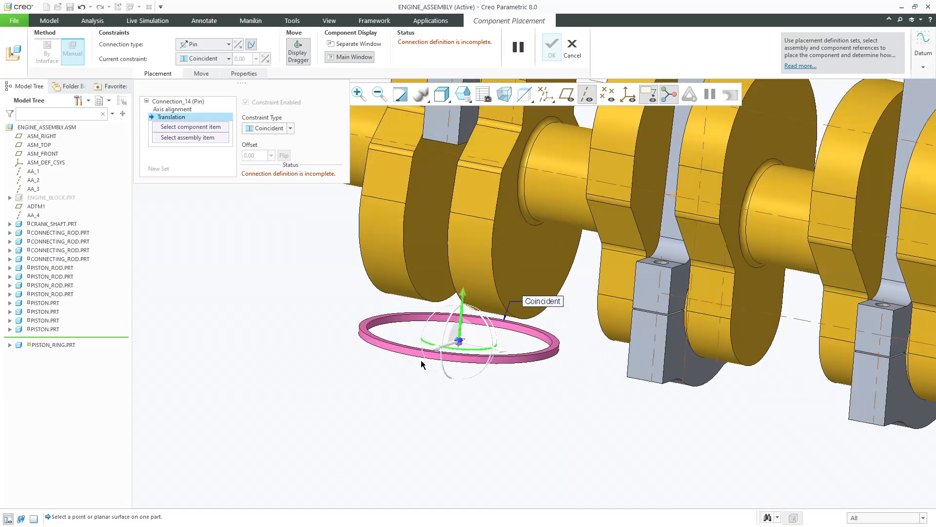
pyautogui.click(571, 100)
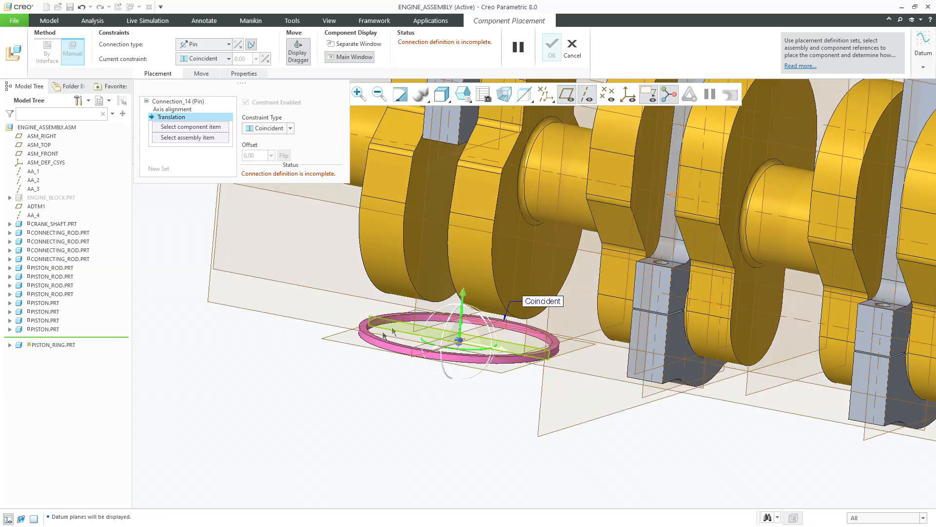
pyautogui.scroll(-3, 369, 334)
pyautogui.click(364, 331)
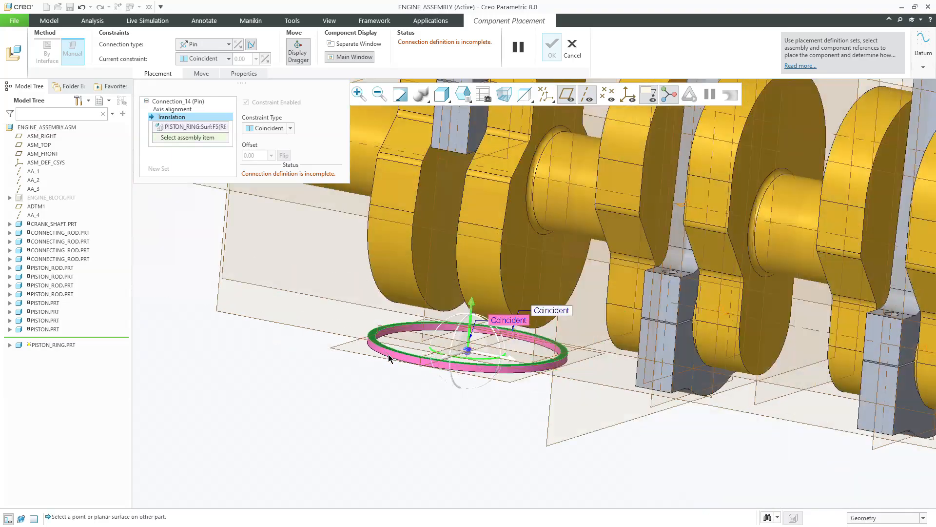
pyautogui.scroll(6, 389, 354)
pyautogui.click(567, 94)
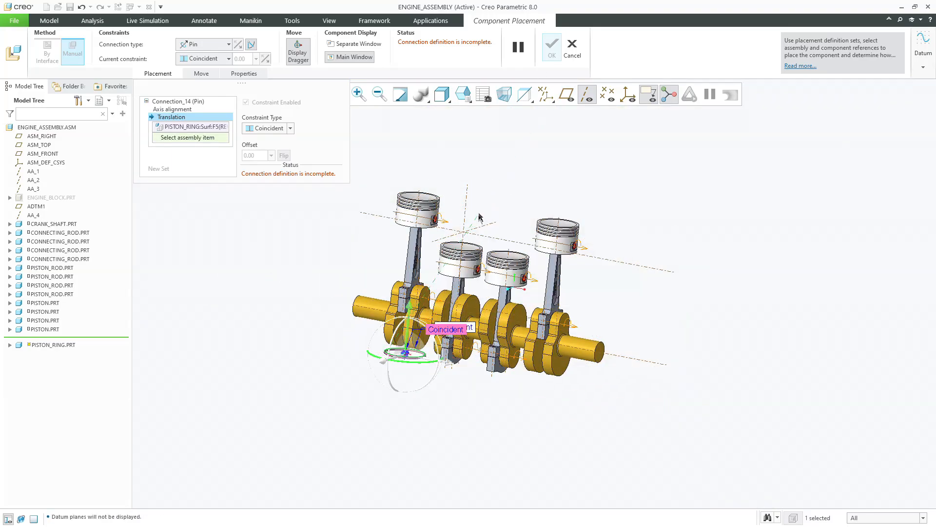
pyautogui.scroll(-6, 416, 236)
pyautogui.click(432, 257)
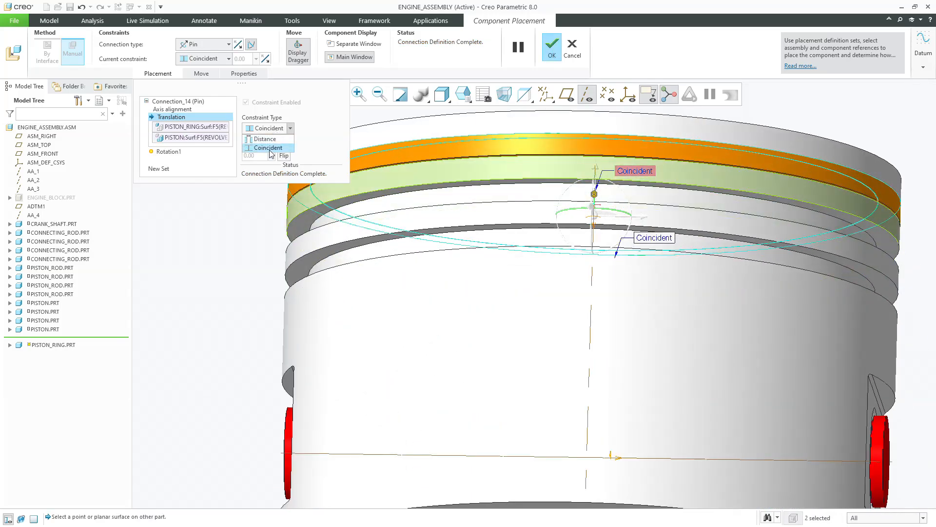
# Step: Change the ring's translation constraint to Distance with an offset of 0.5 and accept the placement
pyautogui.click(265, 138)
pyautogui.write('0.5')
pyautogui.press('Return')
pyautogui.middleClick(263, 238)
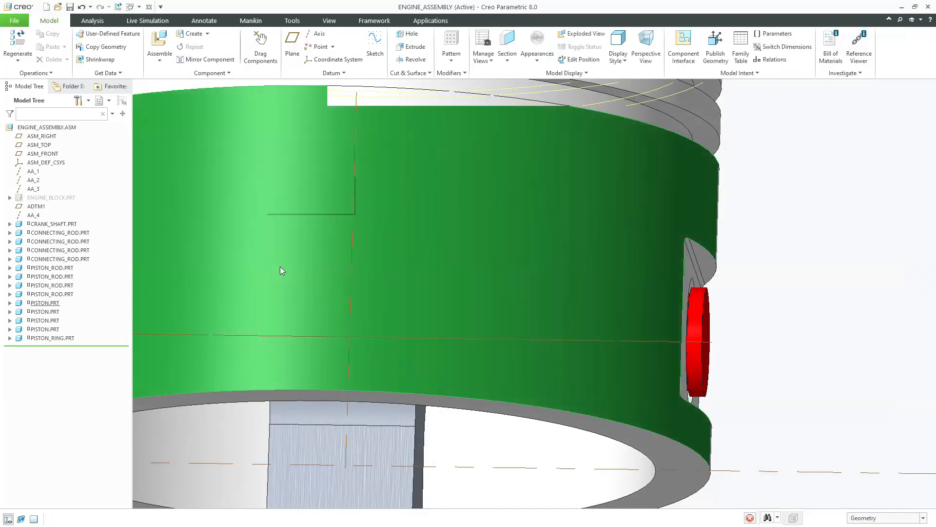
# Step: Insert a second piston_ring.prt and set its connection type to Pin
pyautogui.scroll(-6, 281, 270)
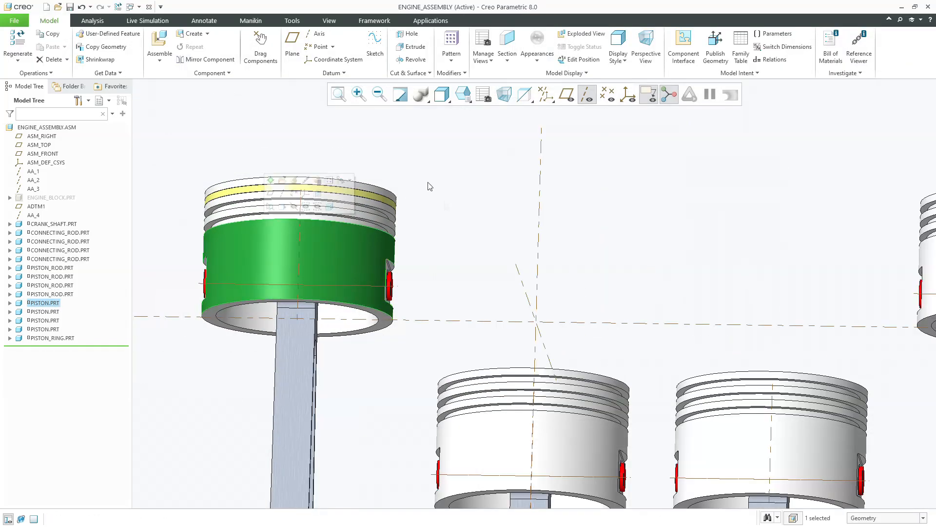
pyautogui.moveTo(503, 198); pyautogui.dragTo(460, 209, button='middle')
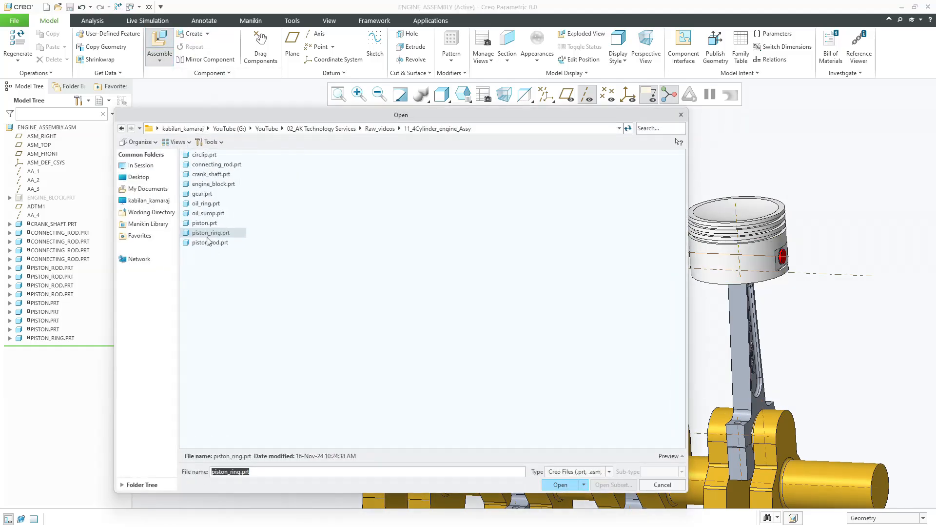
pyautogui.doubleClick(210, 233)
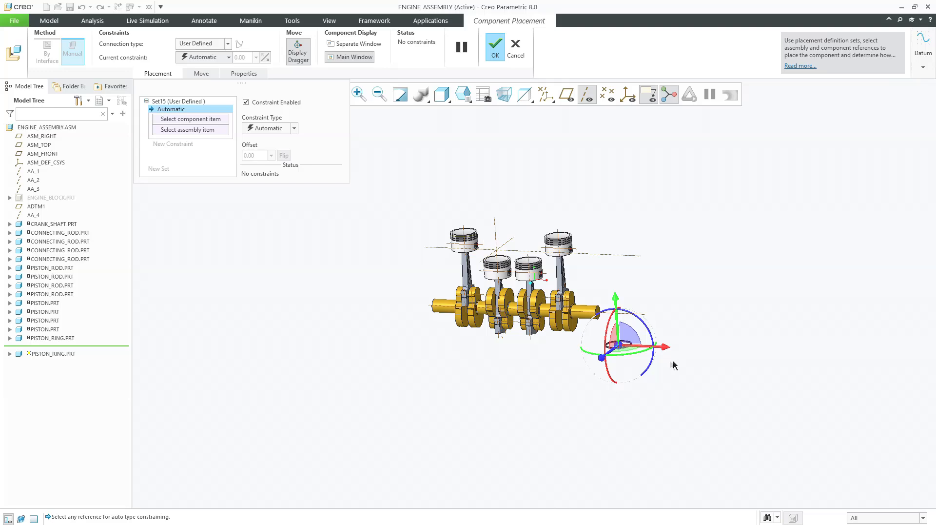
pyautogui.click(189, 44)
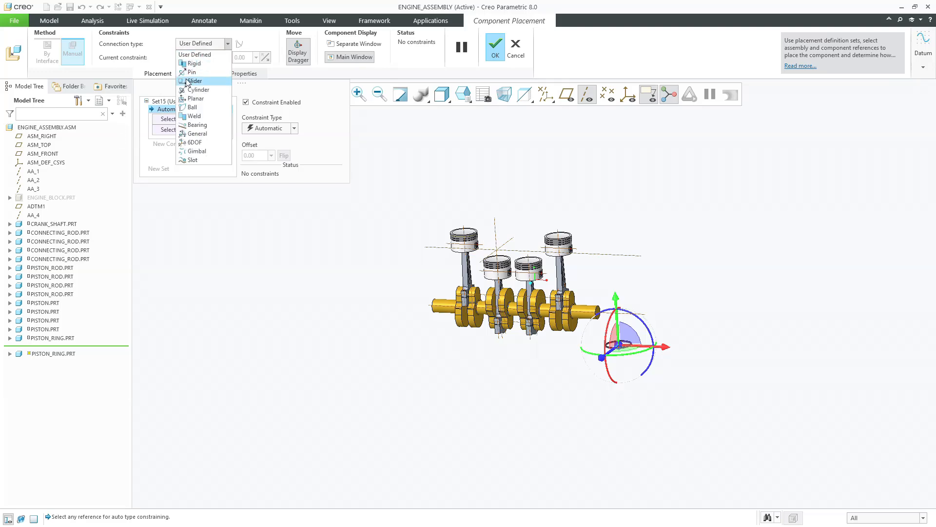
pyautogui.click(191, 73)
# Step: Align the second piston ring's cylindrical surface with the first piston's cylindrical surface
pyautogui.scroll(6, 604, 321)
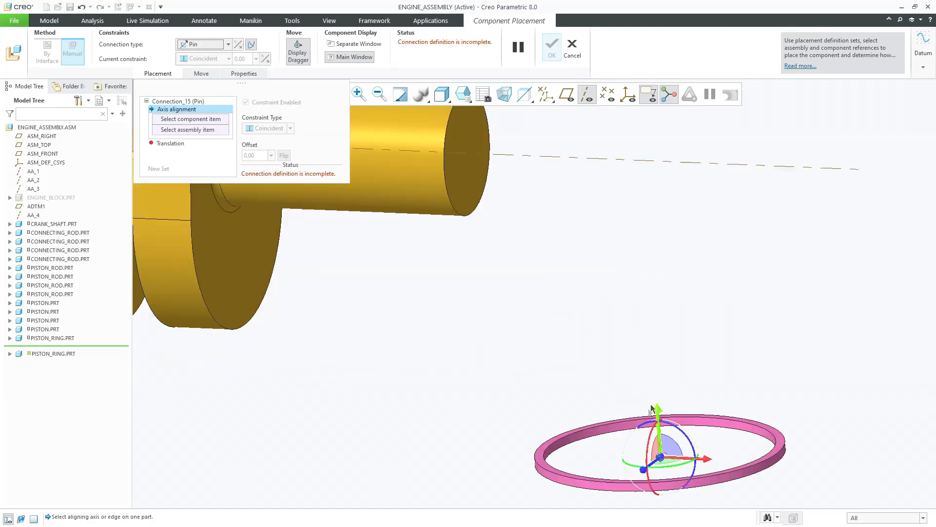
pyautogui.click(623, 429)
pyautogui.scroll(-5, 623, 428)
pyautogui.scroll(5, 403, 274)
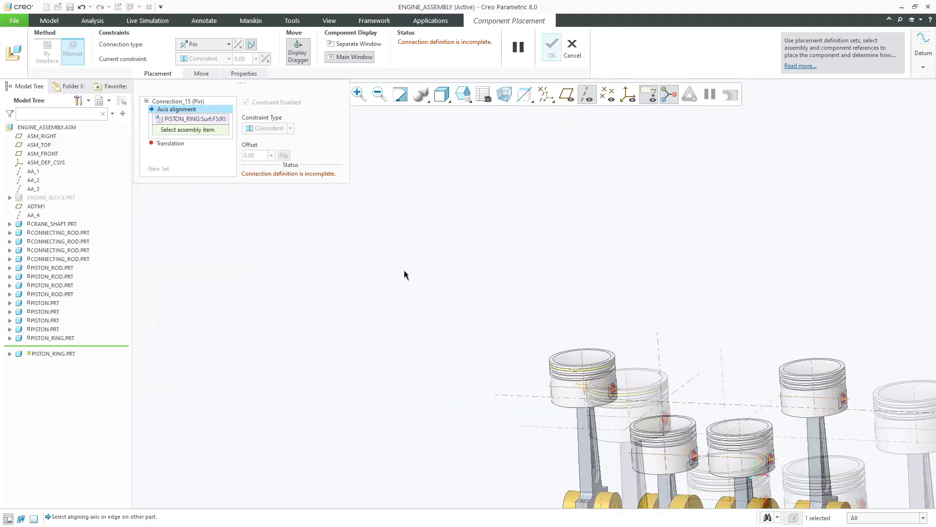
pyautogui.scroll(5, 831, 475)
pyautogui.click(462, 232)
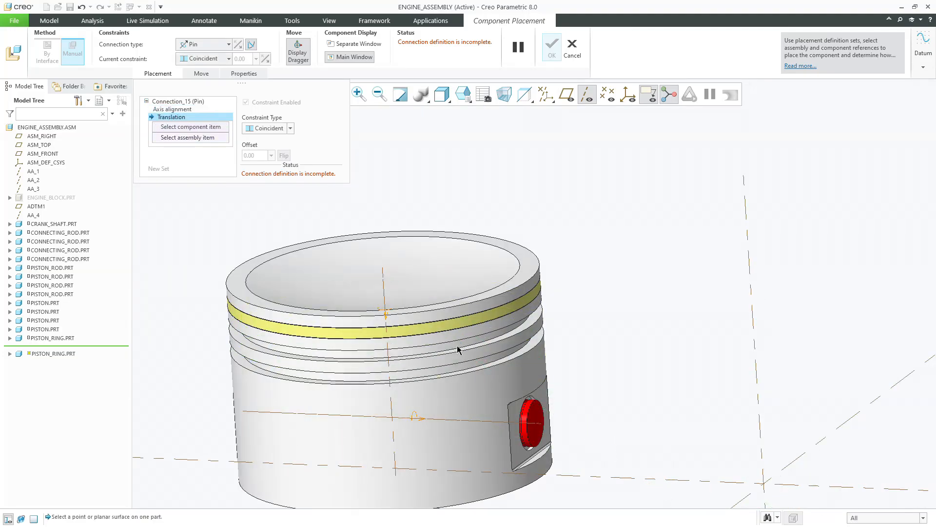
# Step: Make the second piston ring's flat face coincident with the side face of the first piston's second ring groove
pyautogui.scroll(-5, 457, 348)
pyautogui.scroll(-2, 457, 347)
pyautogui.scroll(8, 429, 468)
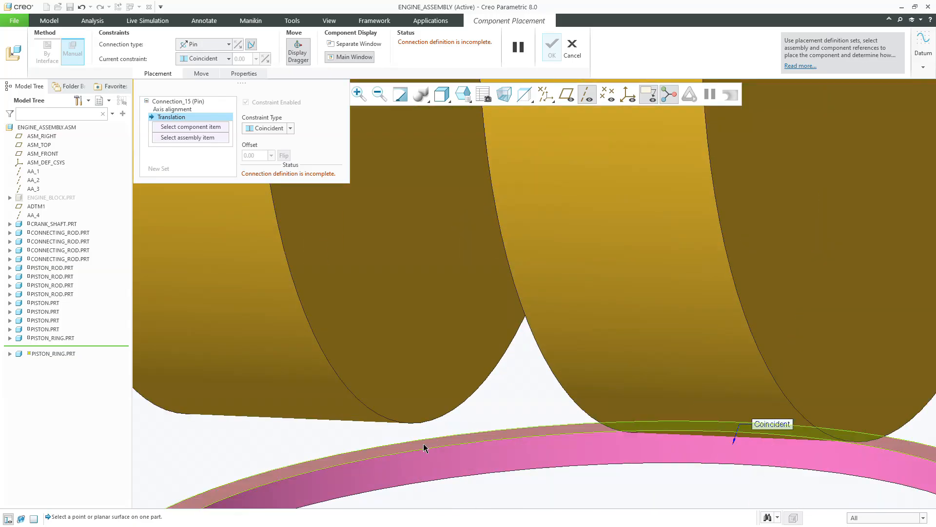
pyautogui.click(423, 448)
pyautogui.scroll(-8, 426, 442)
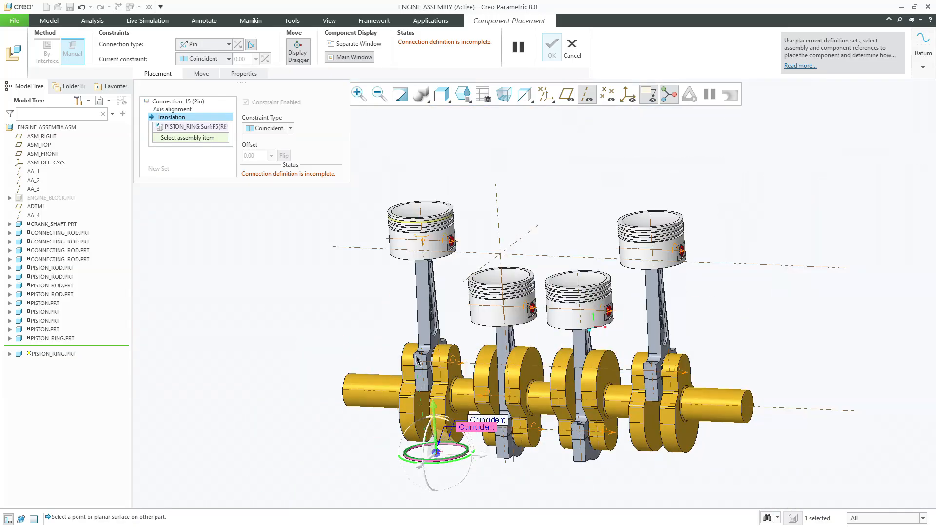
pyautogui.moveTo(418, 361); pyautogui.dragTo(412, 326, button='middle')
pyautogui.scroll(10, 405, 300)
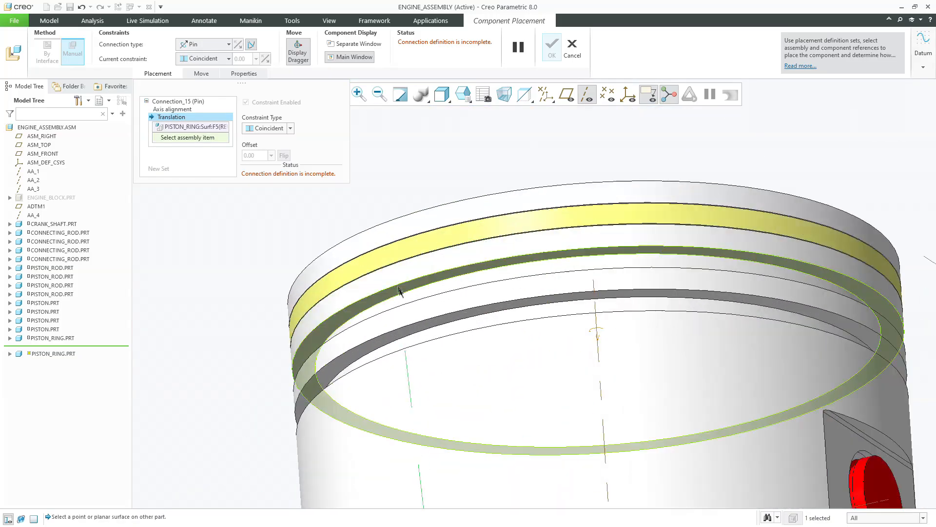
# Step: Reference the first piston's second groove face for the ring's translation, using a Distance constraint with an offset, and accept the placement
pyautogui.click(402, 296)
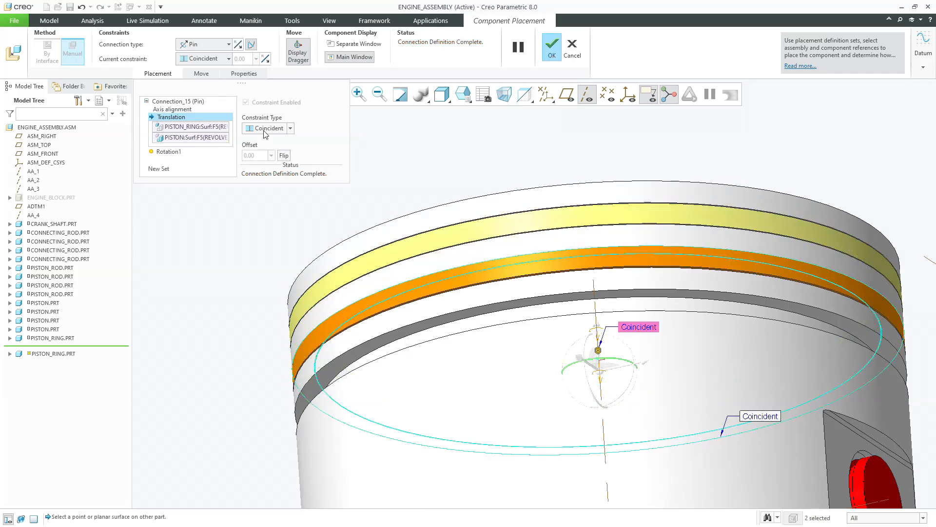
pyautogui.write('.')
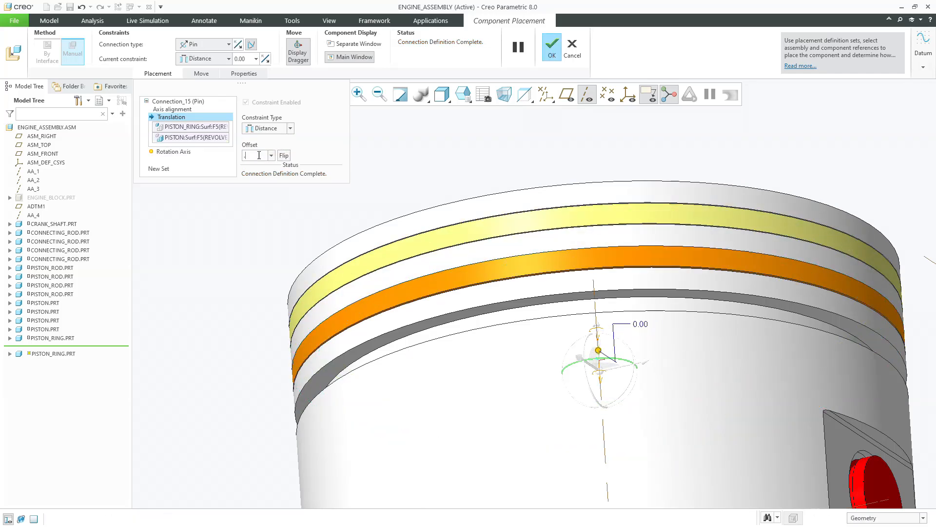
pyautogui.press('Return')
pyautogui.middleClick(441, 157)
pyautogui.moveTo(441, 157); pyautogui.dragTo(443, 161, button='middle')
# Step: Insert piston_ring.prt into the assembly for the second piston and set its connection type to Pin
pyautogui.scroll(-10, 357, 224)
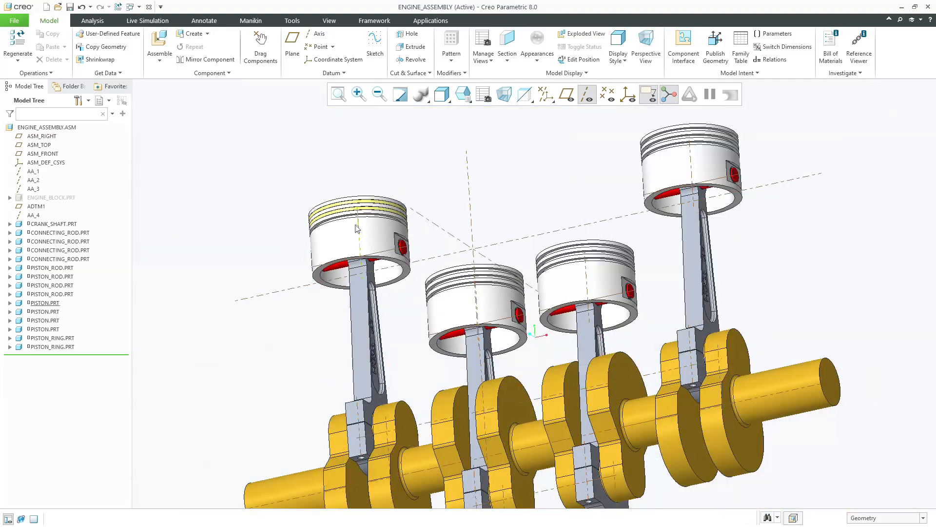
pyautogui.click(160, 41)
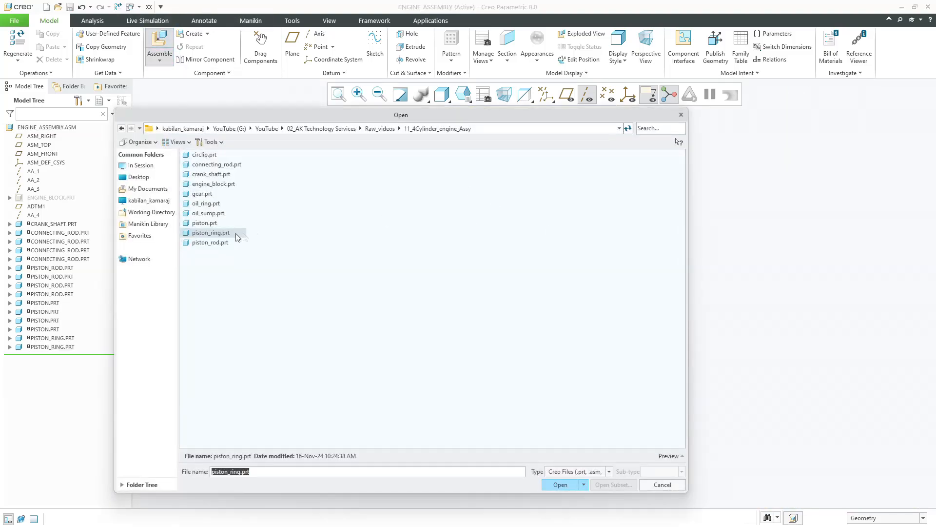
pyautogui.doubleClick(221, 233)
pyautogui.scroll(8, 581, 319)
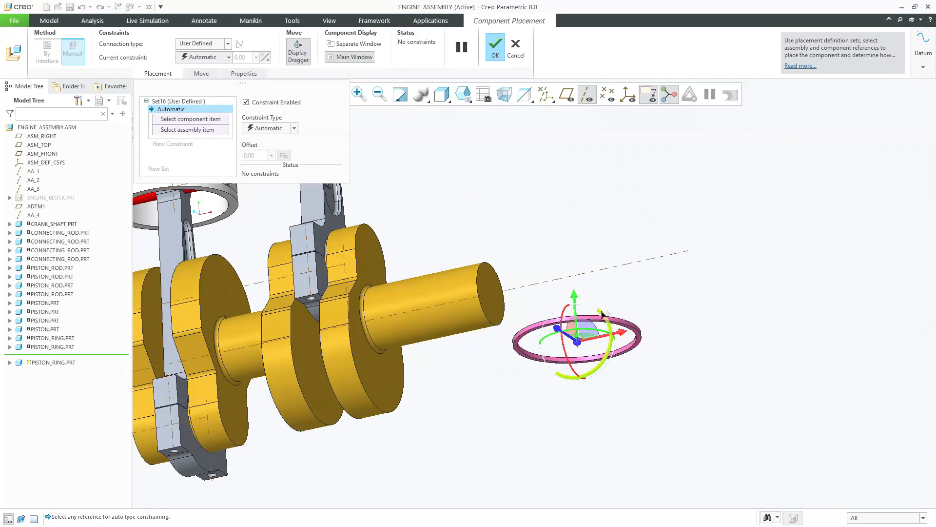
pyautogui.scroll(3, 580, 317)
pyautogui.scroll(-2, 292, 256)
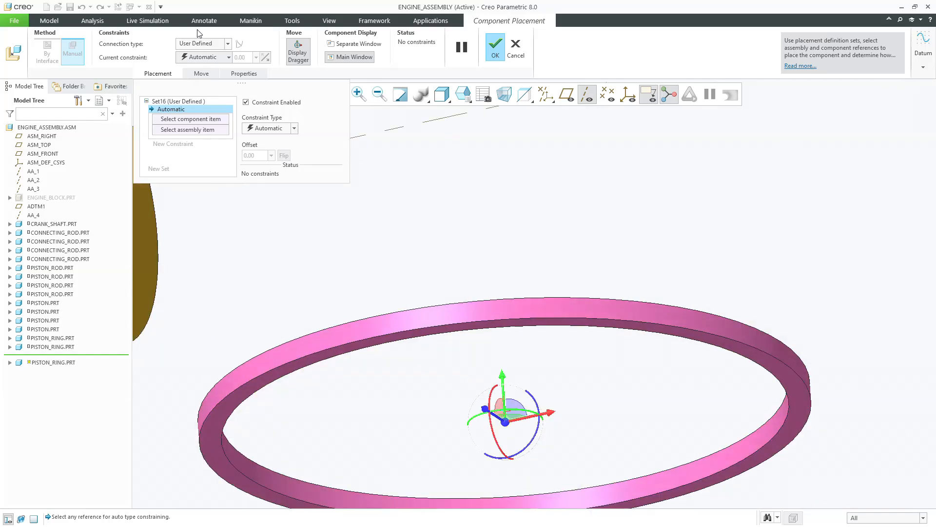
pyautogui.click(200, 43)
pyautogui.click(204, 70)
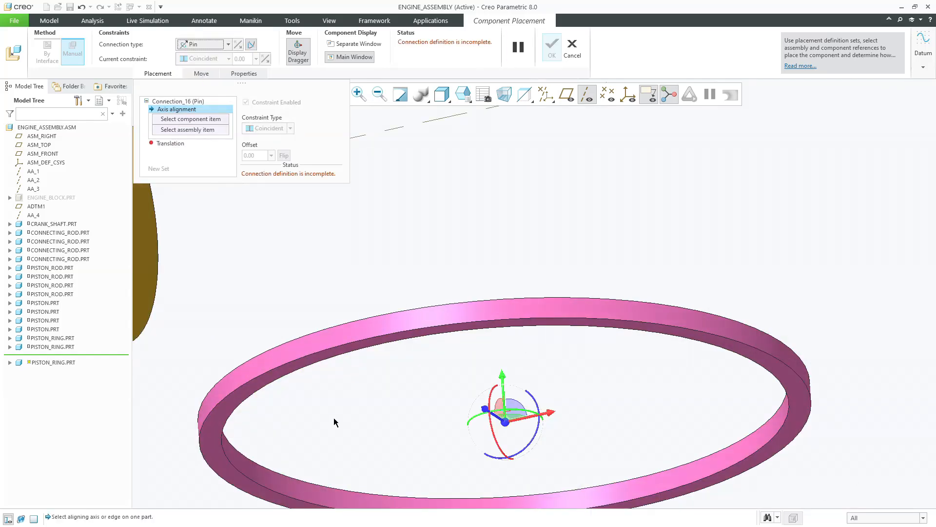
# Step: Align the new ring's axis with the second piston by pairing the ring's cylindrical surface with the piston's top ring groove wall
pyautogui.click(294, 487)
pyautogui.scroll(-5, 487, 296)
pyautogui.scroll(6, 227, 258)
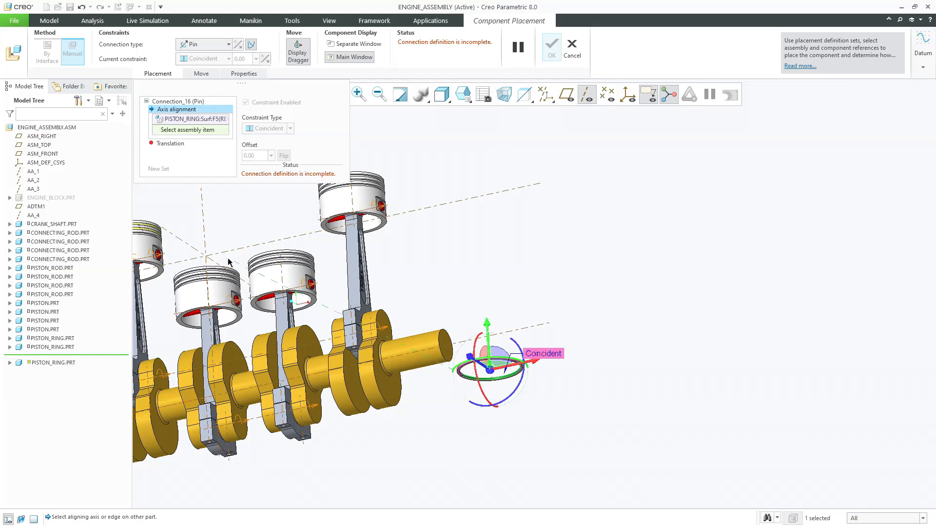
pyautogui.scroll(3, 281, 305)
pyautogui.scroll(5, 273, 275)
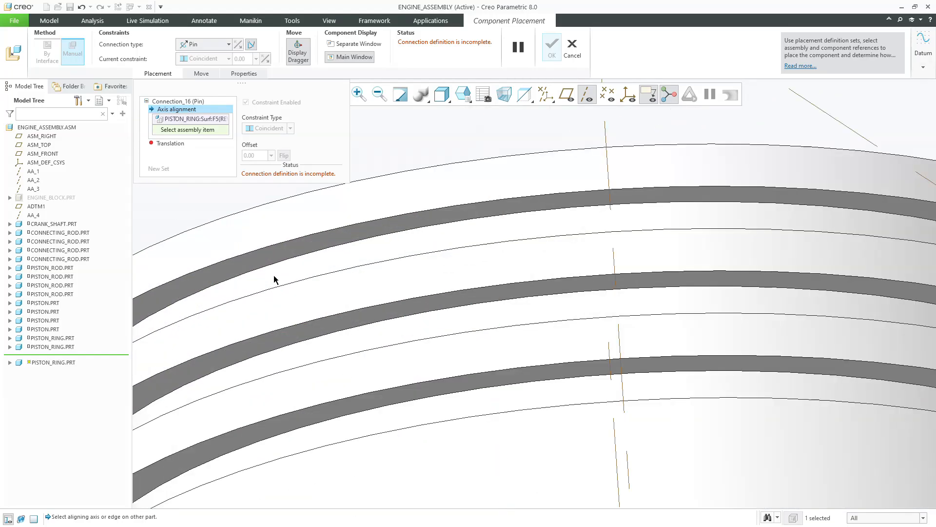
pyautogui.click(274, 279)
# Step: Define the ring's translation by pairing its flat face with the upper face of the second piston's top groove
pyautogui.scroll(-5, 275, 276)
pyautogui.scroll(-3, 434, 312)
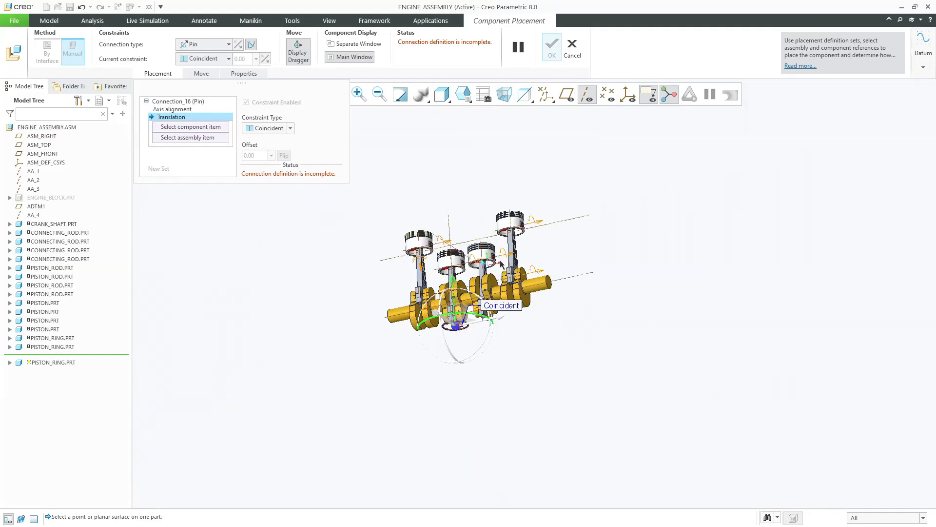
pyautogui.scroll(3, 434, 318)
pyautogui.scroll(5, 434, 317)
pyautogui.click(391, 261)
pyautogui.scroll(-5, 402, 341)
pyautogui.scroll(2, 416, 132)
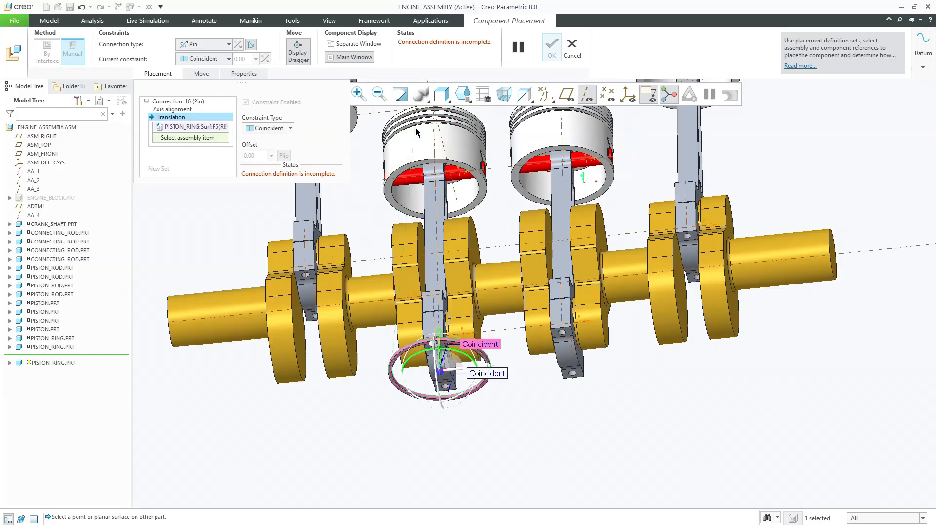
pyautogui.scroll(3, 416, 131)
pyautogui.click(417, 134)
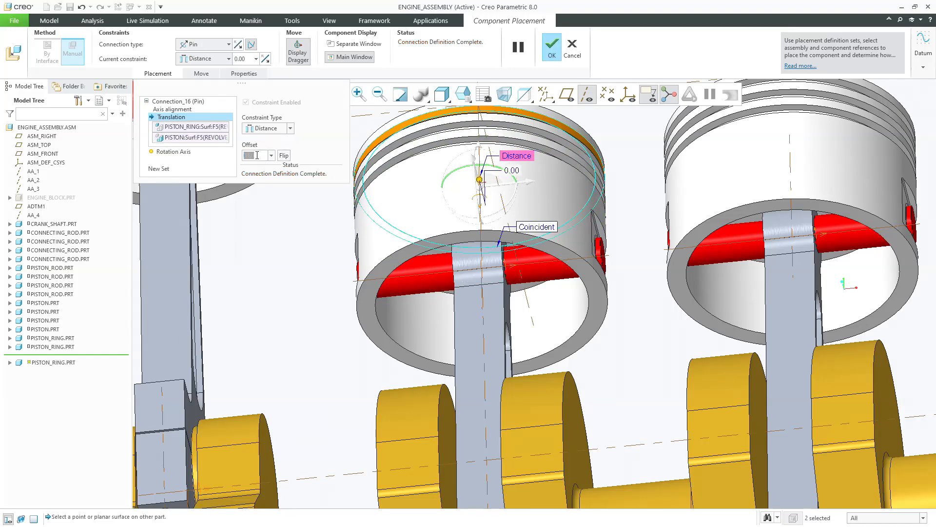
# Step: Set the ring's translation Distance offset to 0.25 and accept the placement
pyautogui.write('1')
pyautogui.press('Return')
pyautogui.middleClick(341, 244)
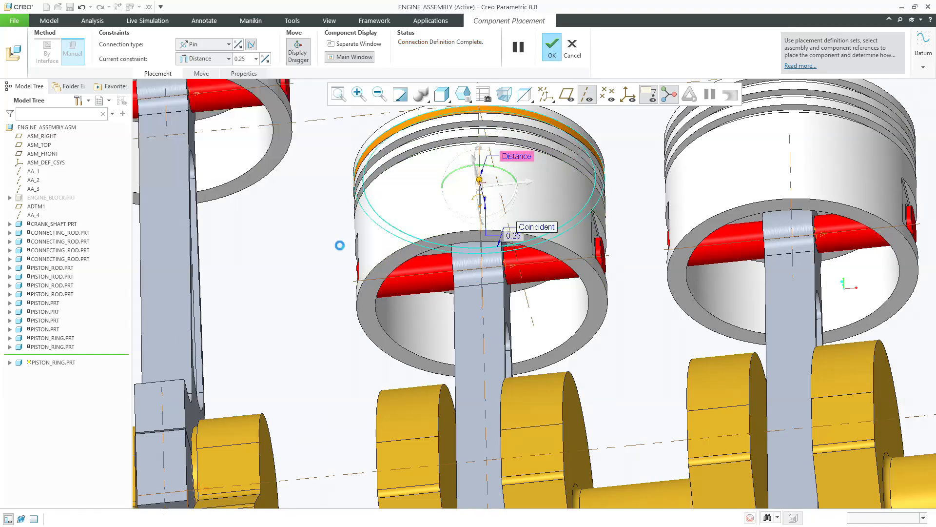
# Step: Insert another piston_ring.prt for the second piston's second groove and set its connection type to Pin
pyautogui.scroll(-4, 341, 245)
pyautogui.scroll(-3, 341, 244)
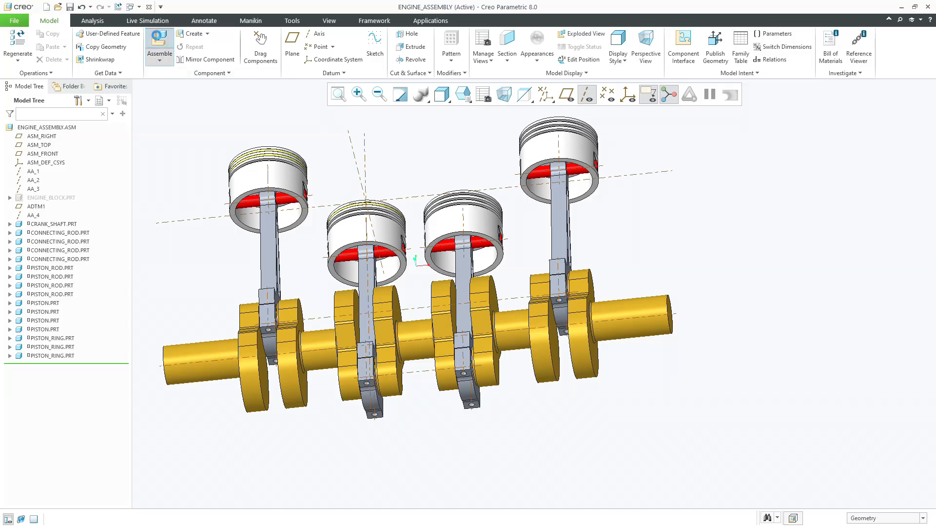
pyautogui.click(160, 43)
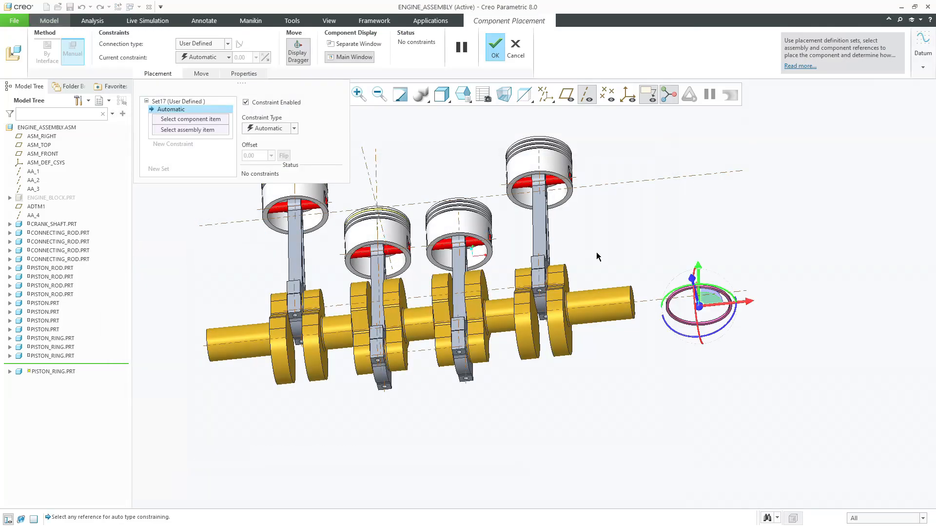
pyautogui.click(200, 44)
pyautogui.click(195, 61)
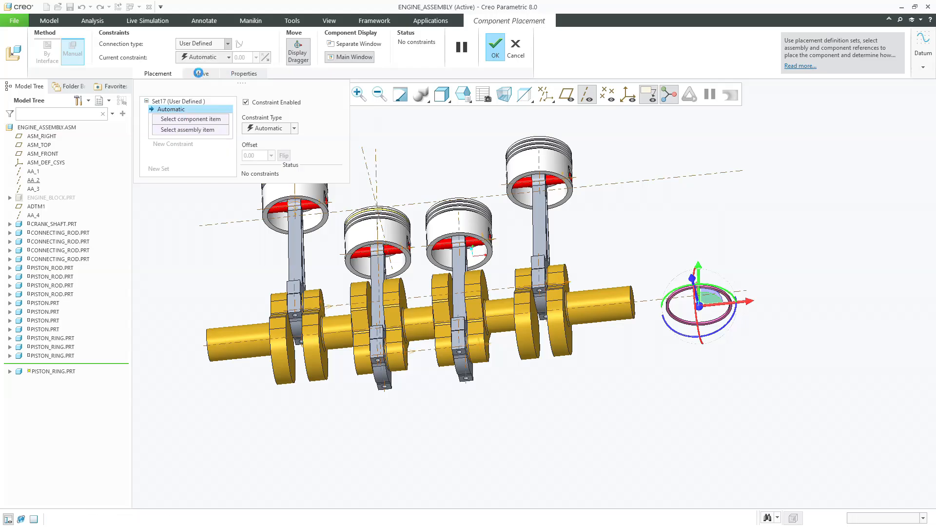
# Step: Align the ring's outer cylindrical surface with the second piston's second groove wall as the pin axis
pyautogui.scroll(2, 685, 291)
pyautogui.scroll(3, 686, 292)
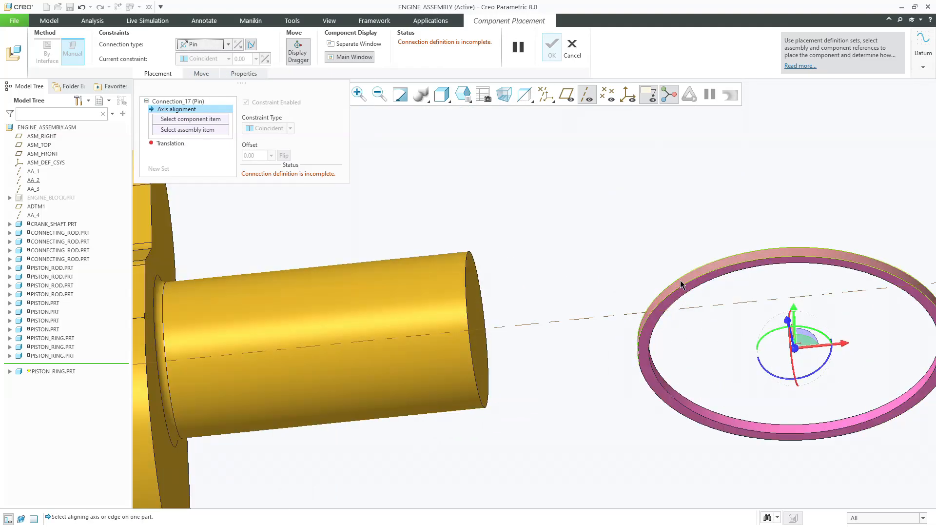
pyautogui.click(681, 284)
pyautogui.scroll(-5, 681, 285)
pyautogui.scroll(5, 447, 226)
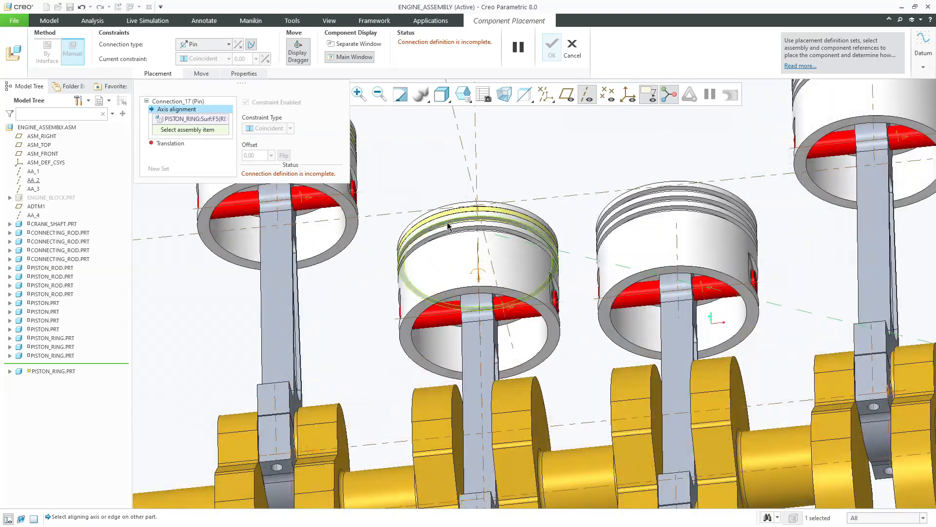
pyautogui.scroll(4, 447, 226)
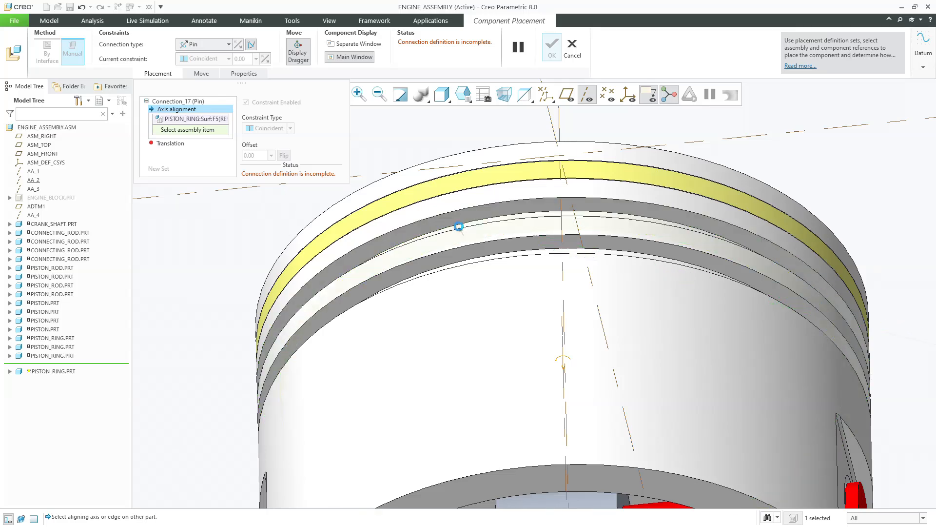
pyautogui.click(458, 226)
# Step: Define the ring's translation by pairing its top flat face with the upper face of the second piston's second groove
pyautogui.scroll(-6, 467, 352)
pyautogui.scroll(8, 467, 352)
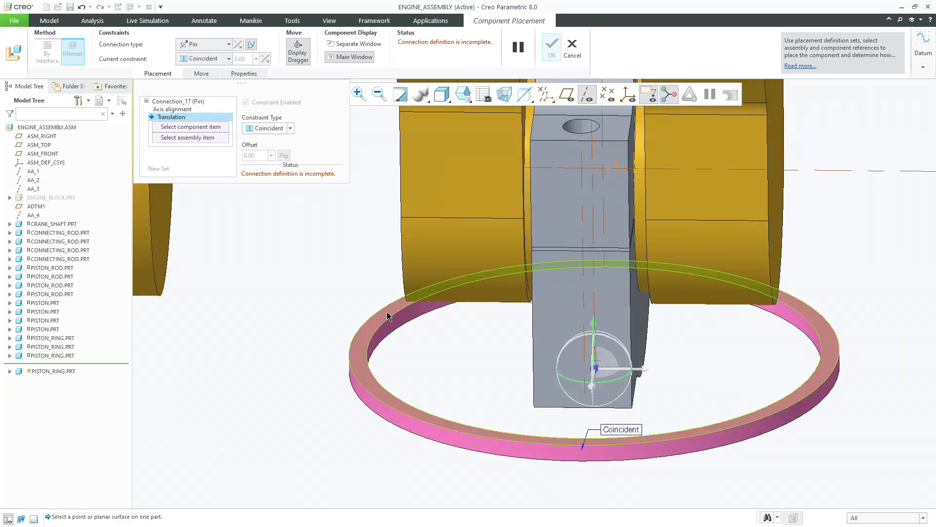
pyautogui.click(387, 316)
pyautogui.scroll(-6, 476, 312)
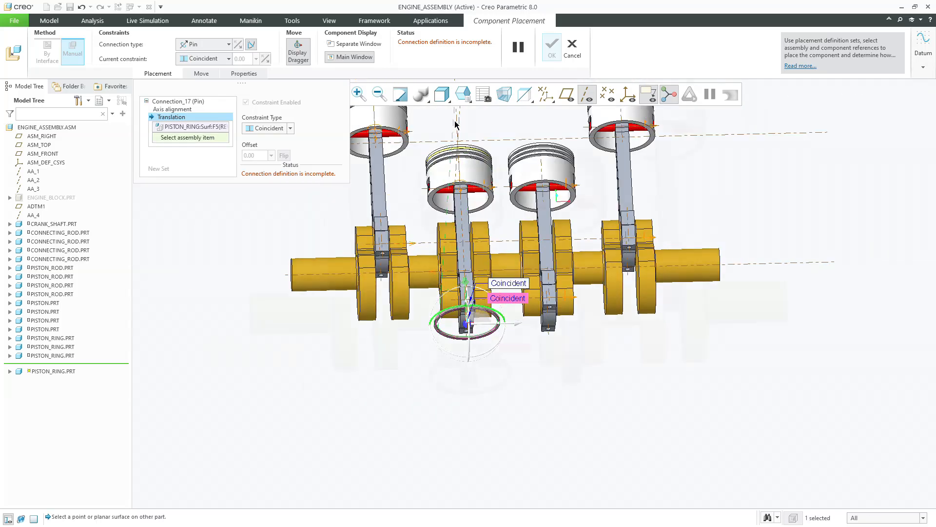
pyautogui.scroll(10, 431, 164)
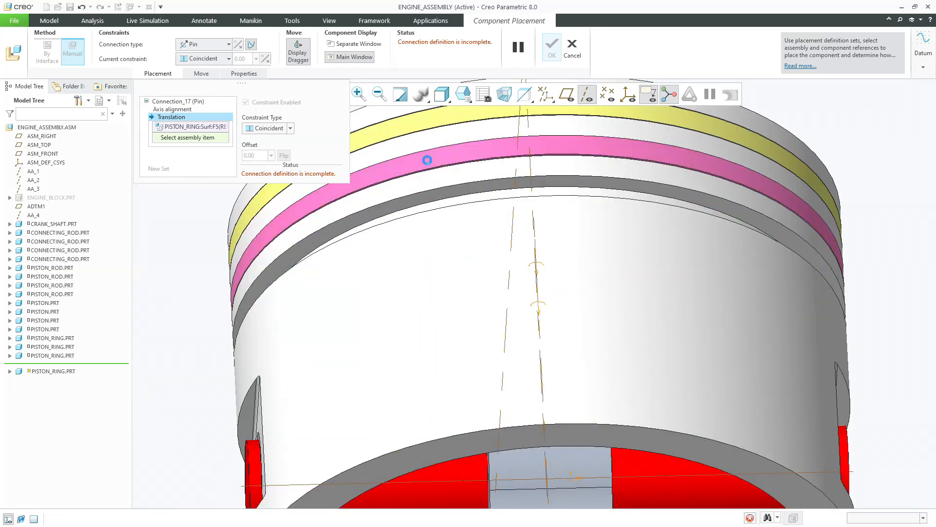
pyautogui.click(430, 159)
# Step: Change the ring's translation constraint to Distance with an offset of 0.26 and accept the placement
pyautogui.click(280, 141)
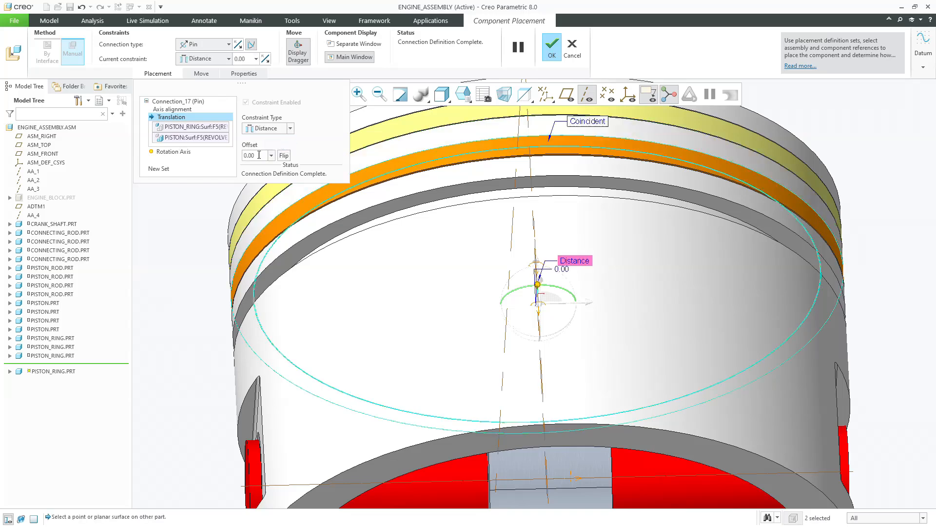
pyautogui.write('0.26')
pyautogui.press('Return')
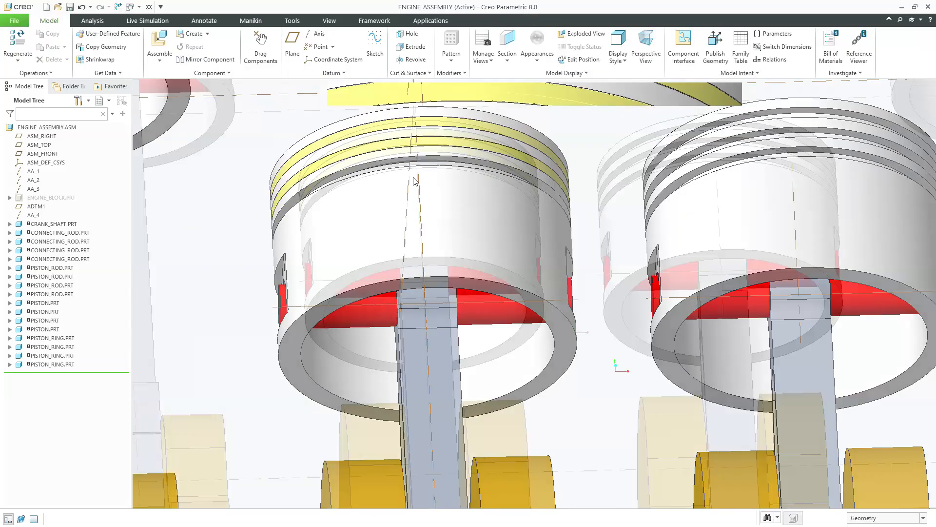
# Step: Insert piston_ring.prt for the third piston and set its connection type to Pin
pyautogui.scroll(-5, 413, 181)
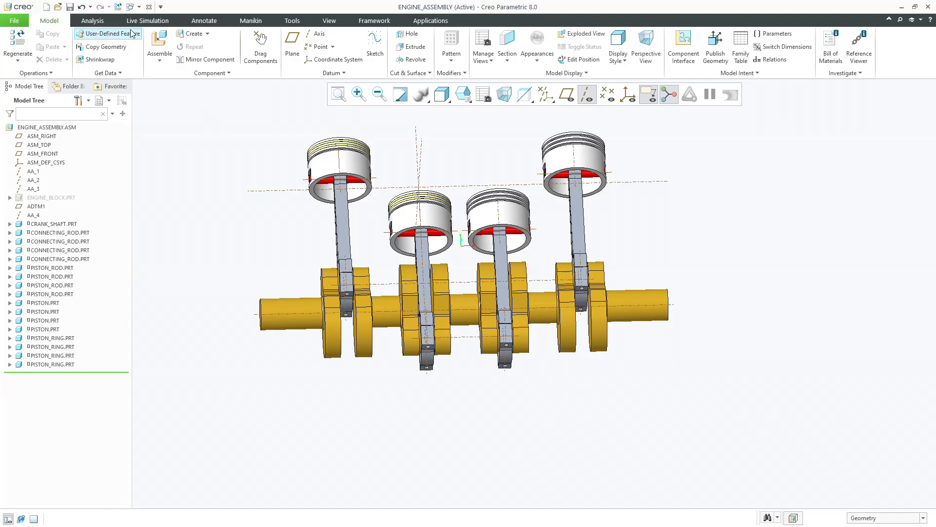
pyautogui.click(159, 41)
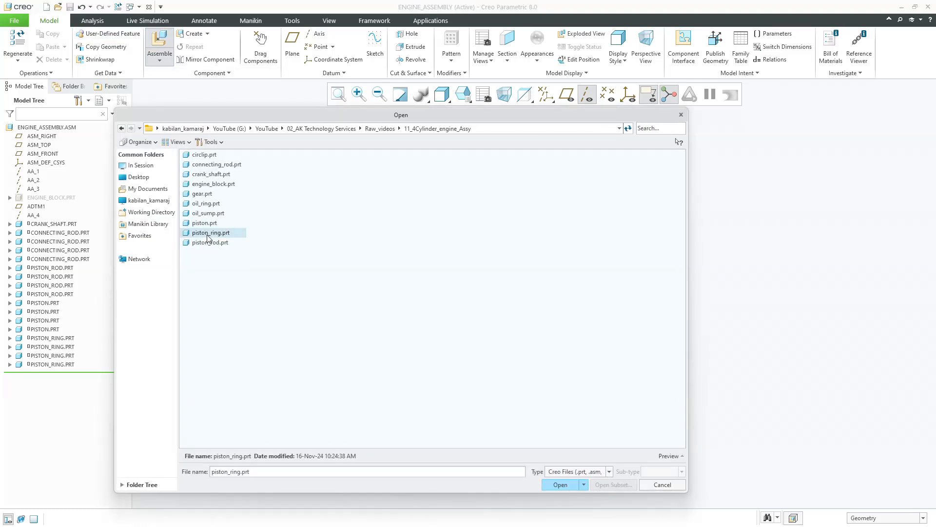
pyautogui.doubleClick(208, 234)
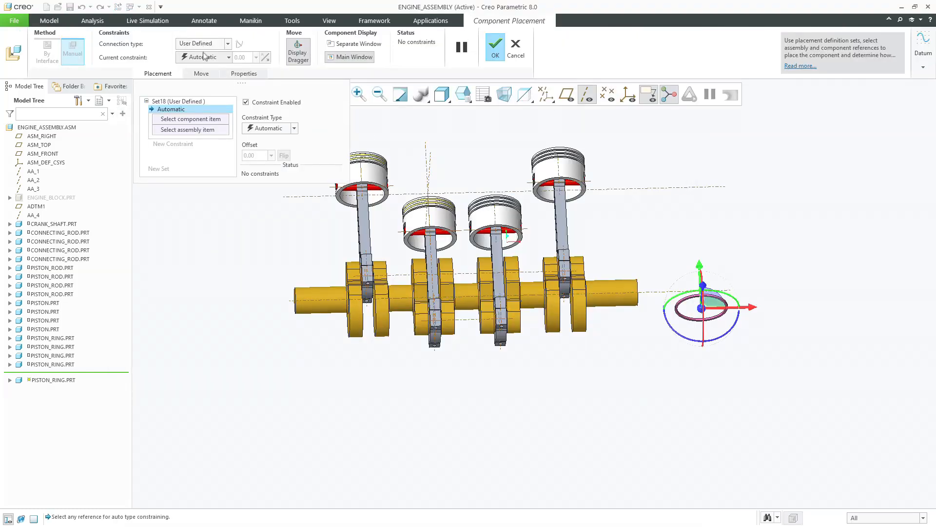
pyautogui.click(202, 43)
pyautogui.click(195, 73)
# Step: Align the new ring's axis with the third piston by pairing the ring's surface with the piston's cylindrical surface near the top groove
pyautogui.scroll(5, 656, 261)
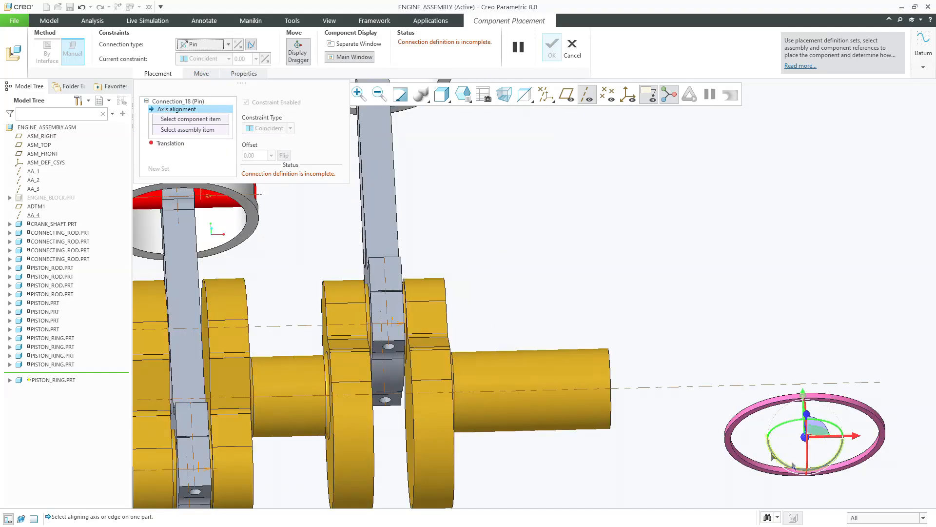
pyautogui.scroll(2, 767, 431)
pyautogui.click(755, 463)
pyautogui.scroll(-4, 755, 463)
pyautogui.scroll(6, 615, 353)
pyautogui.scroll(2, 610, 313)
pyautogui.click(610, 309)
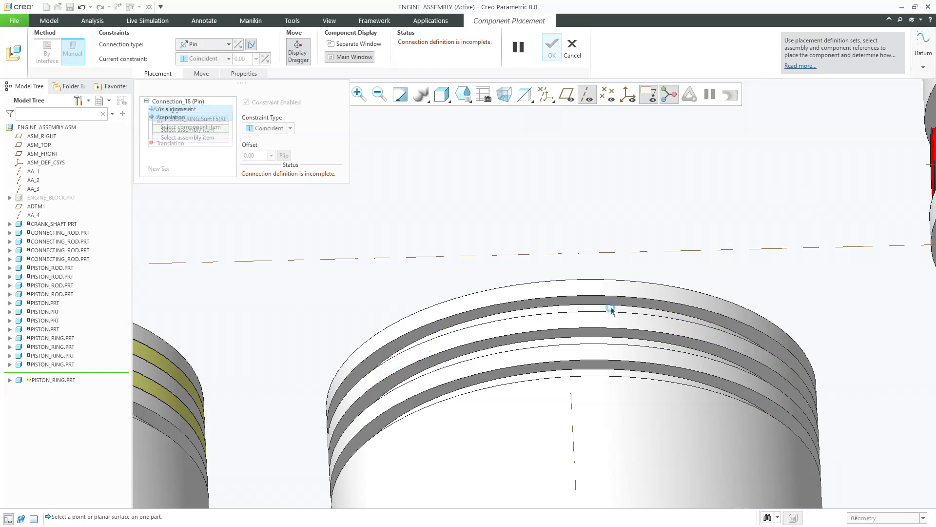
# Step: Define the ring's translation by pairing its top flat face with the upper face of the third piston's top groove
pyautogui.scroll(-8, 609, 308)
pyautogui.moveTo(413, 417); pyautogui.dragTo(411, 456, button='middle')
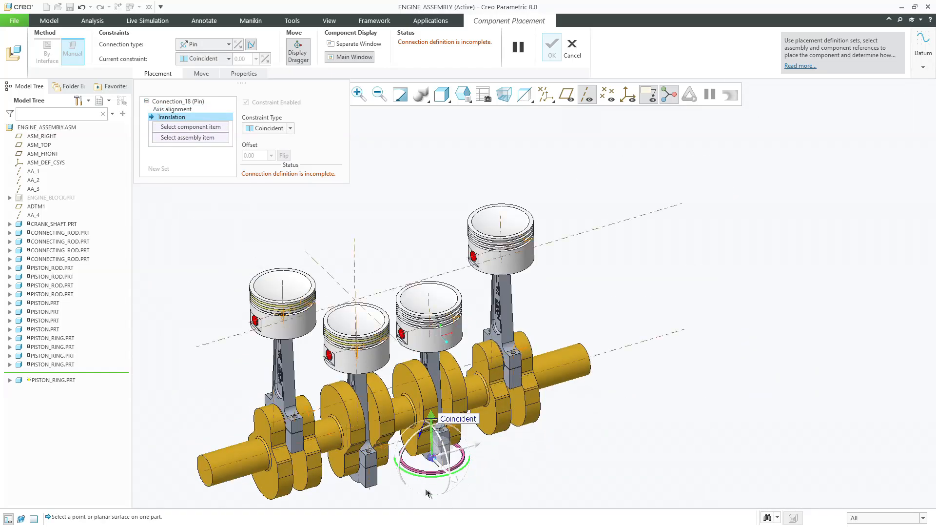
pyautogui.scroll(5, 411, 459)
pyautogui.scroll(2, 402, 439)
pyautogui.click(401, 432)
pyautogui.scroll(-7, 405, 434)
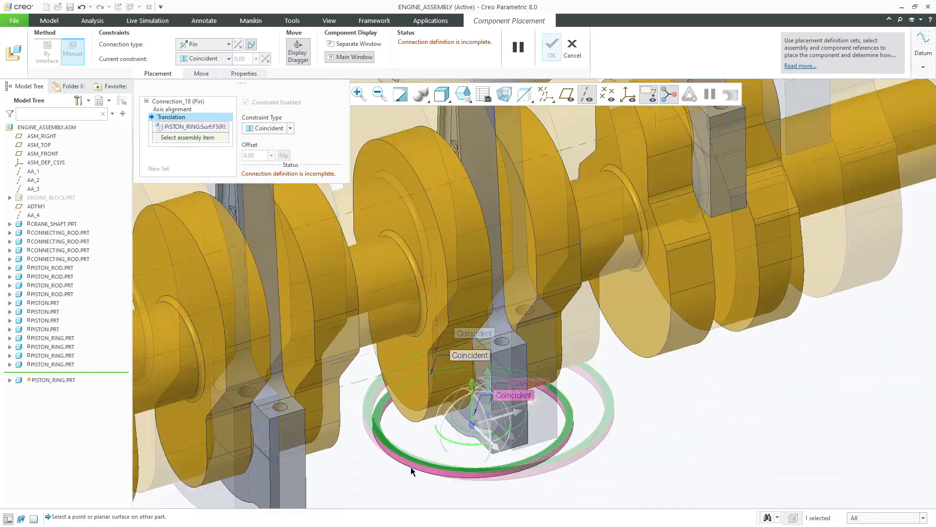
pyautogui.scroll(6, 429, 258)
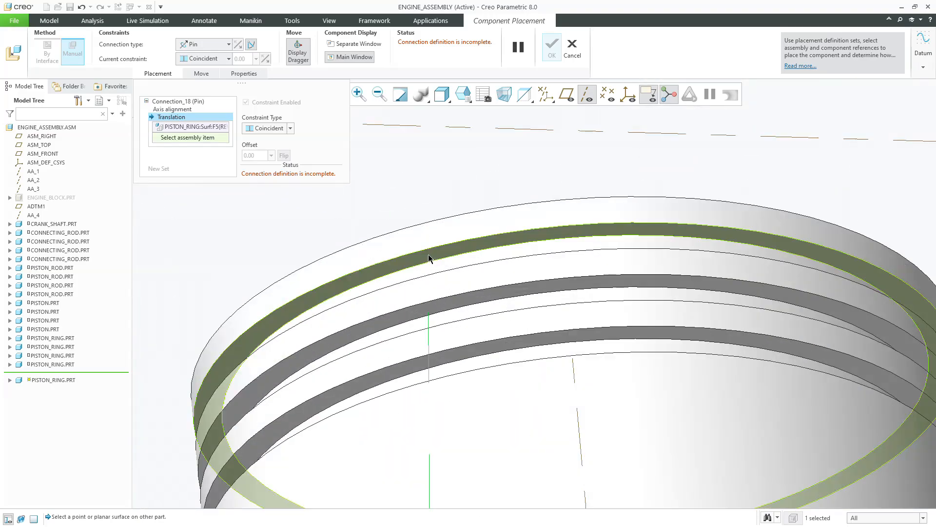
pyautogui.click(429, 258)
# Step: Change the third piston ring's translation constraint to Distance, enter an offset and accept the placement
pyautogui.scroll(-5, 429, 259)
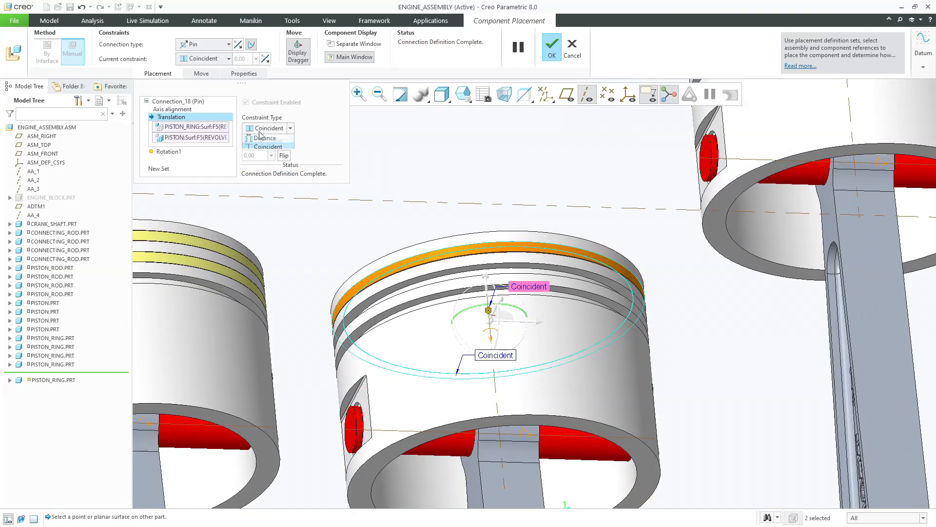
pyautogui.click(263, 140)
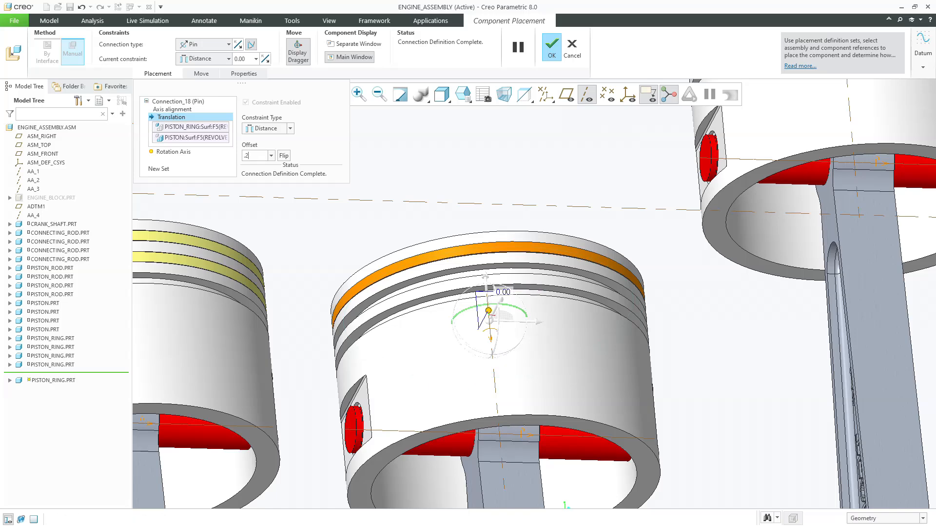
pyautogui.middleClick(369, 176)
# Step: Insert another piston_ring.prt into the assembly for the second groove of the third piston
pyautogui.scroll(4, 375, 166)
pyautogui.click(158, 42)
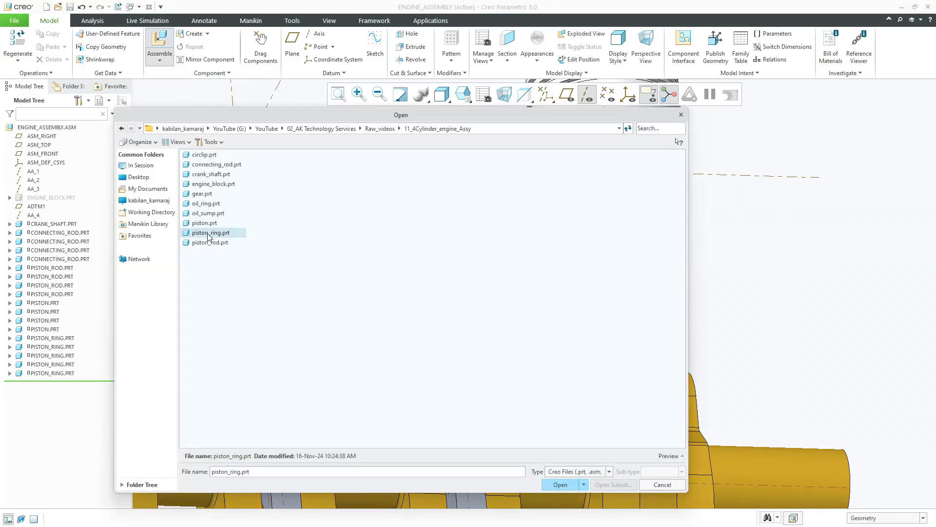
pyautogui.doubleClick(209, 233)
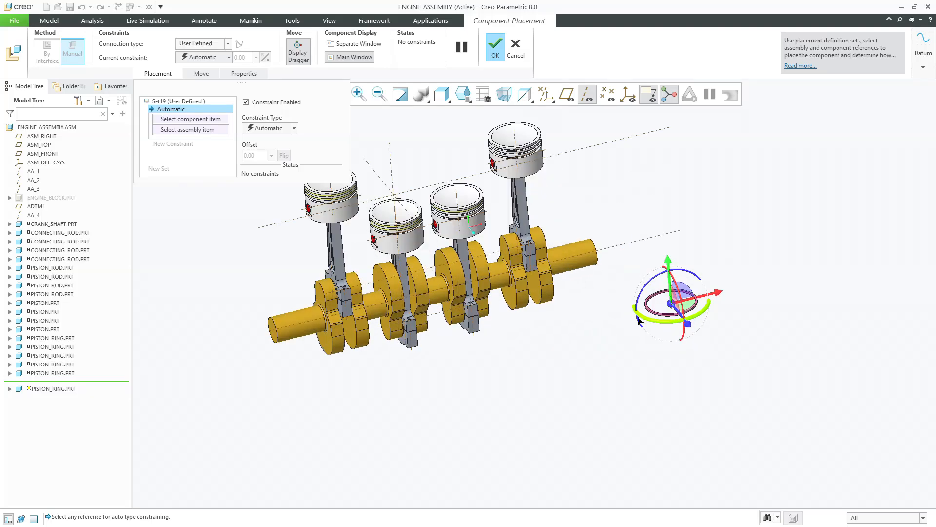
# Step: Make the new ring's outer surface coincident with the third piston's cylindrical surface next to the second groove
pyautogui.scroll(-5, 644, 312)
pyautogui.click(630, 318)
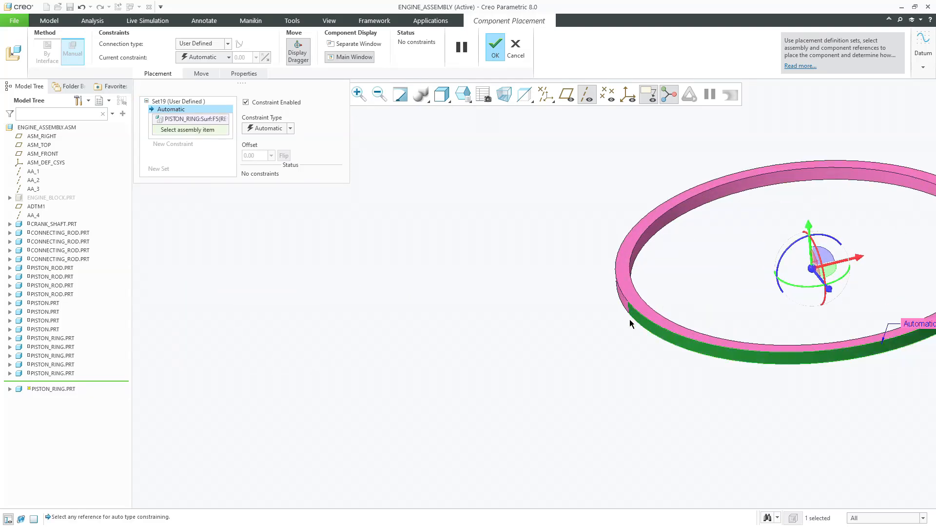
pyautogui.scroll(5, 630, 319)
pyautogui.scroll(-10, 373, 247)
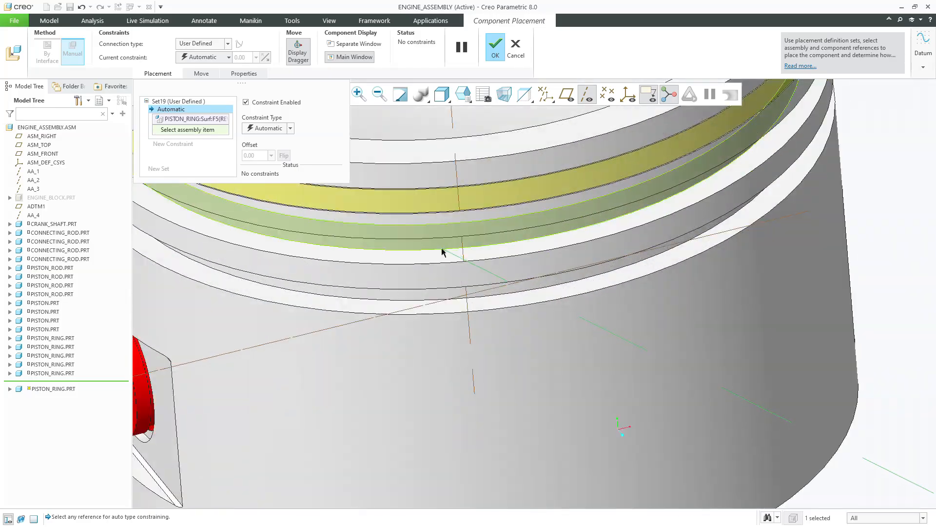
pyautogui.click(442, 250)
pyautogui.scroll(8, 441, 251)
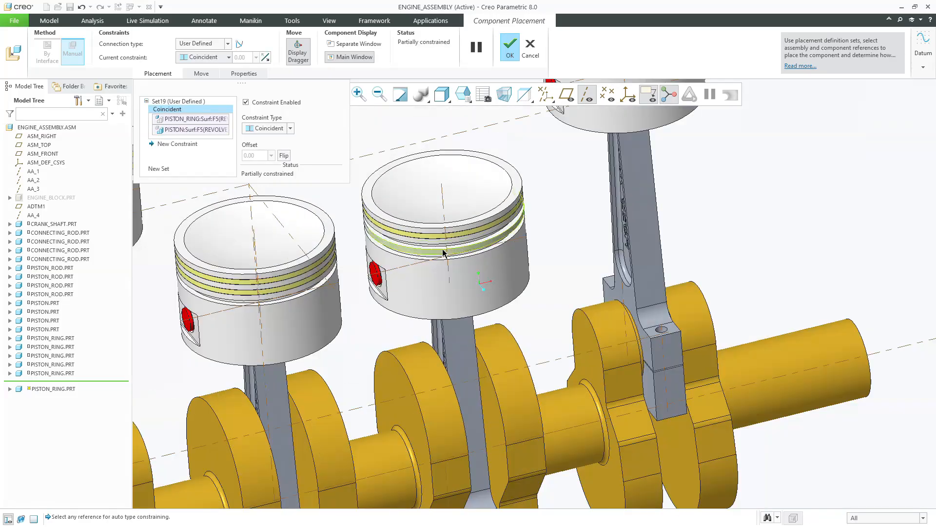
# Step: Constrain the ring's flat face to the upper face of the third piston's second groove at a distance of 0.25 and accept the placement
pyautogui.click(421, 338)
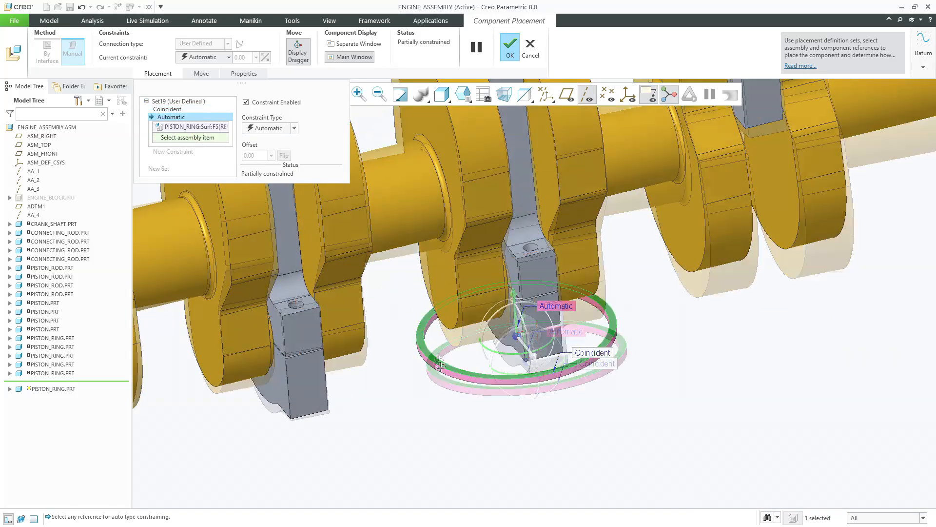
pyautogui.scroll(5, 439, 361)
pyautogui.scroll(5, 428, 128)
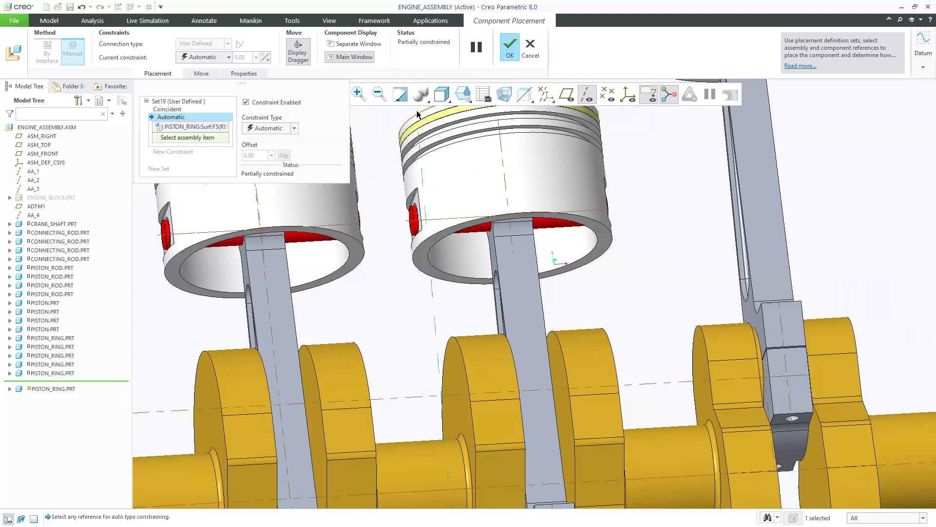
pyautogui.click(427, 165)
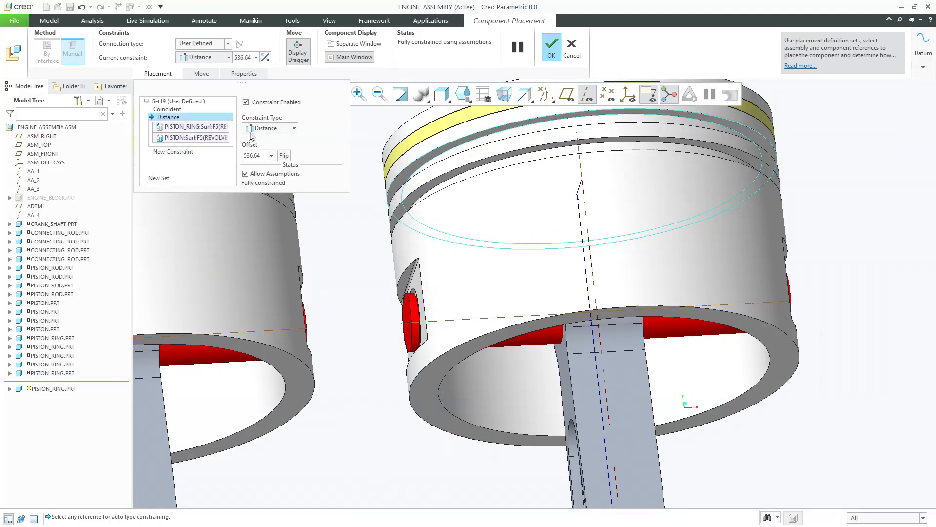
pyautogui.press('Return')
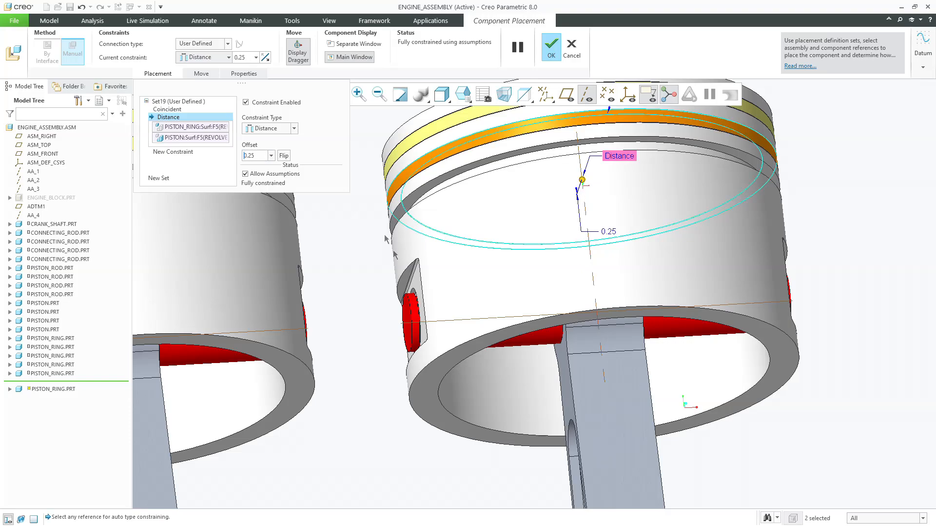
pyautogui.middleClick(382, 273)
# Step: Insert piston_ring.prt for the fourth piston's top groove and set its connection type to Pin
pyautogui.scroll(5, 315, 294)
pyautogui.scroll(5, 551, 234)
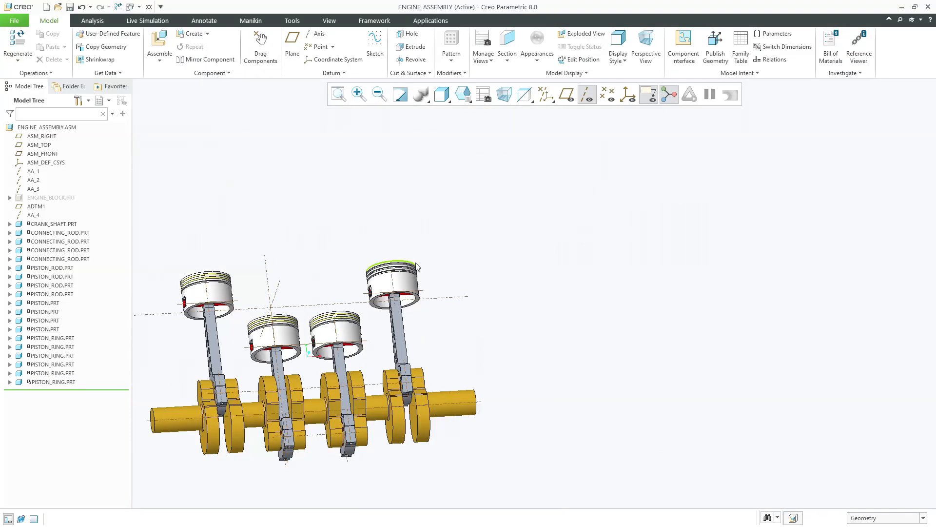
pyautogui.scroll(-8, 292, 195)
pyautogui.click(170, 44)
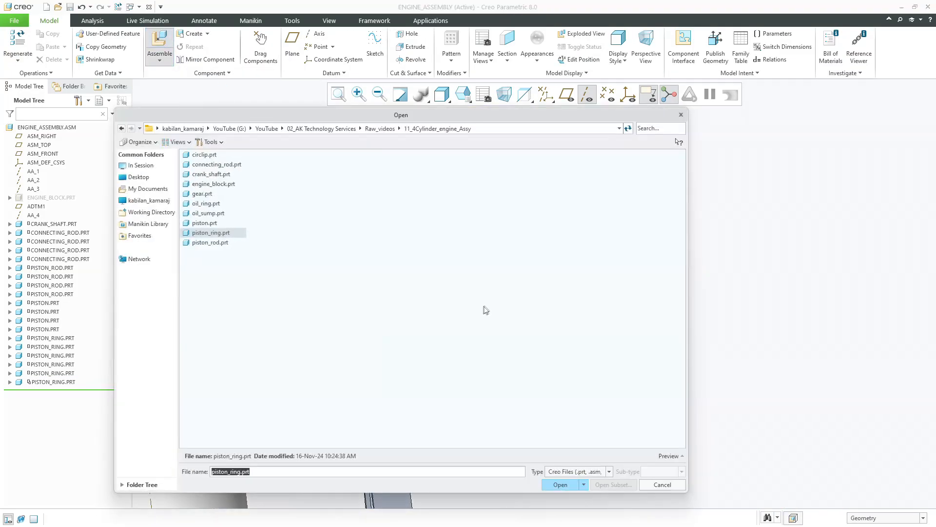
pyautogui.doubleClick(205, 234)
pyautogui.scroll(5, 462, 253)
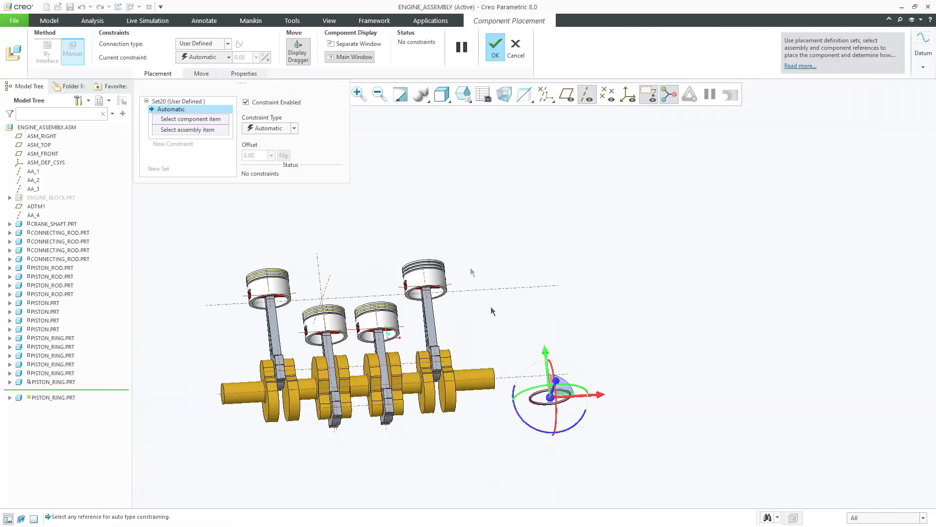
pyautogui.scroll(-4, 543, 422)
pyautogui.click(201, 44)
pyautogui.click(195, 72)
# Step: Align the new ring's axis with the fourth piston by pairing a ring surface with the piston's cylindrical surface near the top groove
pyautogui.scroll(-5, 518, 348)
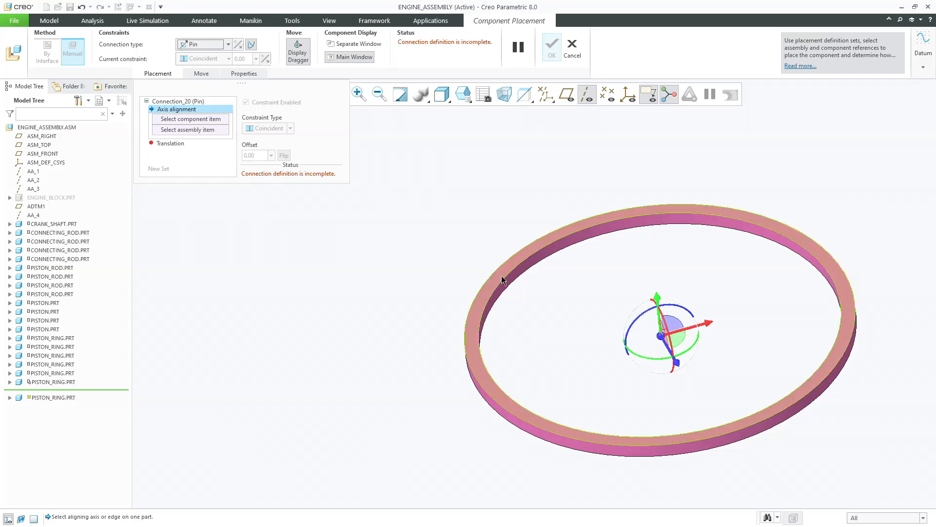
pyautogui.click(506, 287)
pyautogui.scroll(5, 542, 328)
pyautogui.scroll(-3, 439, 244)
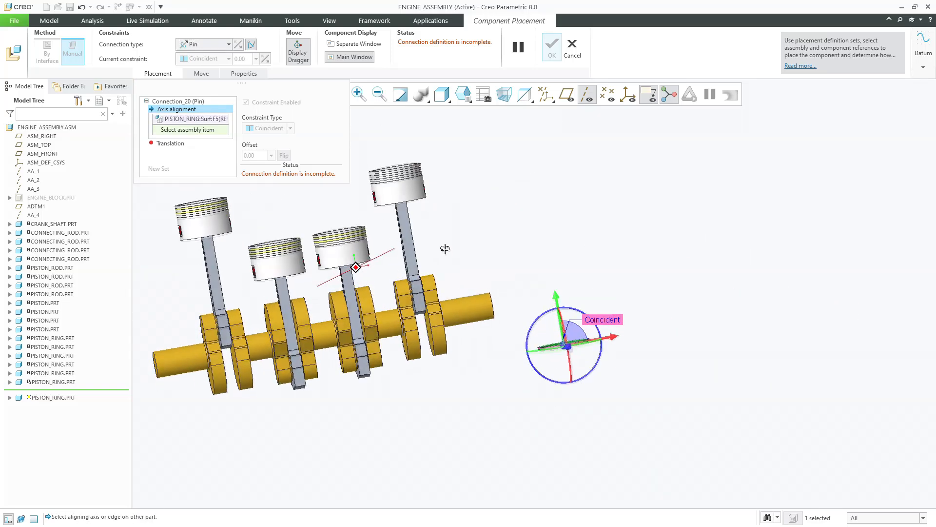
pyautogui.scroll(-4, 412, 214)
pyautogui.click(399, 209)
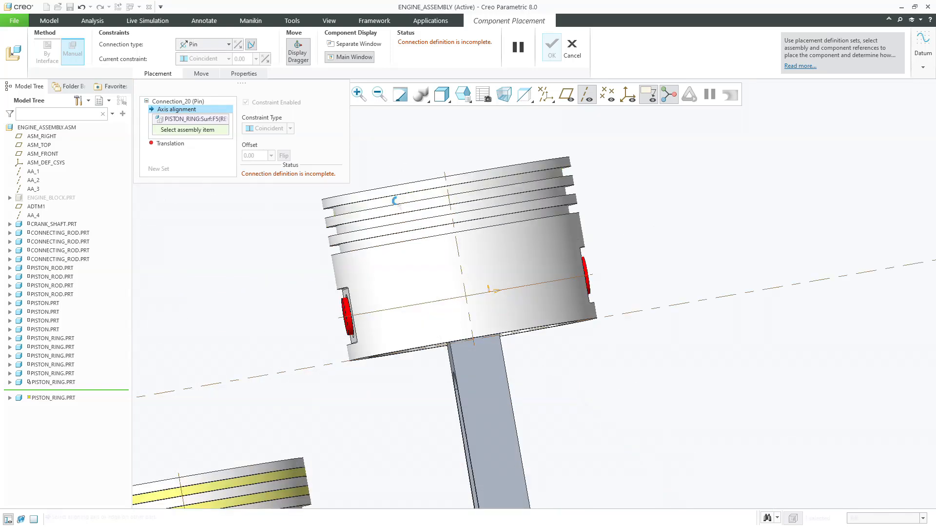
# Step: Pair the ring's flat face with the upper face of the fourth piston's top groove using a Distance offset, and accept the placement
pyautogui.scroll(5, 398, 205)
pyautogui.scroll(-4, 436, 477)
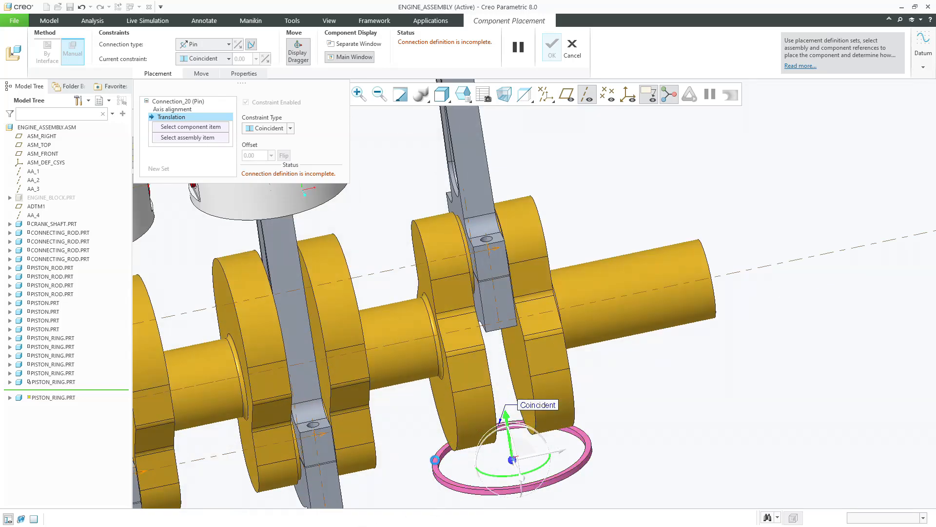
pyautogui.click(435, 459)
pyautogui.scroll(5, 429, 439)
pyautogui.scroll(-8, 433, 261)
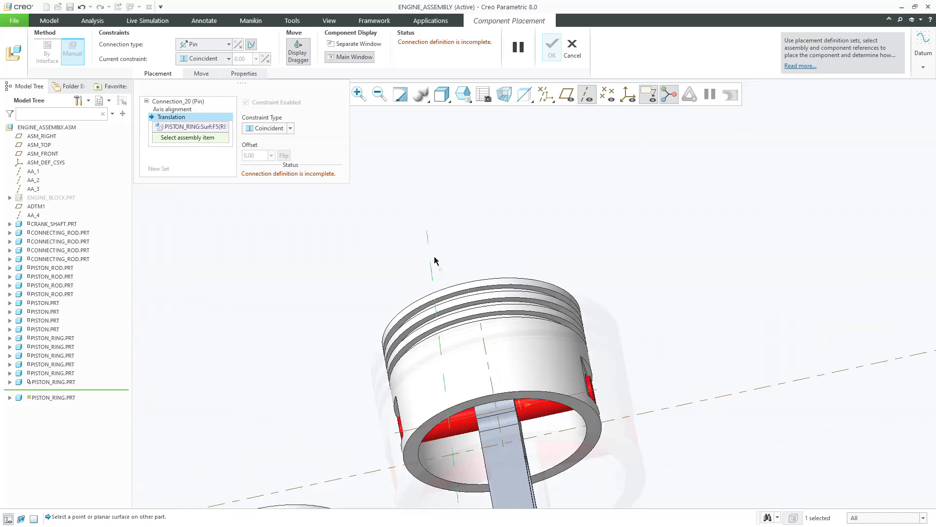
pyautogui.click(439, 375)
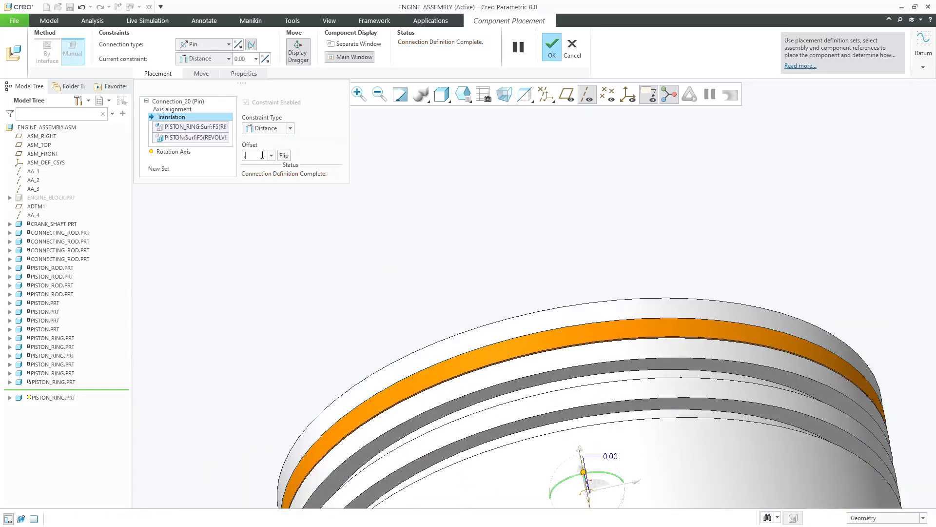
pyautogui.middleClick(434, 205)
# Step: Insert piston_ring.prt for the fourth piston's second groove and set its connection type to Pin
pyautogui.scroll(4, 371, 207)
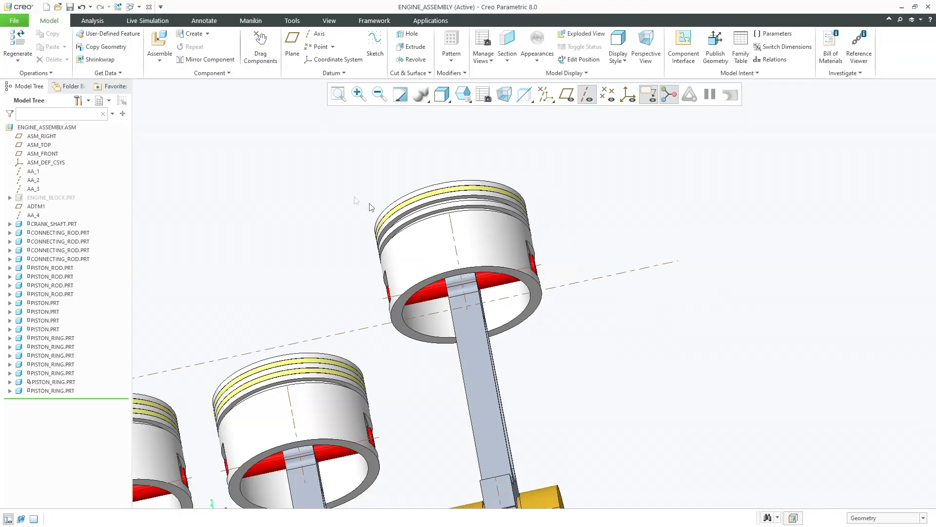
pyautogui.click(170, 47)
pyautogui.doubleClick(228, 237)
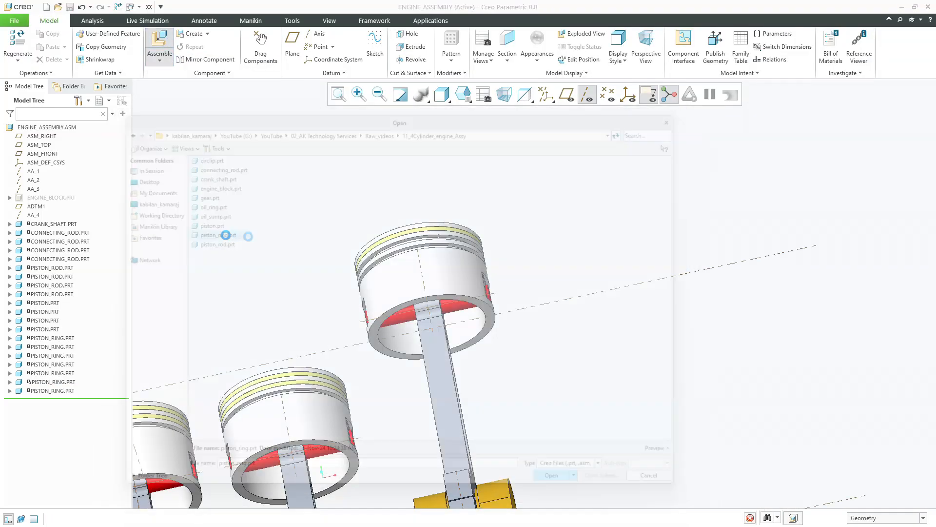
pyautogui.scroll(-6, 593, 425)
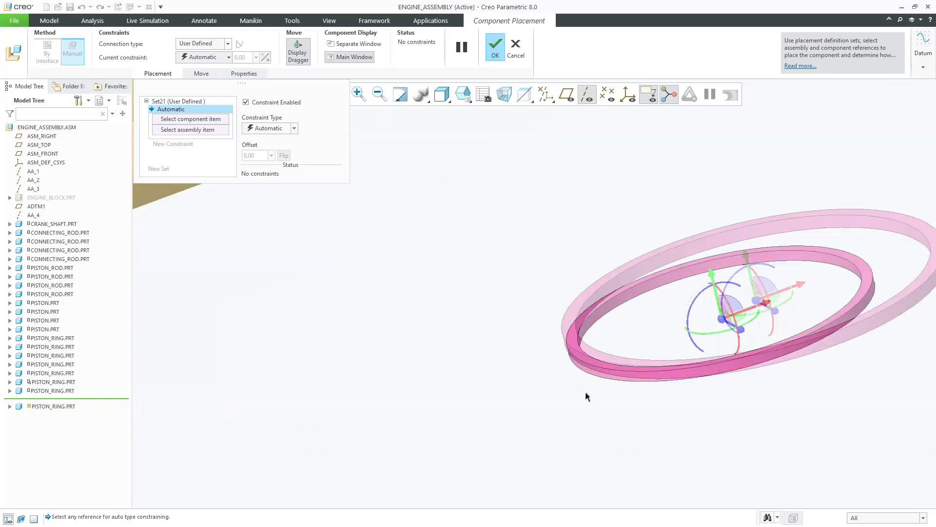
pyautogui.click(181, 45)
pyautogui.click(193, 67)
# Step: Align the second ring's axis with the fourth piston by pairing a ring surface with the piston's cylindrical surface
pyautogui.click(569, 341)
pyautogui.scroll(5, 569, 340)
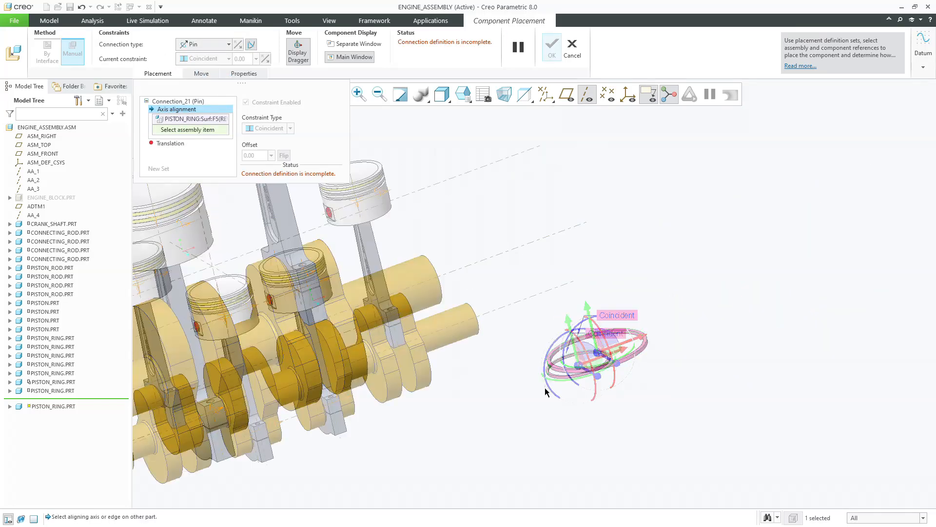
pyautogui.scroll(-5, 370, 175)
pyautogui.click(372, 171)
# Step: Define the second ring's translation by pairing its flat face with the upper face of the fourth piston's second groove
pyautogui.scroll(5, 404, 284)
pyautogui.scroll(-6, 383, 429)
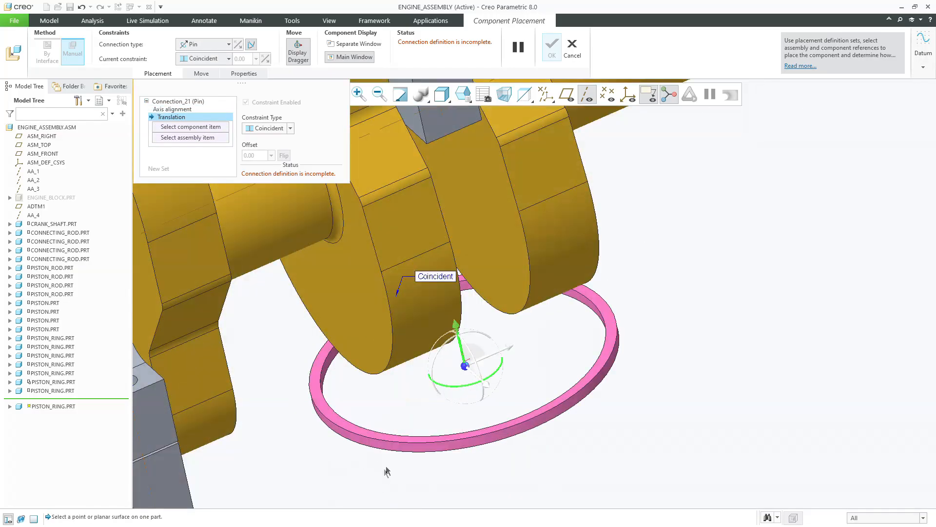
pyautogui.click(376, 407)
pyautogui.scroll(5, 376, 406)
pyautogui.scroll(-6, 390, 310)
pyautogui.scroll(-8, 390, 310)
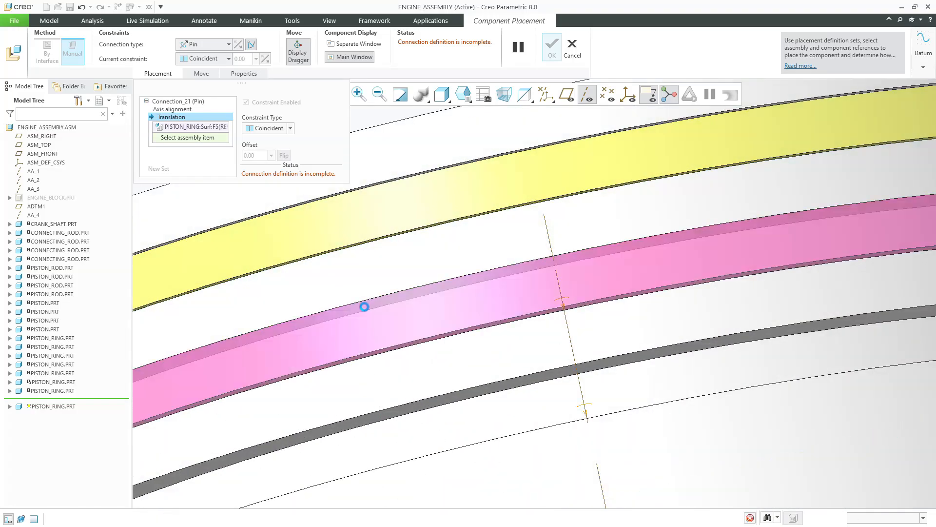
pyautogui.click(365, 306)
# Step: Change the second ring's translation constraint on the fourth piston to Distance, enter an offset and accept the placement
pyautogui.scroll(4, 365, 311)
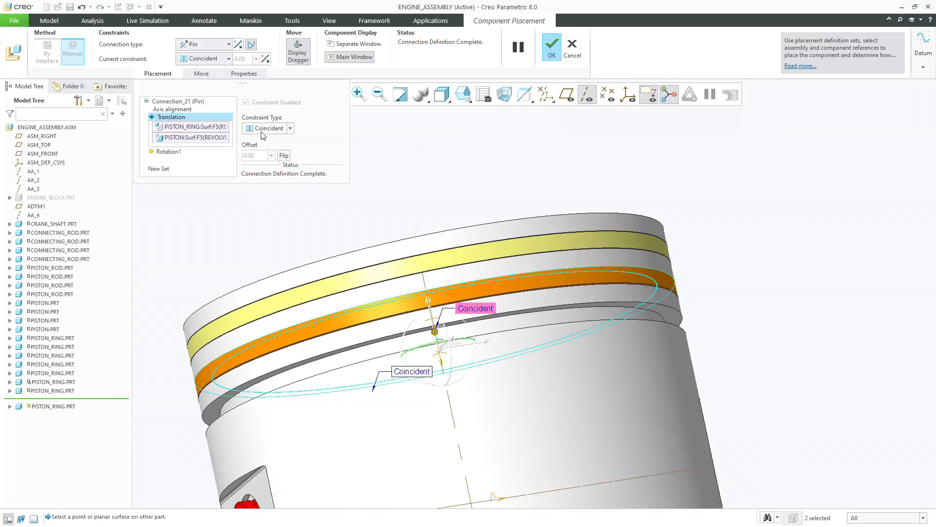
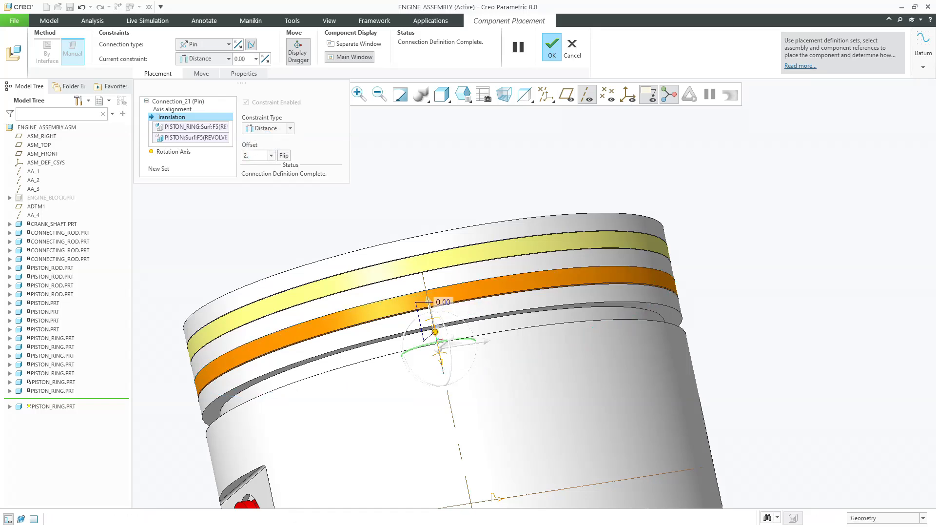
pyautogui.press('Return')
pyautogui.middleClick(477, 204)
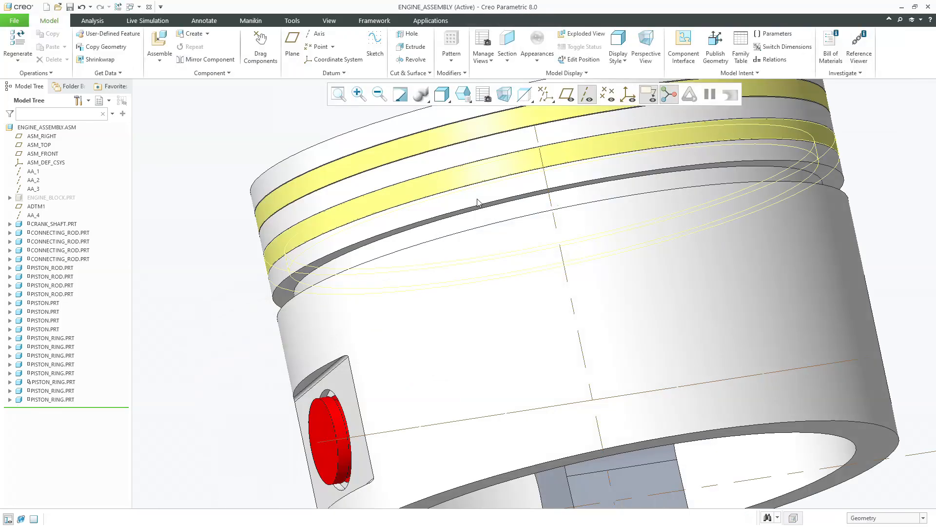
# Step: Insert oil_ring.prt into the engine assembly and set its connection type to Pin
pyautogui.scroll(4, 323, 247)
pyautogui.hotkey('ctrl', 'd')
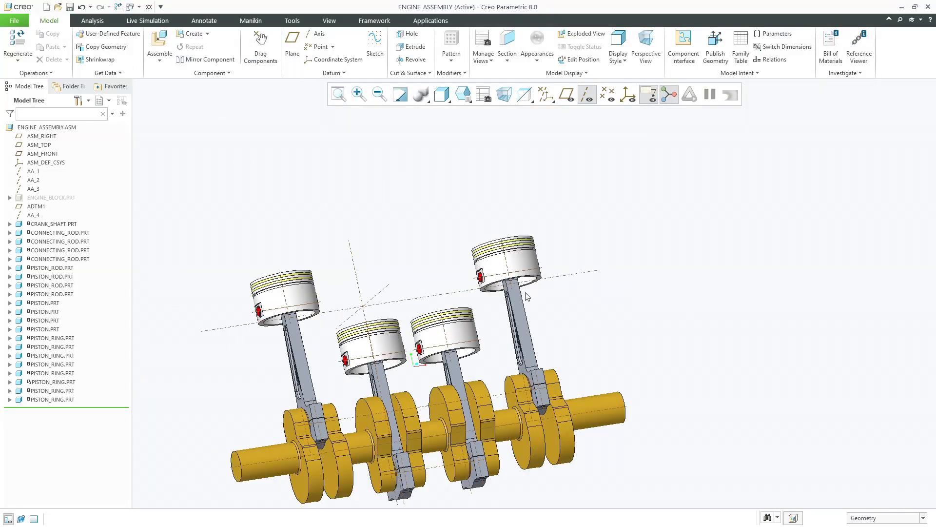
pyautogui.click(159, 44)
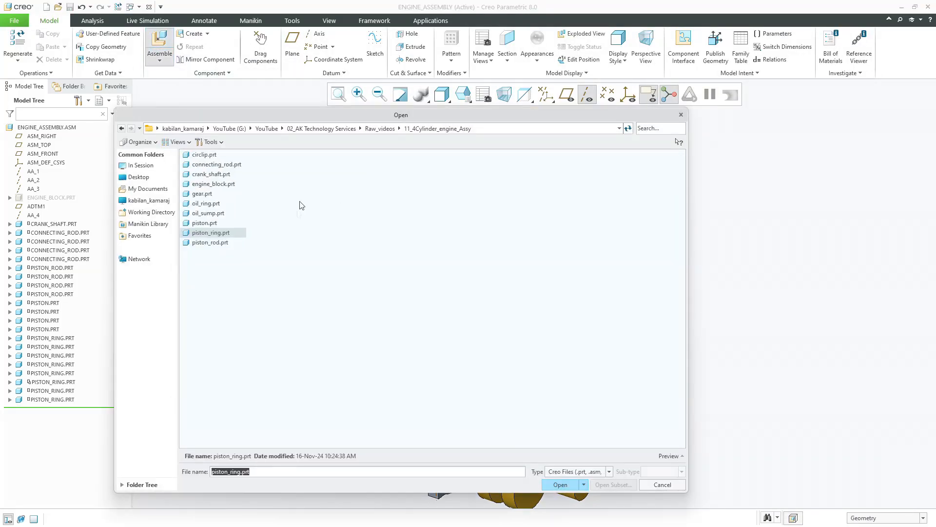
pyautogui.doubleClick(210, 204)
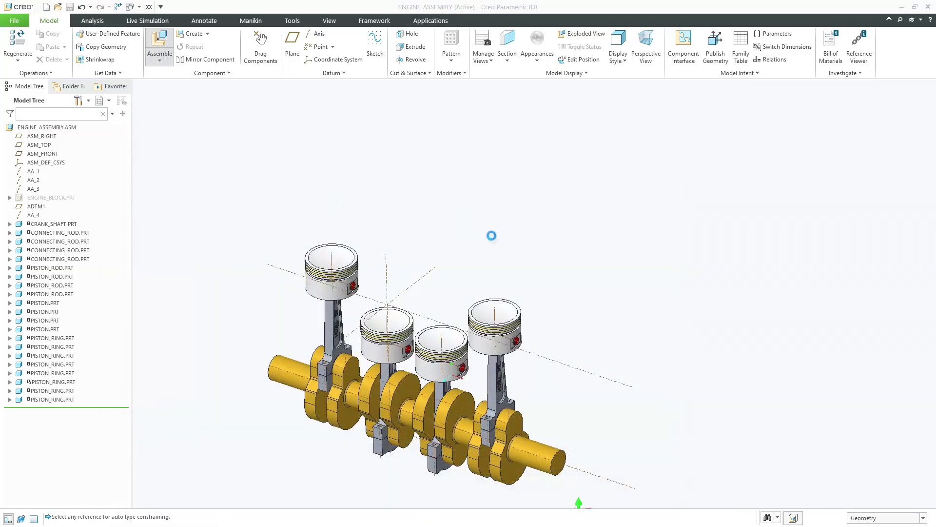
pyautogui.scroll(-4, 549, 359)
pyautogui.scroll(-3, 419, 413)
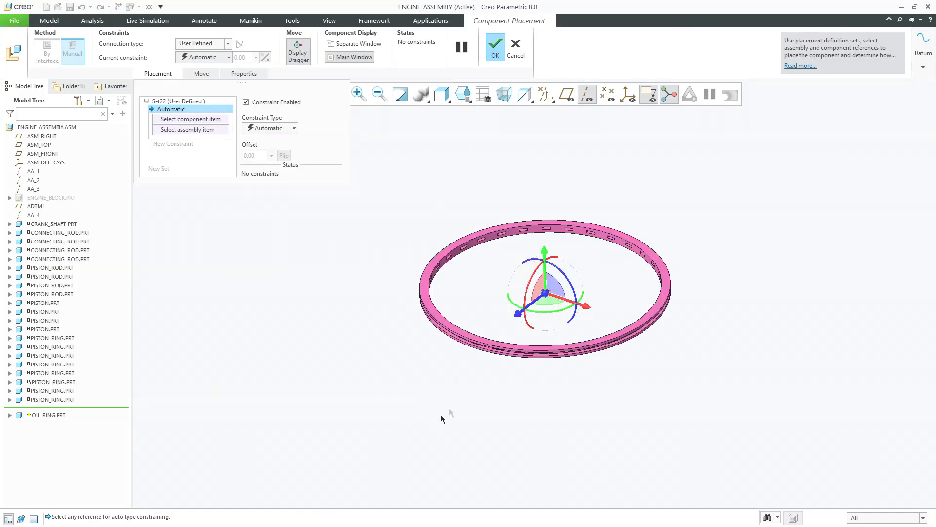
pyautogui.click(185, 44)
pyautogui.click(191, 72)
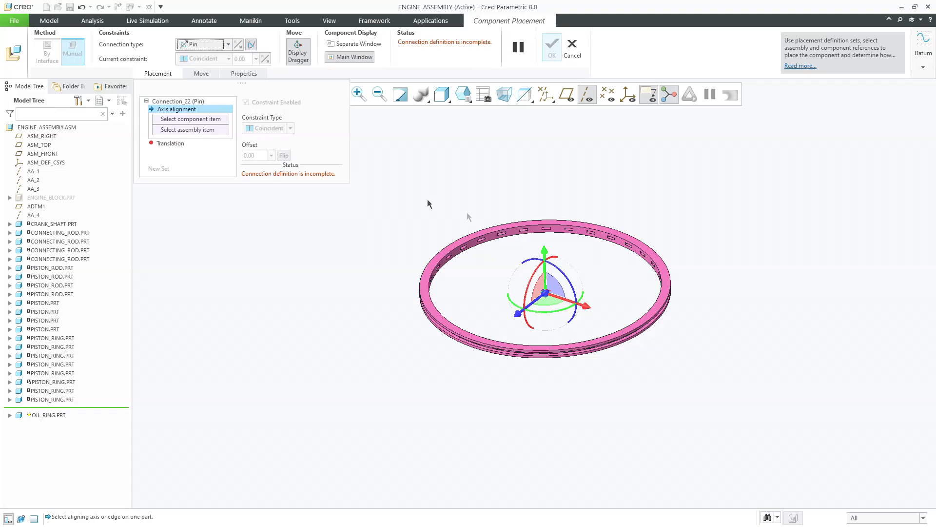
# Step: Align the oil ring's axis with the first piston by pairing the ring's surface with the piston's cylindrical surface
pyautogui.scroll(-5, 504, 229)
pyautogui.click(527, 261)
pyautogui.scroll(5, 527, 261)
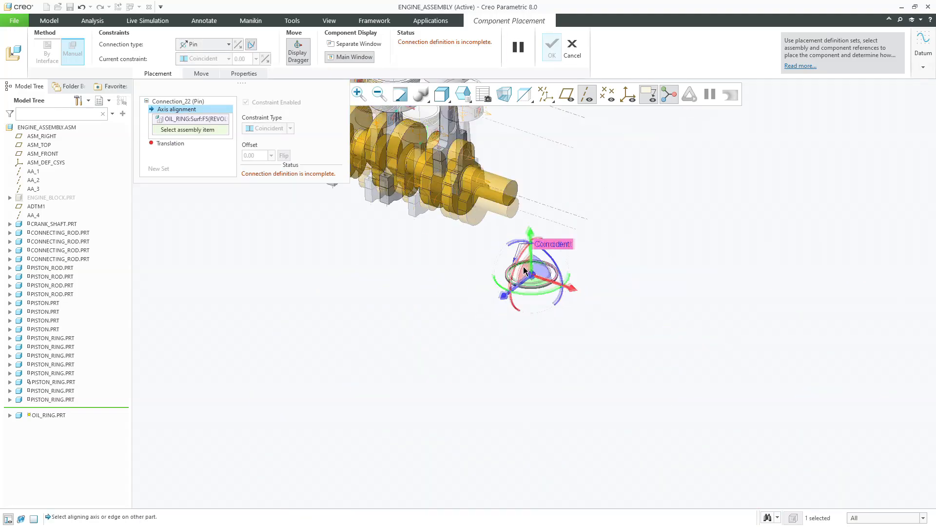
pyautogui.scroll(-8, 427, 230)
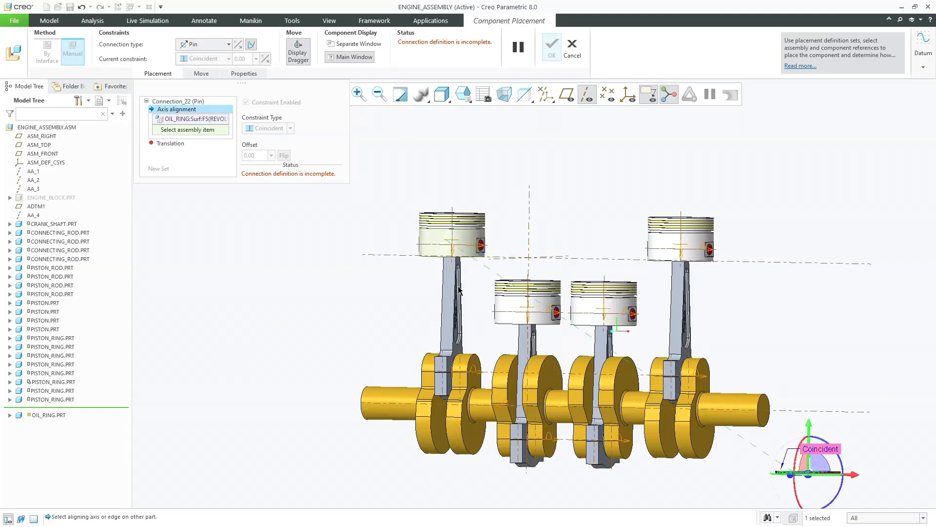
pyautogui.click(427, 230)
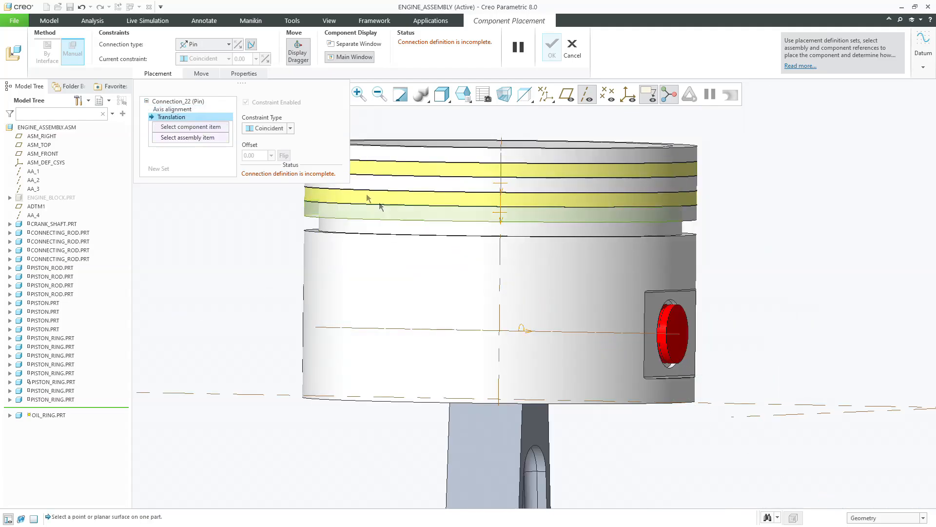
# Step: Define the oil ring's translation by pairing its flat face with the upper face of the first piston's lowest groove
pyautogui.scroll(8, 427, 229)
pyautogui.scroll(-8, 352, 311)
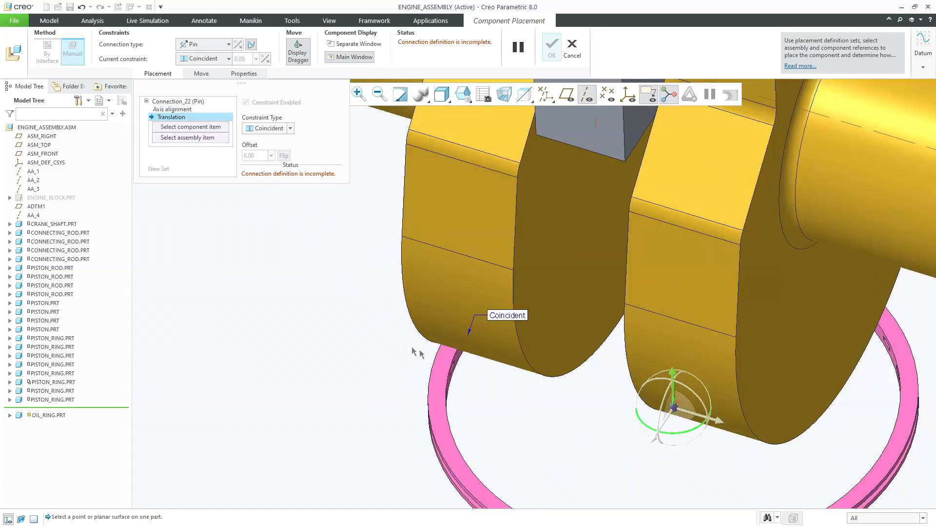
pyautogui.click(446, 382)
pyautogui.scroll(4, 373, 383)
pyautogui.moveTo(372, 382); pyautogui.dragTo(413, 155, button='middle')
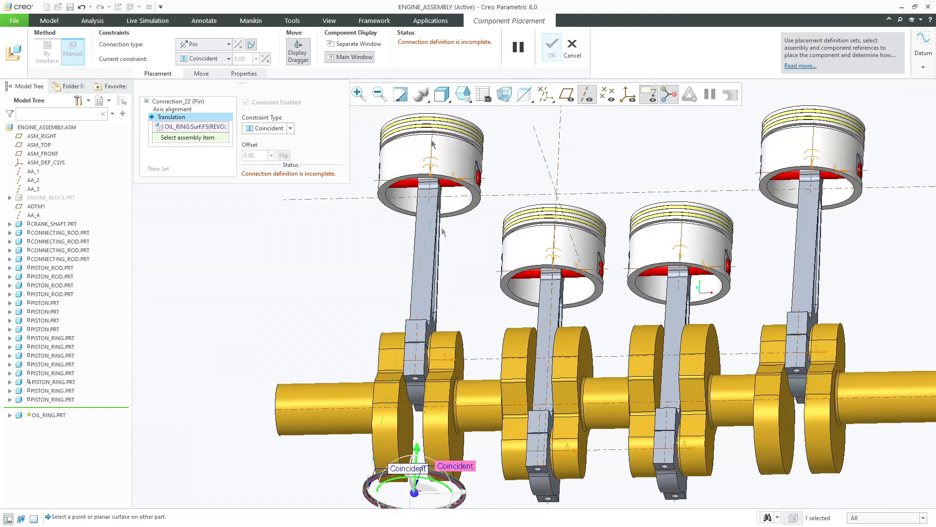
pyautogui.scroll(-8, 413, 156)
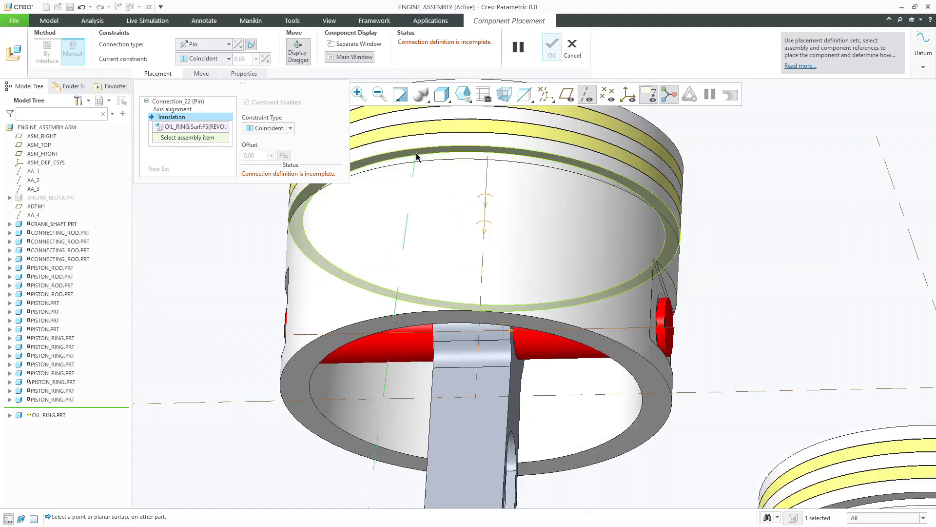
pyautogui.click(415, 153)
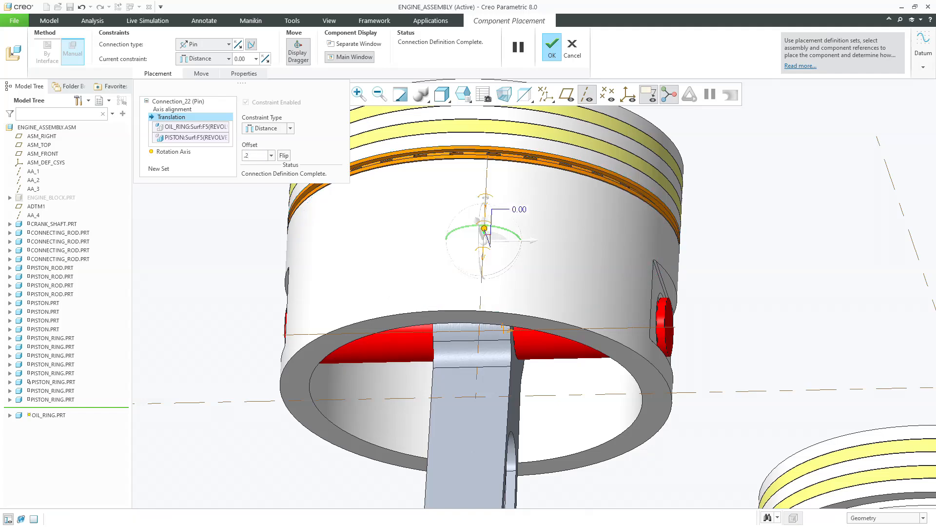
# Step: Offset the oil ring from the first piston's groove face using a Distance translation constraint and accept the placement
pyautogui.press('Return')
pyautogui.middleClick(248, 197)
pyautogui.scroll(5, 238, 192)
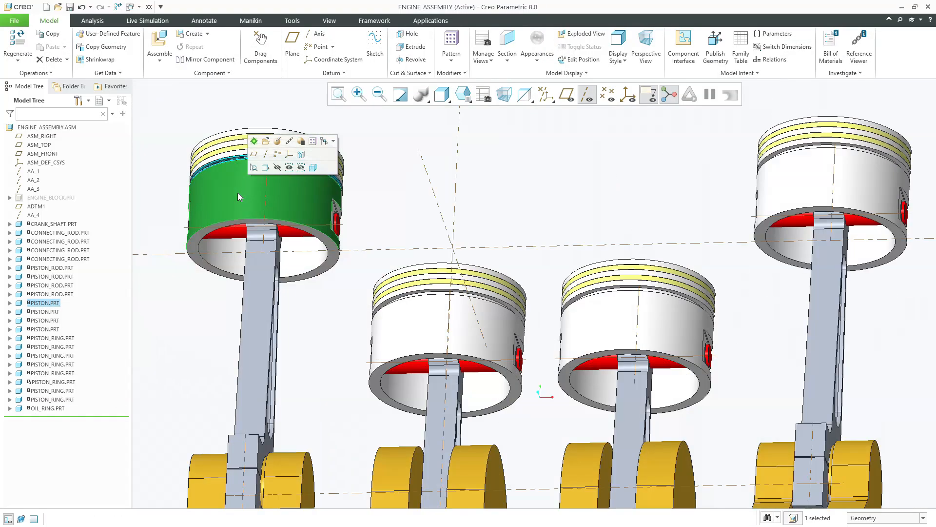
# Step: Insert another oil_ring.prt for the second piston and set its connection type to Pin
pyautogui.scroll(4, 368, 146)
pyautogui.click(161, 39)
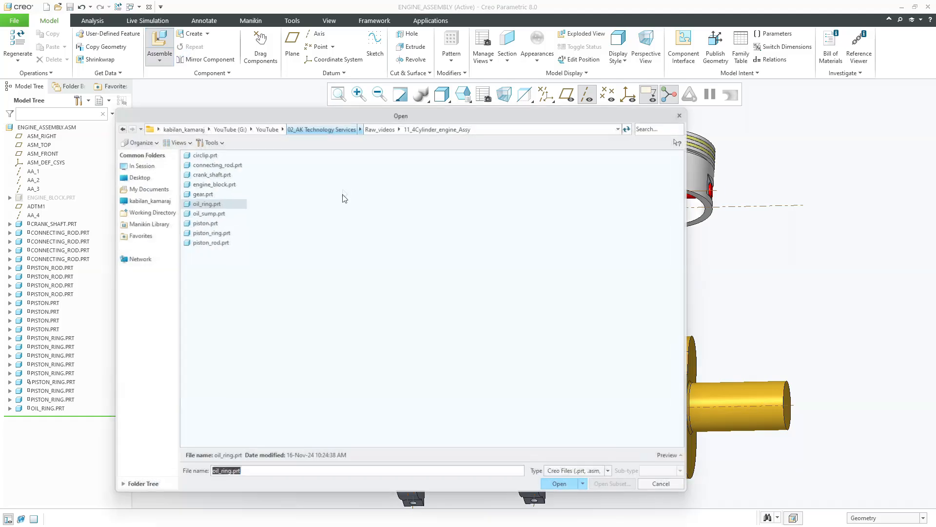
pyautogui.doubleClick(211, 203)
pyautogui.scroll(5, 360, 226)
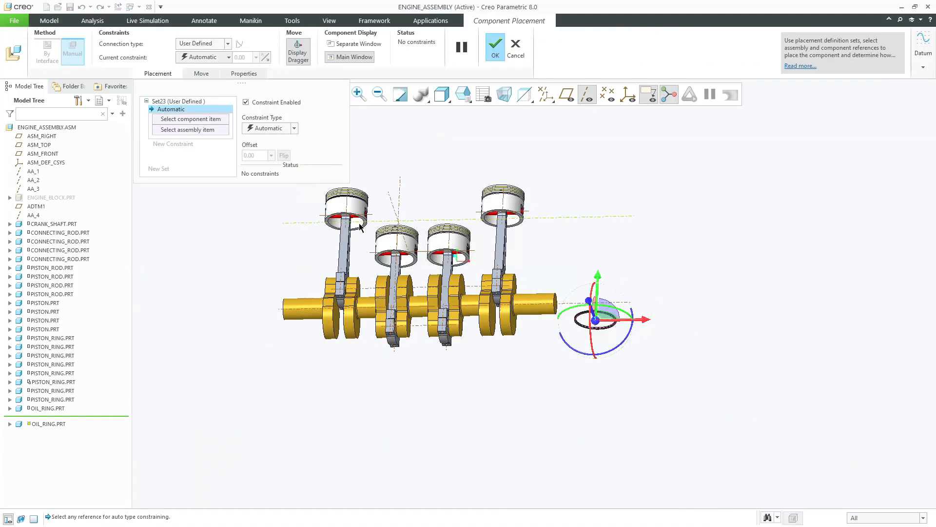
pyautogui.click(196, 43)
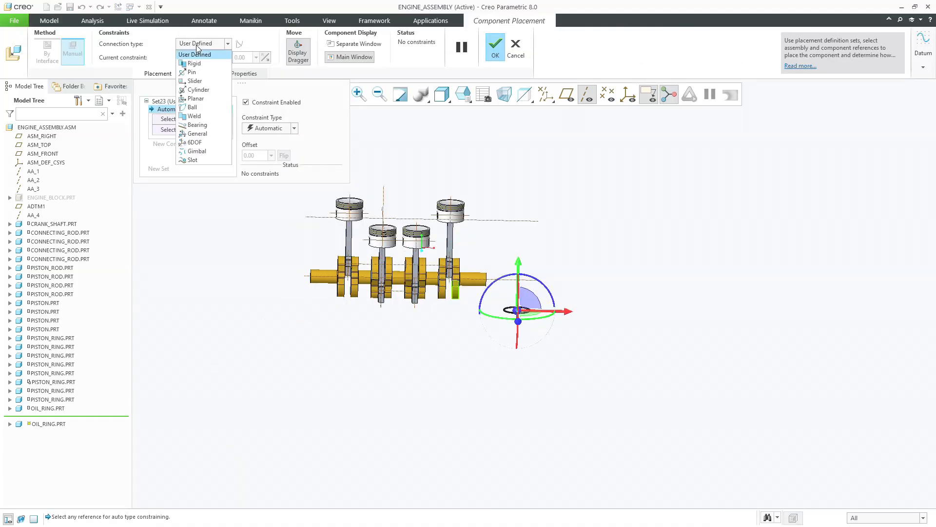
pyautogui.click(194, 73)
# Step: Align the oil ring's axis with the second piston by pairing the ring's surface with the oil groove's cylindrical surface
pyautogui.moveTo(459, 196); pyautogui.dragTo(476, 249, button='middle')
pyautogui.scroll(-10, 506, 292)
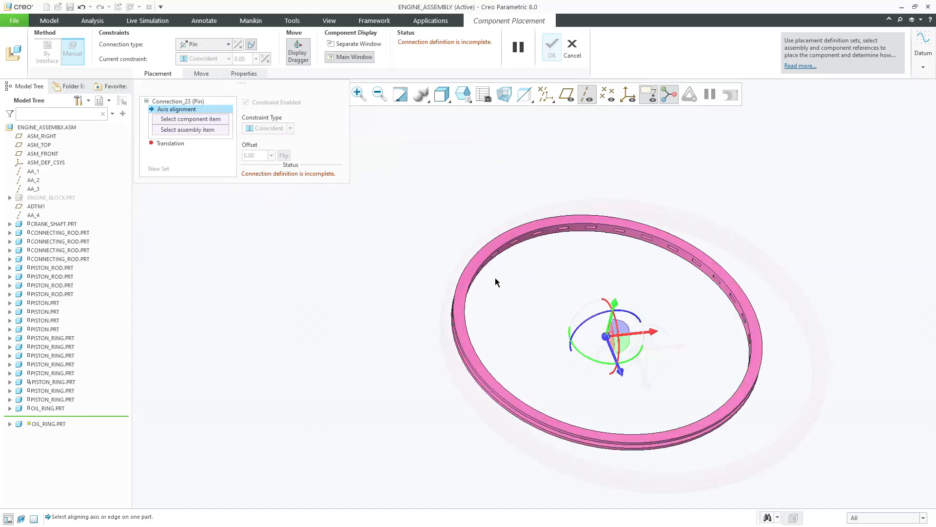
pyautogui.click(506, 230)
pyautogui.scroll(10, 539, 247)
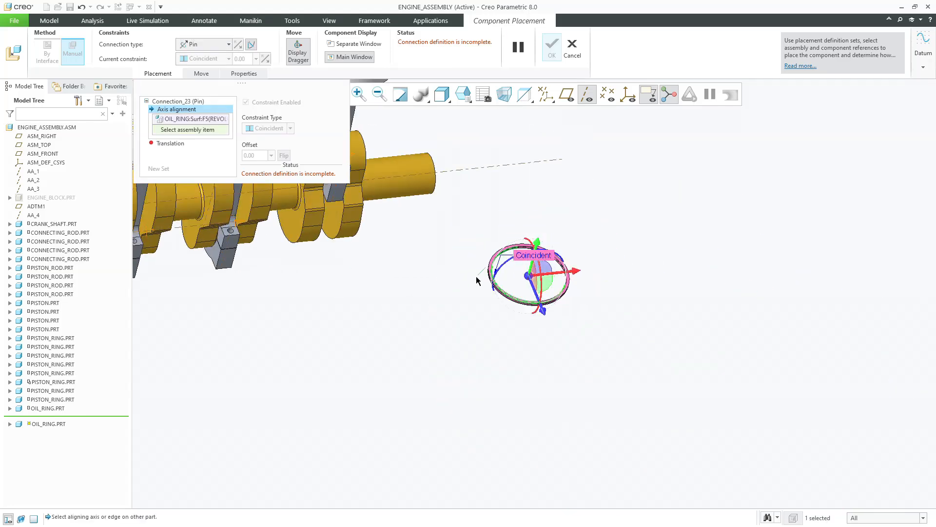
pyautogui.scroll(-10, 363, 263)
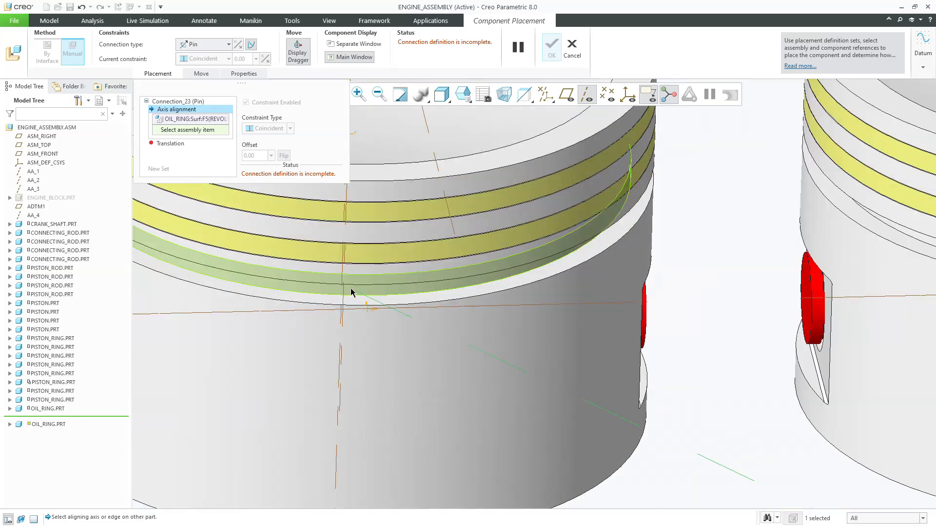
pyautogui.click(351, 291)
# Step: Define the oil ring's translation by pairing its flat face with the upper face of the second piston's lowest groove
pyautogui.scroll(10, 351, 292)
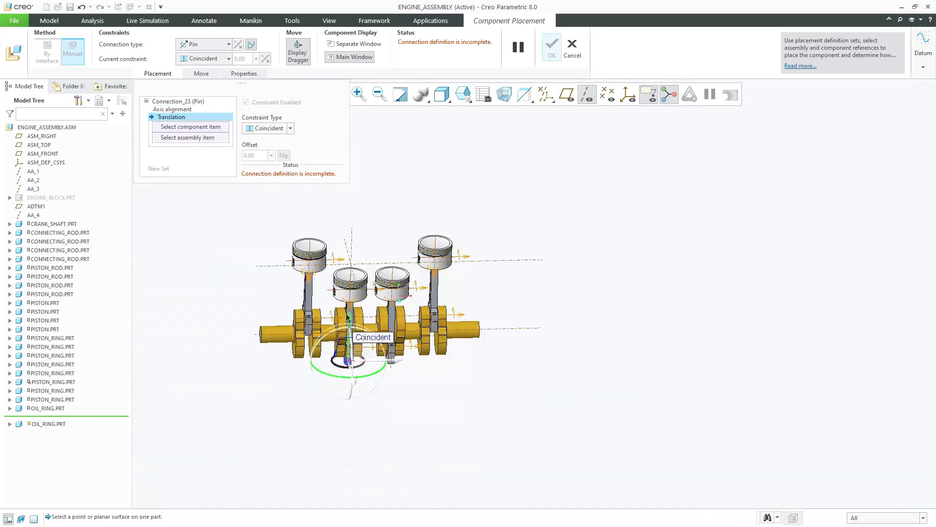
pyautogui.scroll(-8, 309, 338)
pyautogui.click(285, 324)
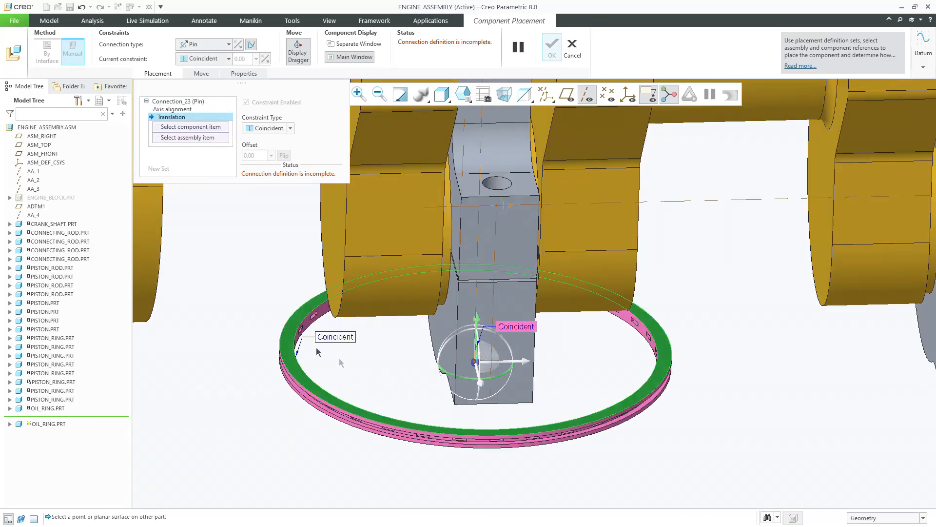
pyautogui.scroll(8, 285, 324)
pyautogui.scroll(-10, 400, 413)
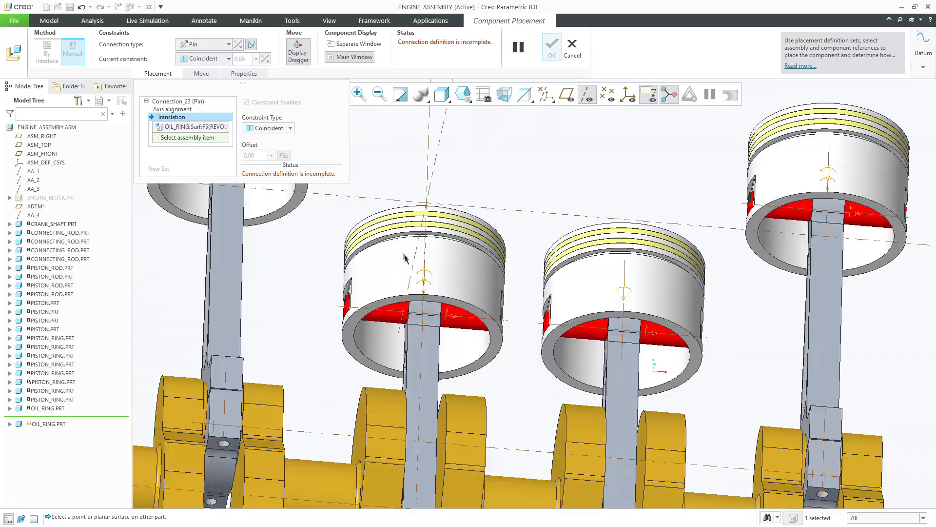
pyautogui.click(398, 223)
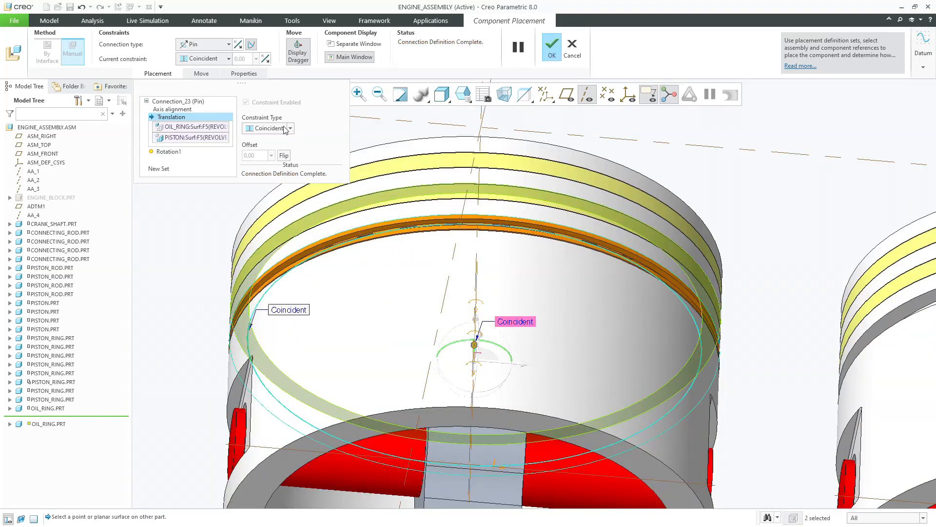
# Step: Change the second piston's oil ring translation constraint to Distance with a 0.25 offset and accept the placement
pyautogui.click(266, 139)
pyautogui.press('BackSpace')
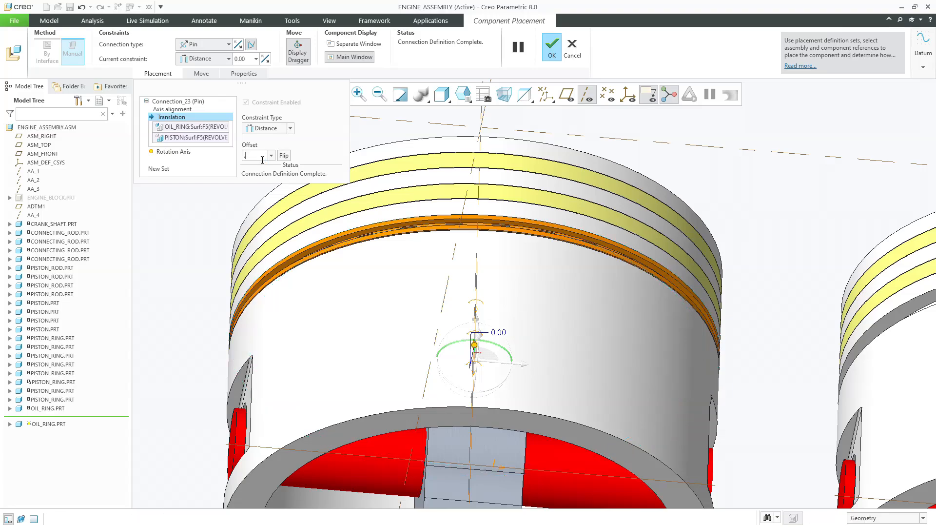
pyautogui.press('Return')
pyautogui.middleClick(236, 195)
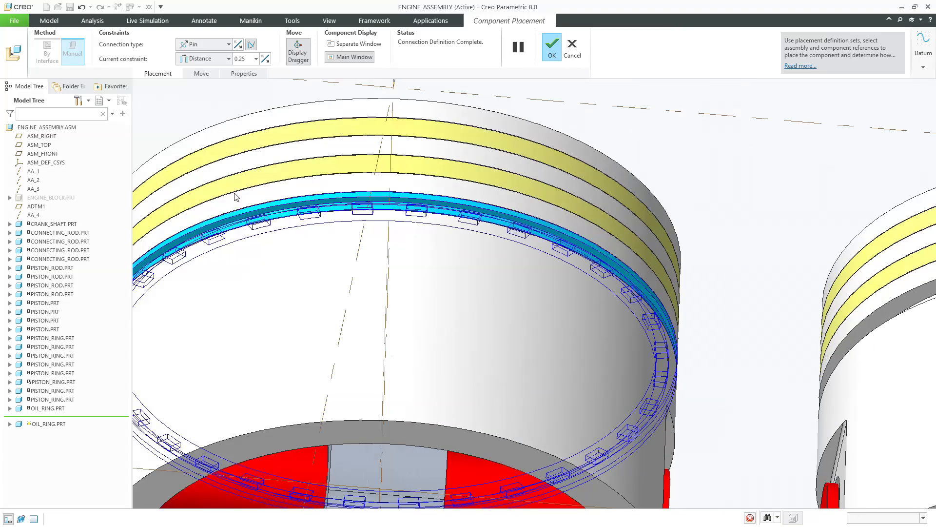
# Step: Insert another oil_ring.prt for the third piston and set its connection type to Pin
pyautogui.scroll(5, 235, 196)
pyautogui.click(154, 37)
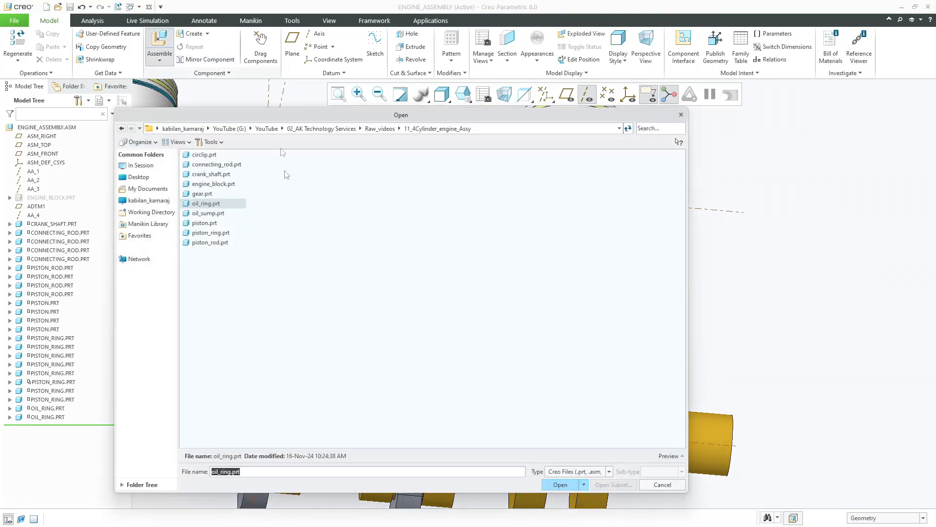
pyautogui.doubleClick(215, 204)
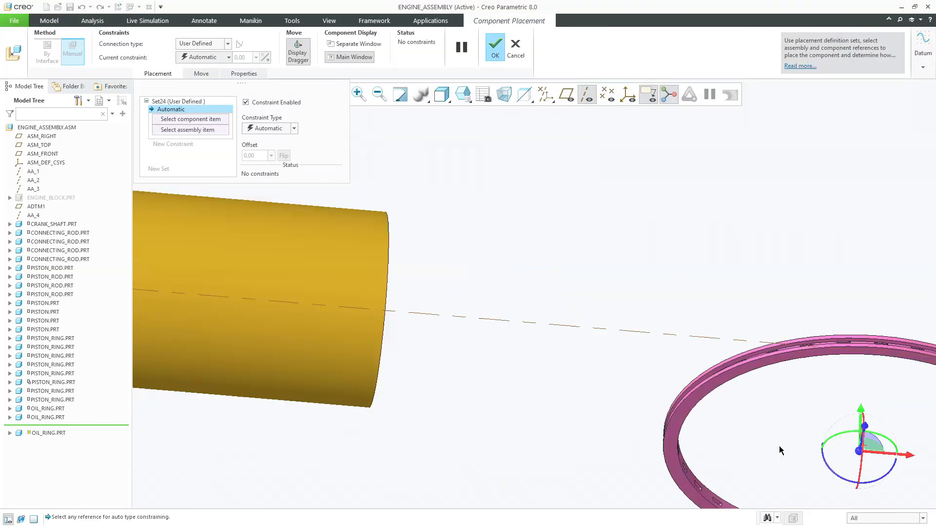
pyautogui.click(192, 43)
pyautogui.click(192, 63)
# Step: Align the oil ring's axis with the third piston by pairing the ring's surface with the piston's cylindrical surface
pyautogui.scroll(3, 680, 443)
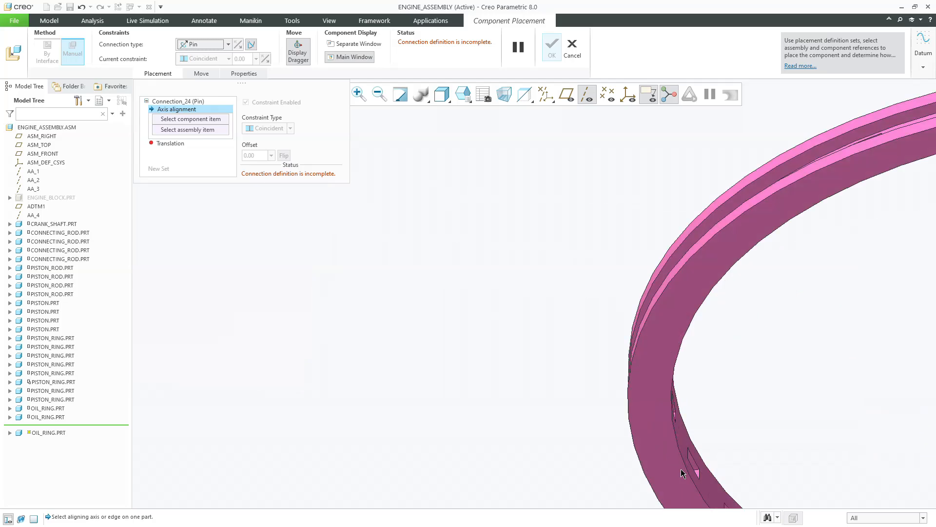
pyautogui.click(683, 469)
pyautogui.scroll(-5, 585, 359)
pyautogui.scroll(-3, 585, 359)
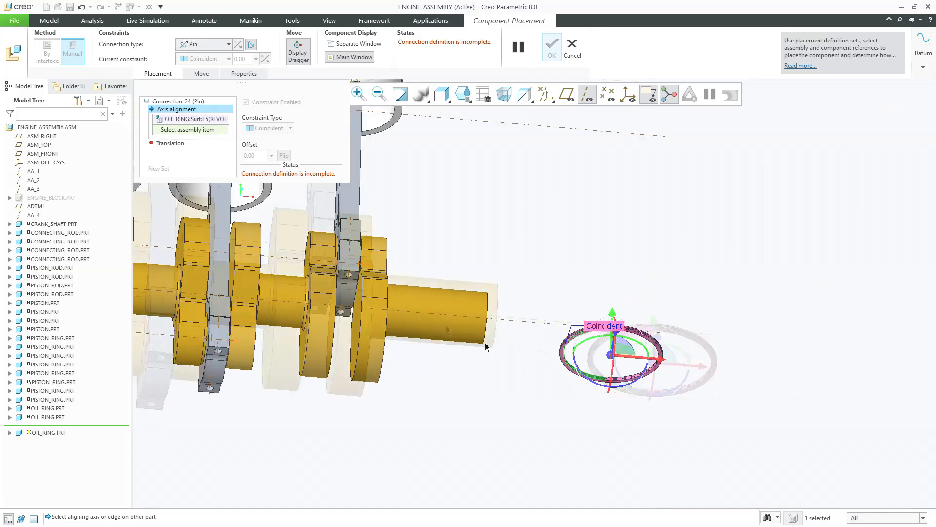
pyautogui.scroll(6, 324, 253)
pyautogui.scroll(3, 324, 253)
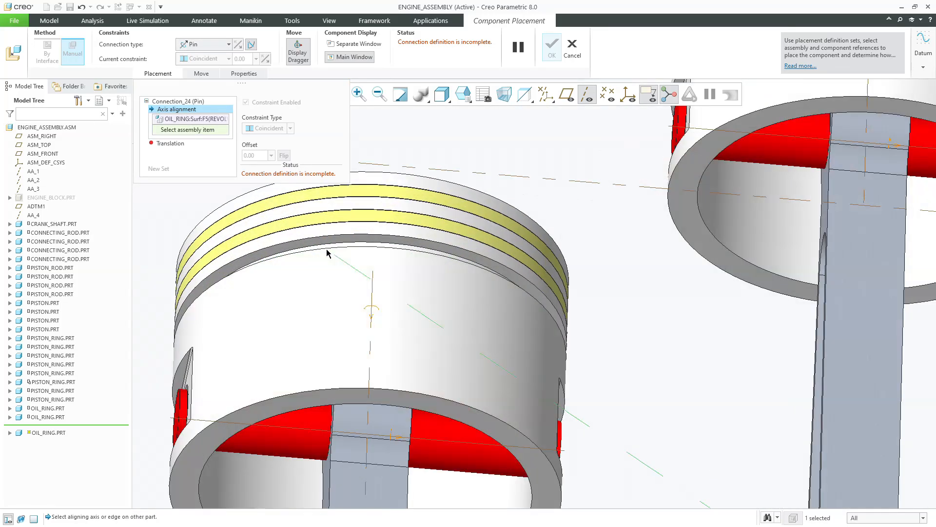
pyautogui.click(327, 248)
# Step: Define the oil ring's translation by pairing its flat face with the upper face of the third piston's lowest groove
pyautogui.scroll(-8, 327, 250)
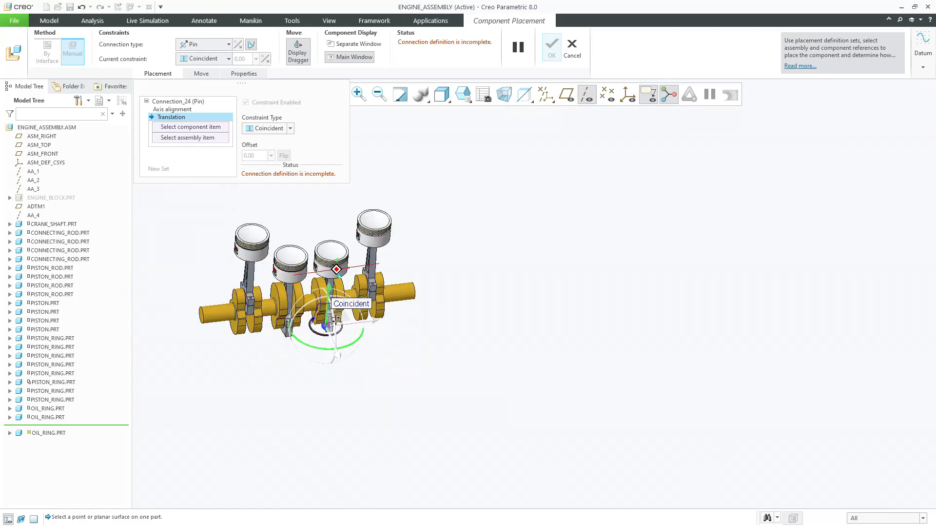
pyautogui.scroll(6, 311, 329)
pyautogui.click(334, 226)
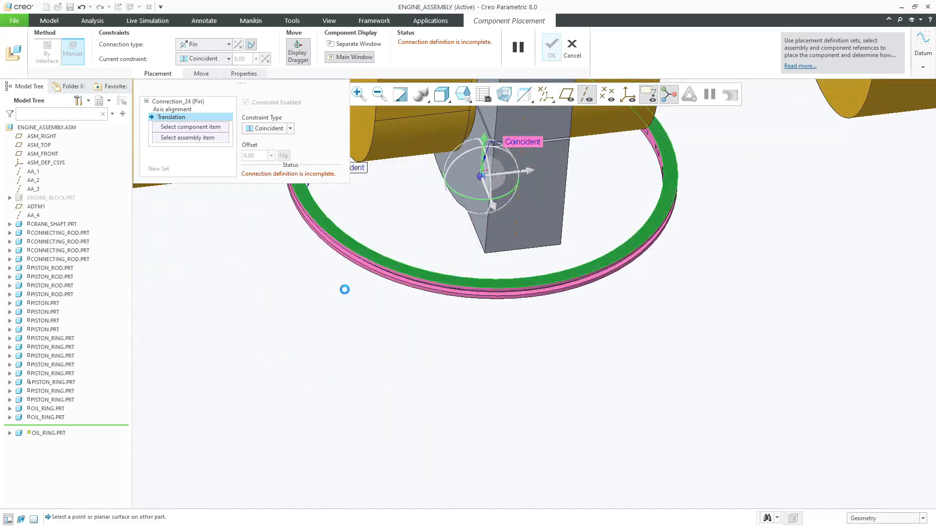
pyautogui.scroll(-5, 344, 286)
pyautogui.scroll(-3, 348, 273)
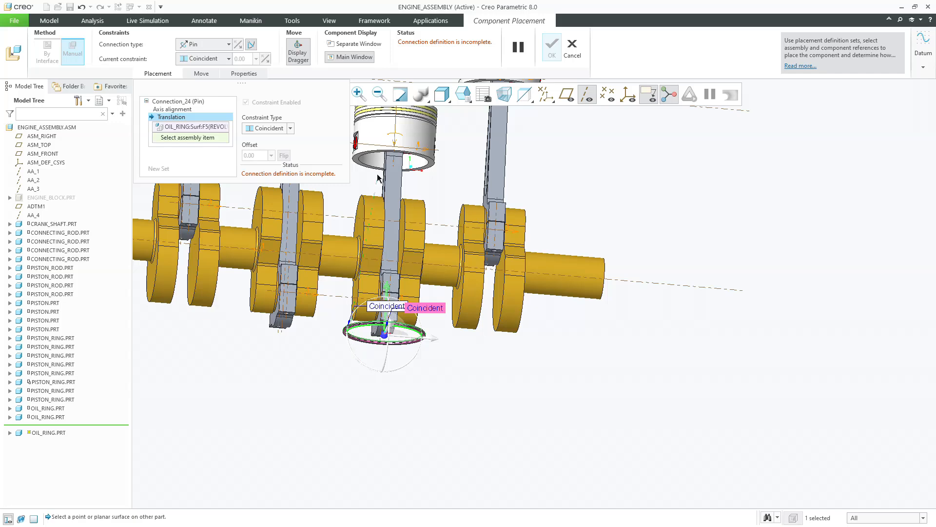
pyautogui.scroll(8, 376, 140)
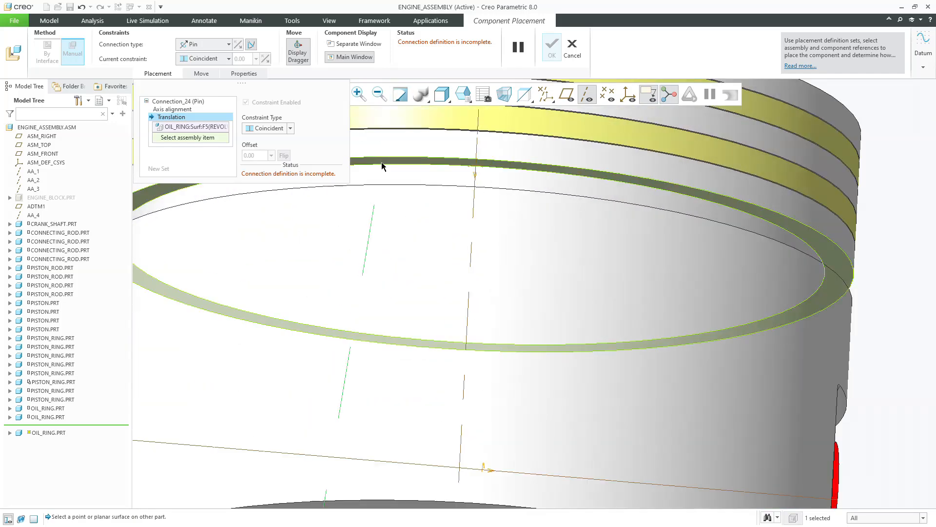
pyautogui.click(381, 161)
# Step: Change the third piston's oil ring translation constraint to Distance with a 0.25 offset and accept the placement
pyautogui.click(274, 128)
pyautogui.click(267, 139)
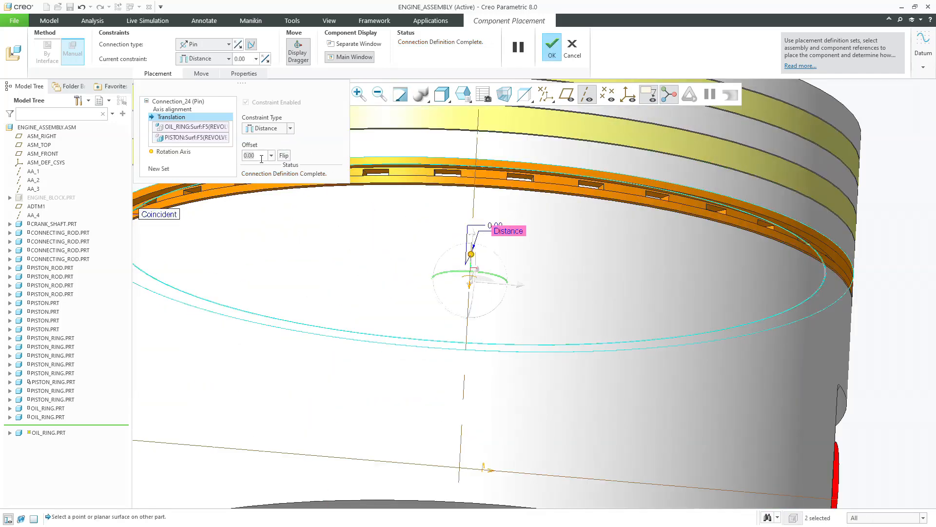
pyautogui.write('.25')
pyautogui.press('Return')
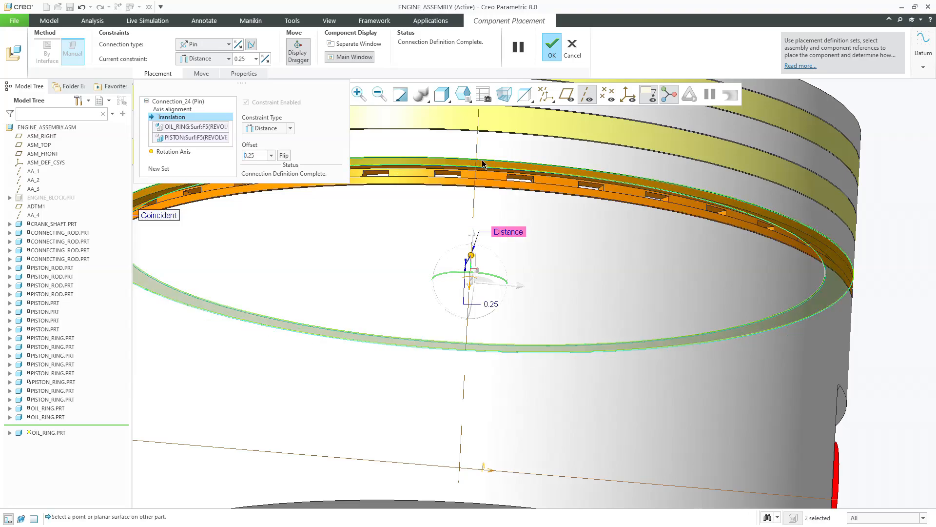
pyautogui.middleClick(405, 193)
# Step: Insert another oil_ring.prt for the fourth piston and set its connection type to Pin
pyautogui.scroll(8, 400, 196)
pyautogui.scroll(-5, 512, 122)
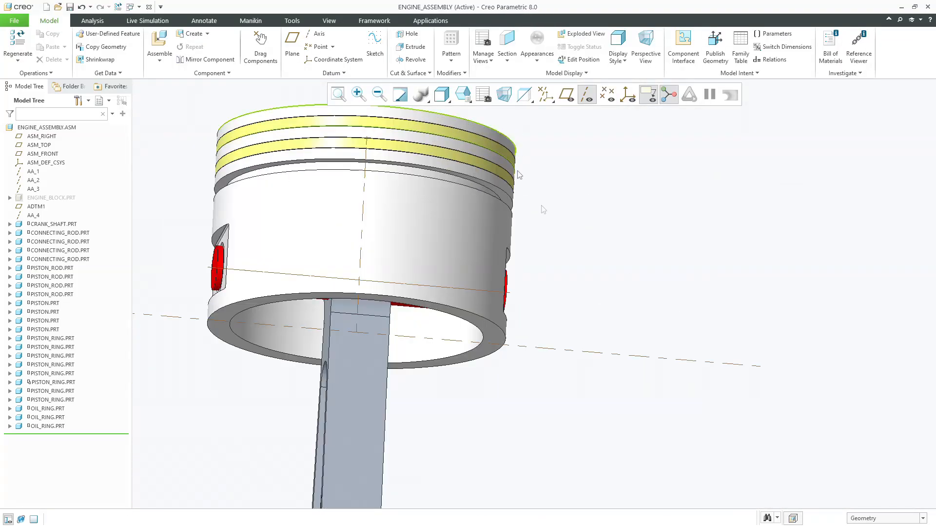
pyautogui.click(154, 39)
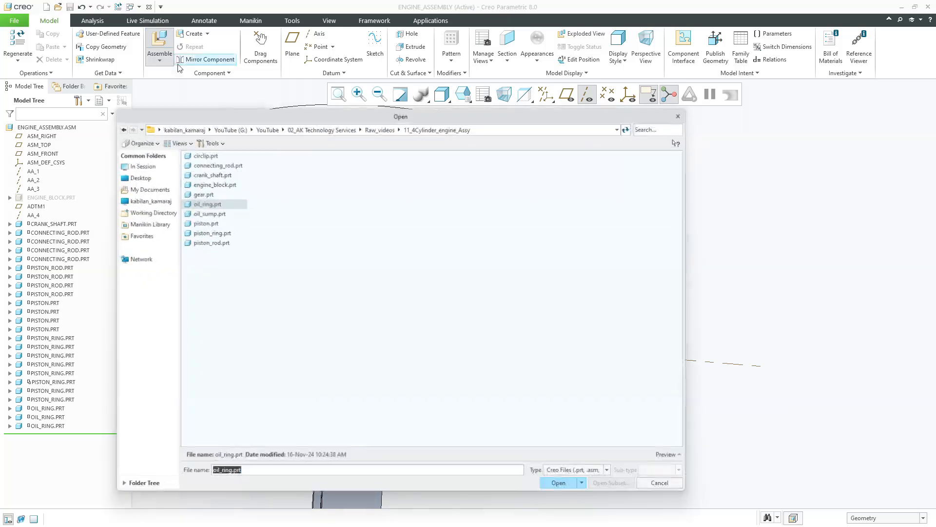
pyautogui.doubleClick(206, 203)
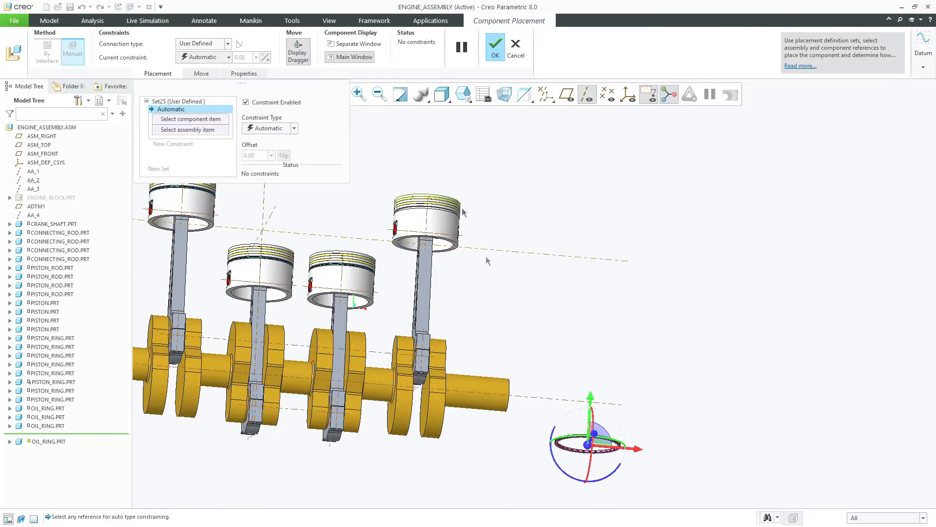
pyautogui.click(199, 72)
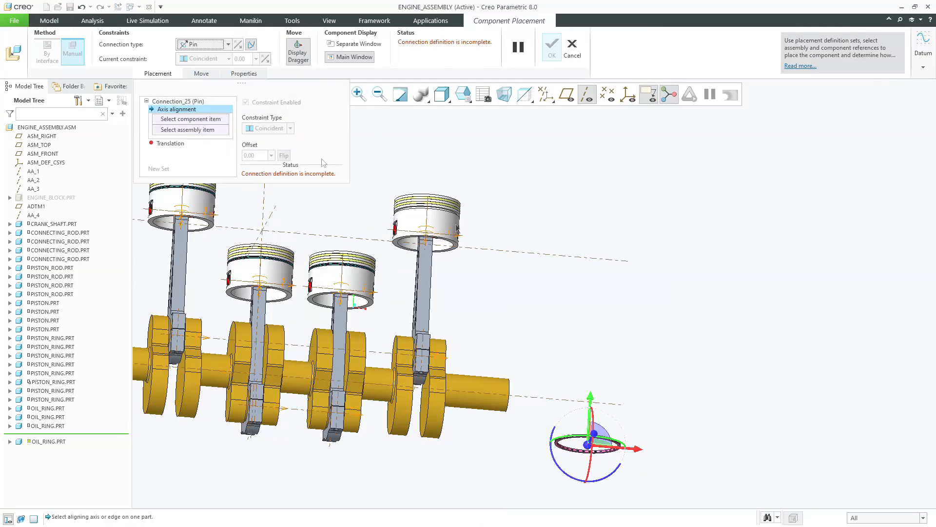
# Step: Align the oil ring's axis with the fourth piston by pairing the ring's surface with the piston's cylindrical surface
pyautogui.moveTo(622, 297); pyautogui.dragTo(654, 334, button='middle')
pyautogui.scroll(-4, 563, 475)
pyautogui.scroll(-5, 562, 474)
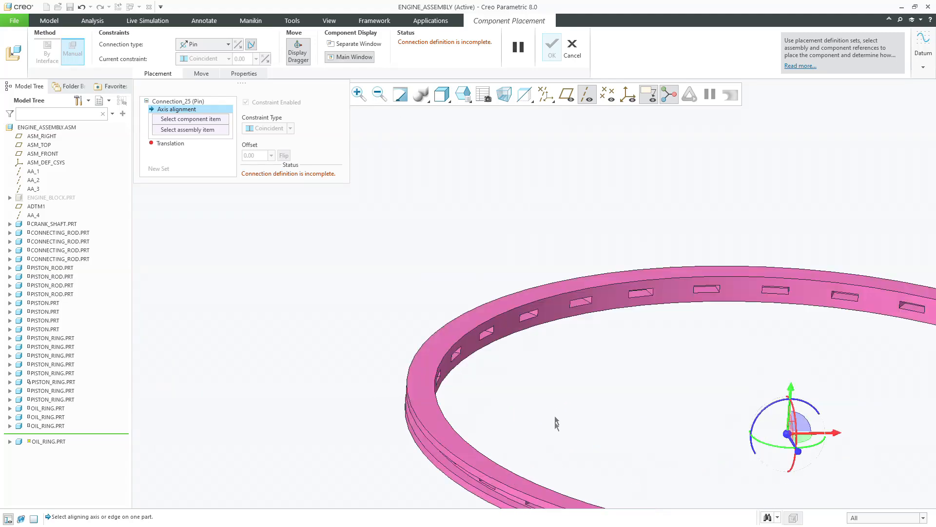
pyautogui.click(550, 316)
pyautogui.scroll(5, 567, 374)
pyautogui.scroll(-7, 452, 192)
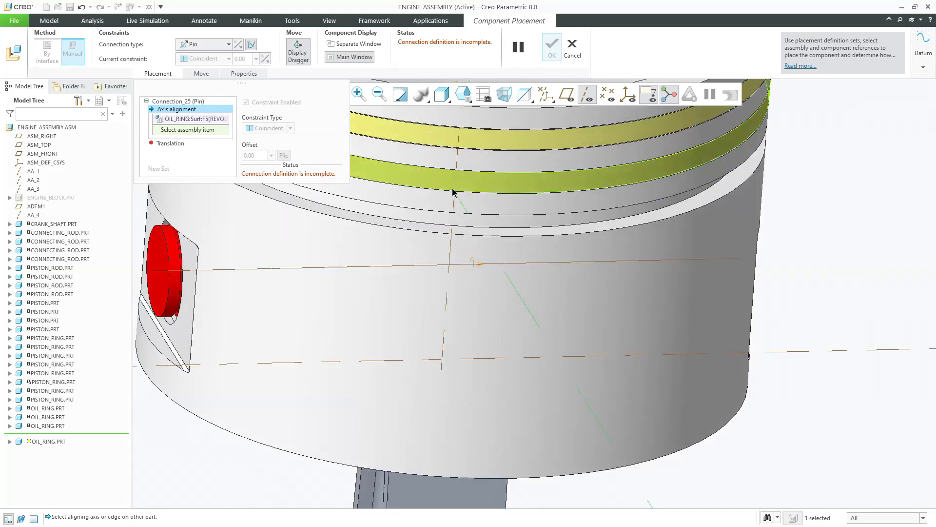
pyautogui.scroll(2, 452, 192)
pyautogui.click(427, 240)
# Step: Define the oil ring's translation by pairing its flat face with the upper face of the fourth piston's lowest groove
pyautogui.scroll(5, 426, 240)
pyautogui.scroll(-7, 417, 342)
pyautogui.click(344, 338)
pyautogui.scroll(4, 427, 412)
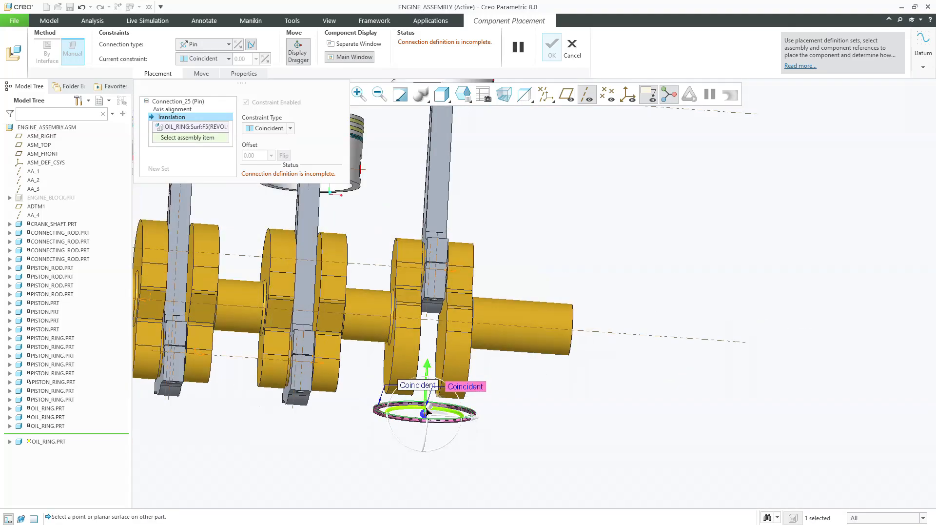
pyautogui.scroll(3, 427, 412)
pyautogui.scroll(-5, 426, 145)
pyautogui.scroll(-3, 357, 299)
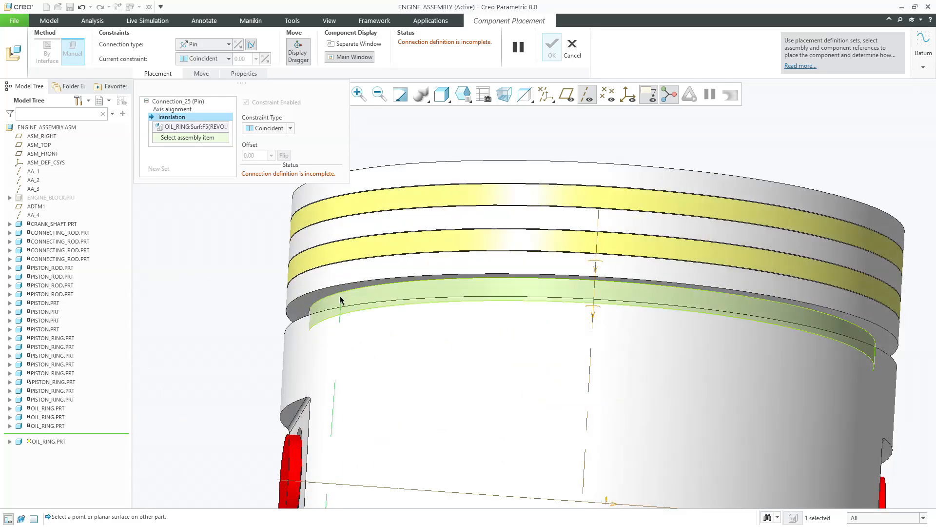
pyautogui.click(340, 299)
# Step: Change the fourth piston's oil ring translation constraint to Distance and accept the placement
pyautogui.scroll(3, 279, 189)
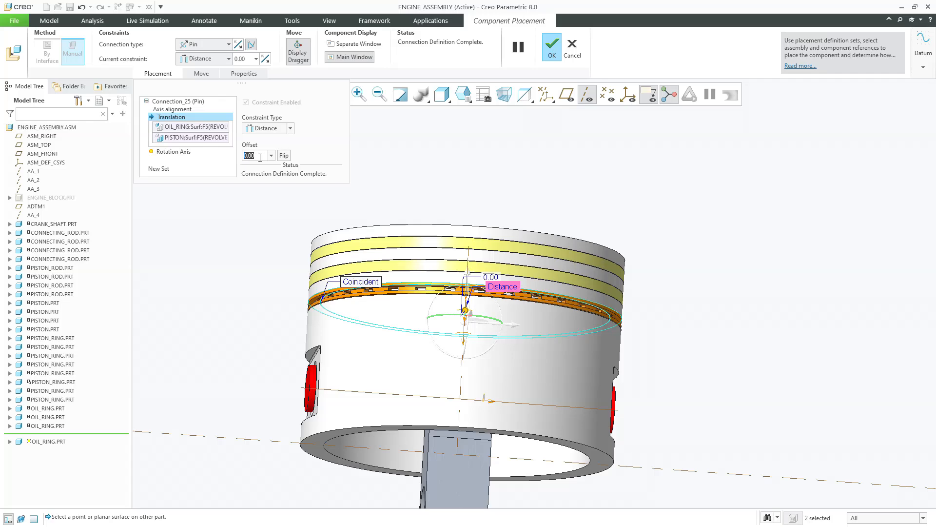
pyautogui.middleClick(581, 194)
pyautogui.scroll(6, 586, 210)
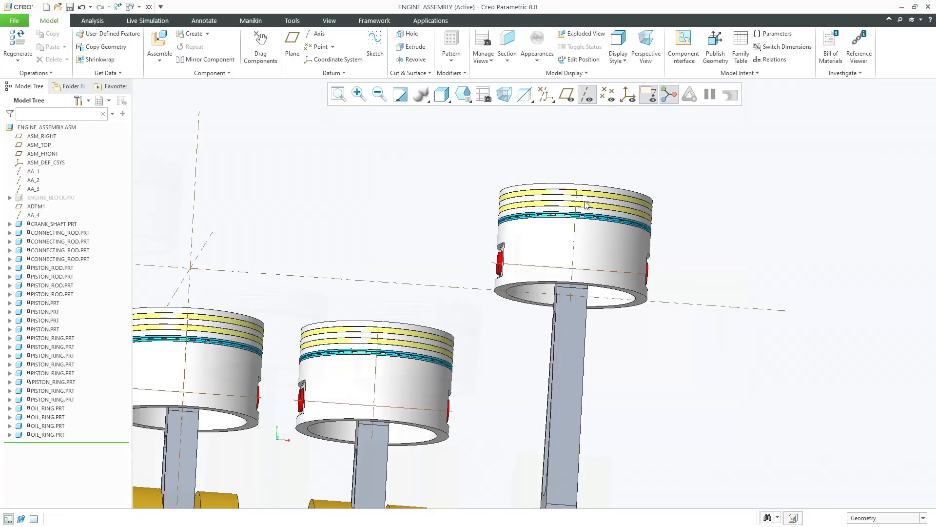
pyautogui.moveTo(583, 228); pyautogui.dragTo(608, 308, button='middle')
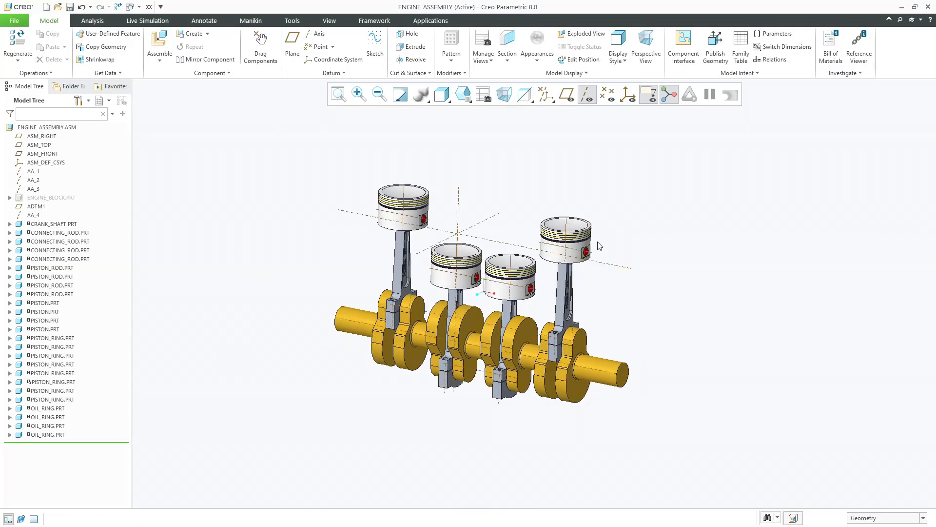
# Step: Turn off the axis display and unhide ENGINE_BLOCK.PRT
pyautogui.scroll(-4, 496, 228)
pyautogui.moveTo(487, 249)
pyautogui.mouseDown(button='middle')
pyautogui.moveTo(493, 232)
pyautogui.moveTo(482, 255)
pyautogui.mouseUp(button='middle')
pyautogui.scroll(2, 481, 255)
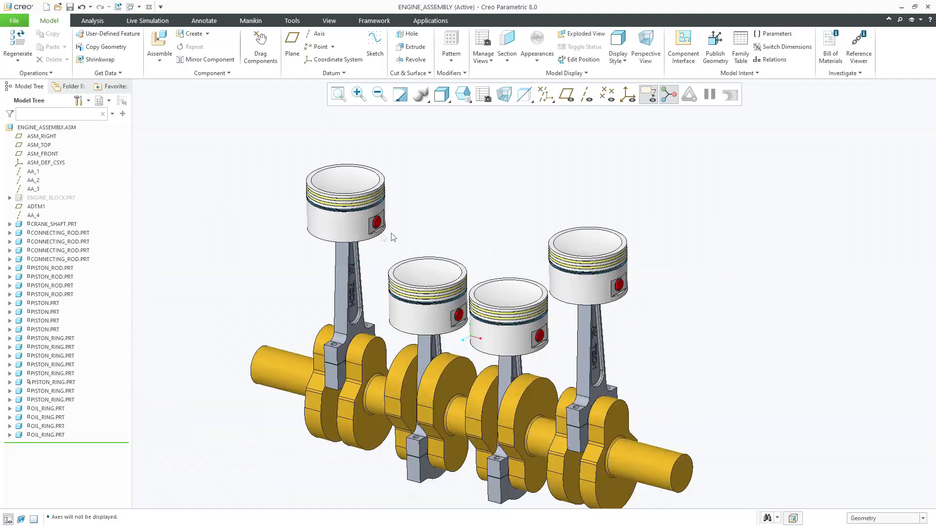
pyautogui.click(354, 226)
pyautogui.click(446, 245)
pyautogui.click(51, 197)
pyautogui.click(70, 154)
pyautogui.click(178, 211)
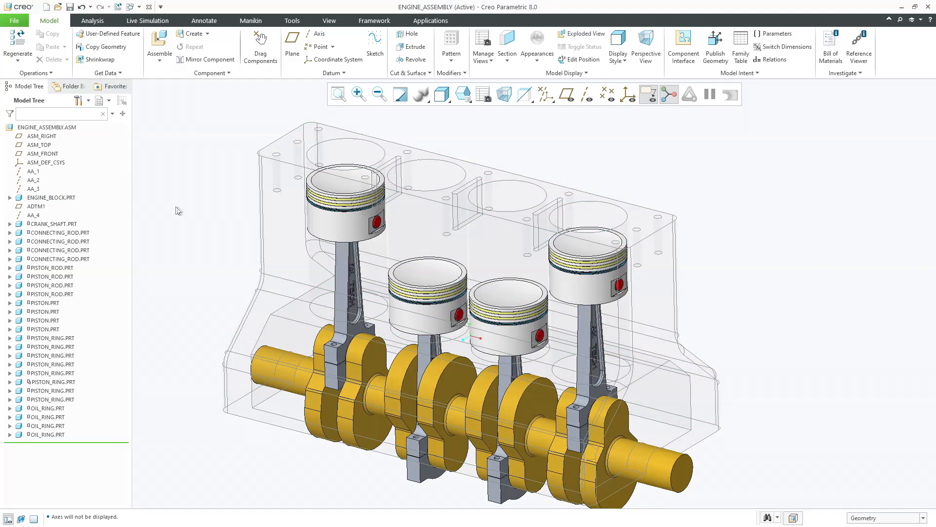
# Step: Edit the definition of the first PISTON.PRT and add a new connection set of type Slider
pyautogui.click(40, 304)
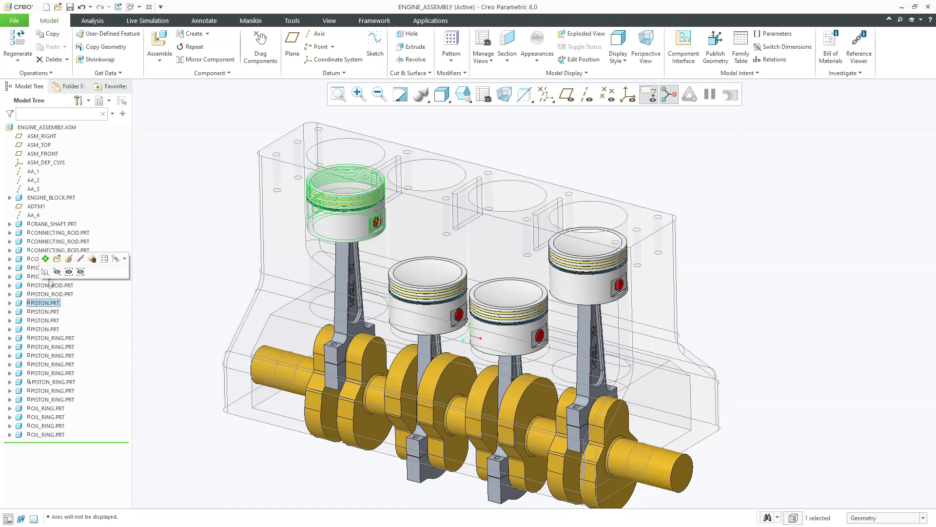
pyautogui.click(69, 258)
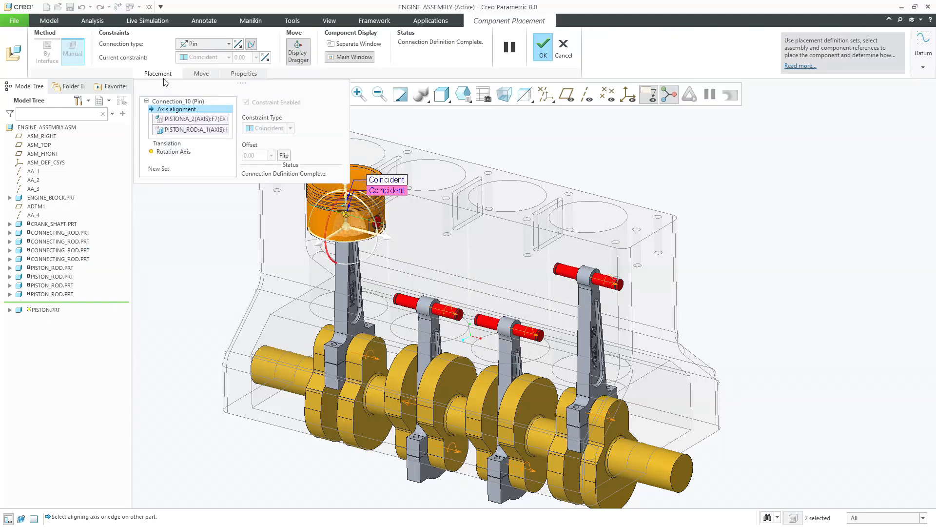
pyautogui.click(203, 45)
pyautogui.click(203, 74)
# Step: Align the first piston's Slider axis by pairing the engine block's first cylinder bore with the piston's outer cylindrical surface
pyautogui.scroll(-3, 444, 251)
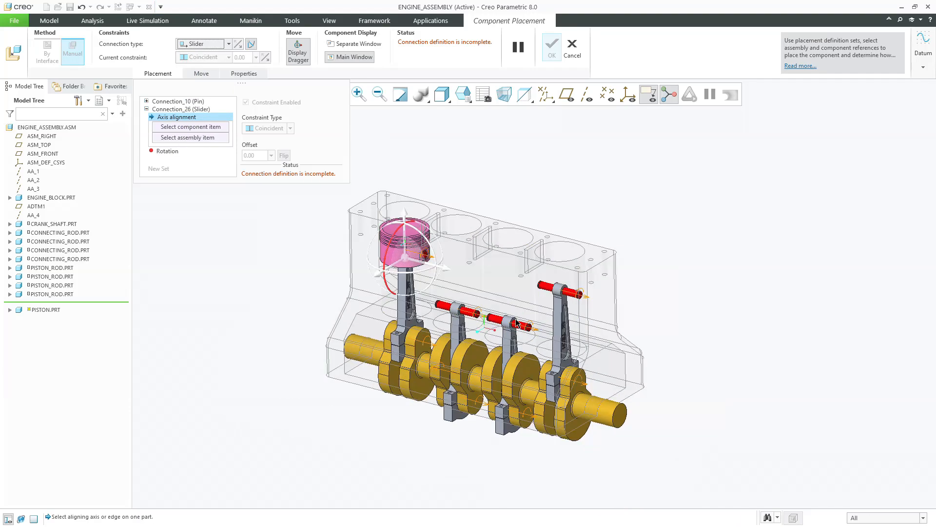
pyautogui.scroll(6, 444, 251)
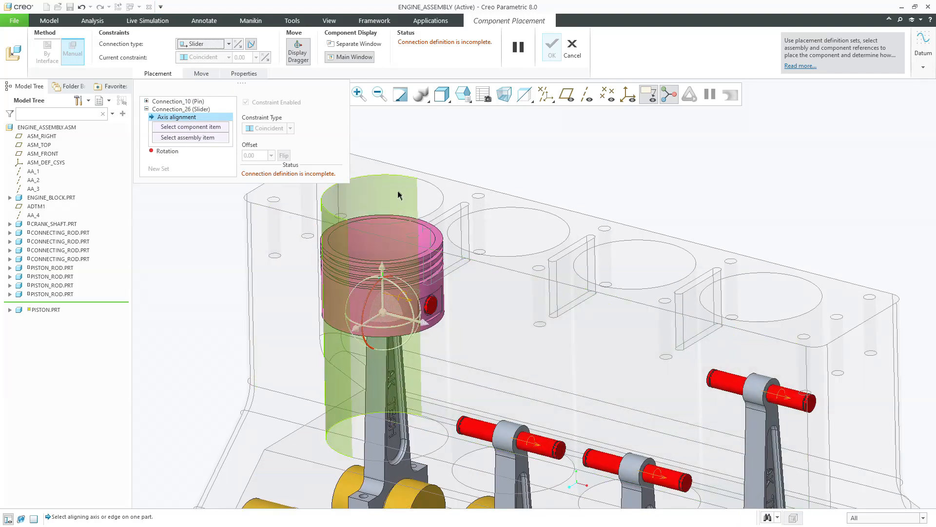
pyautogui.click(398, 195)
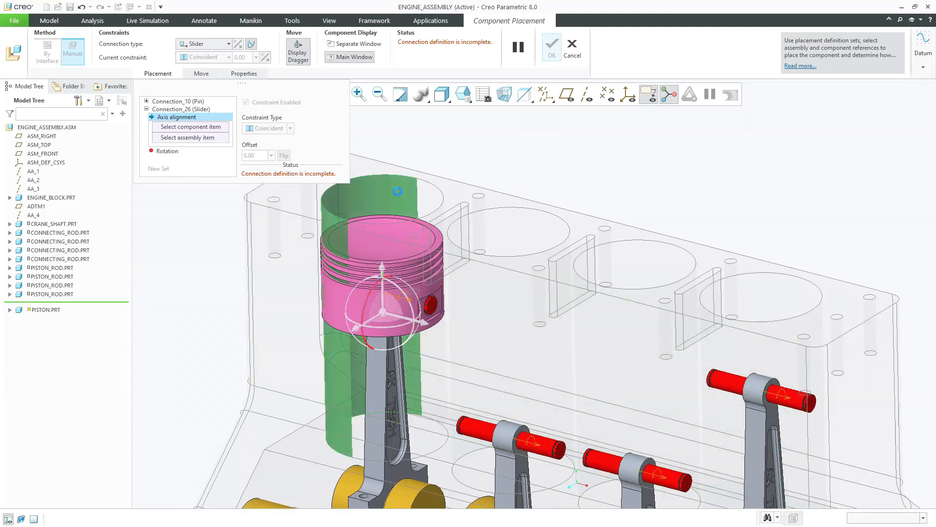
pyautogui.click(337, 306)
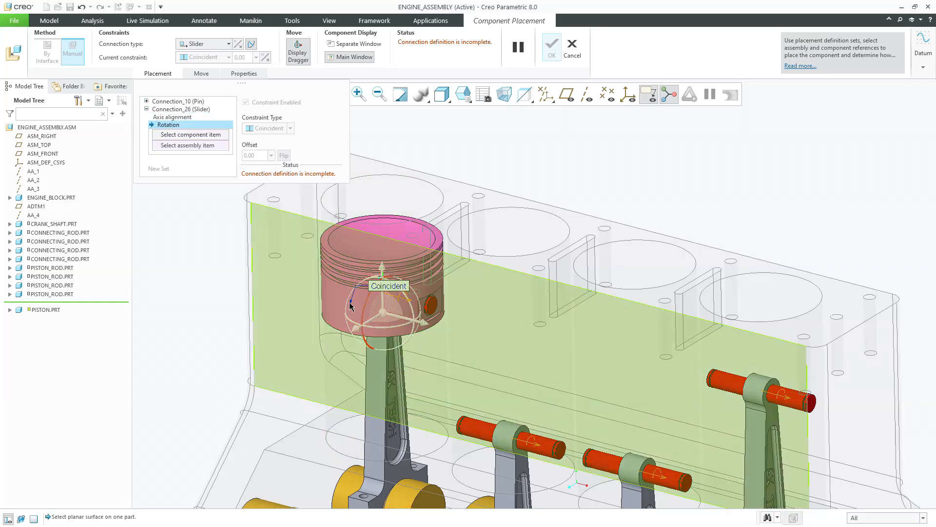
# Step: Show the datum planes, pair the first piston's FRONT plane with ASM_FRONT as the Slider rotation reference, and accept the placement
pyautogui.click(572, 97)
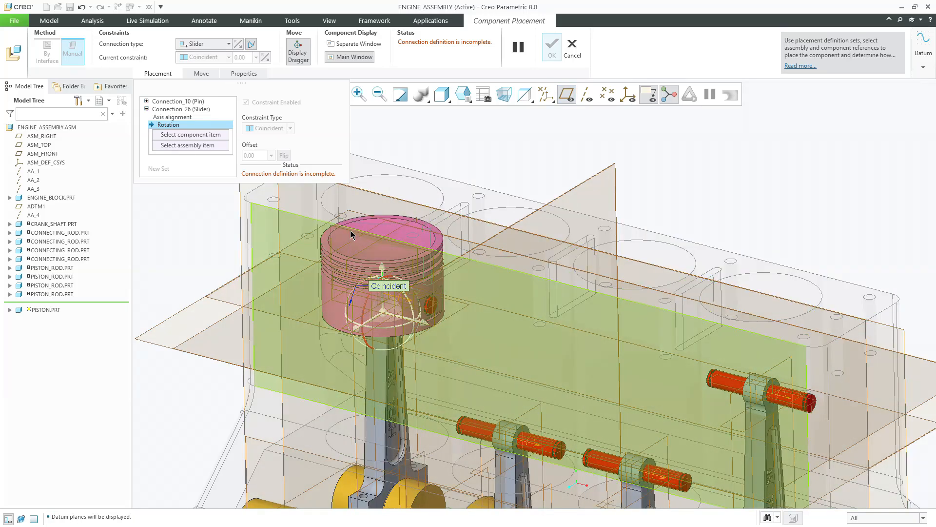
pyautogui.moveTo(336, 233); pyautogui.dragTo(345, 225, button='middle')
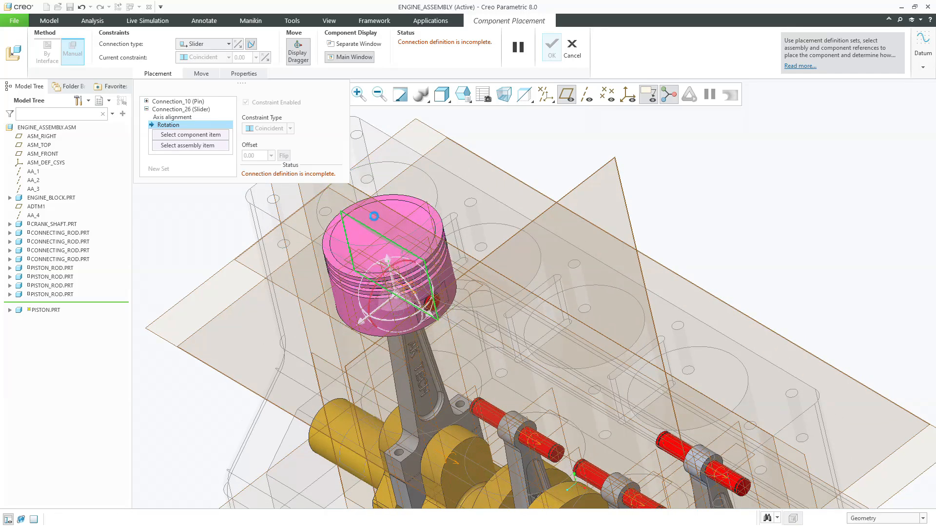
pyautogui.click(374, 215)
pyautogui.scroll(-4, 376, 218)
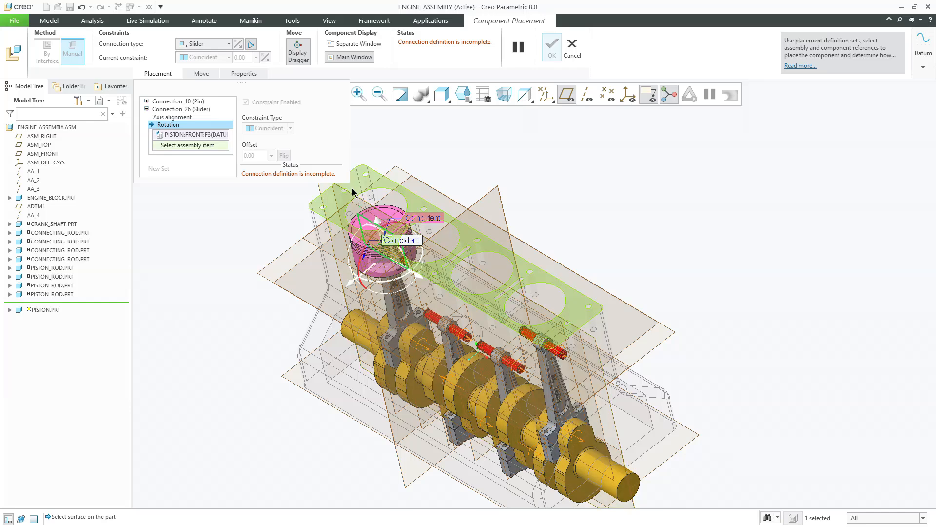
pyautogui.click(345, 188)
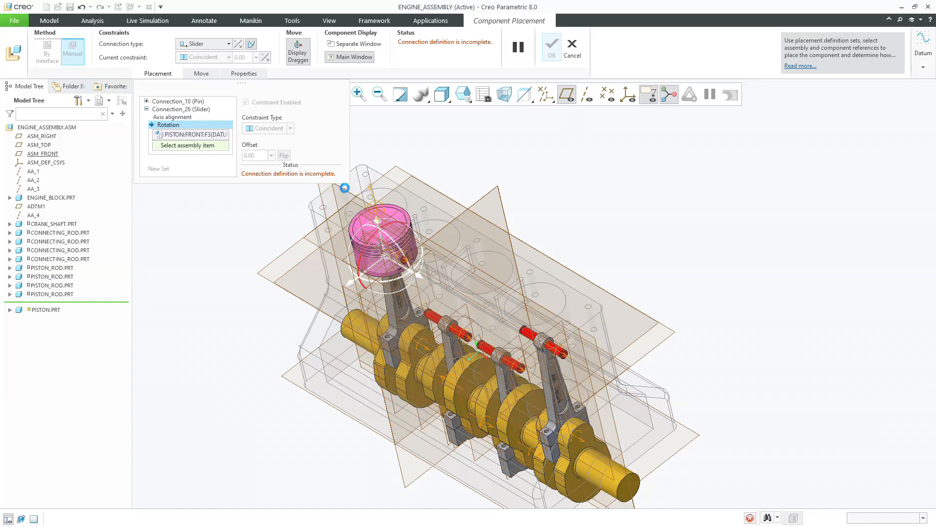
pyautogui.middleClick(399, 148)
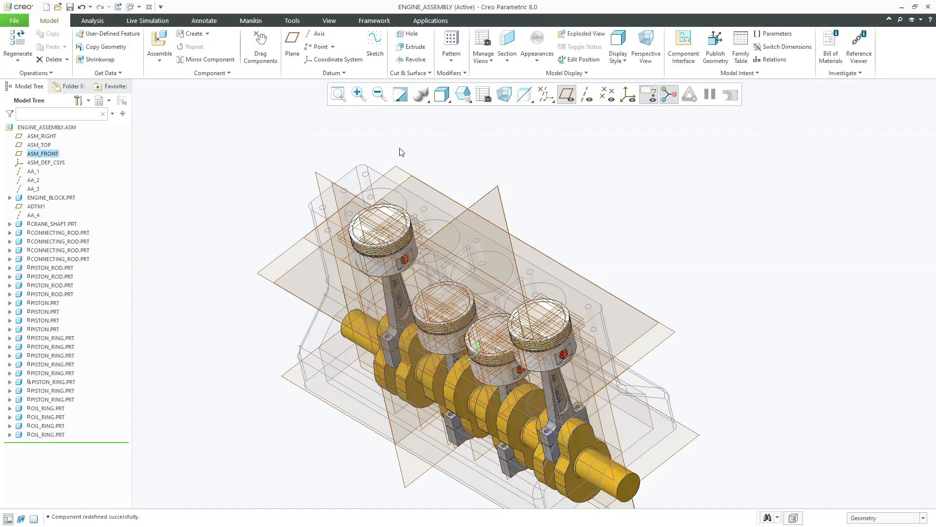
# Step: Edit the definition of the second PISTON.PRT and add a new connection set of type Slider
pyautogui.moveTo(401, 152)
pyautogui.mouseDown(button='middle')
pyautogui.moveTo(415, 208)
pyautogui.moveTo(399, 146)
pyautogui.moveTo(412, 144)
pyautogui.mouseUp(button='middle')
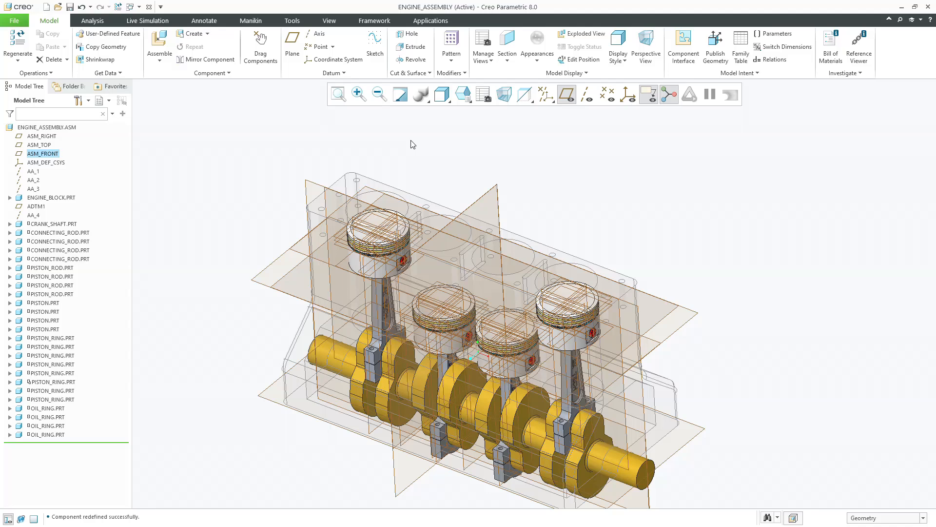
pyautogui.scroll(2, 412, 144)
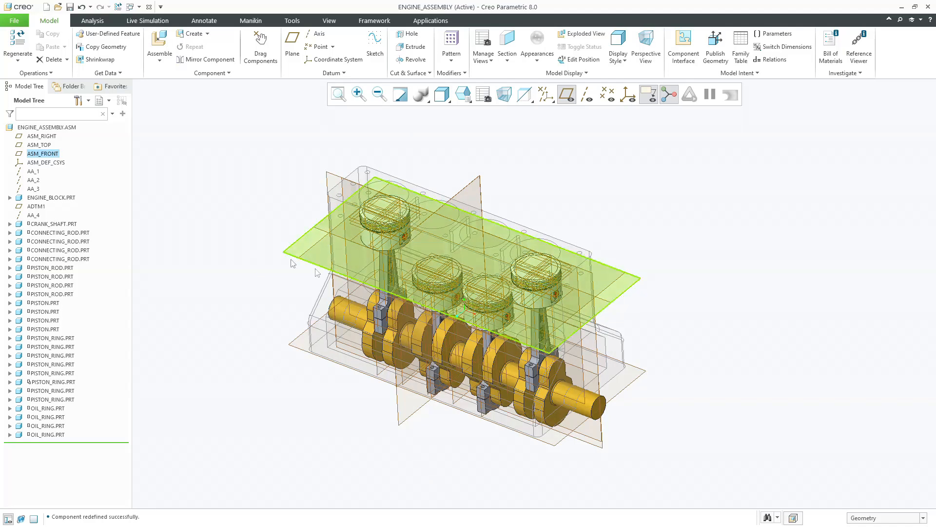
pyautogui.click(32, 311)
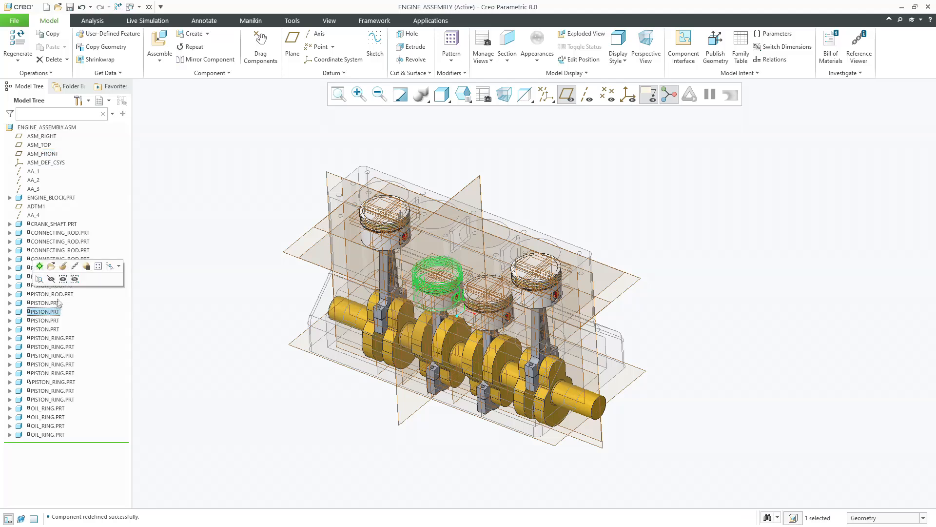
pyautogui.click(62, 265)
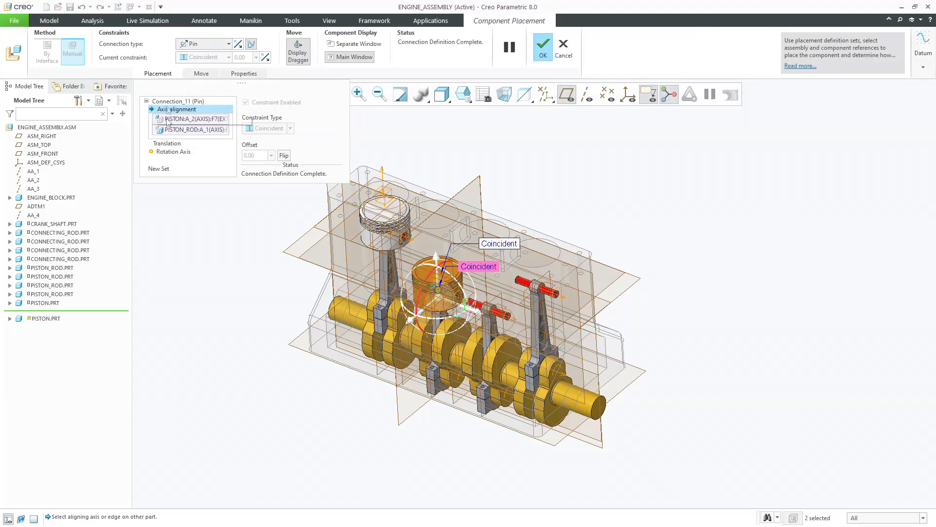
pyautogui.click(159, 168)
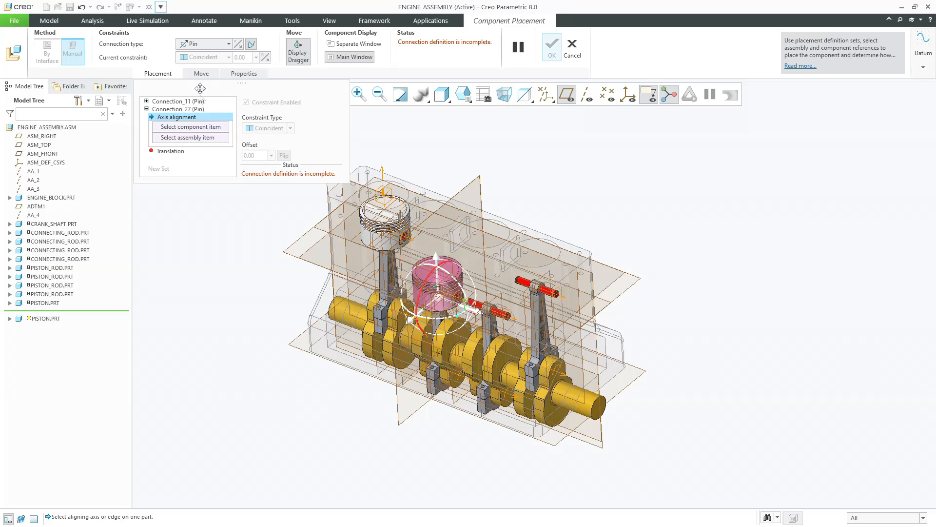
pyautogui.click(204, 44)
pyautogui.click(196, 82)
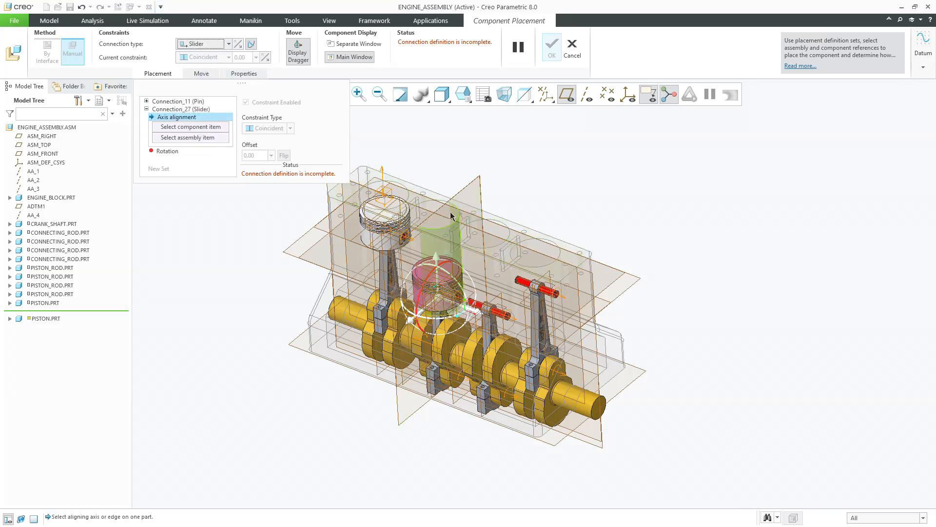
# Step: Align the second piston's Slider axis by pairing the engine block's second cylinder bore with the piston's outer cylindrical surface
pyautogui.scroll(-5, 451, 215)
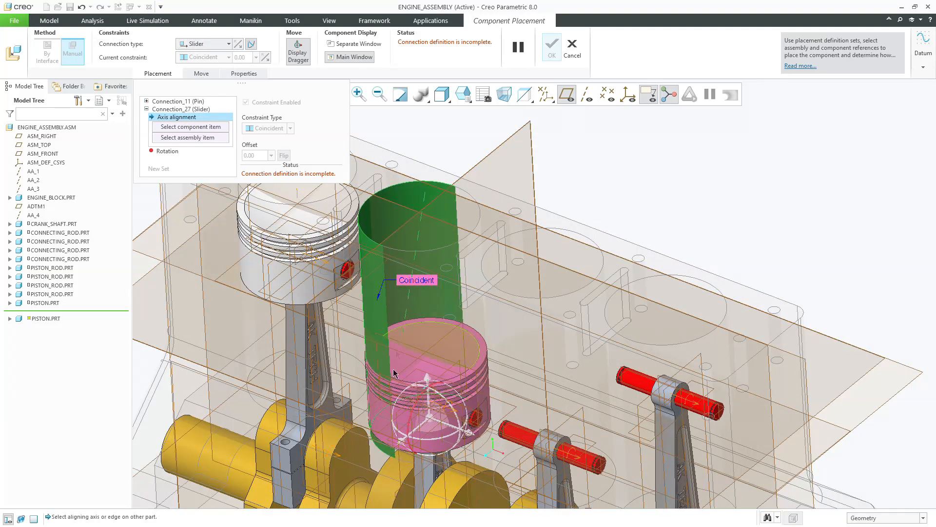
pyautogui.click(371, 411)
pyautogui.click(377, 406)
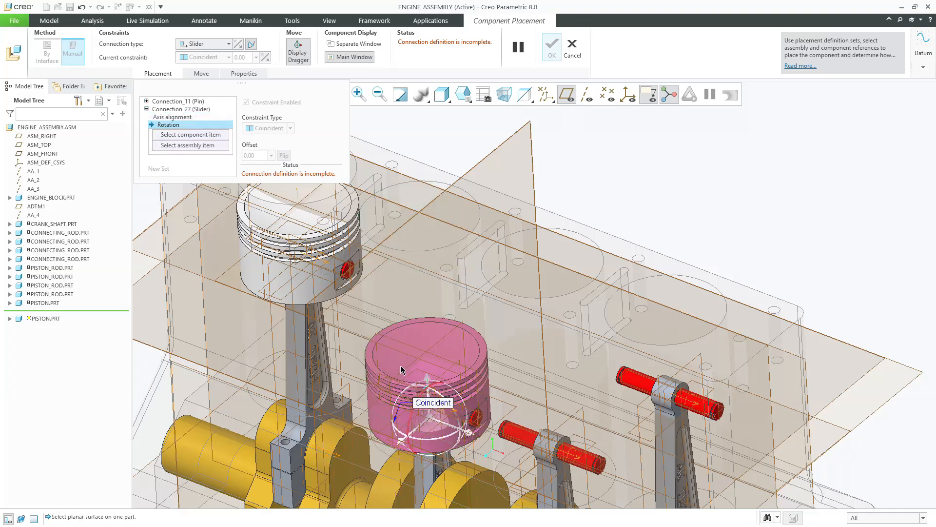
# Step: Define the Slider rotation by pairing the second piston's FRONT plane with ASM_FRONT and accept the placement
pyautogui.moveTo(401, 301); pyautogui.dragTo(403, 189, button='middle')
pyautogui.click(385, 360)
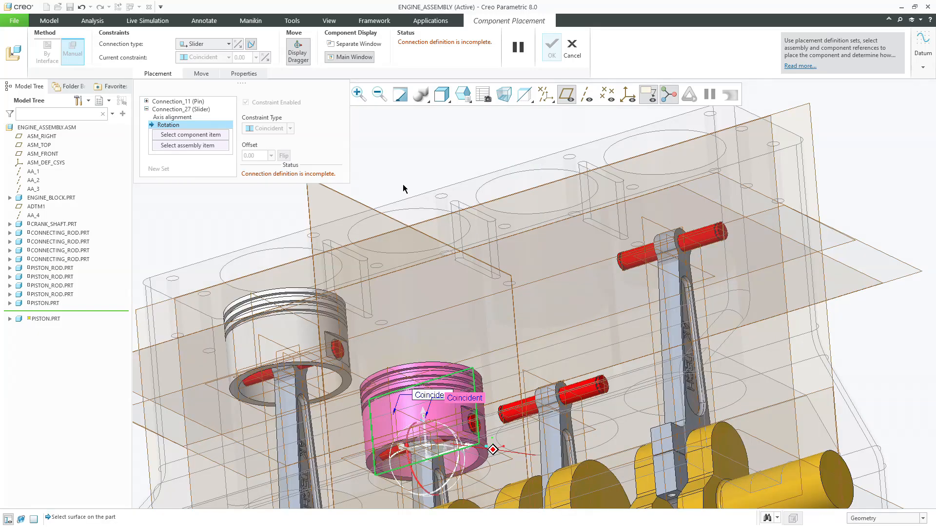
pyautogui.moveTo(372, 242); pyautogui.dragTo(465, 258, button='middle')
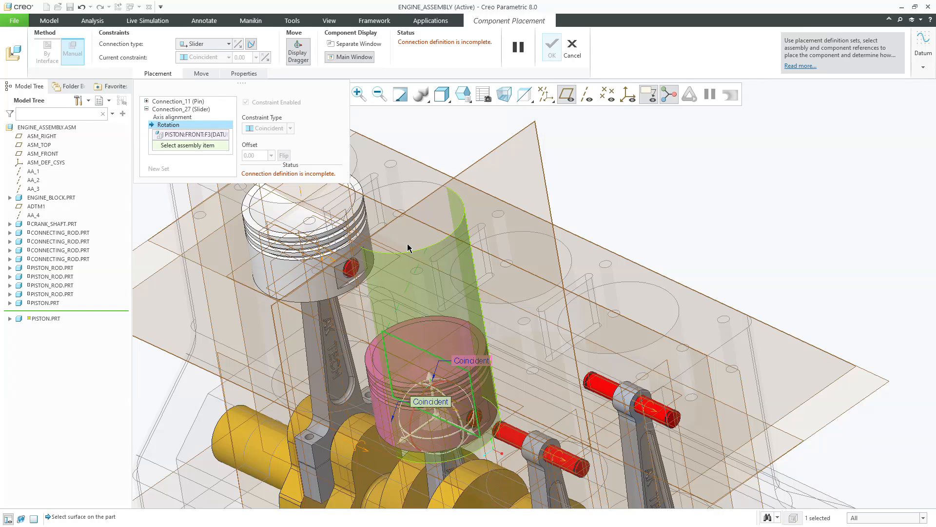
pyautogui.moveTo(407, 248); pyautogui.dragTo(376, 220, button='middle')
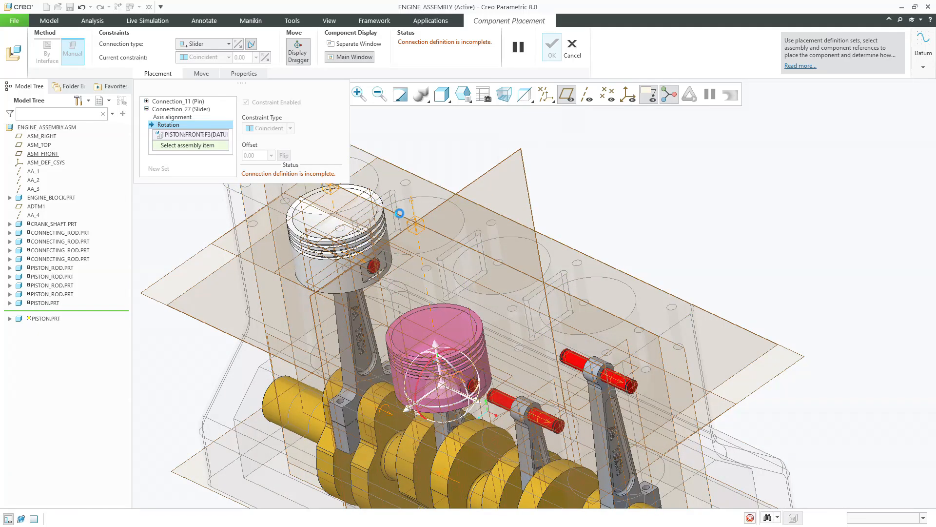
pyautogui.middleClick(426, 142)
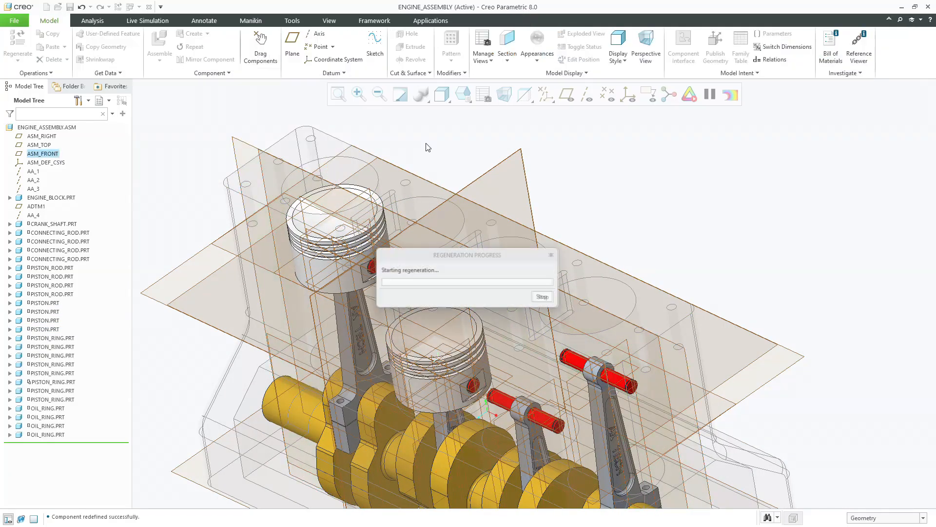
# Step: Edit the definition of the third PISTON.PRT and add a new connection set of type Slider
pyautogui.click(47, 330)
pyautogui.click(45, 320)
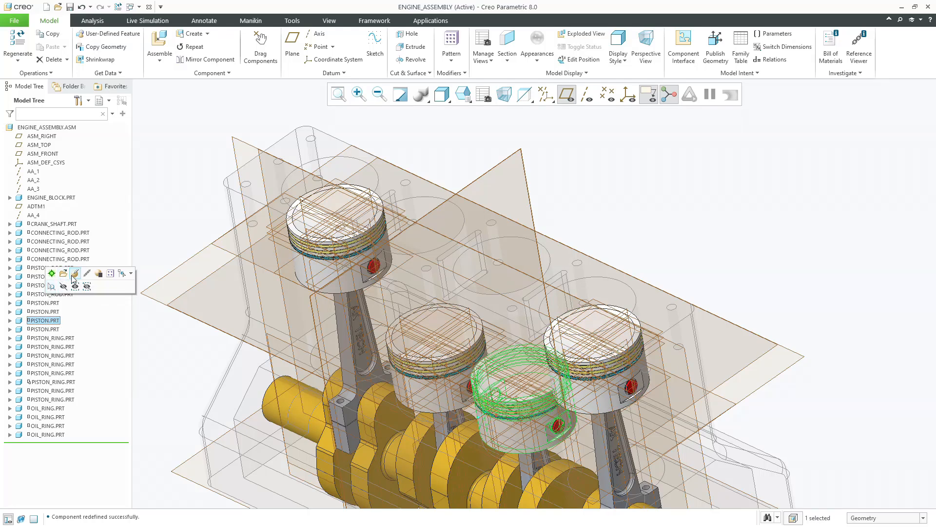
pyautogui.click(74, 274)
pyautogui.click(151, 76)
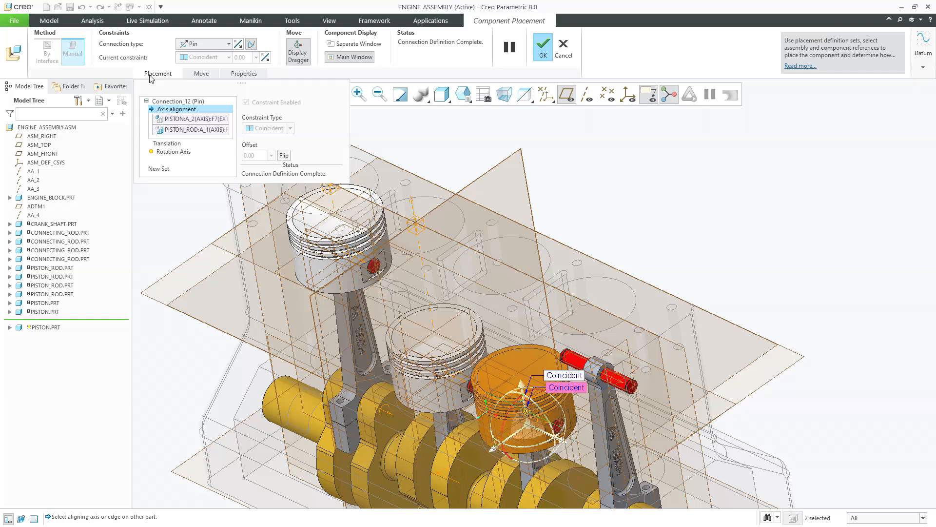
pyautogui.click(164, 169)
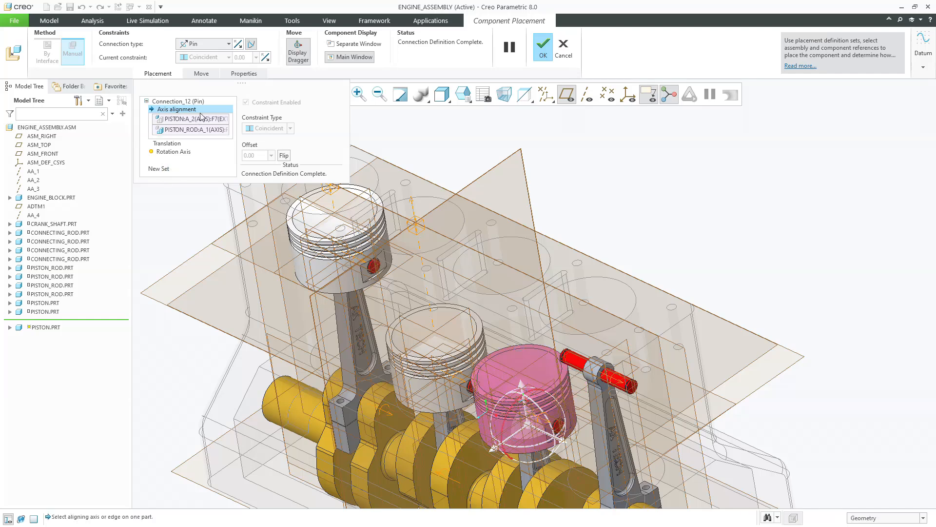
pyautogui.click(208, 47)
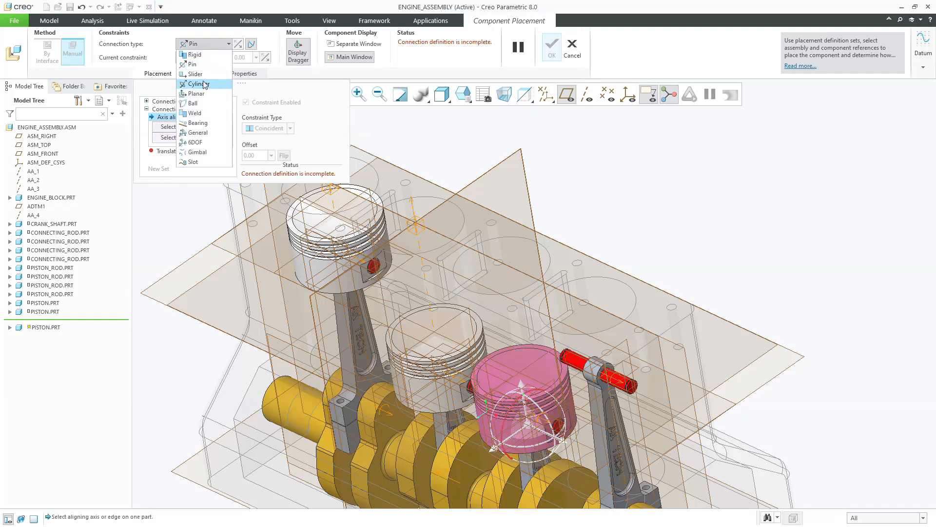
pyautogui.click(195, 74)
pyautogui.hotkey('ctrl', 'd')
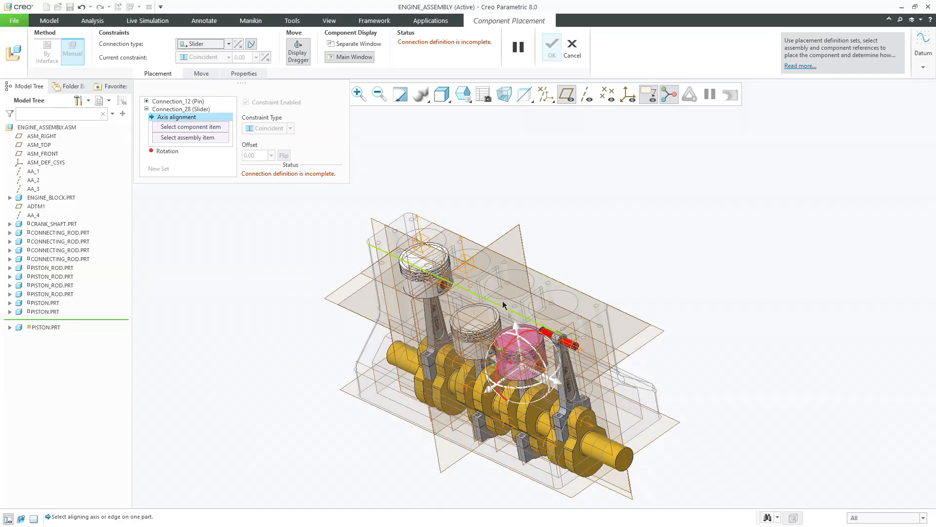
# Step: Align the third piston's Slider axis by pairing the engine block's third cylinder bore with the piston's outer cylindrical surface
pyautogui.click(510, 313)
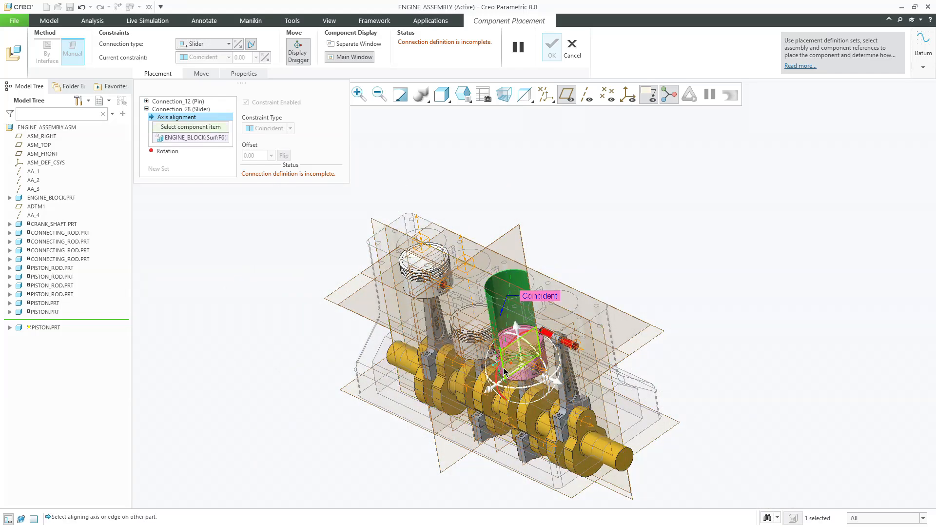
pyautogui.scroll(-5, 505, 371)
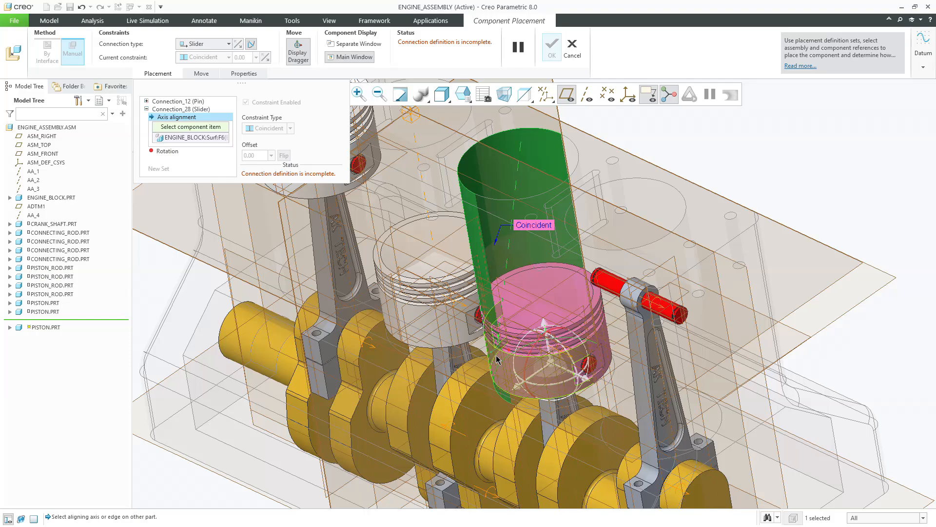
pyautogui.click(498, 359)
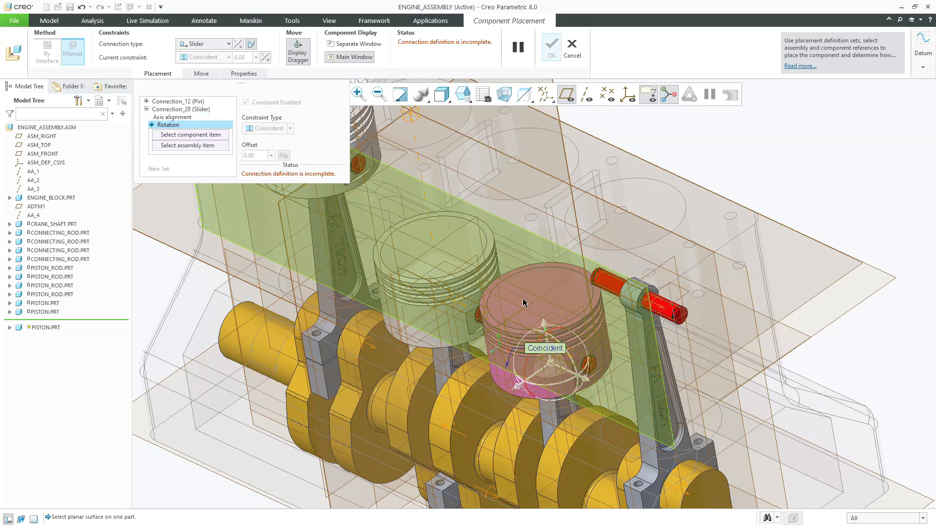
# Step: Define the Slider rotation by pairing the third piston's FRONT plane with ASM_FRONT and accept the placement
pyautogui.moveTo(516, 278); pyautogui.dragTo(507, 326, button='middle')
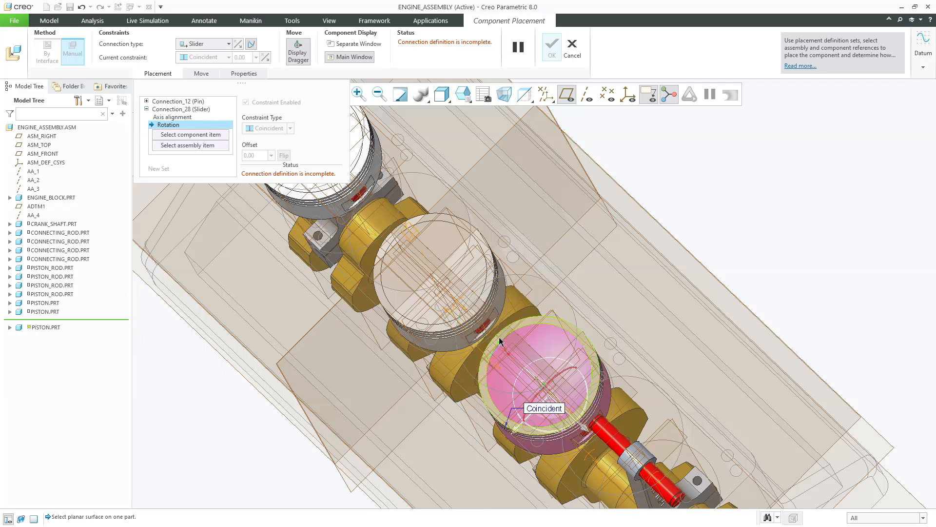
pyautogui.moveTo(507, 342); pyautogui.dragTo(540, 207, button='middle')
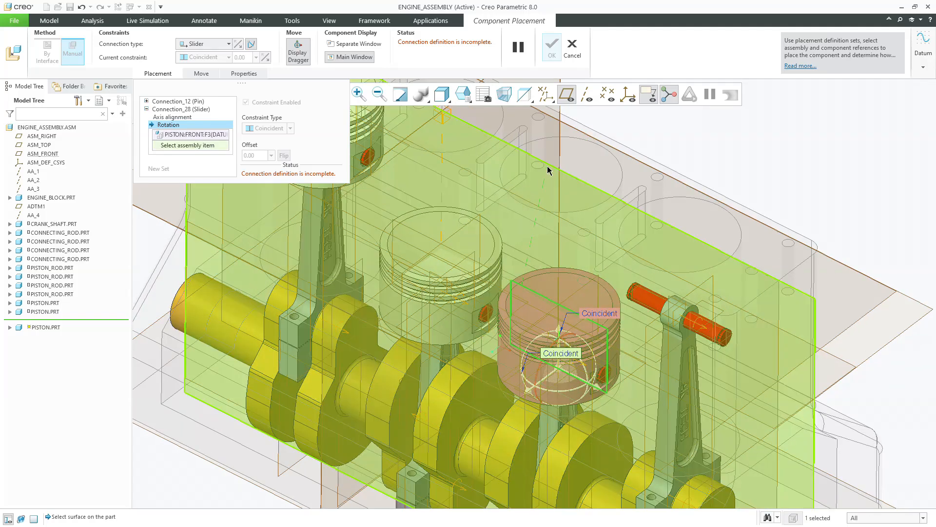
pyautogui.click(547, 167)
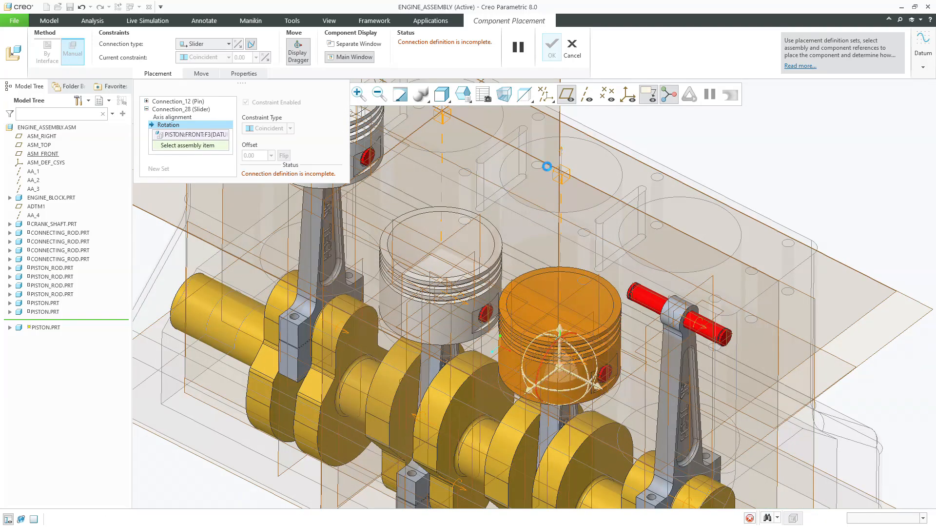
pyautogui.middleClick(547, 167)
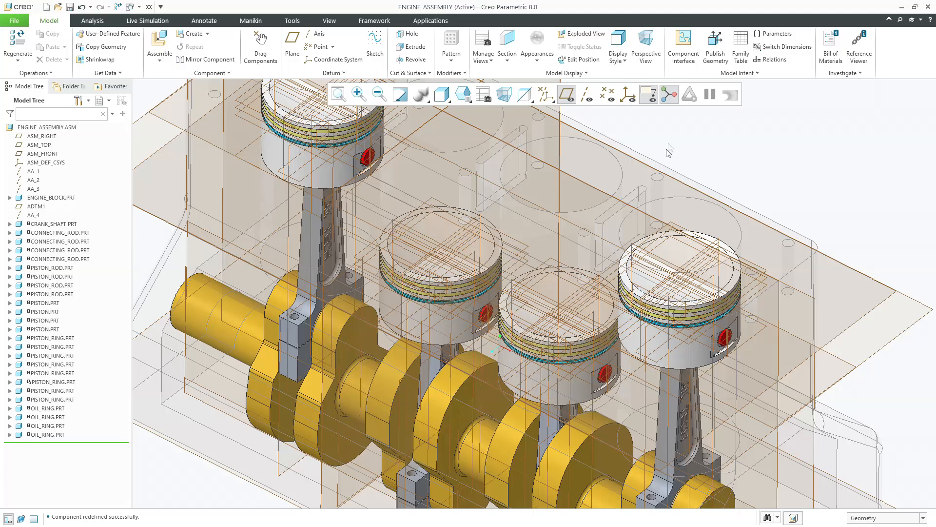
# Step: Edit the definition of the fourth PISTON.PRT and add a new connection set of type Slider
pyautogui.click(47, 329)
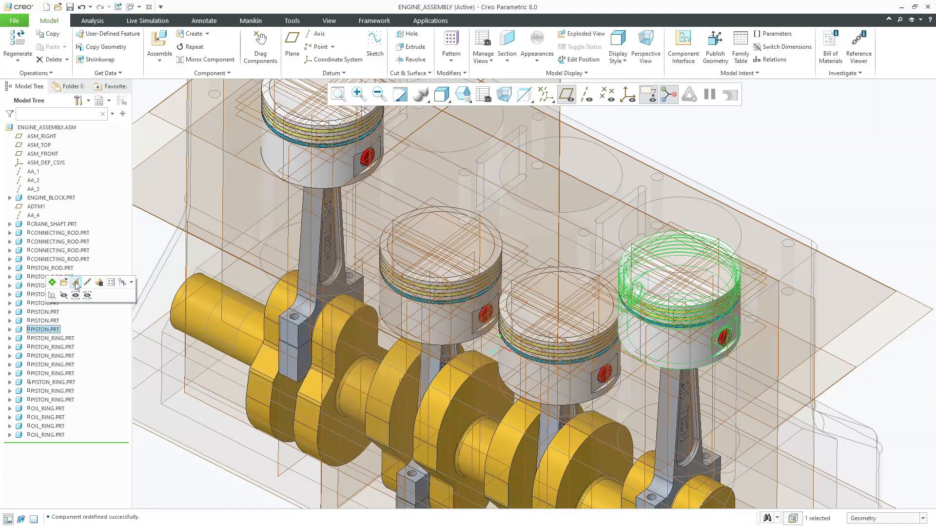
pyautogui.click(76, 283)
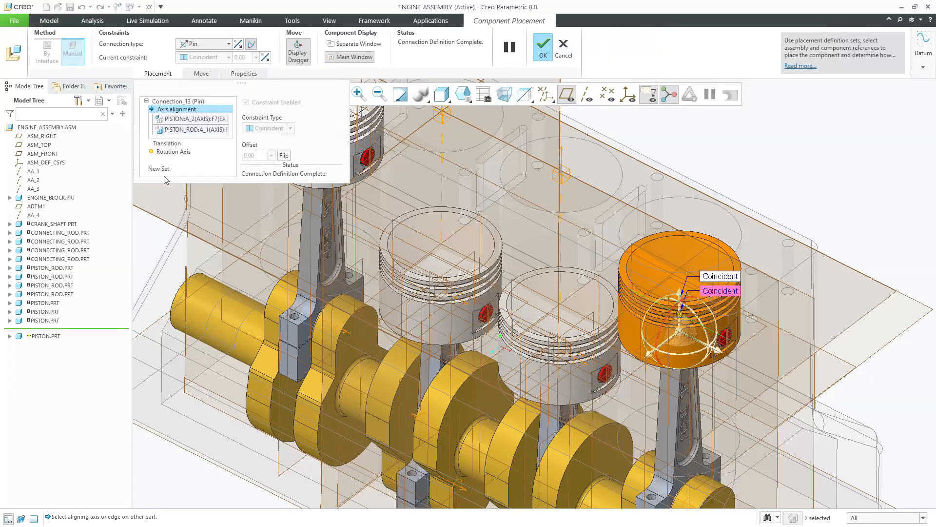
pyautogui.click(165, 169)
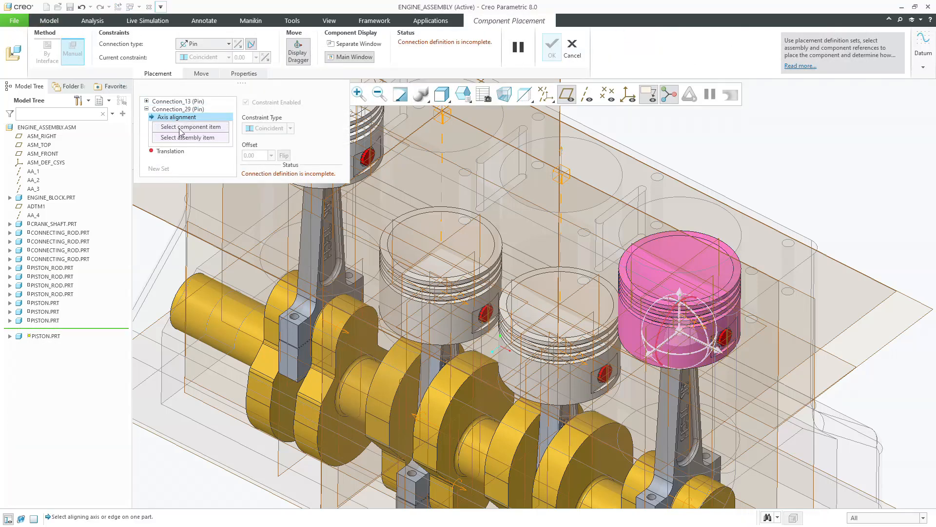
pyautogui.click(206, 45)
pyautogui.click(207, 74)
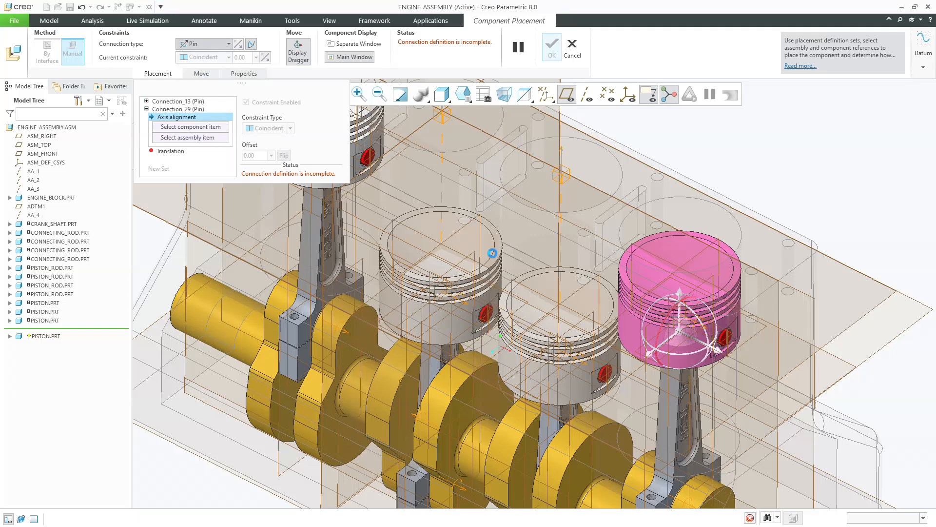
# Step: Align the fourth piston's Slider axis with its cylinder bore, pair its FRONT plane with ASM_FRONT for rotation, and accept the placement
pyautogui.click(627, 315)
pyautogui.click(625, 318)
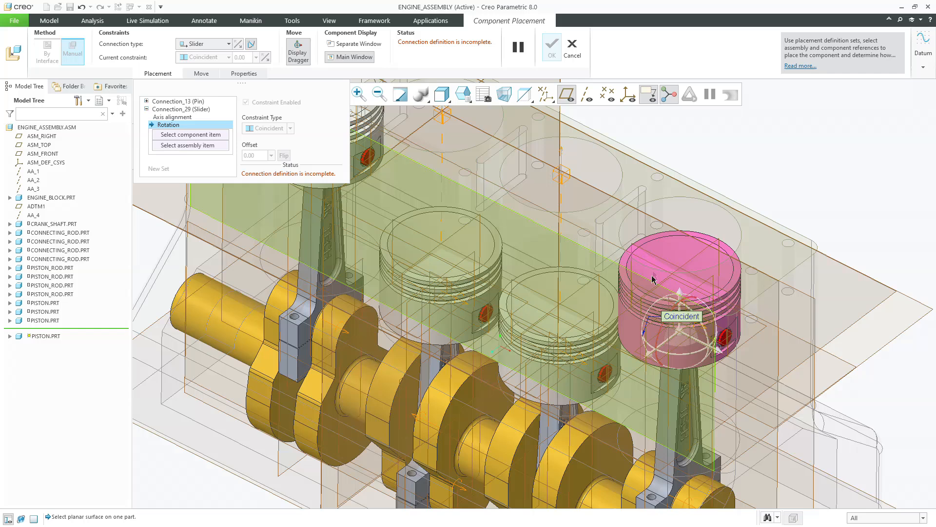
pyautogui.click(648, 258)
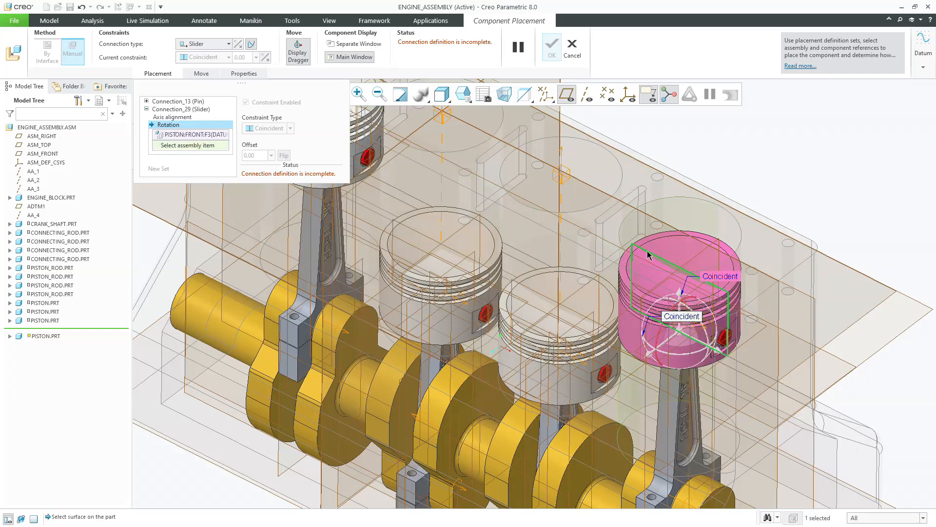
pyautogui.click(648, 221)
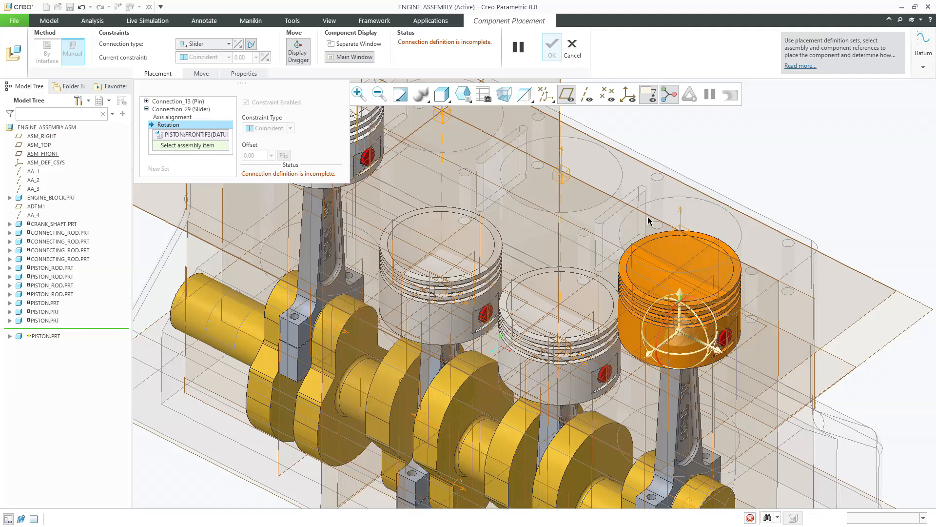
pyautogui.middleClick(648, 220)
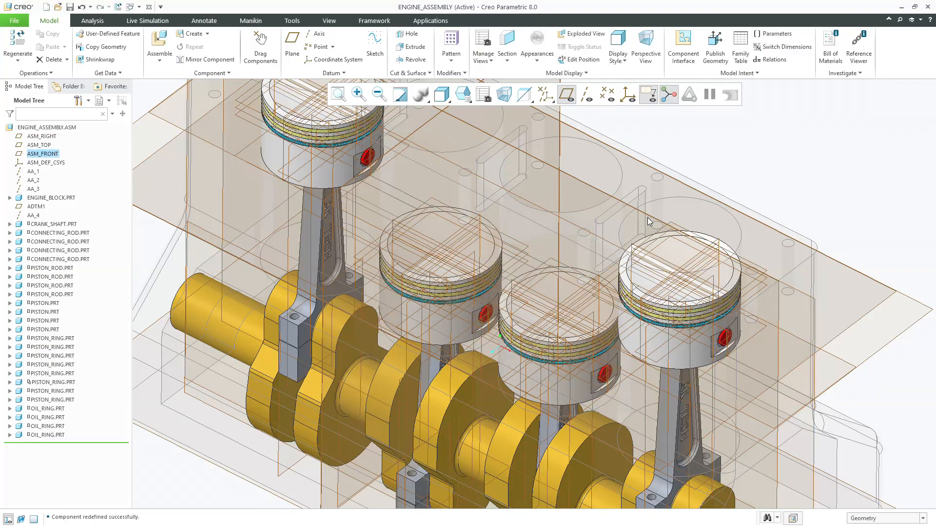
# Step: Turn off the display of datum planes in the assembly
pyautogui.scroll(-5, 648, 221)
pyautogui.moveTo(558, 328); pyautogui.dragTo(561, 170, button='middle')
pyautogui.scroll(-4, 543, 323)
pyautogui.click(566, 96)
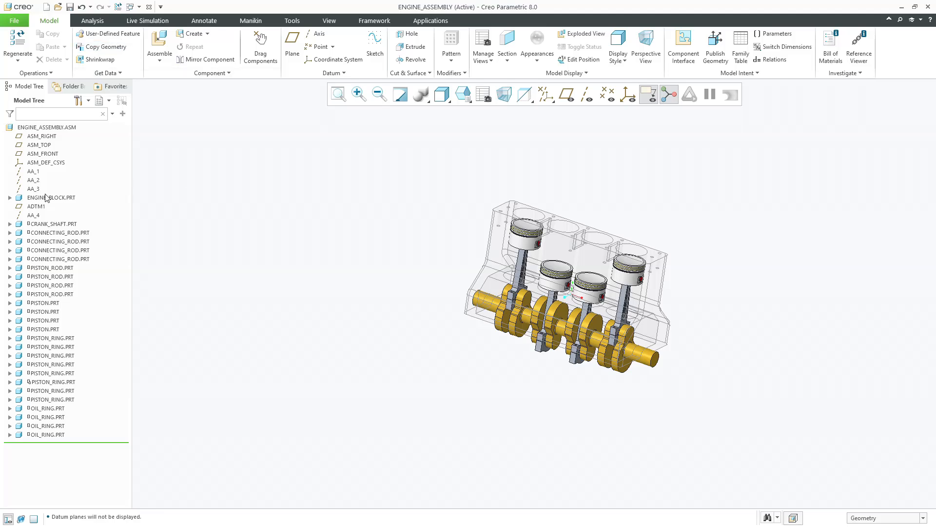
# Step: Apply the opaque grey appearance from My Appearances to ENGINE_BLOCK.PRT
pyautogui.click(328, 21)
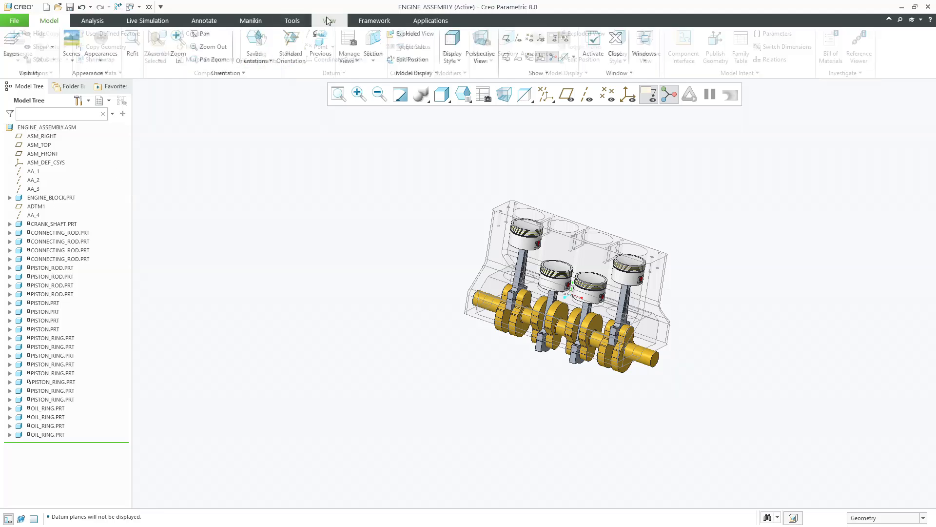
pyautogui.click(102, 60)
pyautogui.click(117, 117)
pyautogui.click(51, 197)
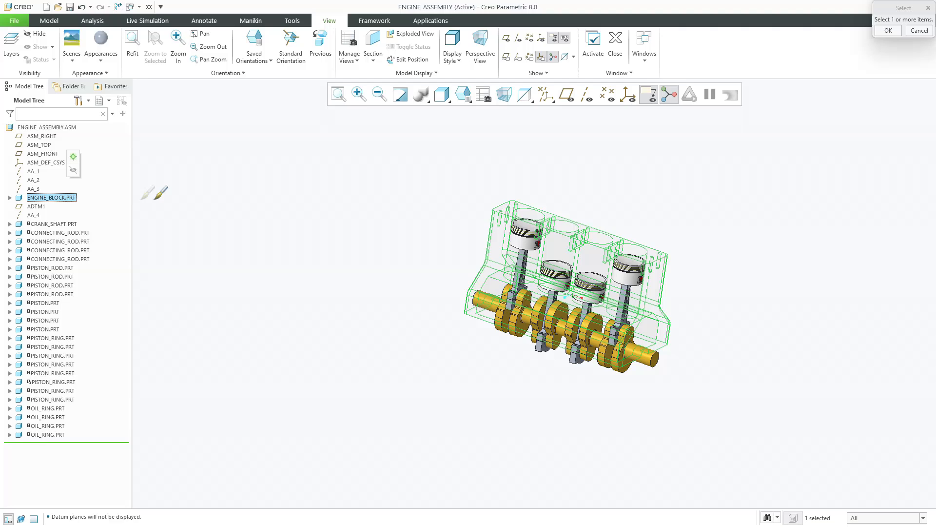
pyautogui.middleClick(165, 200)
# Step: Insert oil_sump.prt into the engine assembly as a new component
pyautogui.click(50, 20)
pyautogui.click(160, 46)
pyautogui.doubleClick(220, 214)
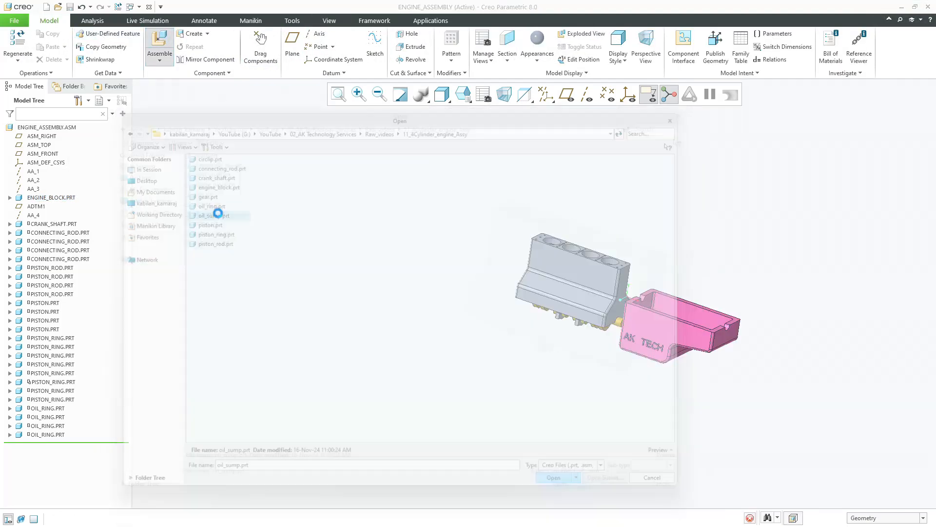
# Step: Make the oil sump's upper rim face coincident with the underside face of the engine block
pyautogui.scroll(-5, 633, 316)
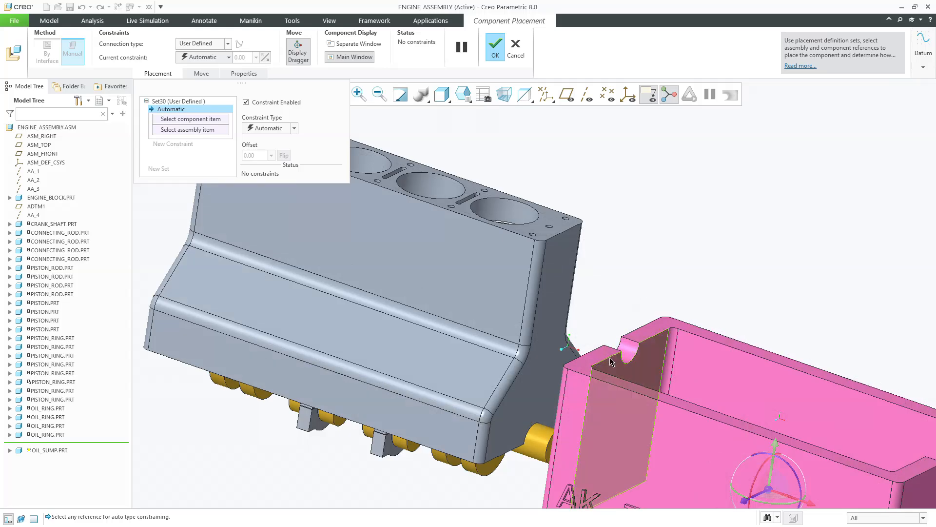
pyautogui.click(621, 340)
pyautogui.scroll(5, 573, 362)
pyautogui.moveTo(492, 341); pyautogui.dragTo(455, 367, button='middle')
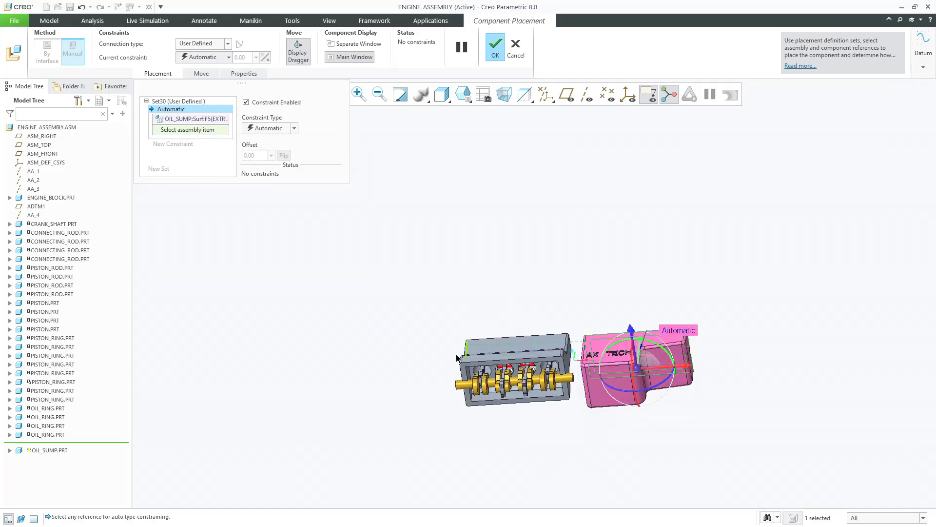
pyautogui.scroll(-3, 454, 366)
pyautogui.click(484, 387)
# Step: Add a second Coincident constraint between the oil sump's end face and the matching end face of the engine block
pyautogui.scroll(4, 374, 367)
pyautogui.moveTo(373, 368); pyautogui.dragTo(577, 420, button='middle')
pyautogui.click(558, 414)
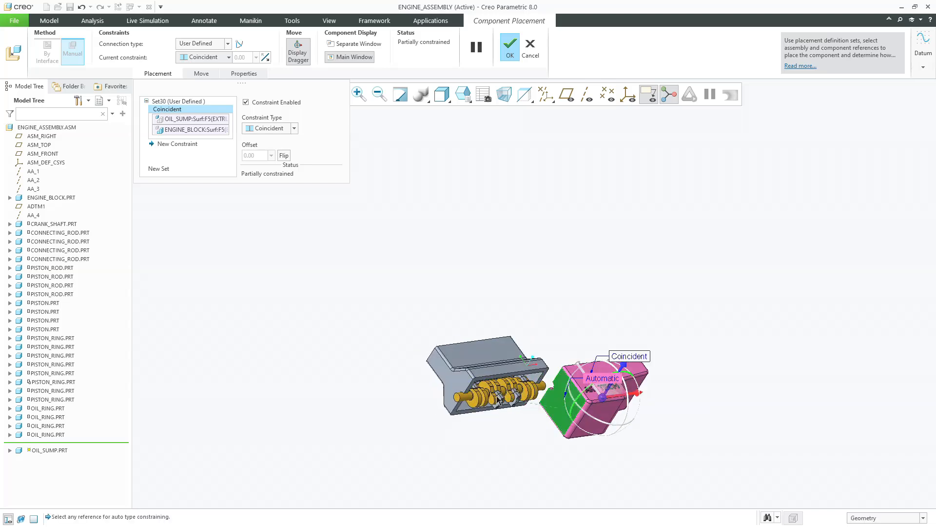
pyautogui.click(473, 386)
pyautogui.click(273, 128)
pyautogui.click(267, 166)
# Step: Constrain the oil sump's remaining side face to the matching side of the engine block and accept the placement
pyautogui.scroll(-5, 487, 292)
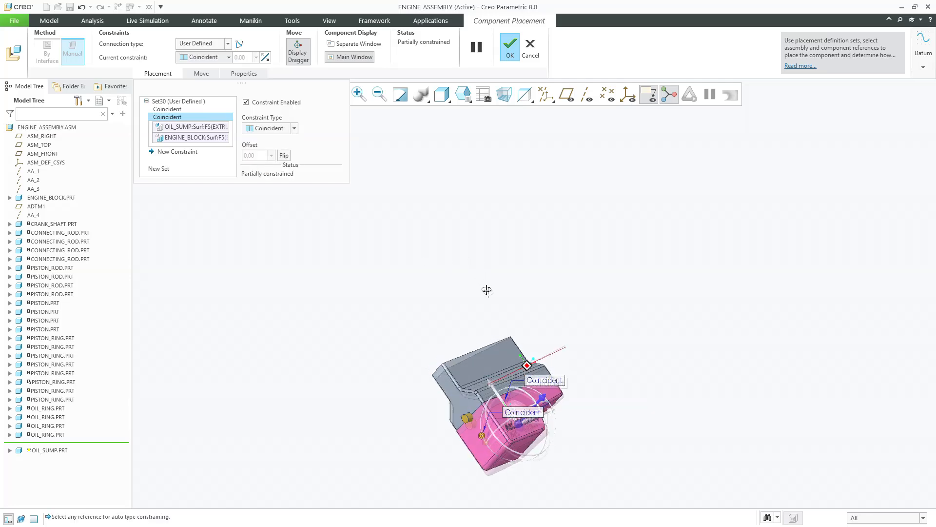
pyautogui.click(516, 378)
pyautogui.click(501, 357)
pyautogui.middleClick(376, 365)
pyautogui.scroll(-3, 376, 365)
pyautogui.click(375, 366)
pyautogui.scroll(5, 454, 341)
pyautogui.moveTo(454, 341); pyautogui.dragTo(464, 393, button='middle')
pyautogui.click(291, 289)
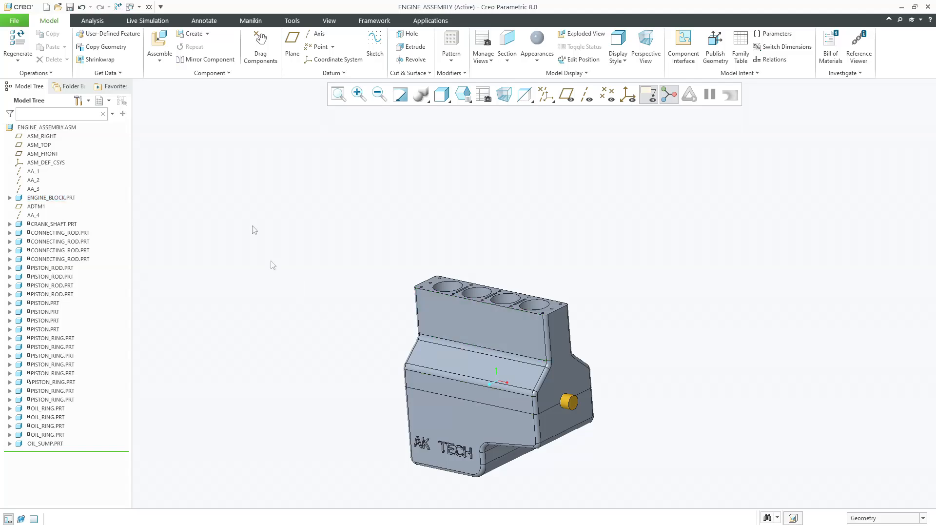
# Step: Insert gear.prt into the assembly and set its connection type to Pin
pyautogui.click(166, 41)
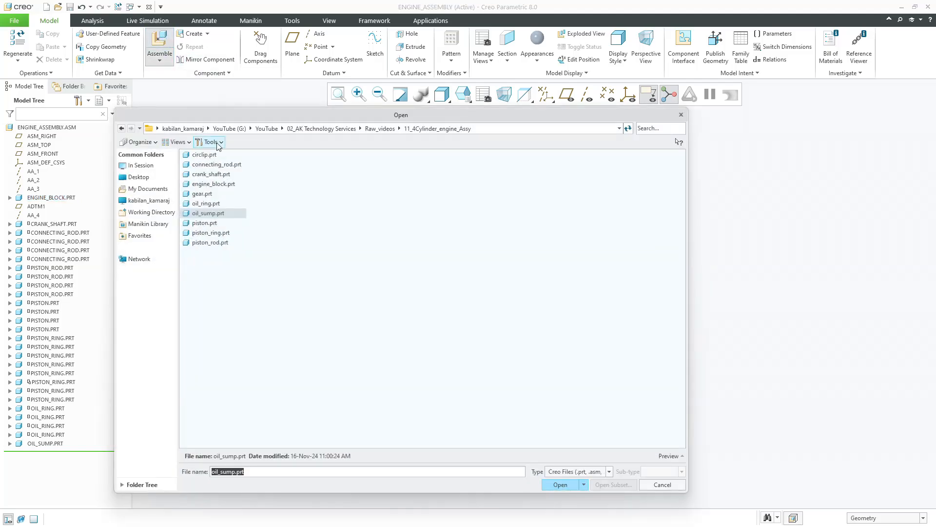
pyautogui.doubleClick(209, 194)
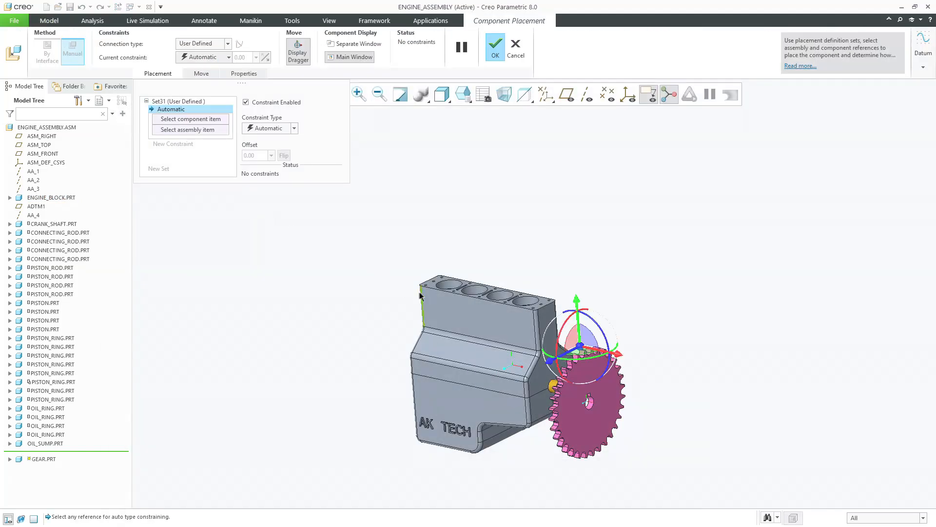
pyautogui.click(196, 44)
pyautogui.click(194, 72)
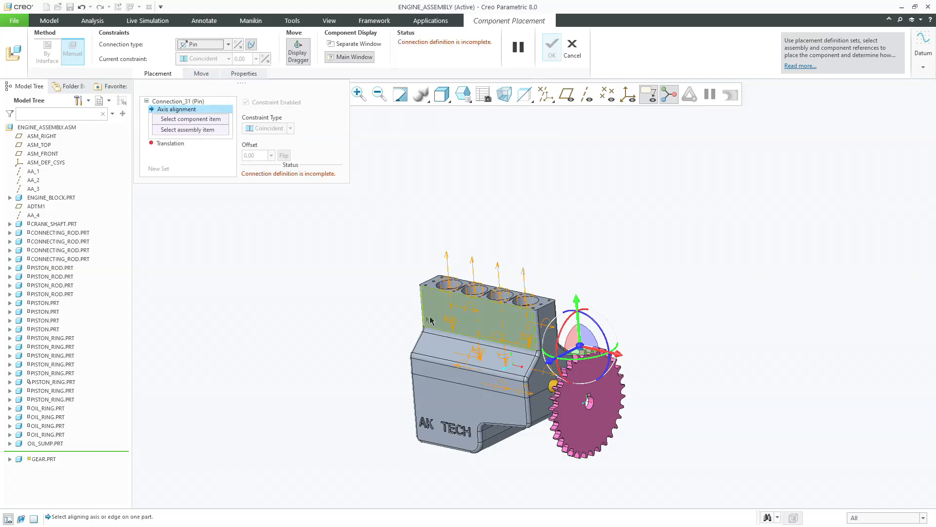
# Step: Align the gear's Pin axis by pairing its centre bore with the crankshaft's cylindrical end
pyautogui.scroll(6, 571, 406)
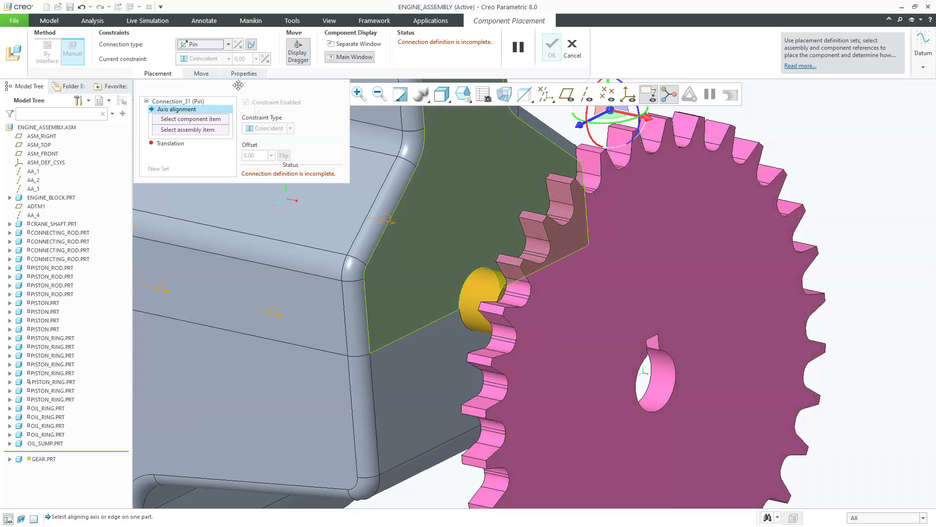
pyautogui.click(656, 383)
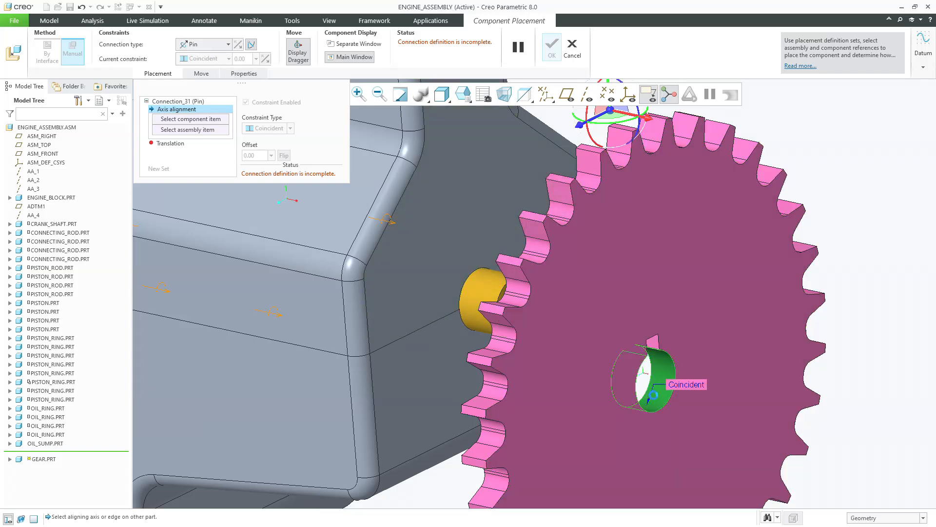
pyautogui.click(484, 288)
# Step: Define the Pin translation by pairing the gear's outer face with the crankshaft's end face and accept the placement
pyautogui.click(543, 329)
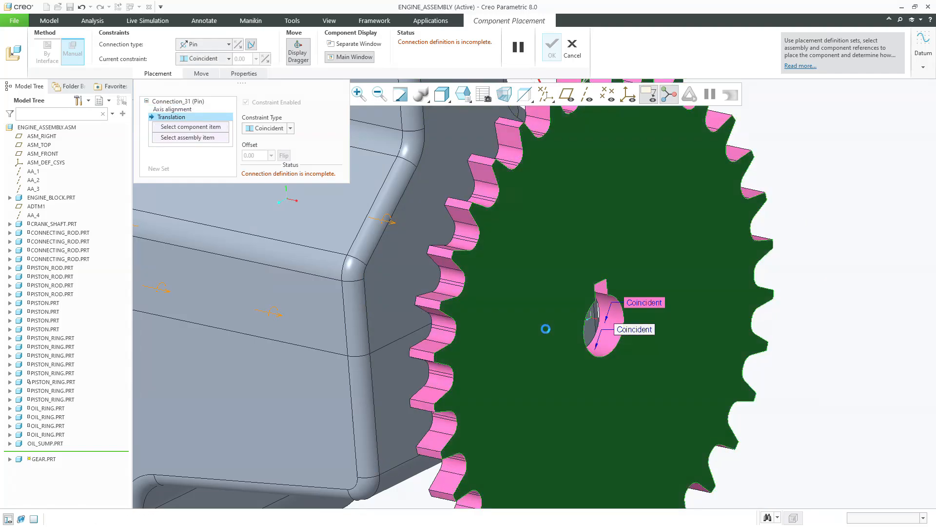
pyautogui.scroll(4, 546, 330)
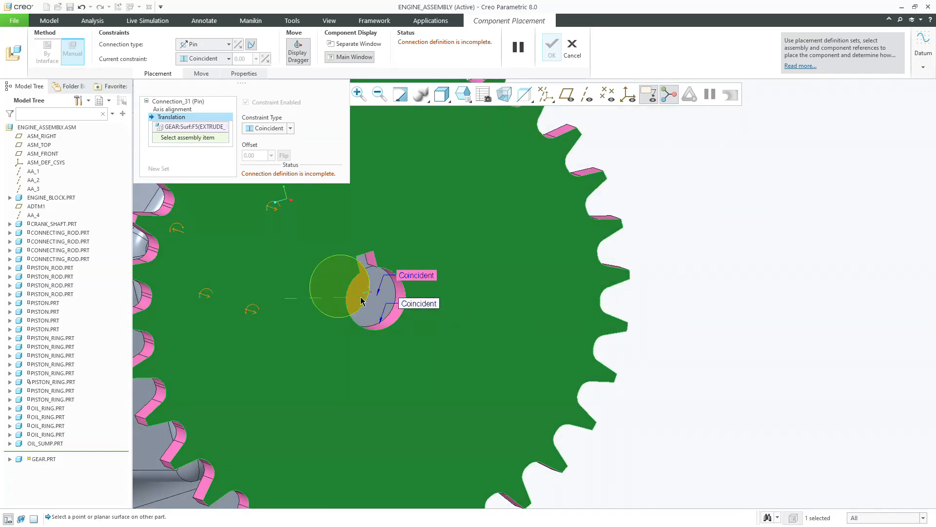
pyautogui.click(361, 301)
pyautogui.scroll(-4, 537, 302)
pyautogui.middleClick(640, 300)
pyautogui.scroll(-1, 551, 304)
pyautogui.moveTo(531, 303); pyautogui.dragTo(591, 305, button='middle')
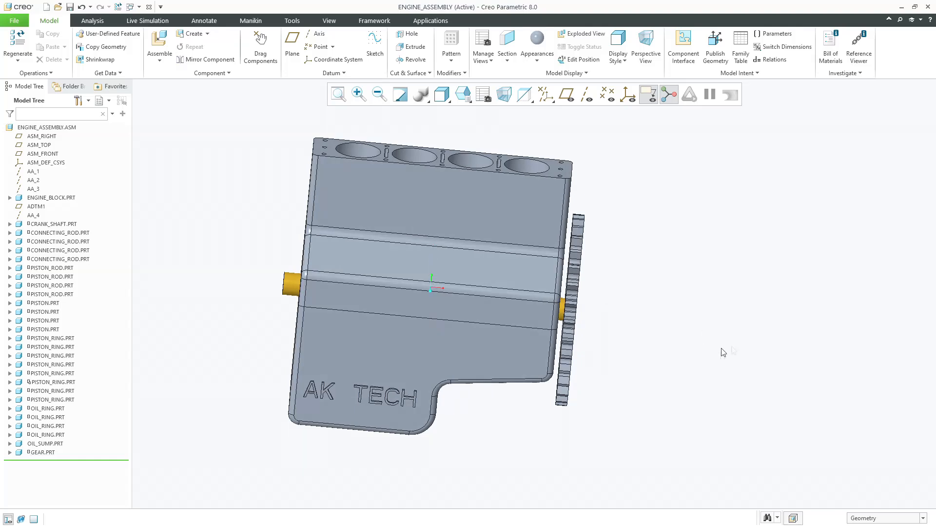
# Step: Apply the brown copper-like appearance from the Legacy-Metals library to the gear
pyautogui.click(333, 22)
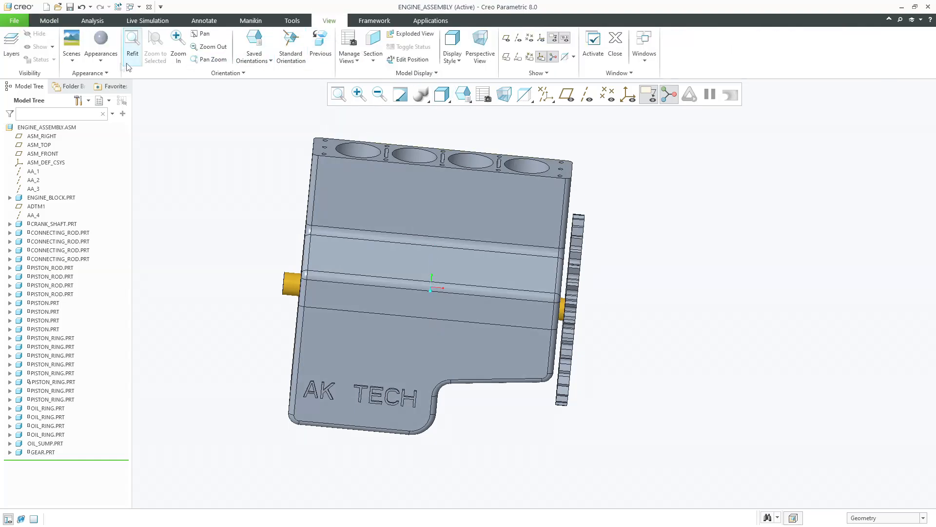
pyautogui.click(100, 42)
pyautogui.click(198, 131)
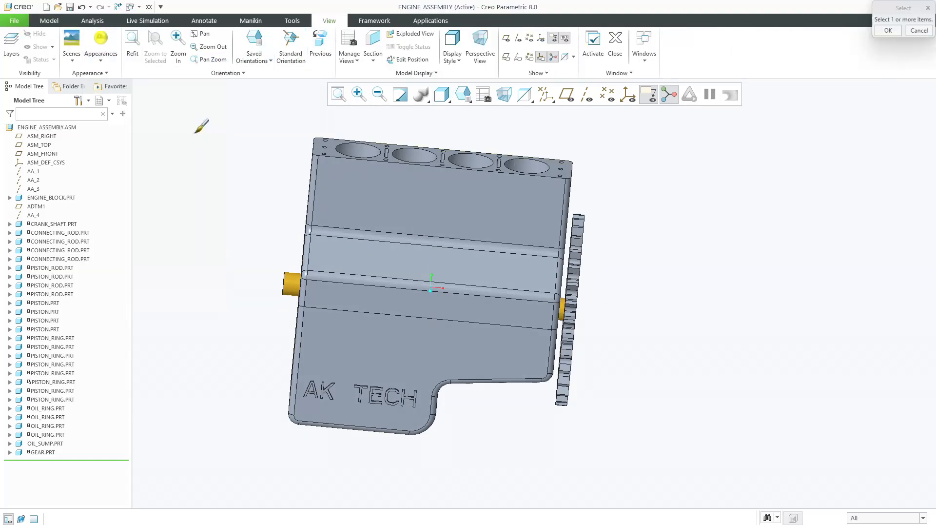
pyautogui.click(100, 43)
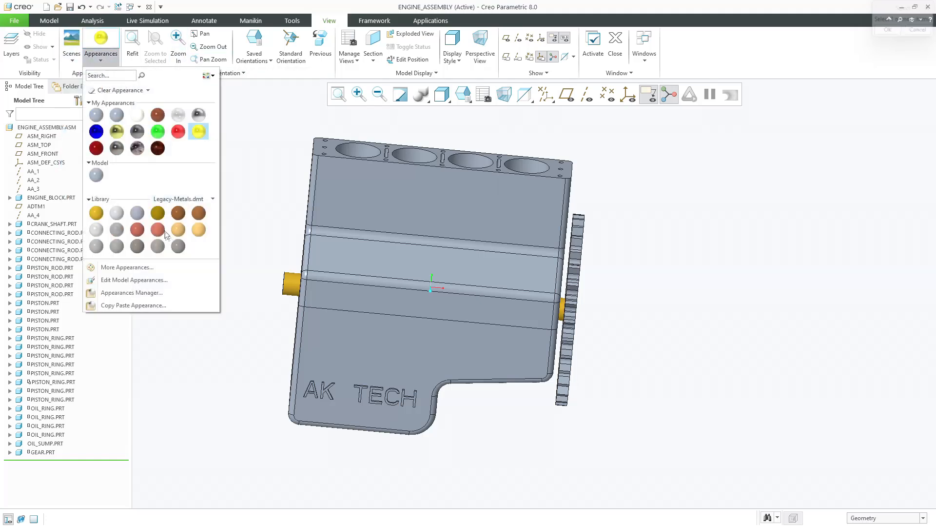
pyautogui.click(198, 213)
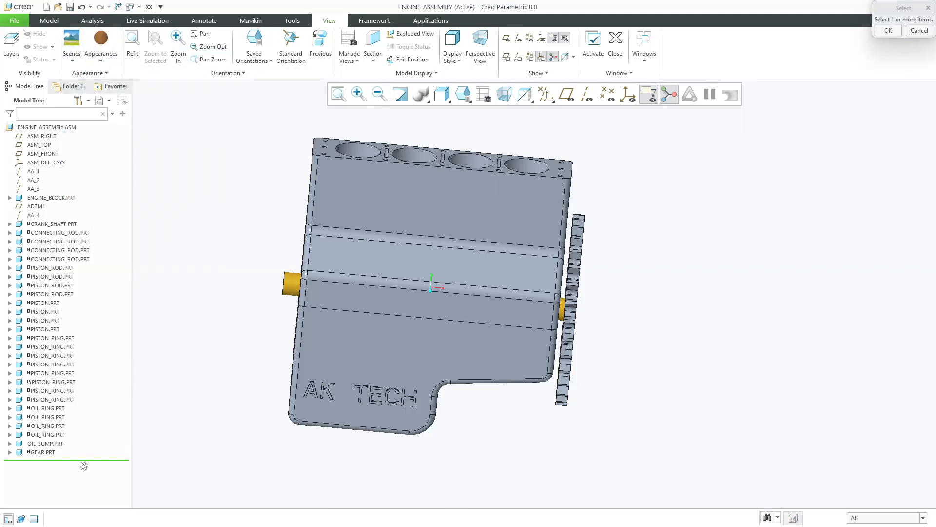
pyautogui.click(53, 452)
pyautogui.middleClick(236, 341)
pyautogui.moveTo(236, 341)
pyautogui.mouseDown(button='middle')
pyautogui.moveTo(214, 336)
pyautogui.moveTo(246, 342)
pyautogui.mouseUp(button='middle')
# Step: Edit the gear's placement definition and remove the crankshaft reference from its Pin translation
pyautogui.click(43, 452)
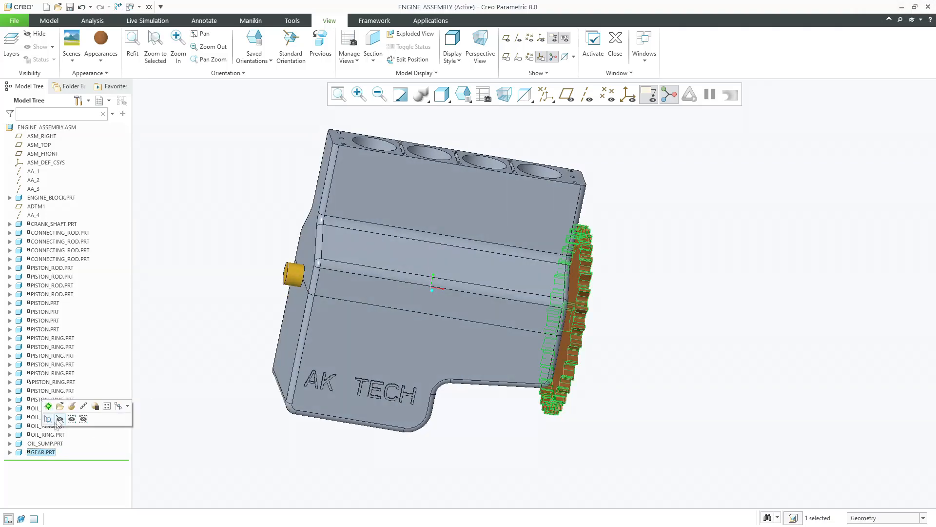
pyautogui.click(46, 406)
pyautogui.moveTo(404, 288); pyautogui.dragTo(412, 290, button='middle')
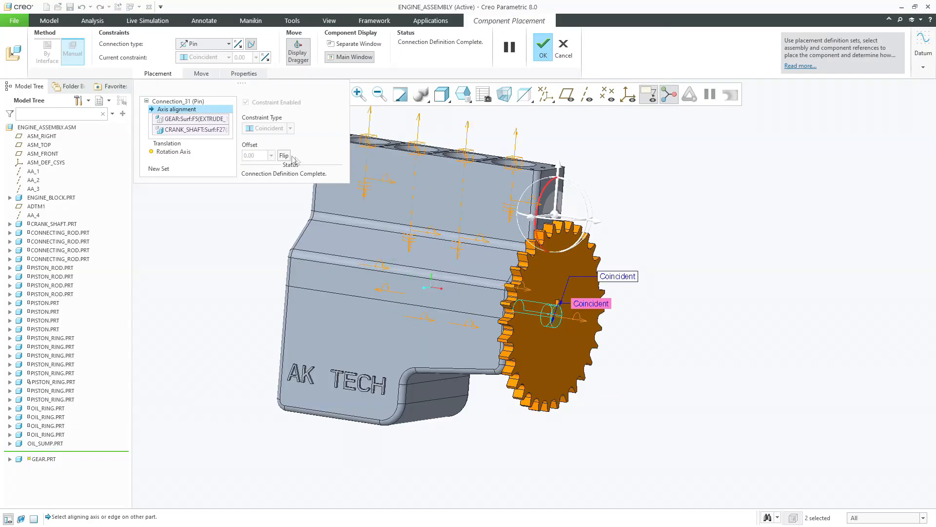
pyautogui.click(175, 144)
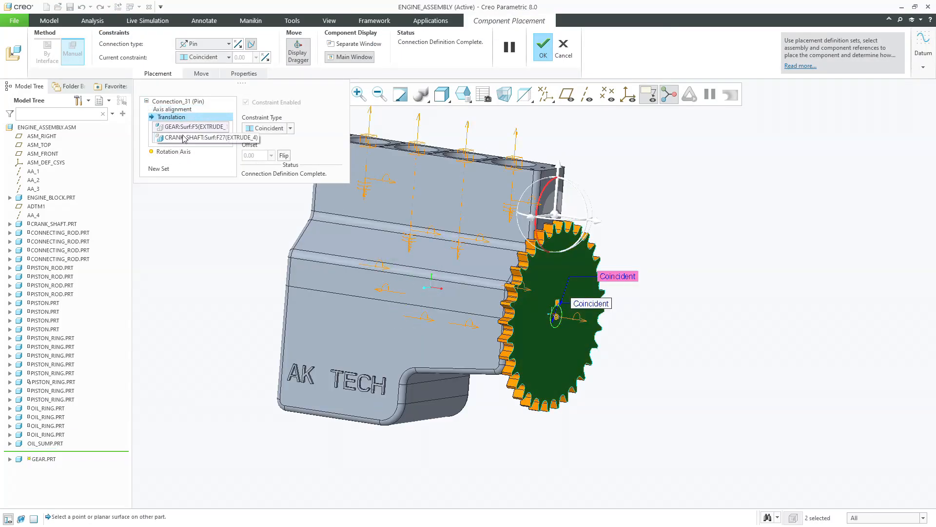
pyautogui.rightClick(184, 139)
pyautogui.click(203, 142)
# Step: Pair the gear's Pin translation with the end face at the crankshaft's opposite end and accept the placement
pyautogui.moveTo(341, 271); pyautogui.dragTo(398, 280, button='middle')
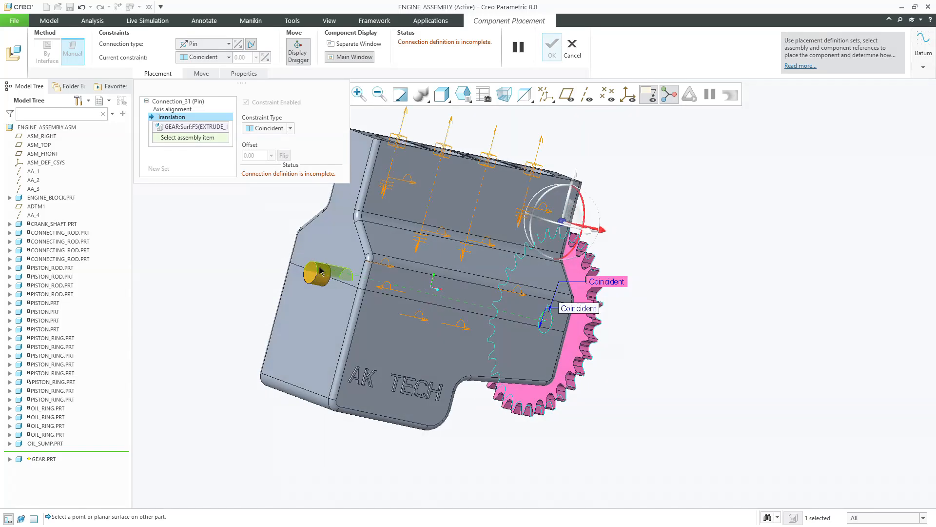
pyautogui.click(305, 273)
pyautogui.moveTo(305, 272); pyautogui.dragTo(267, 275, button='middle')
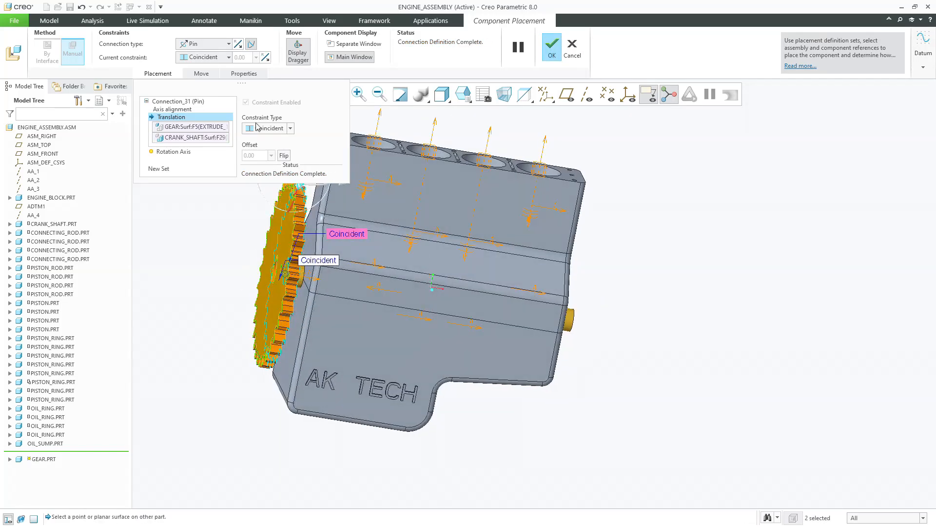
pyautogui.middleClick(215, 256)
pyautogui.moveTo(209, 263); pyautogui.dragTo(163, 282, button='middle')
pyautogui.scroll(3, 673, 328)
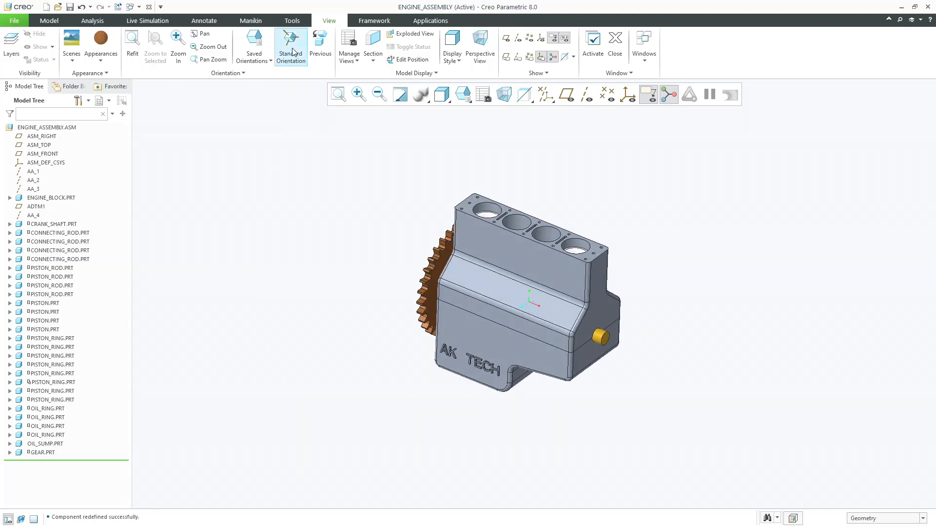
# Step: Apply a transparent appearance to the engine block so the crankshaft and pistons inside can be seen
pyautogui.click(112, 65)
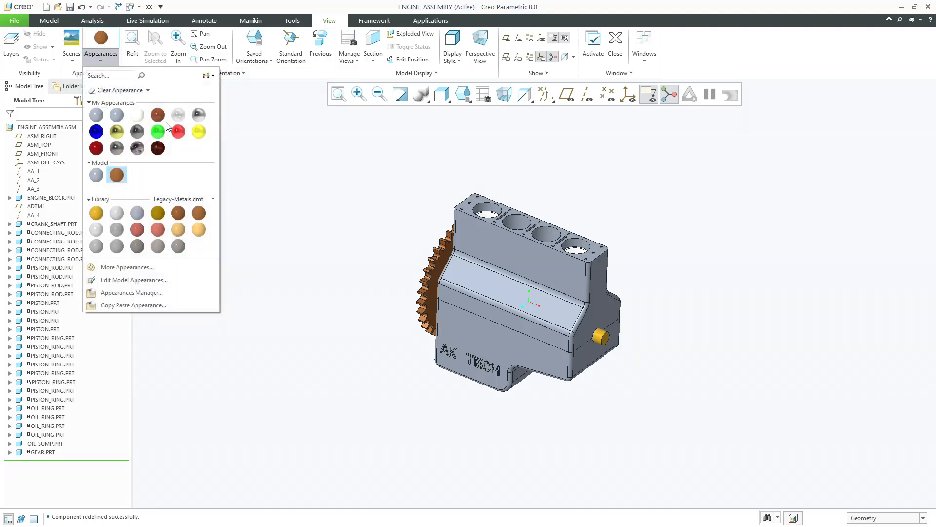
pyautogui.click(169, 125)
pyautogui.click(98, 61)
pyautogui.click(132, 127)
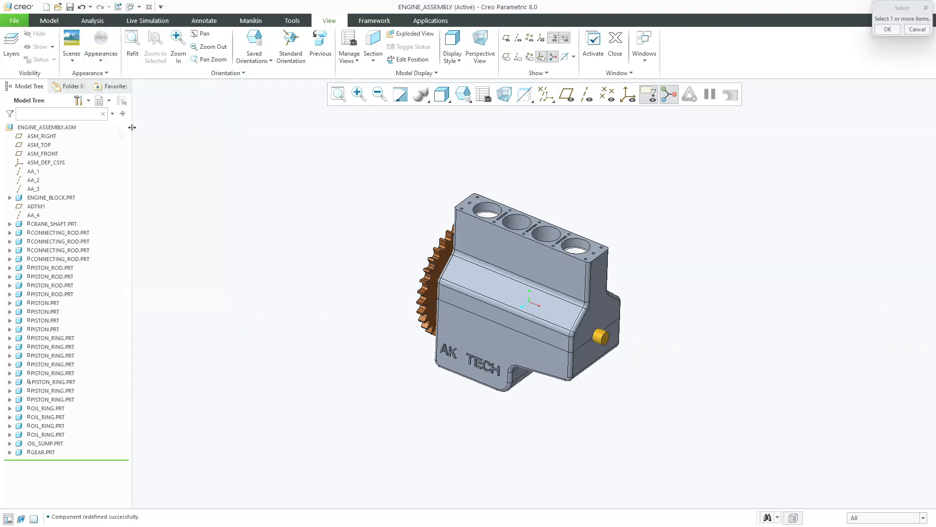
pyautogui.click(51, 197)
pyautogui.middleClick(239, 204)
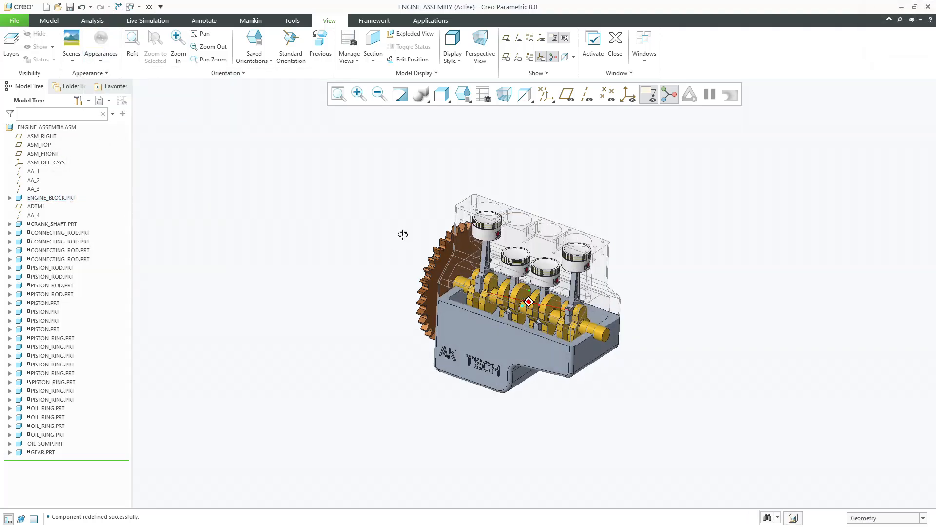
pyautogui.scroll(-4, 634, 274)
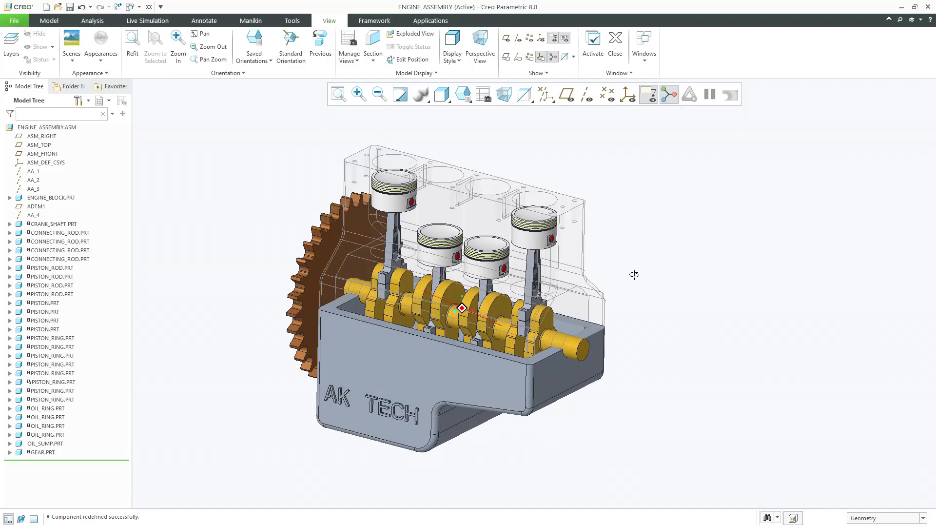
pyautogui.moveTo(636, 278)
pyautogui.mouseDown(button='middle')
pyautogui.moveTo(625, 318)
pyautogui.moveTo(637, 301)
pyautogui.moveTo(627, 295)
pyautogui.mouseUp(button='middle')
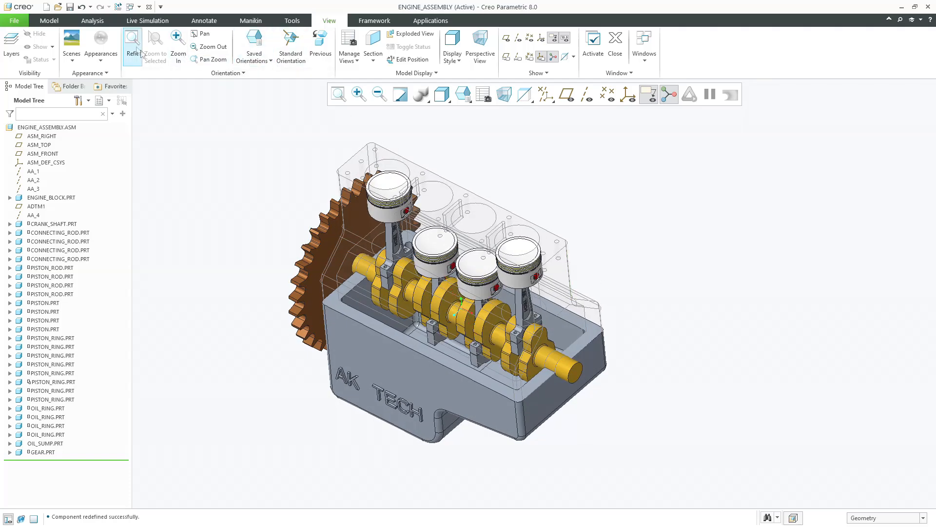
# Step: Apply the same transparent appearance to the oil sump
pyautogui.click(100, 42)
pyautogui.click(38, 444)
pyautogui.middleClick(309, 374)
pyautogui.moveTo(309, 374)
pyautogui.mouseDown(button='middle')
pyautogui.moveTo(283, 375)
pyautogui.moveTo(301, 374)
pyautogui.moveTo(313, 350)
pyautogui.moveTo(267, 366)
pyautogui.moveTo(286, 370)
pyautogui.mouseUp(button='middle')
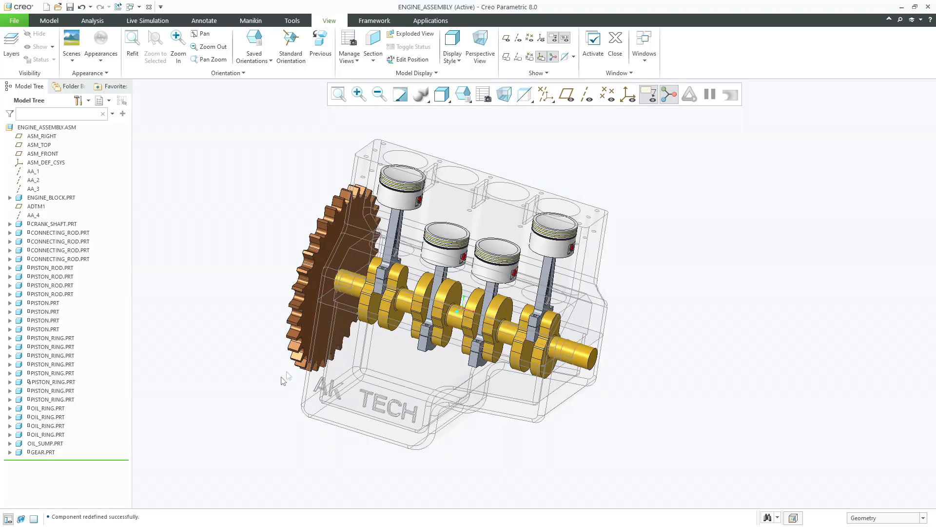
# Step: Open the Mechanism application for the engine assembly
pyautogui.click(394, 21)
pyautogui.click(406, 23)
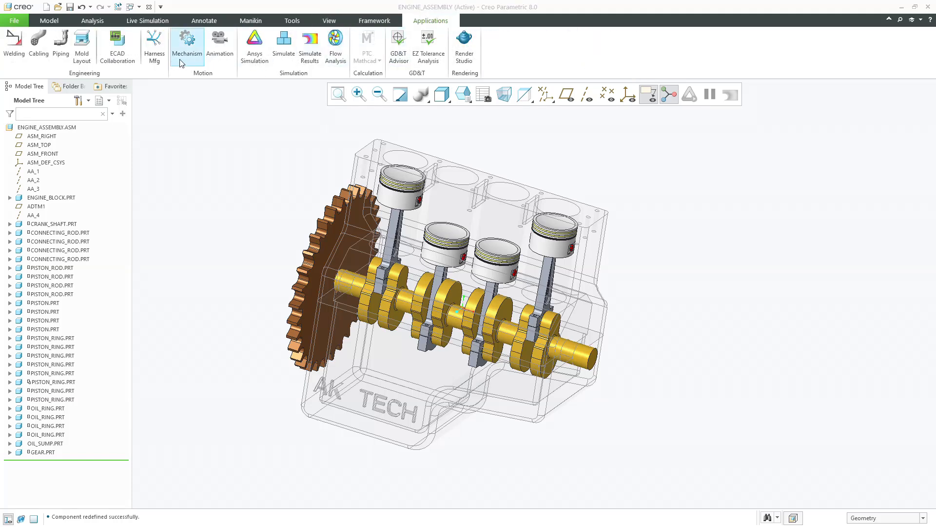
pyautogui.click(185, 51)
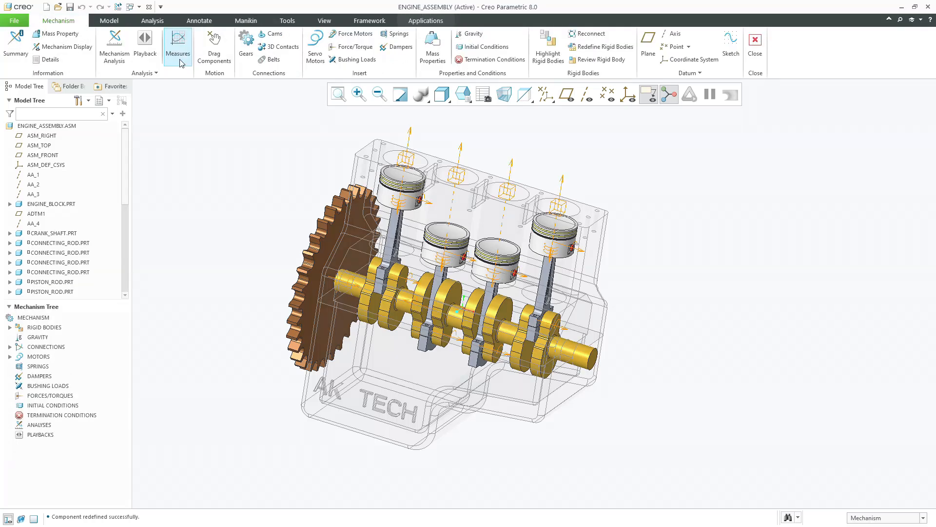
pyautogui.moveTo(267, 174); pyautogui.dragTo(262, 167, button='middle')
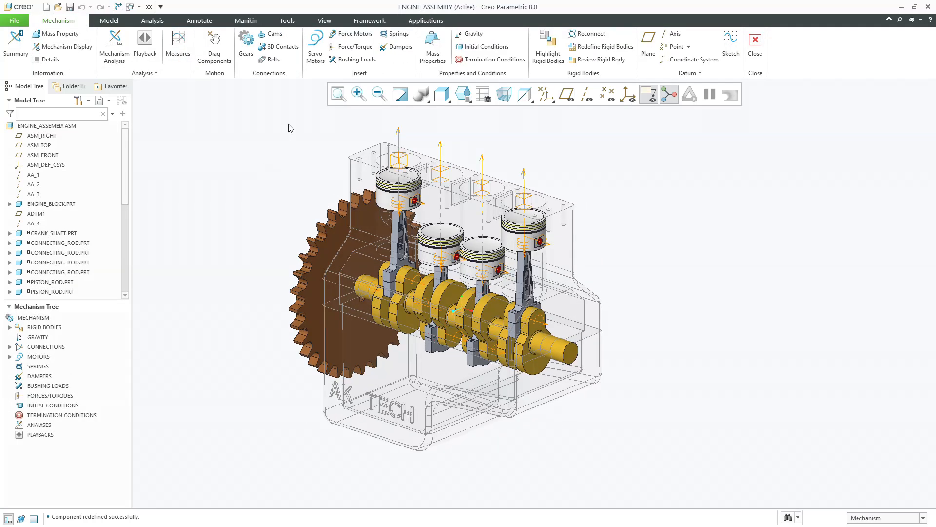
# Step: Start a servo motor and set the crankshaft's Pin rotation axis as its driven entity
pyautogui.click(307, 43)
pyautogui.moveTo(415, 309); pyautogui.dragTo(441, 315, button='middle')
pyautogui.scroll(-5, 443, 318)
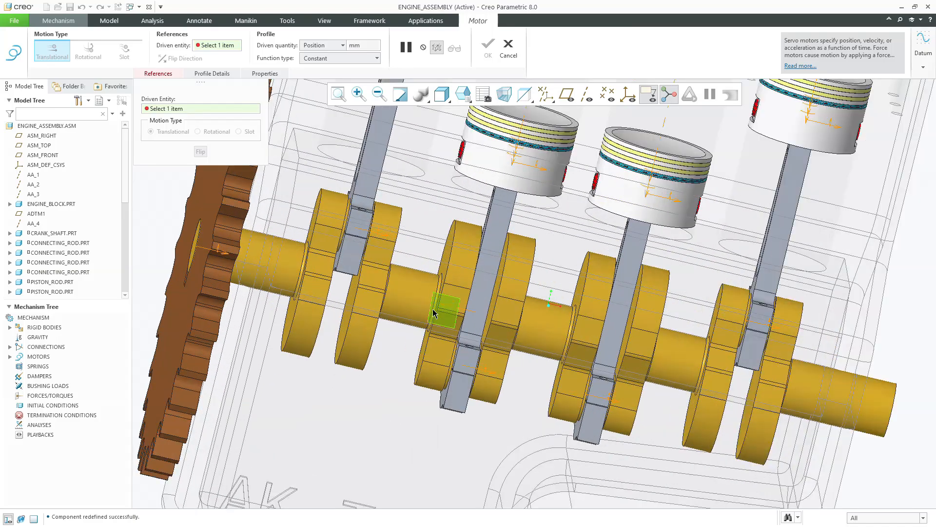
pyautogui.click(455, 309)
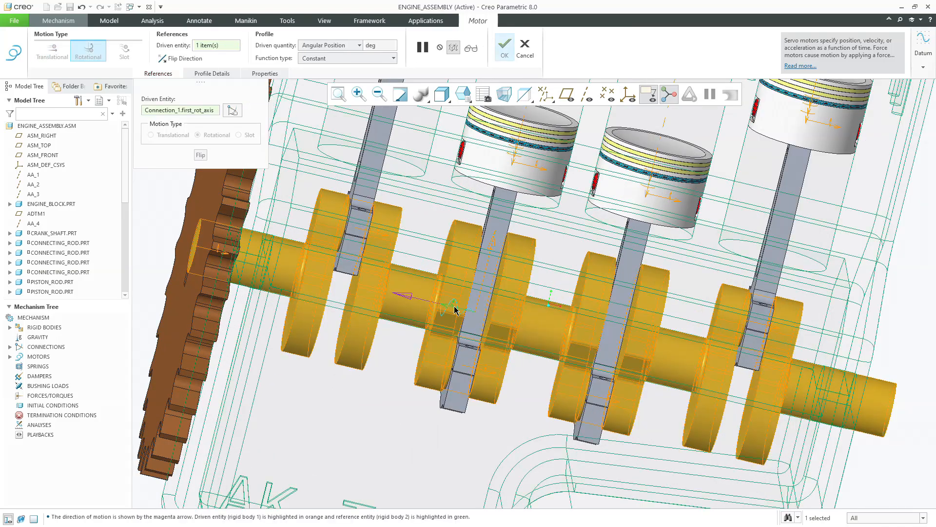
pyautogui.scroll(6, 409, 324)
pyautogui.moveTo(406, 327); pyautogui.dragTo(429, 288, button='middle')
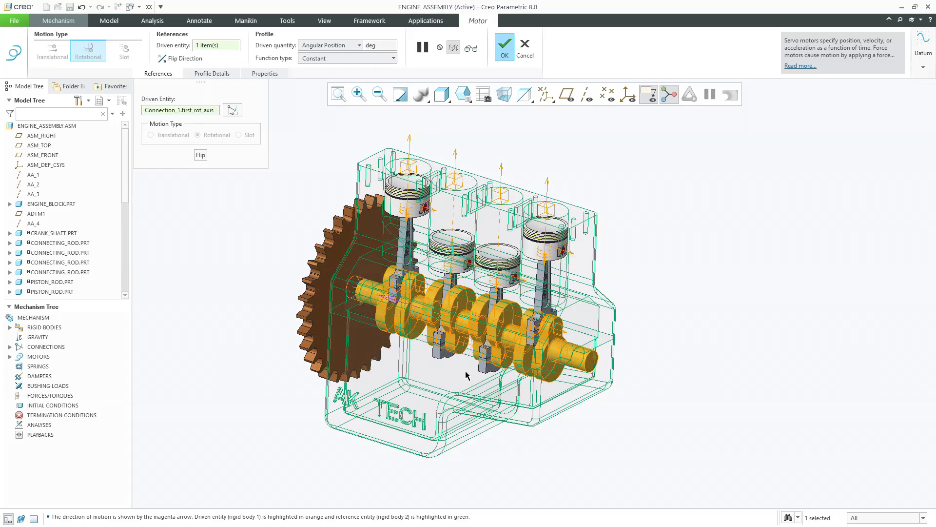
# Step: Set the motor profile to a constant Angular Velocity of 25 deg/sec and accept the motor
pyautogui.click(216, 75)
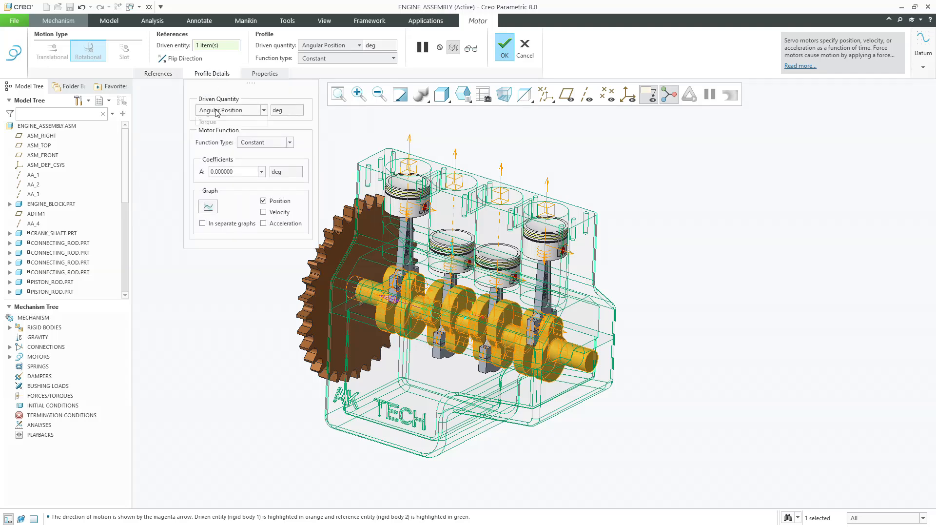
pyautogui.click(217, 109)
pyautogui.click(217, 128)
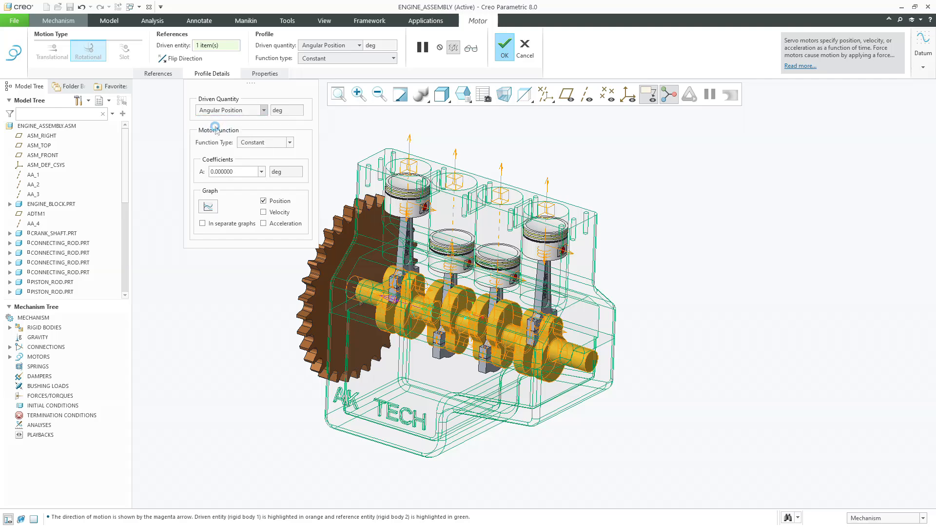
pyautogui.doubleClick(229, 198)
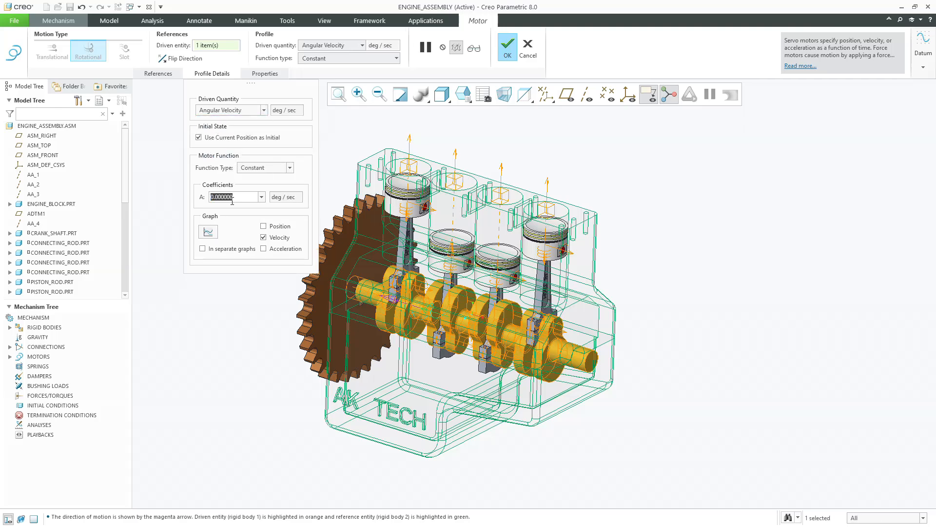
pyautogui.write('50')
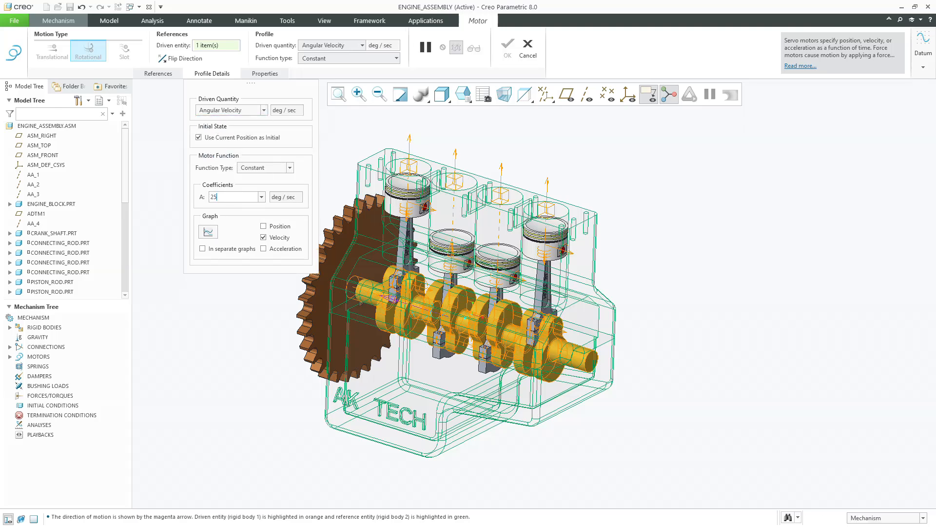
pyautogui.click(204, 286)
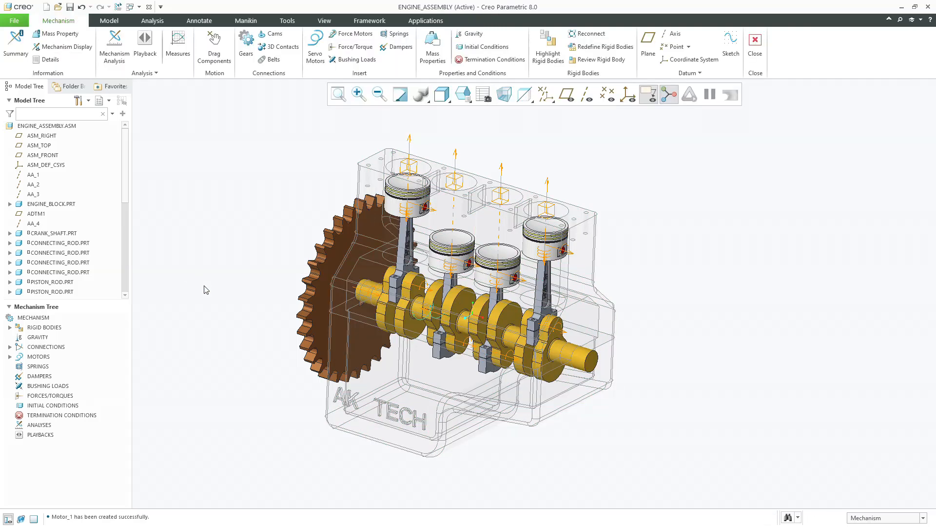
# Step: Run a Position mechanism analysis with an end time of 100, then close the analysis definition
pyautogui.moveTo(230, 229)
pyautogui.mouseDown(button='middle')
pyautogui.moveTo(244, 228)
pyautogui.moveTo(234, 232)
pyautogui.mouseUp(button='middle')
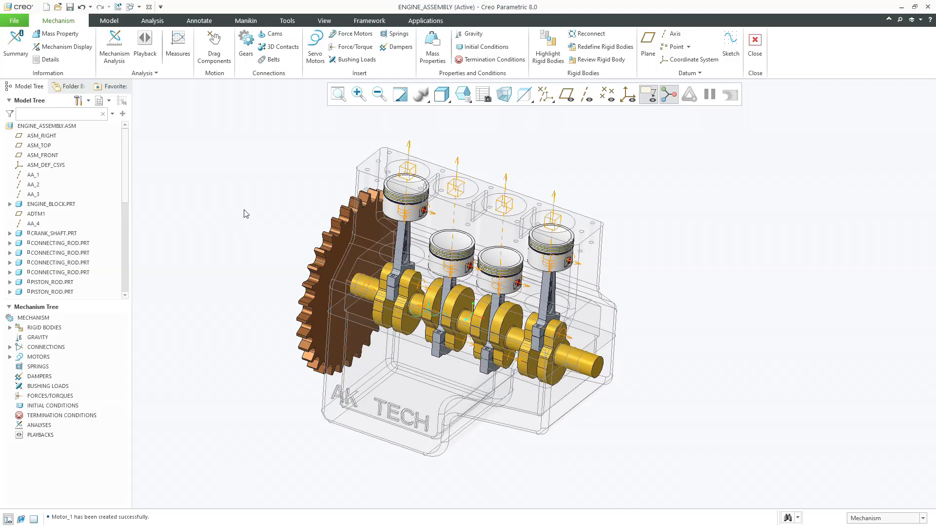
pyautogui.moveTo(257, 160); pyautogui.dragTo(255, 163, button='middle')
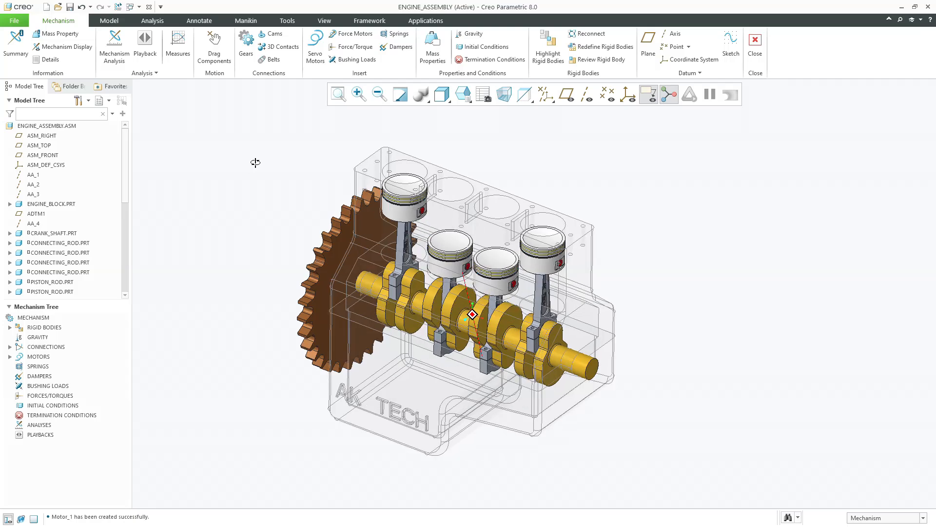
pyautogui.click(125, 64)
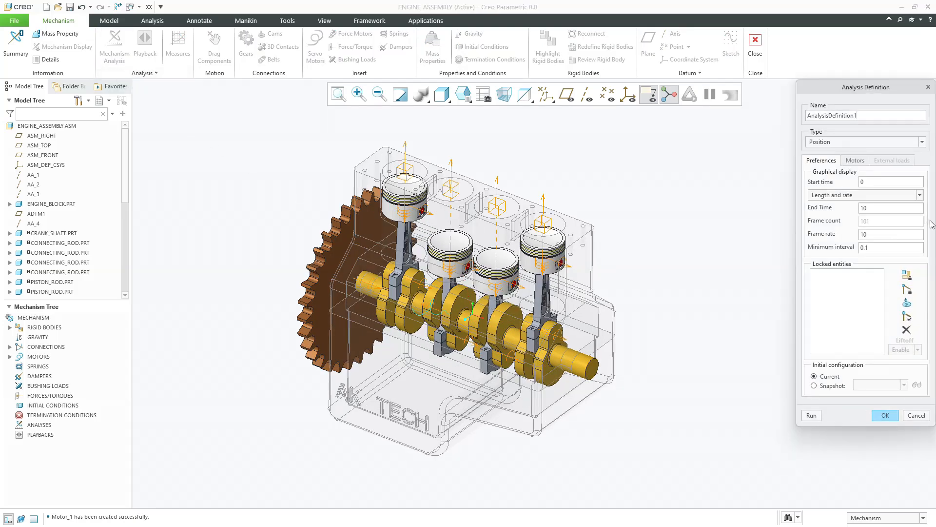
pyautogui.moveTo(847, 91); pyautogui.dragTo(804, 120)
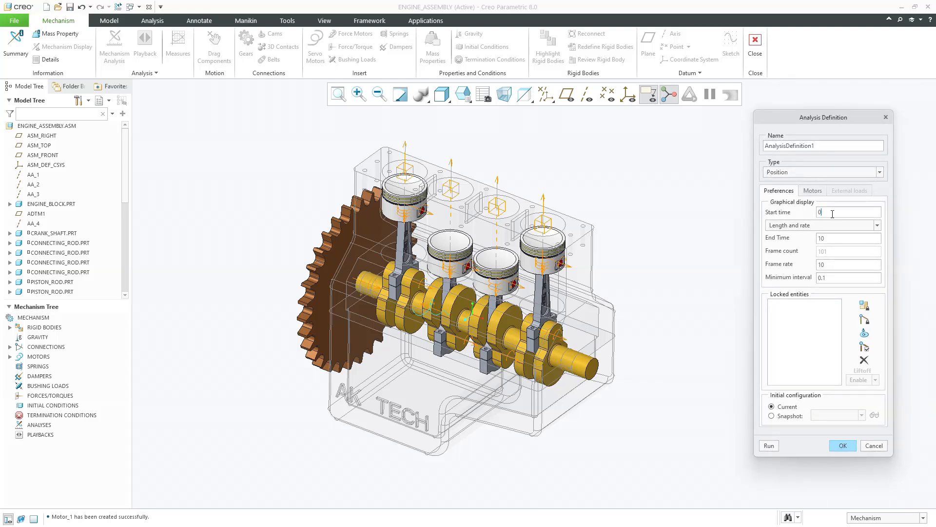
pyautogui.doubleClick(833, 237)
pyautogui.write('100')
pyautogui.click(775, 446)
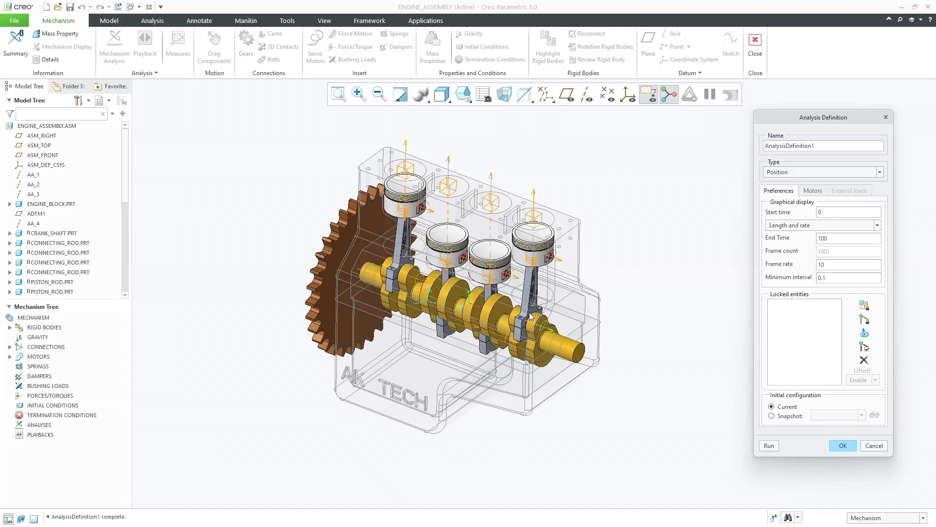
pyautogui.click(864, 445)
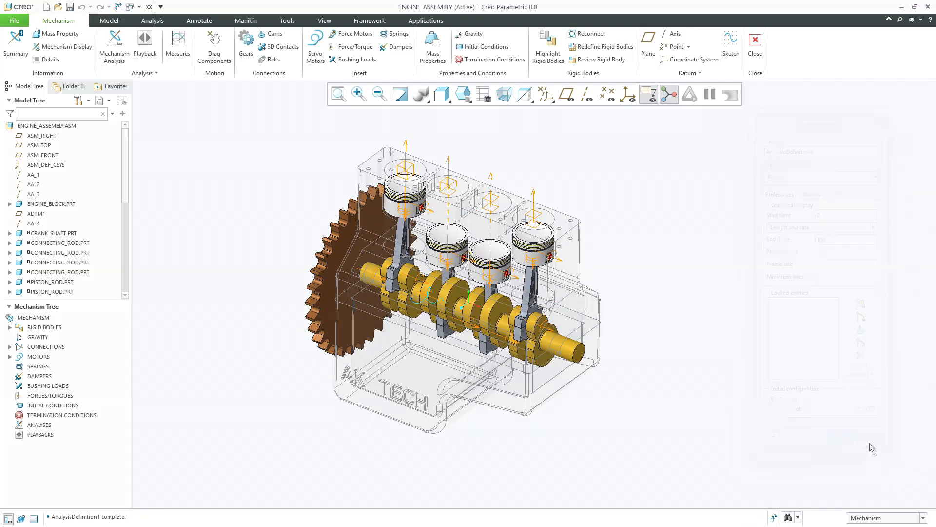
# Step: Edit the definition of Motor 1 and set its constant angular velocity to 100 deg/sec
pyautogui.scroll(-5, 52, 236)
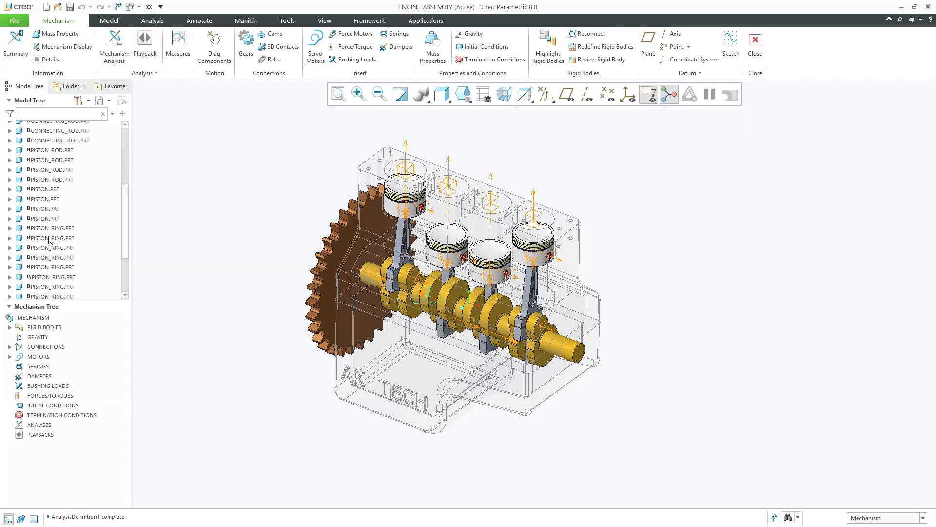
pyautogui.click(44, 287)
pyautogui.click(52, 247)
pyautogui.click(212, 73)
pyautogui.doubleClick(238, 196)
pyautogui.write('100')
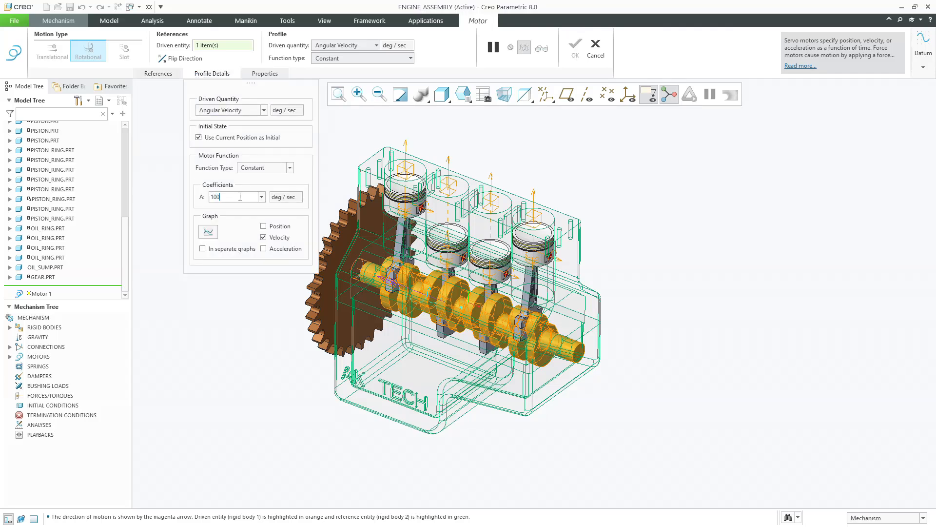
pyautogui.middleClick(232, 285)
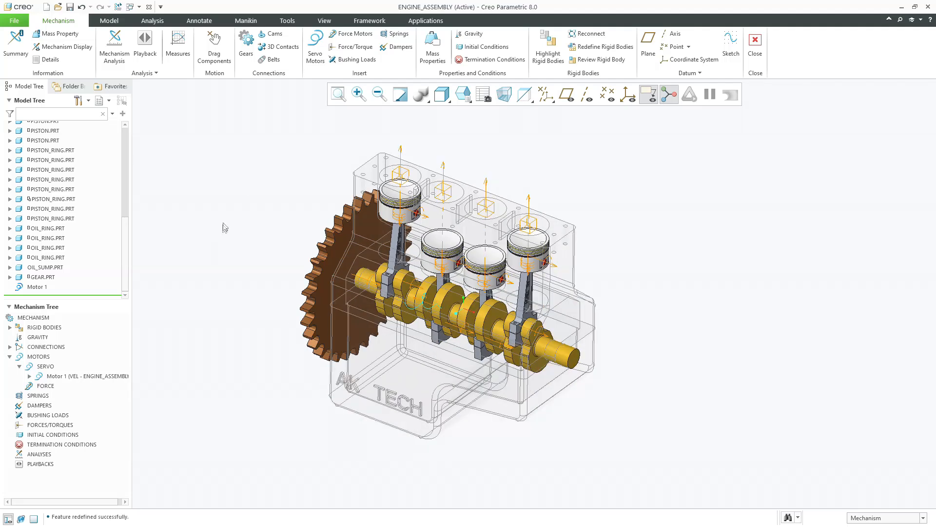
# Step: Run a new Position mechanism analysis with an end time of 50 and close its definition
pyautogui.click(115, 51)
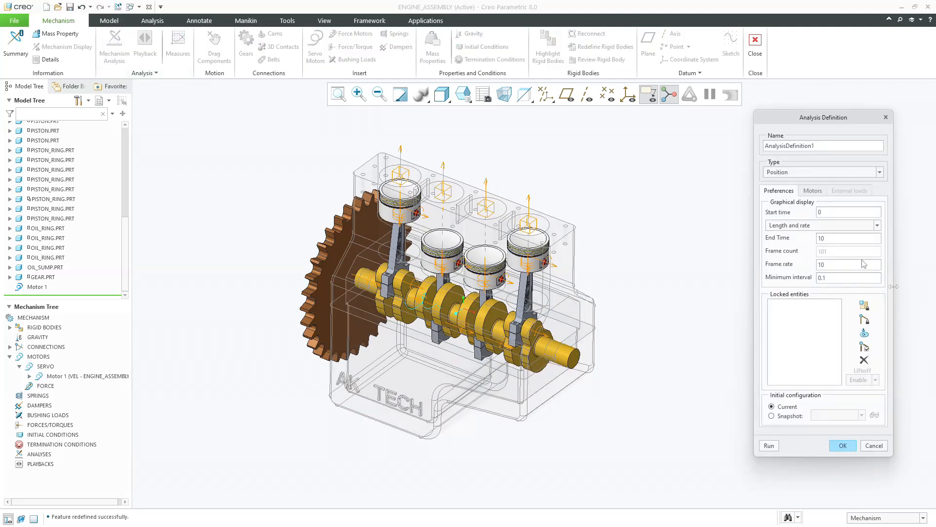
pyautogui.doubleClick(821, 238)
pyautogui.write('50')
pyautogui.click(773, 446)
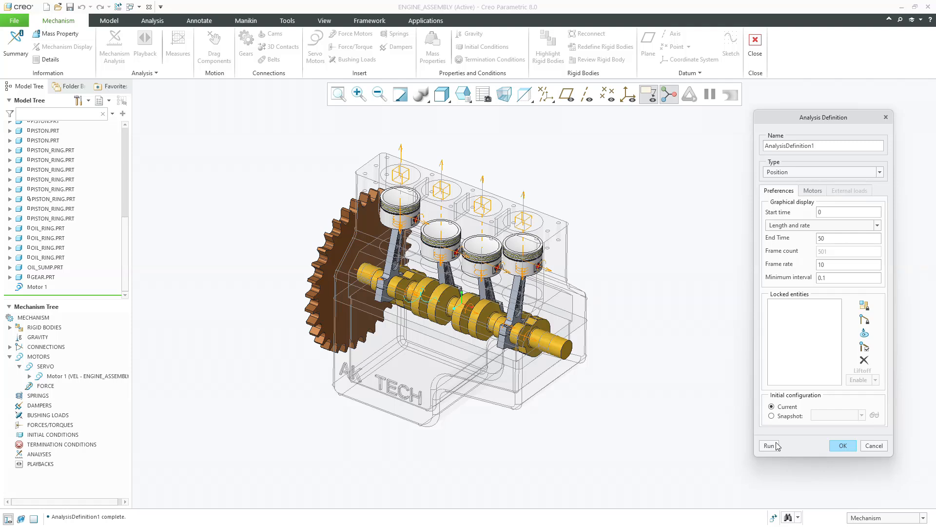
pyautogui.click(870, 450)
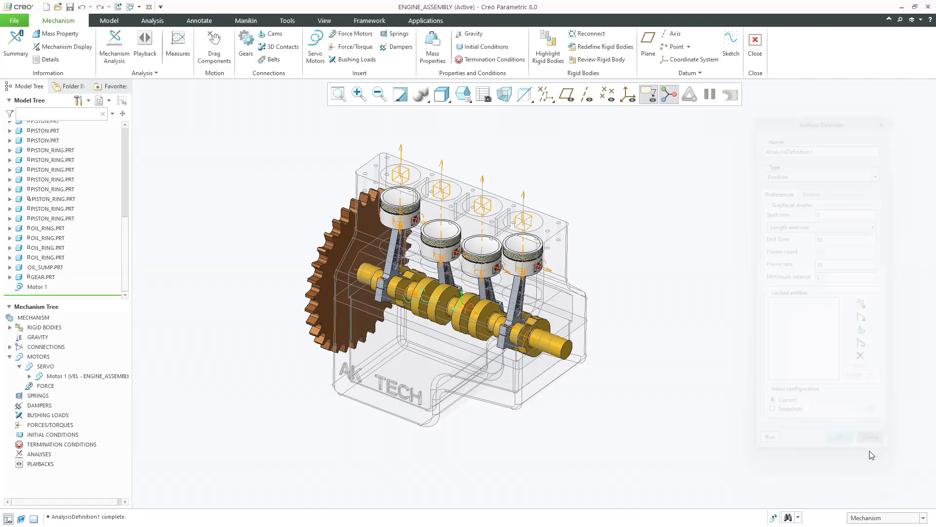